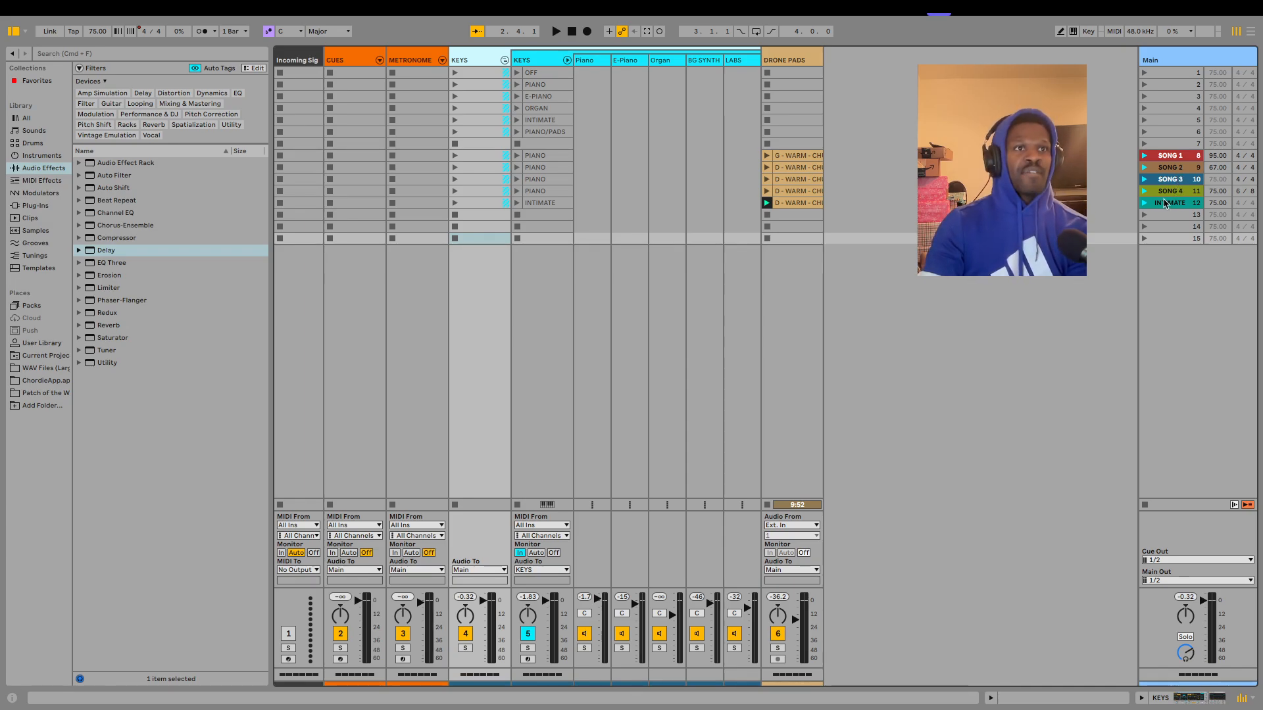
Play the INTIMATE scene, stop playback, and fold the KEYS group track
click(1144, 204)
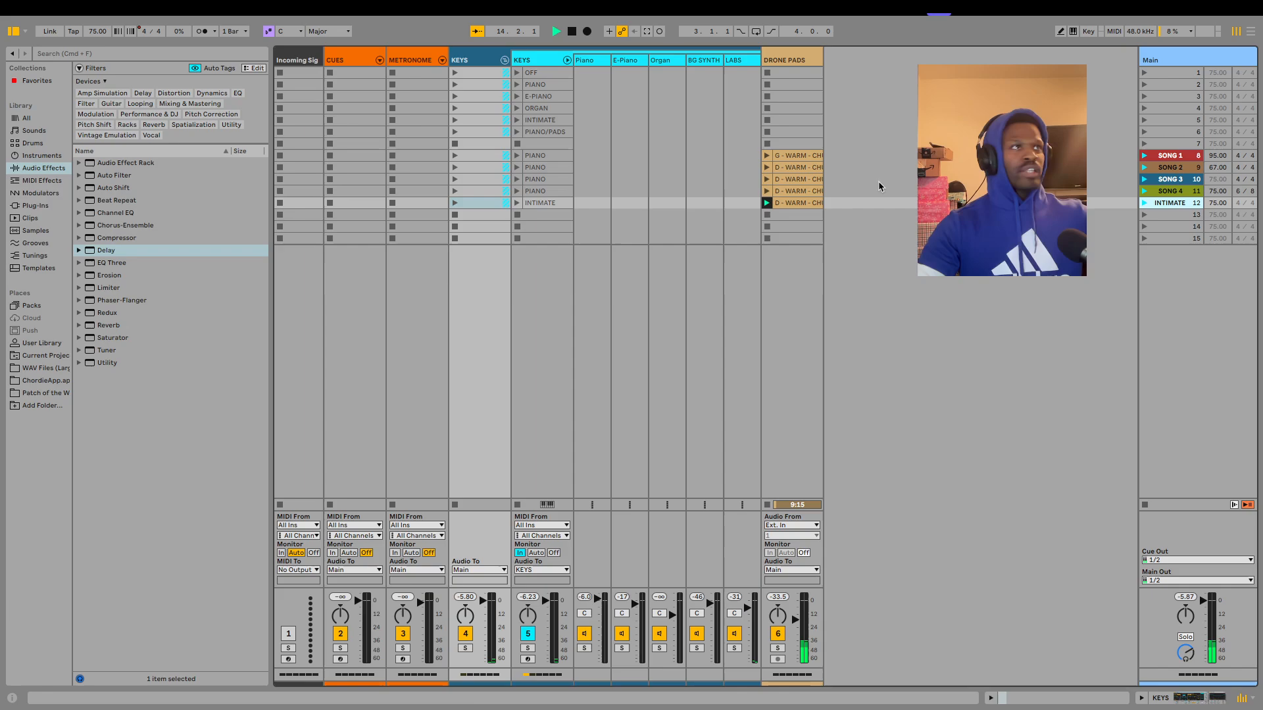
click(574, 33)
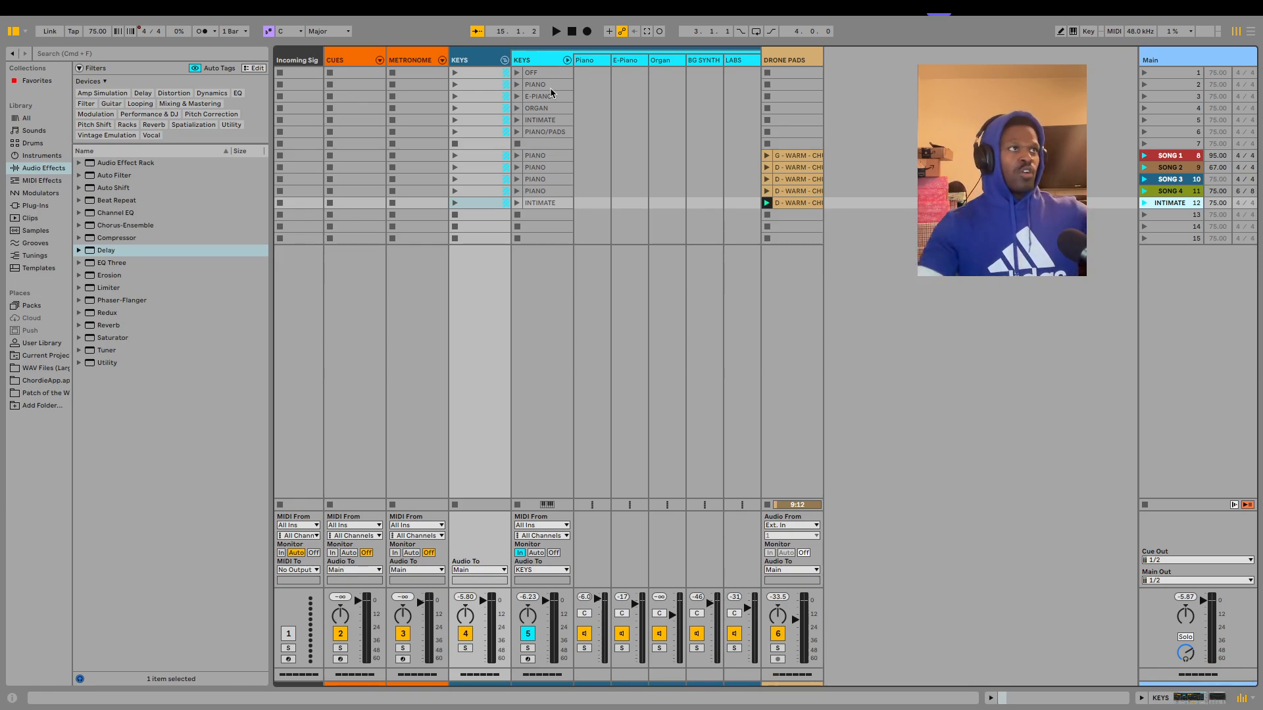
click(504, 60)
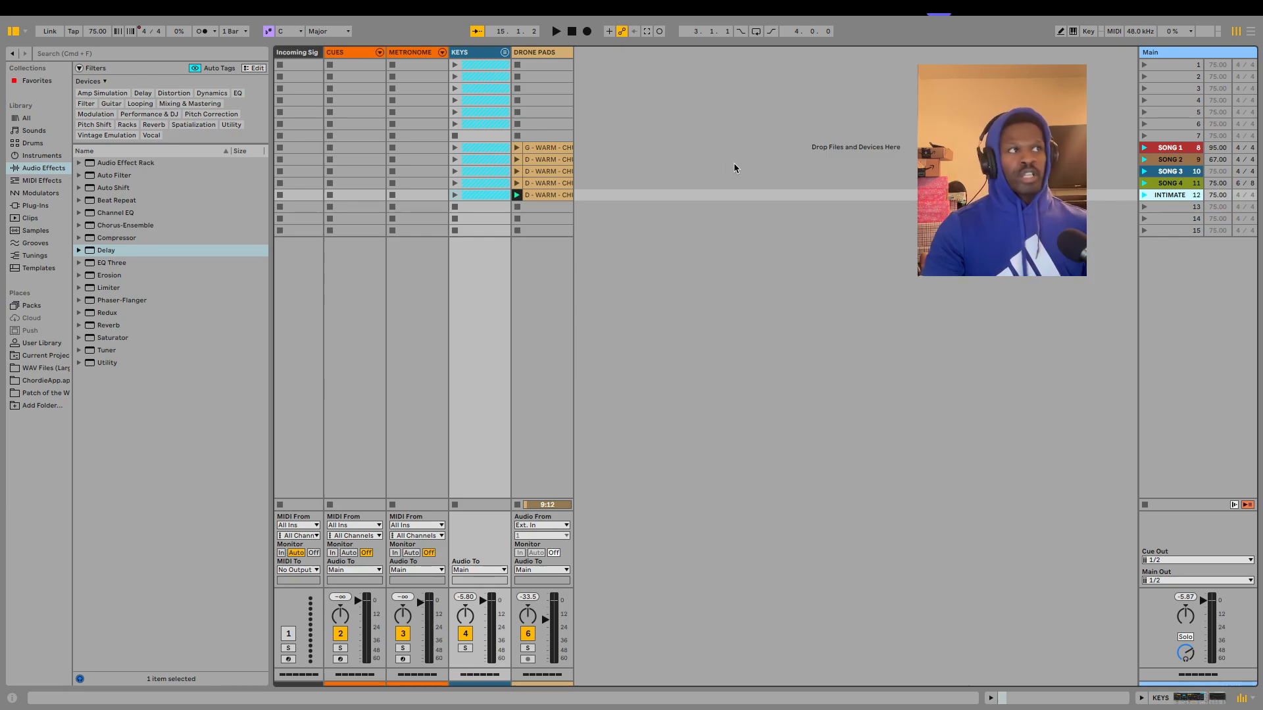
Audition the SONG 1, SONG 2 and SONG 4 scenes with the metronome on, stop playback and unfold the KEYS group
click(201, 31)
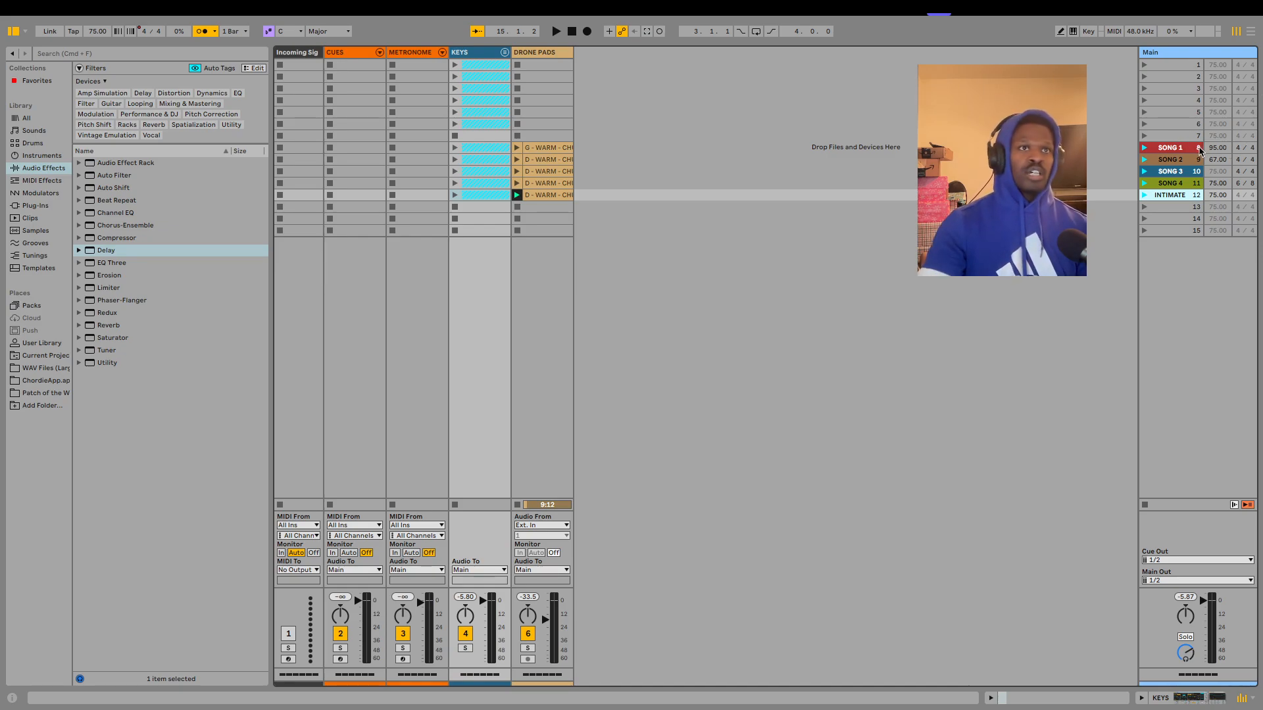
click(1145, 149)
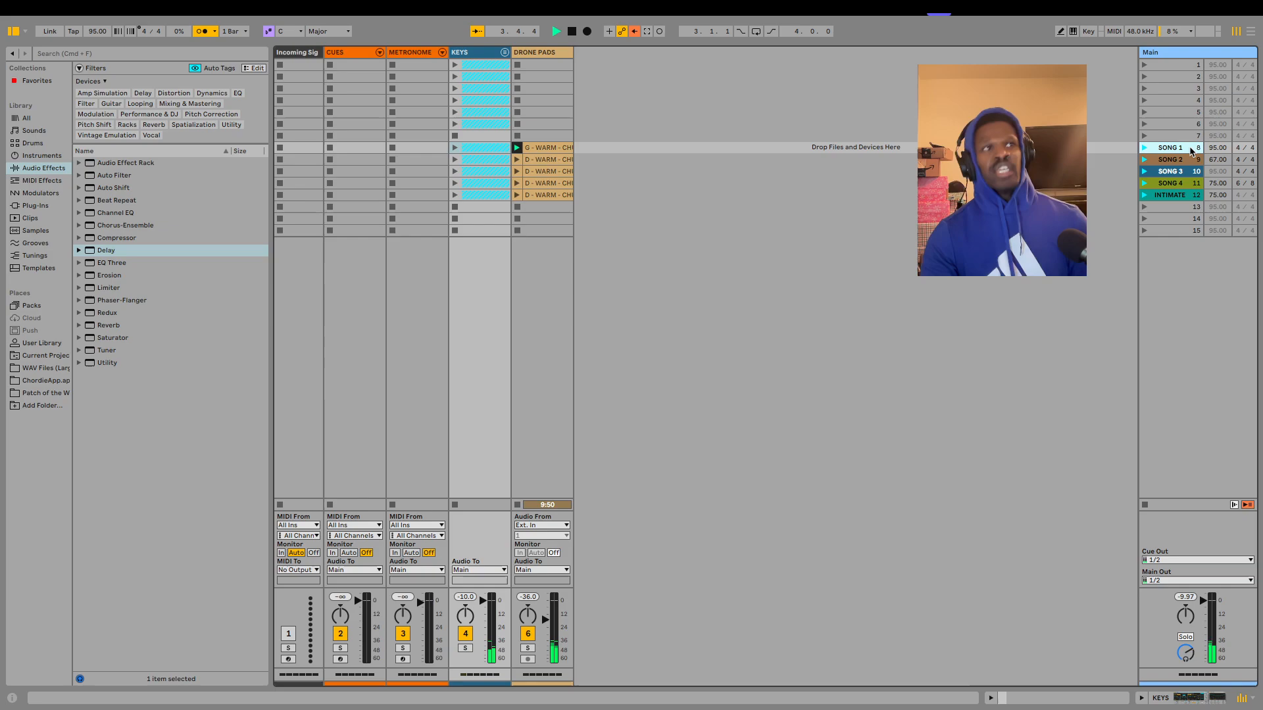
click(1144, 160)
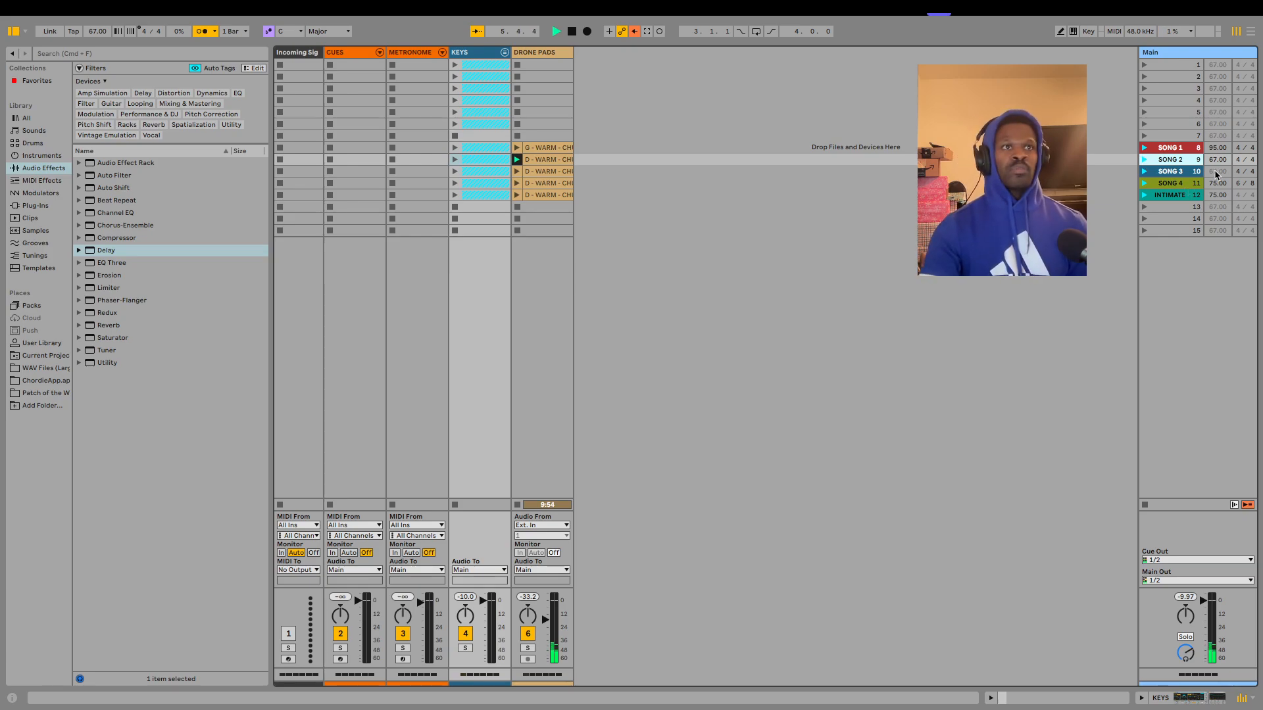
click(1145, 183)
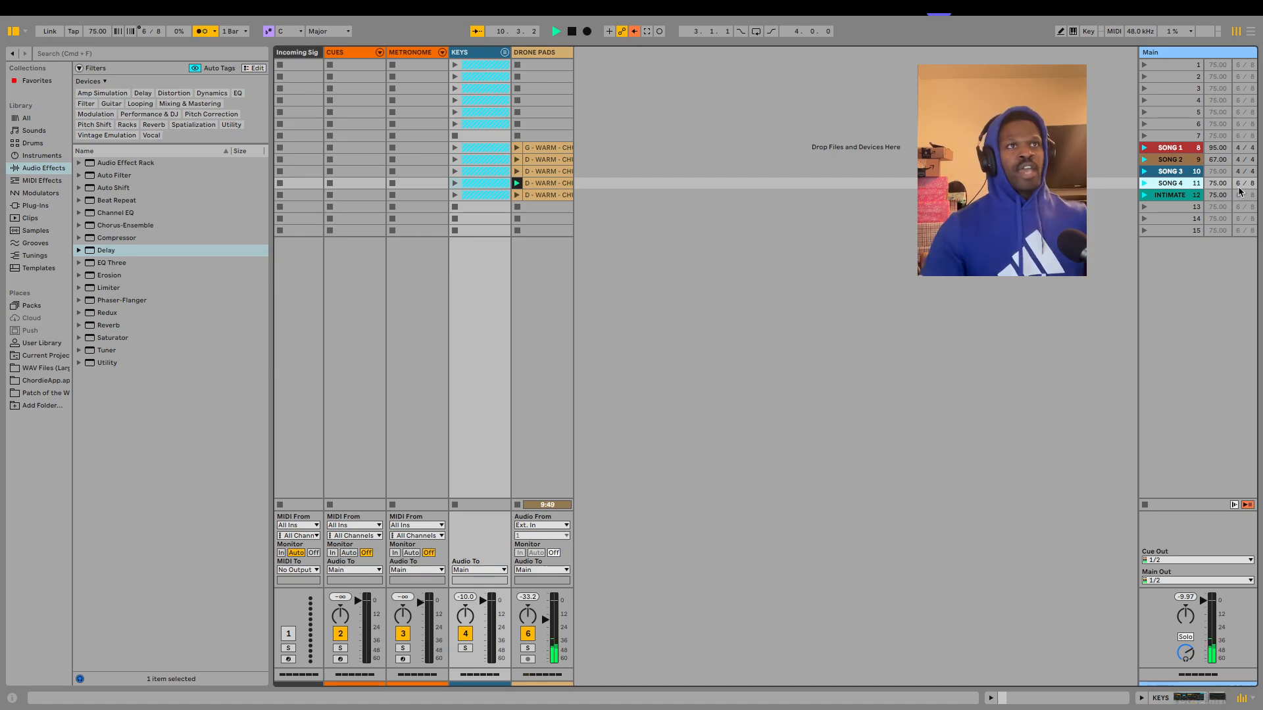
click(571, 33)
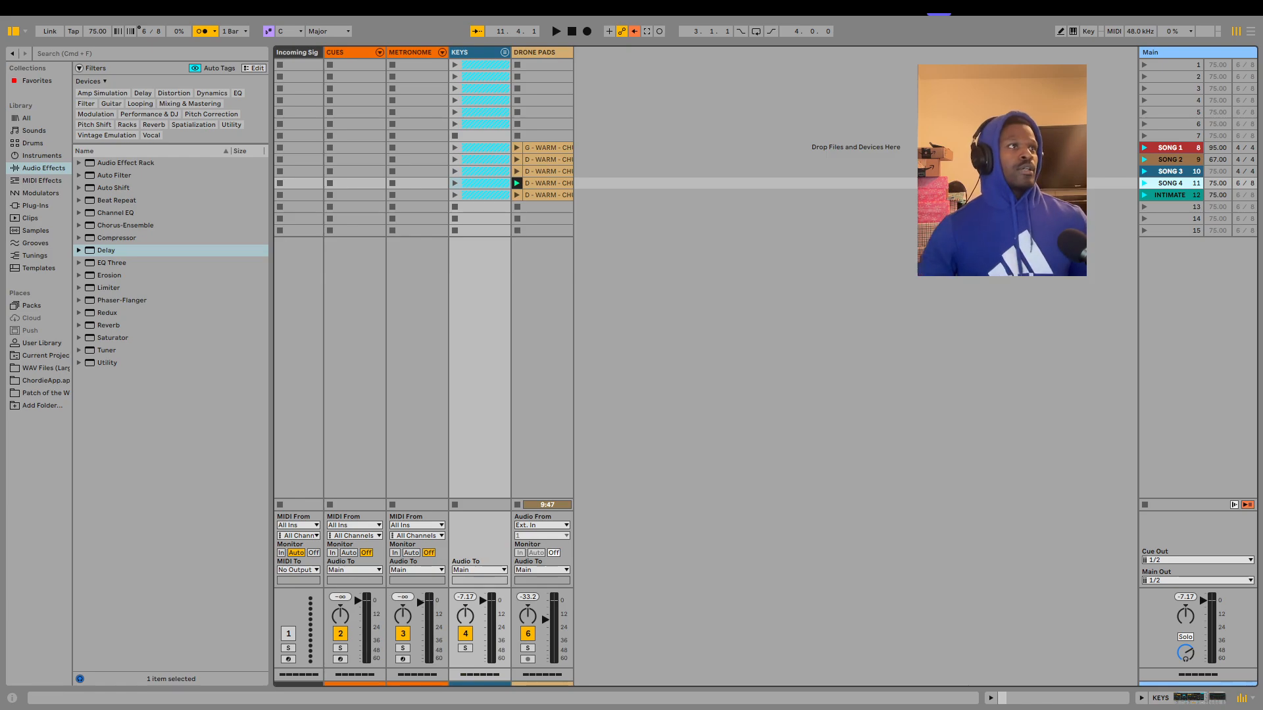
click(504, 53)
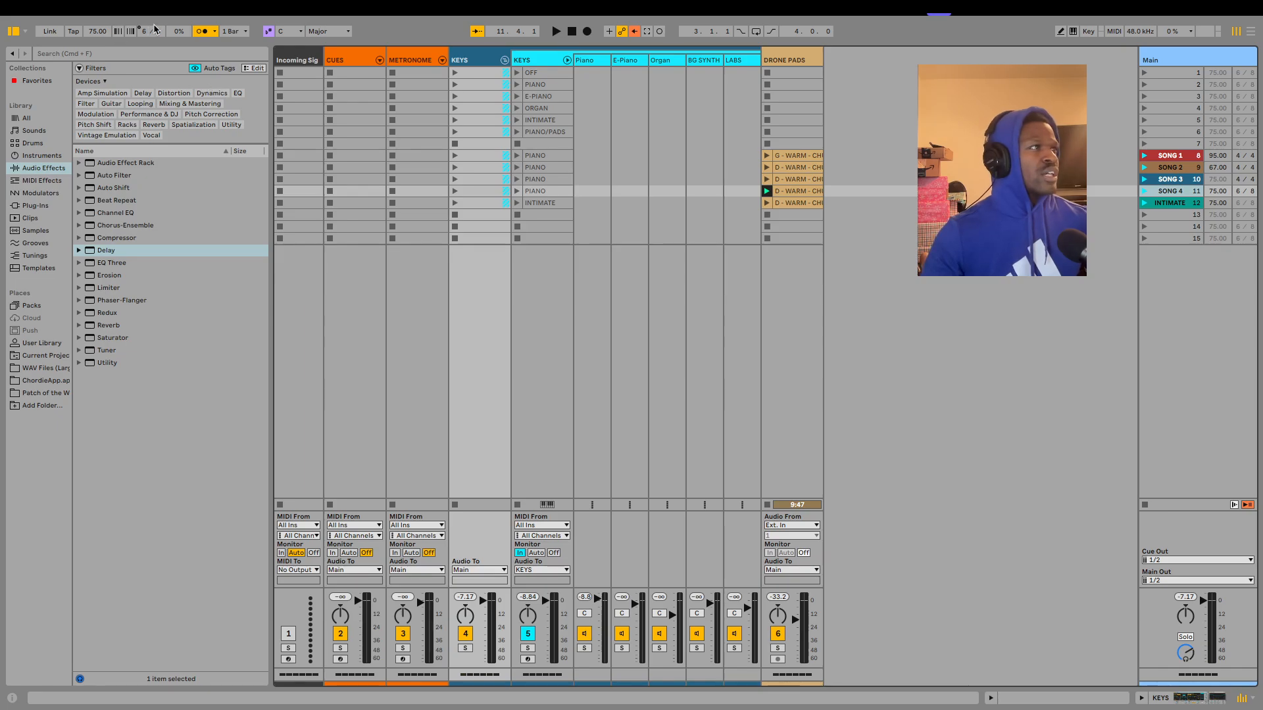
Create a new Live Set, saving the changes to Main Rig Setup
mouse_move(66, 14)
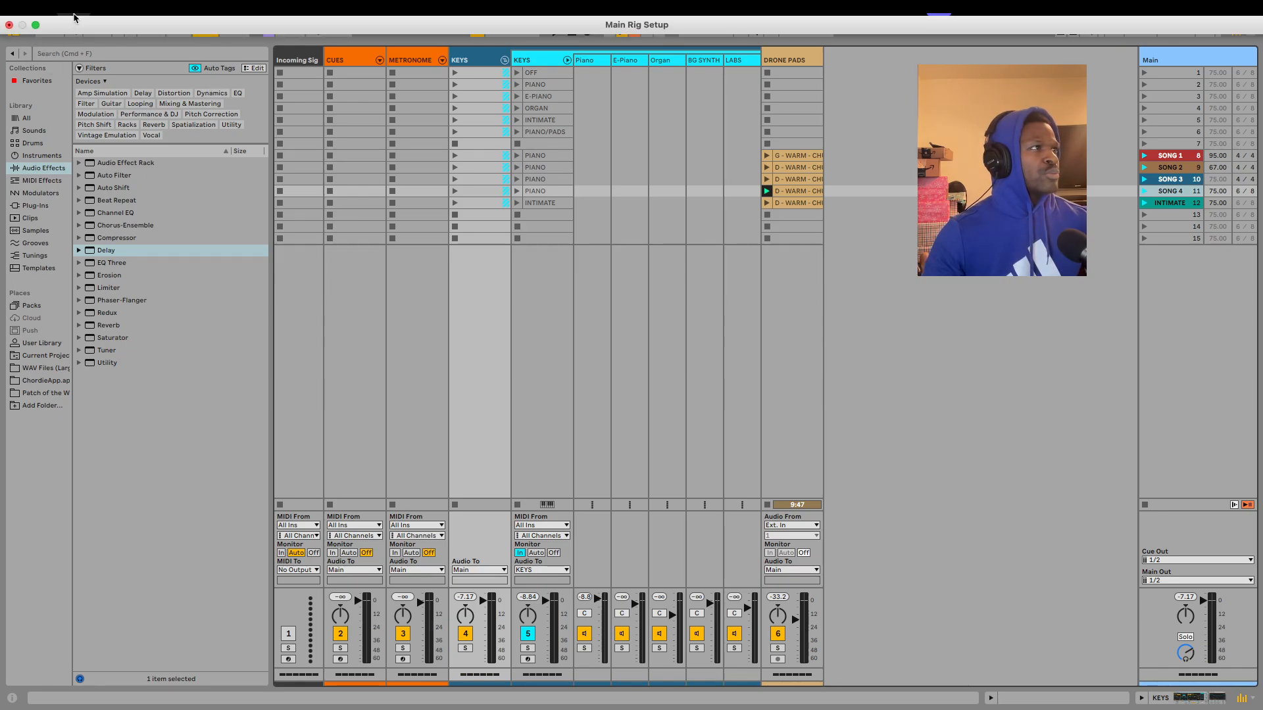
click(73, 13)
click(89, 30)
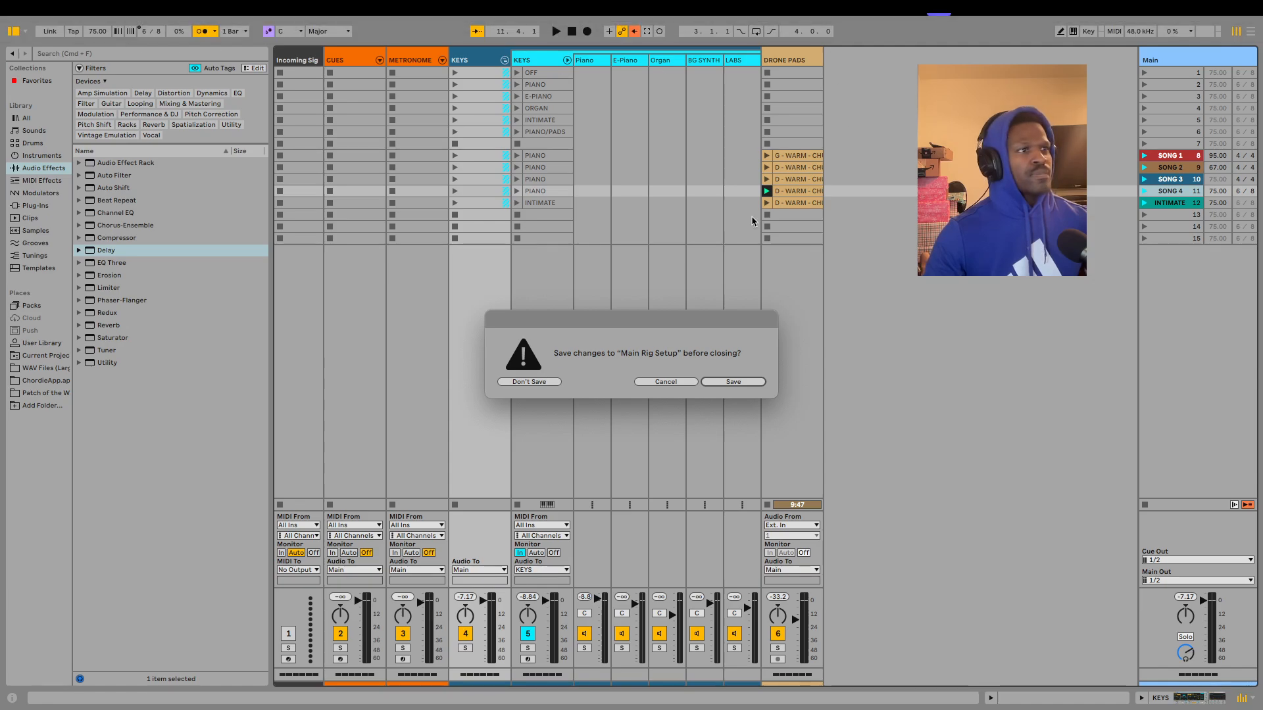
click(737, 383)
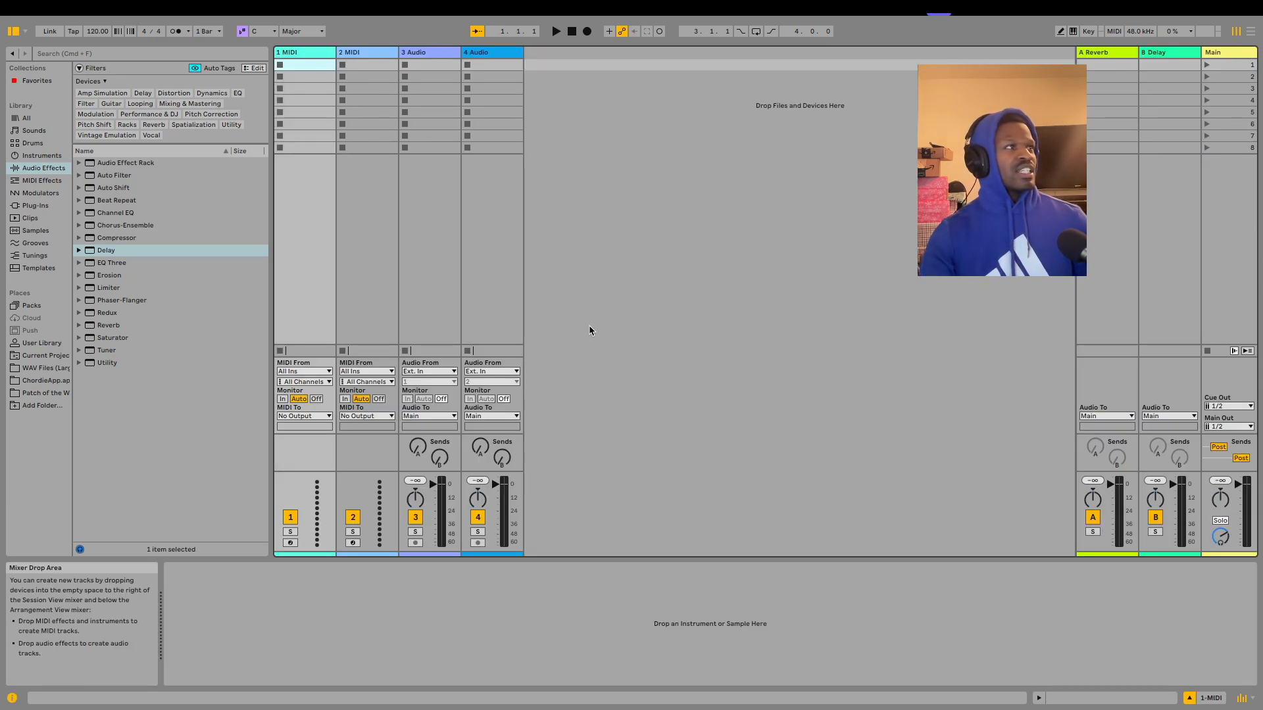
Delete both default audio tracks and the second MIDI track, leaving only the first MIDI track
click(492, 52)
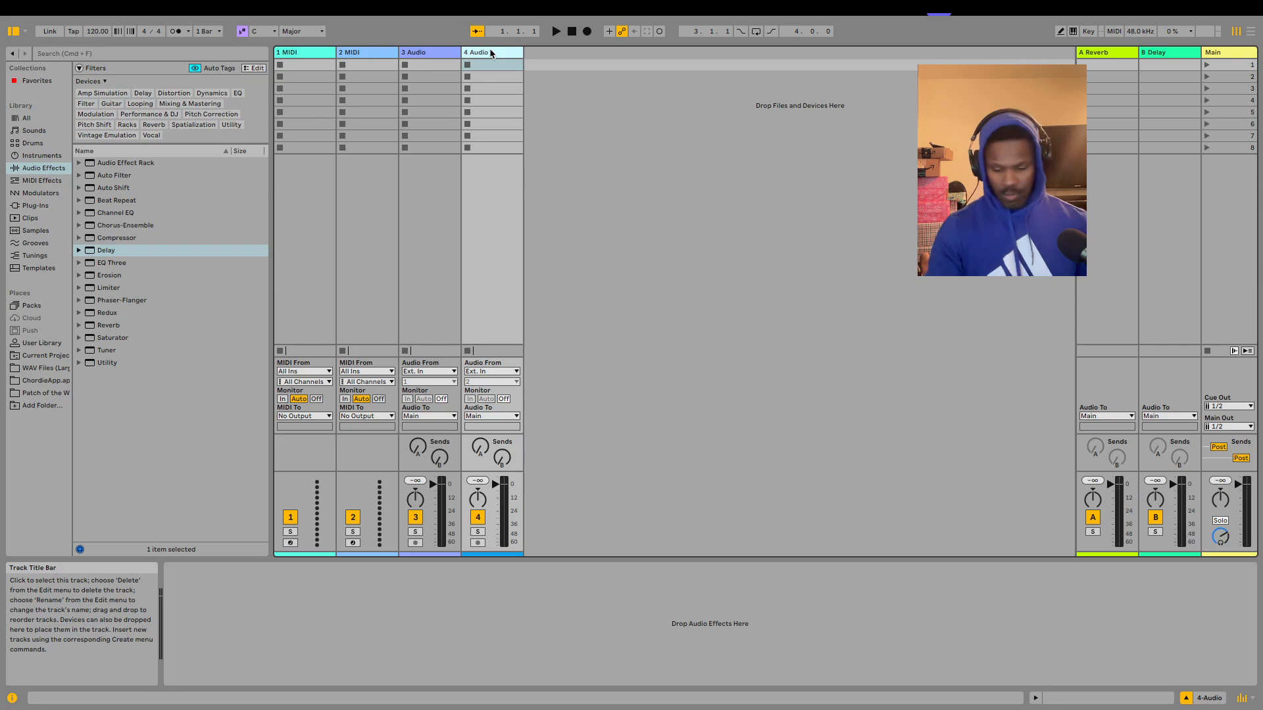
key(Delete)
key(Delete)
key(Delete)
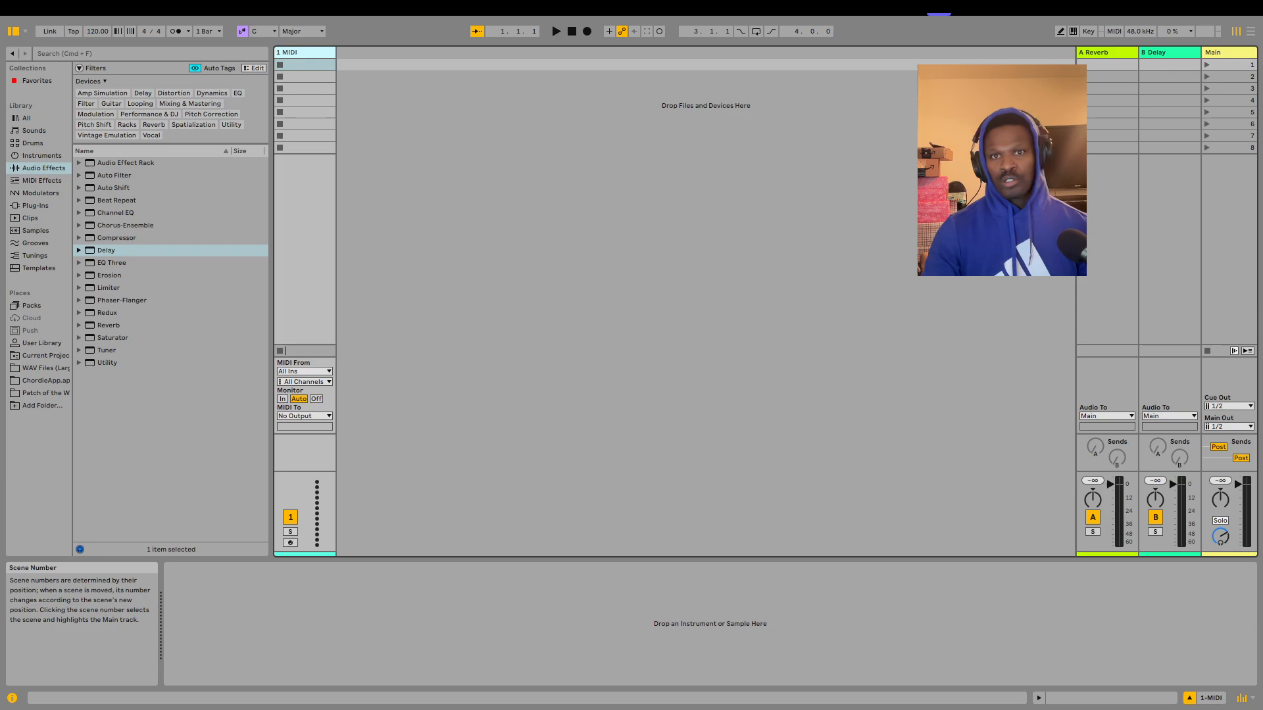
Delete the Reverb and Delay return tracks
click(1089, 54)
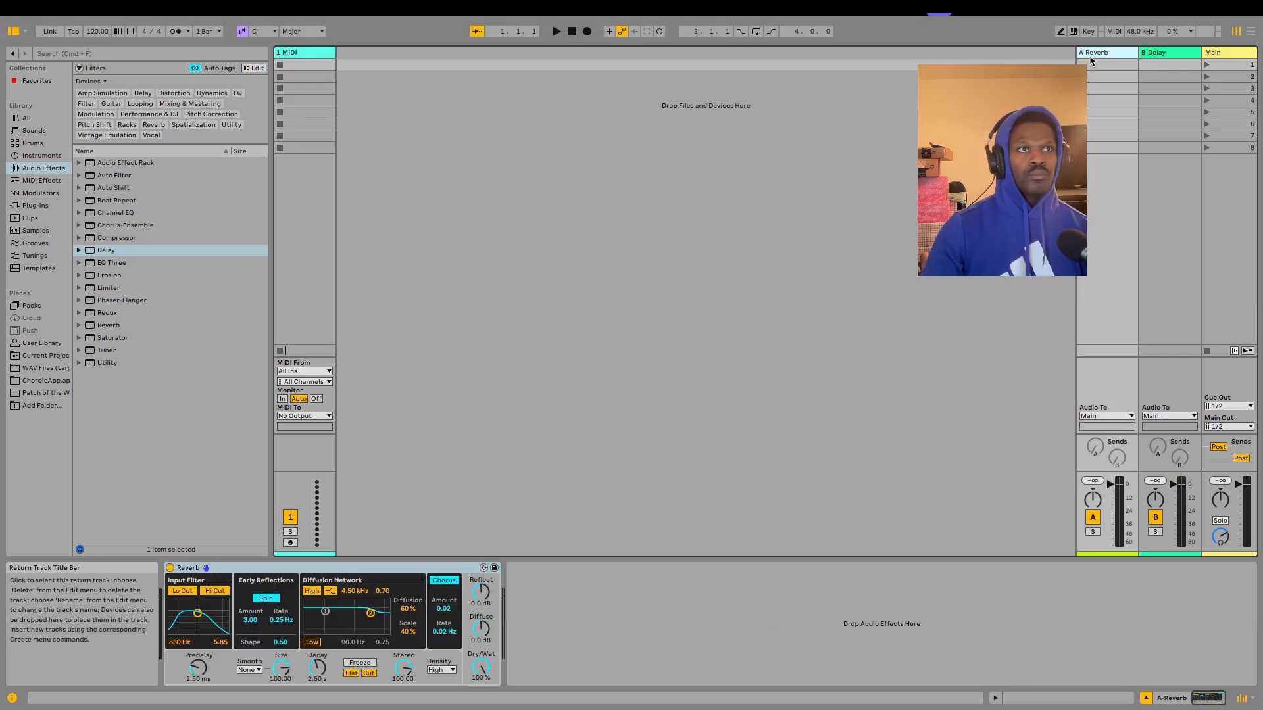
key(Delete)
key(Delete)
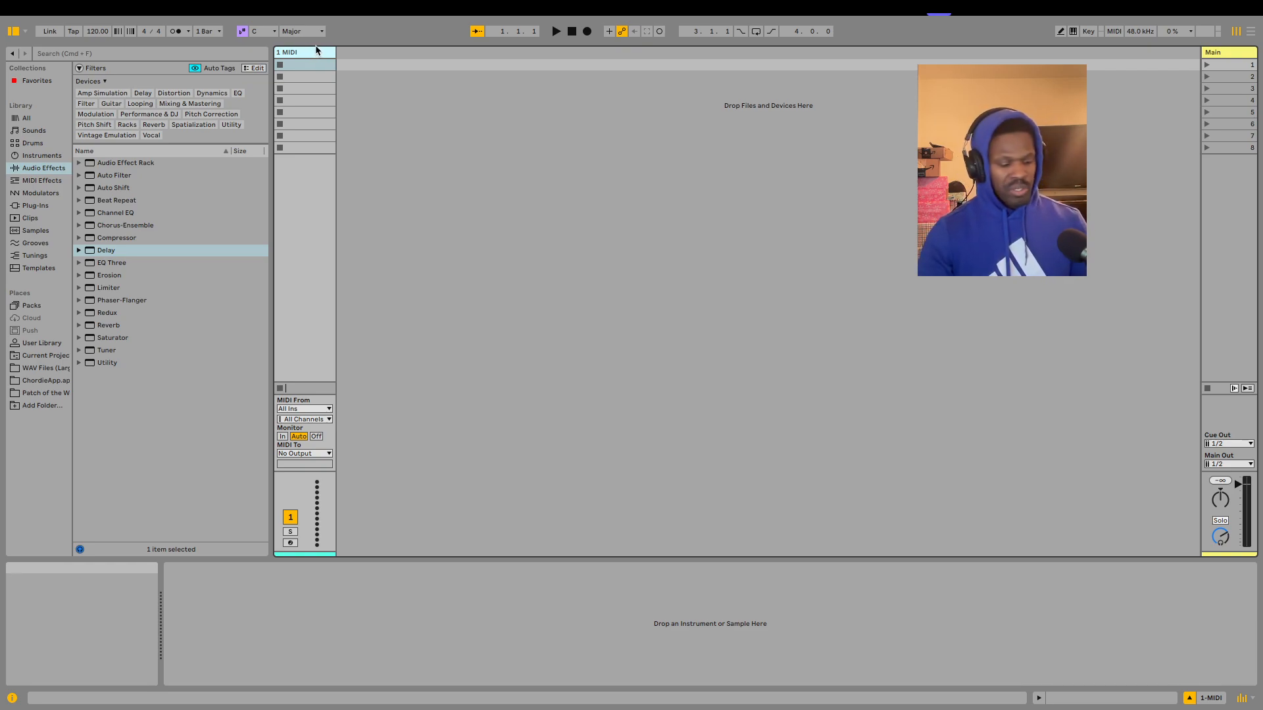
Group the MIDI track and rename the group track "KEYS (effects)"
key(super+g)
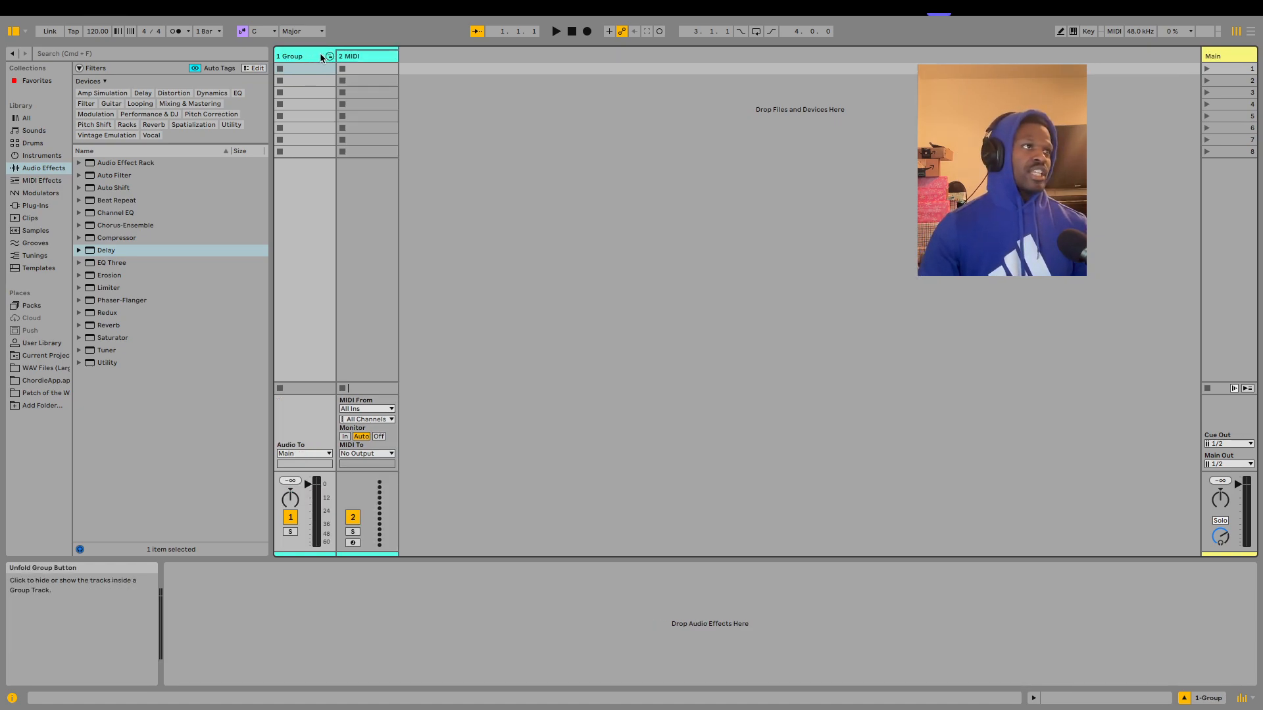
click(304, 56)
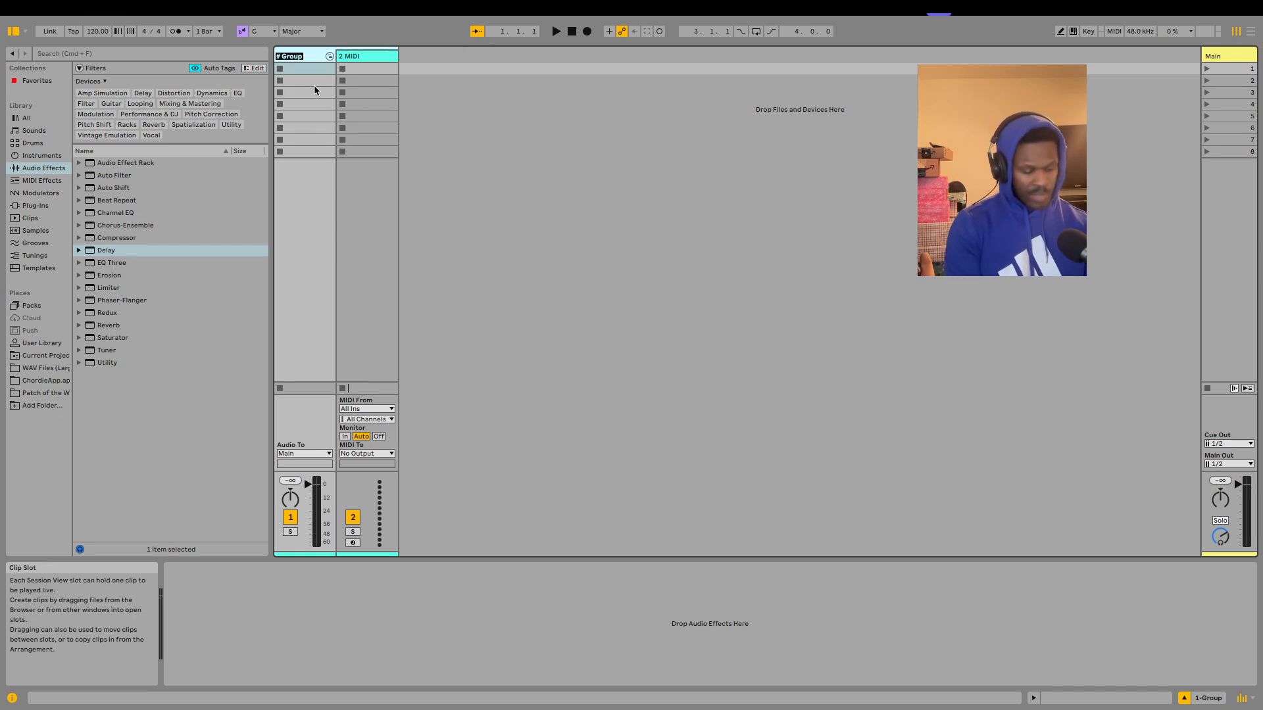
key(super+r)
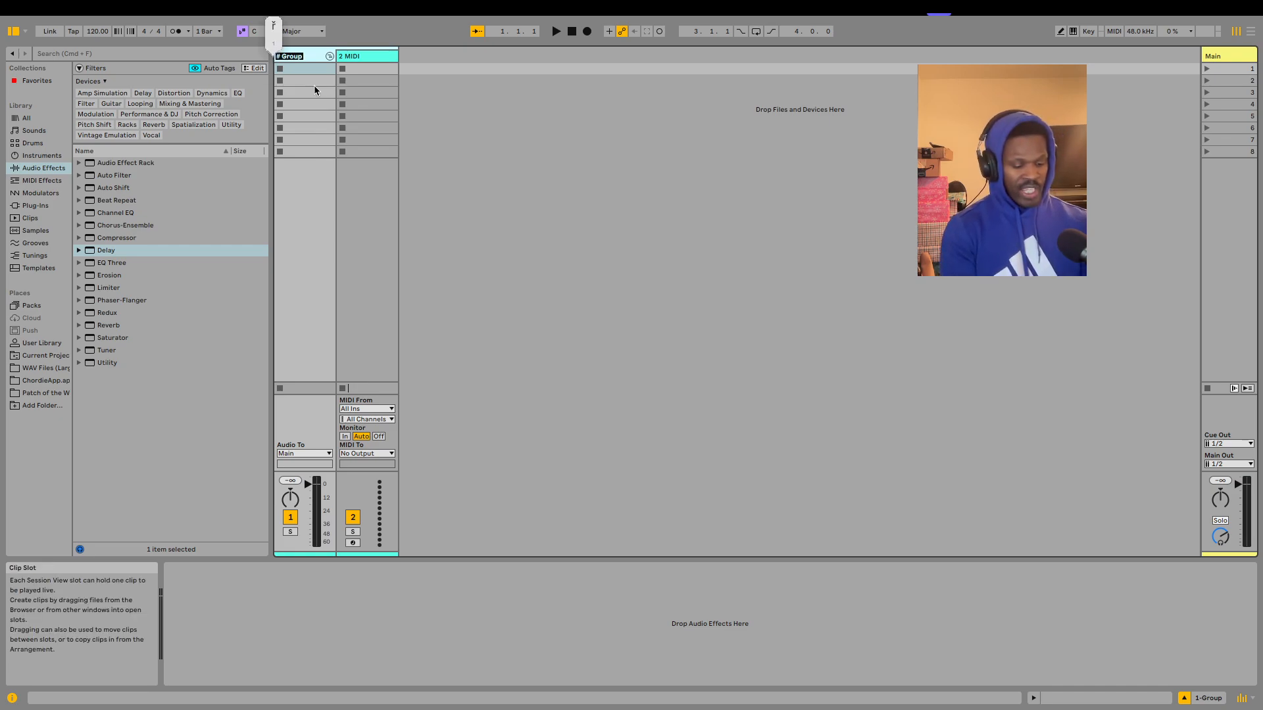
text(KEYS (effects)
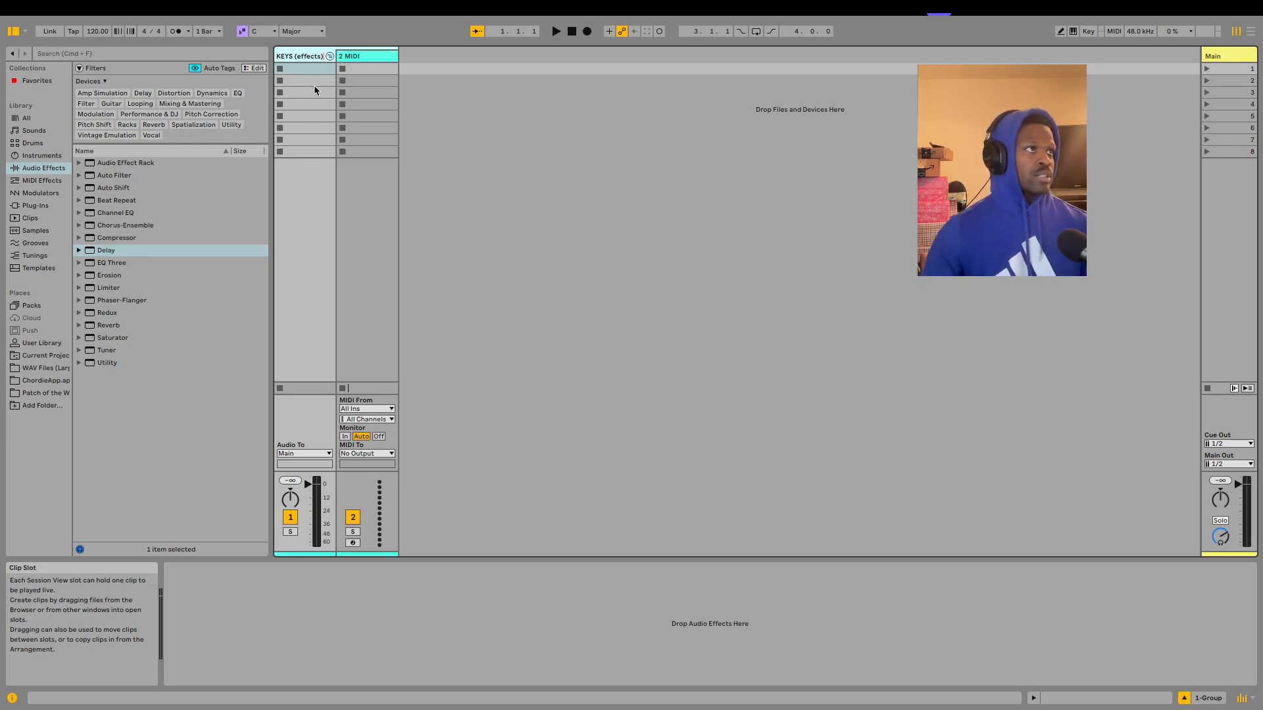
Rename the MIDI track inside the group "KEYS (sounds)"
click(367, 58)
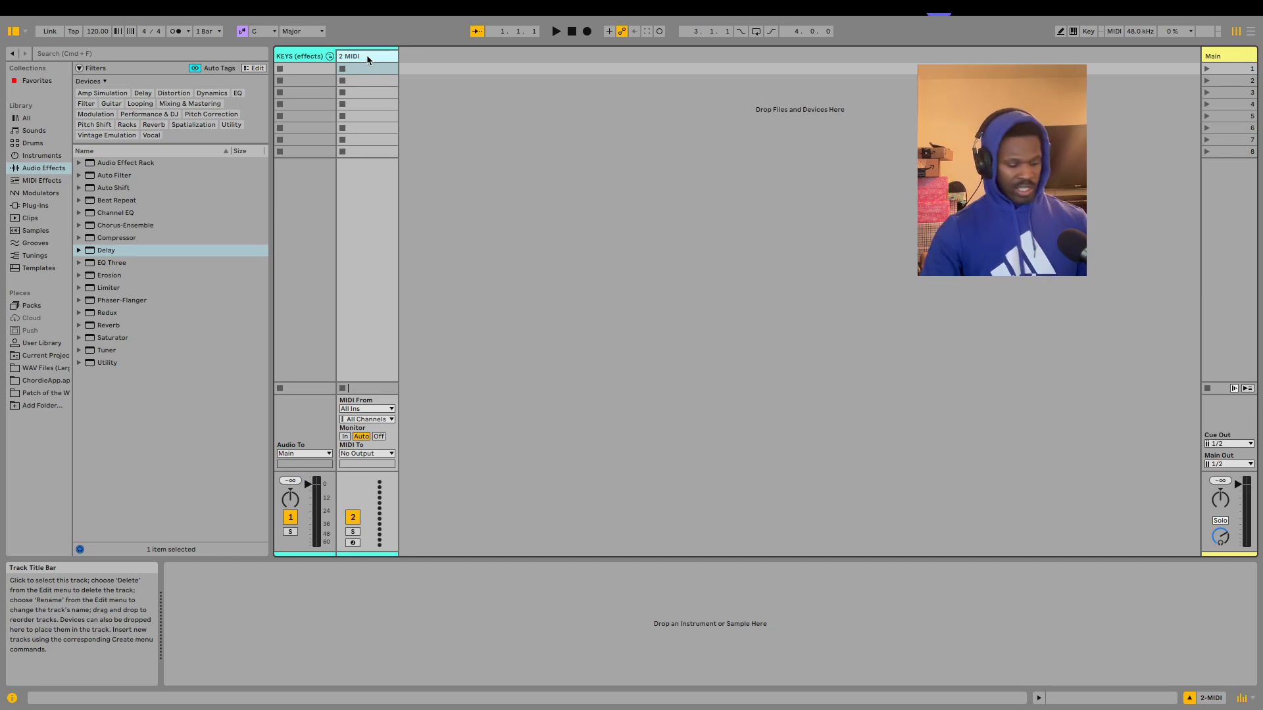
double_click(369, 58)
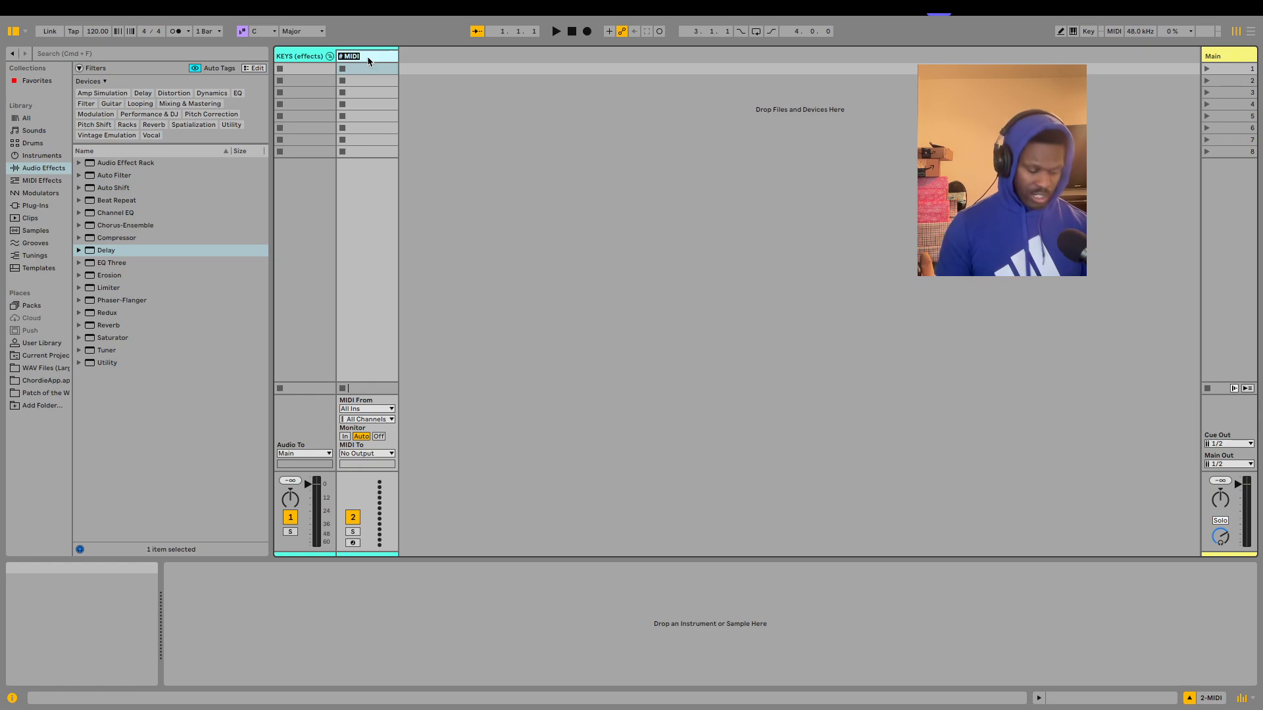
right_click(363, 57)
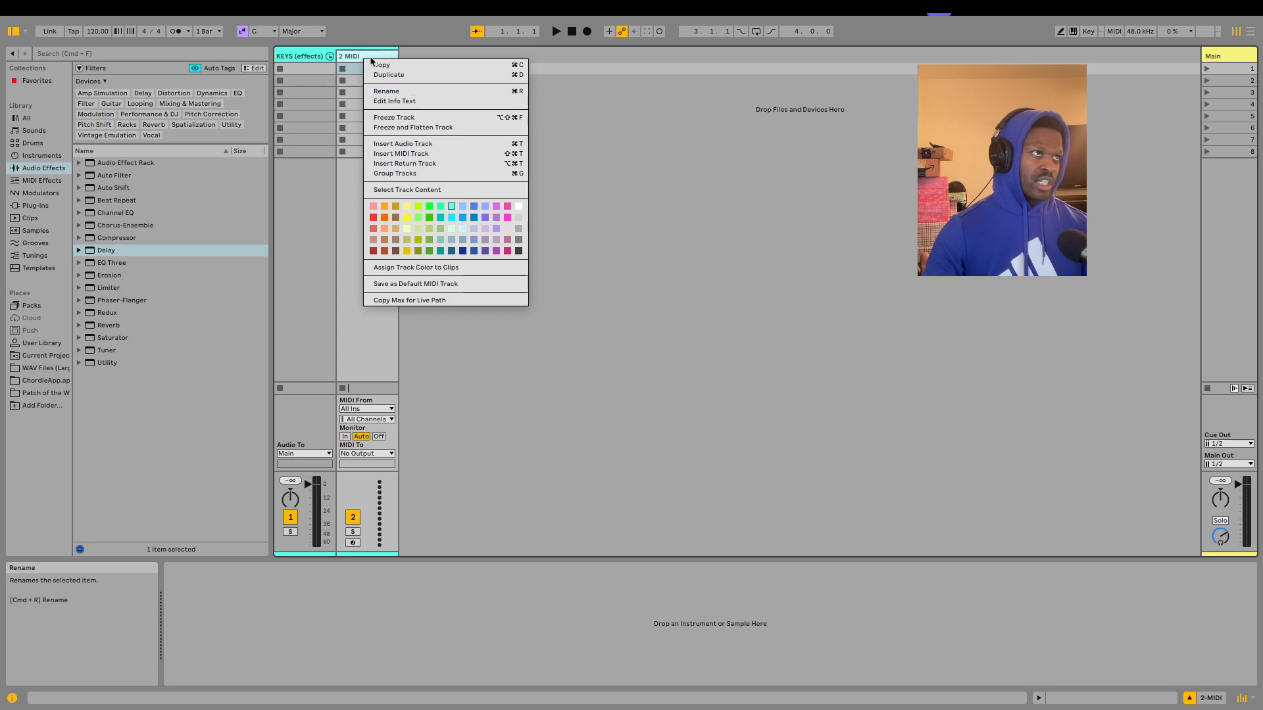
click(362, 58)
right_click(362, 58)
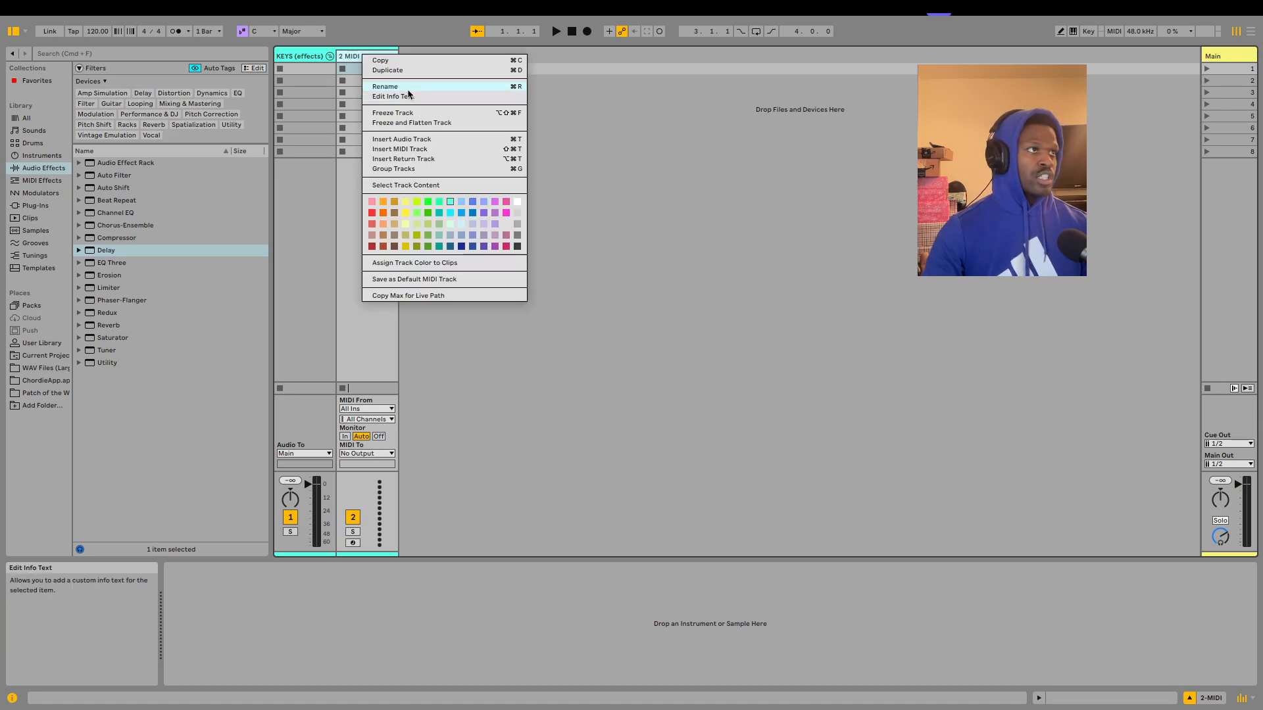
click(407, 91)
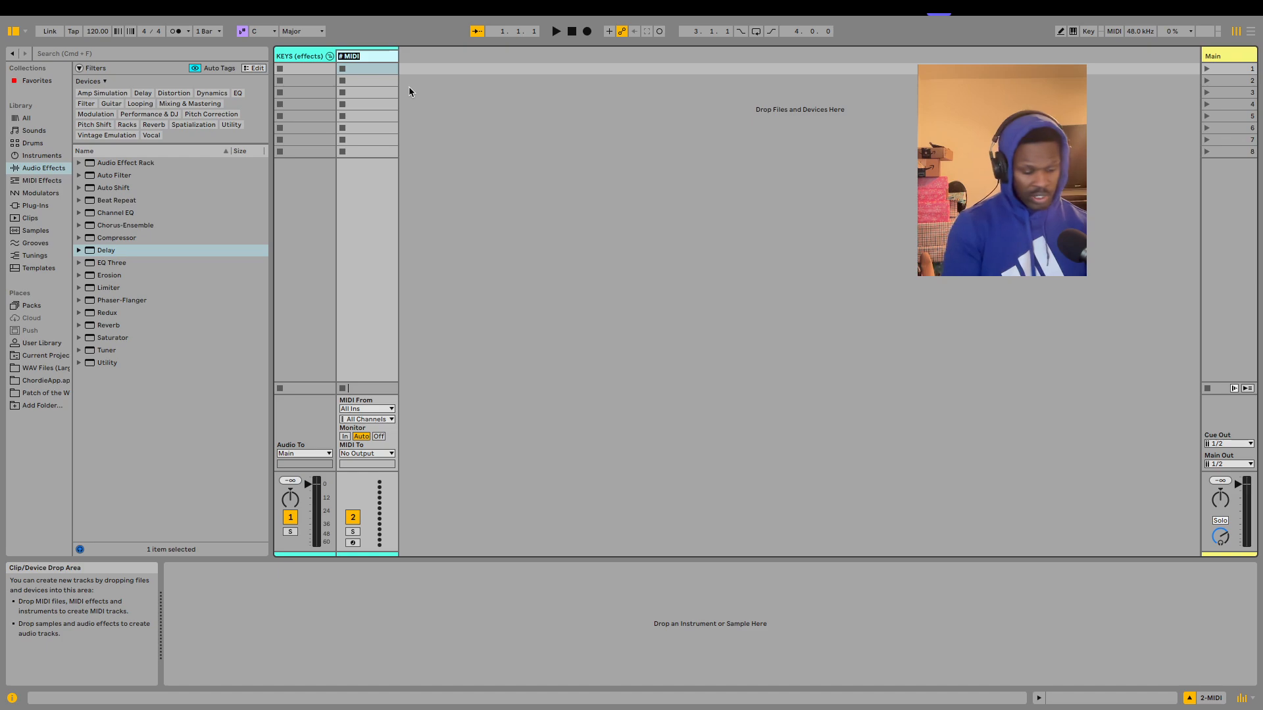
text(KEYS)
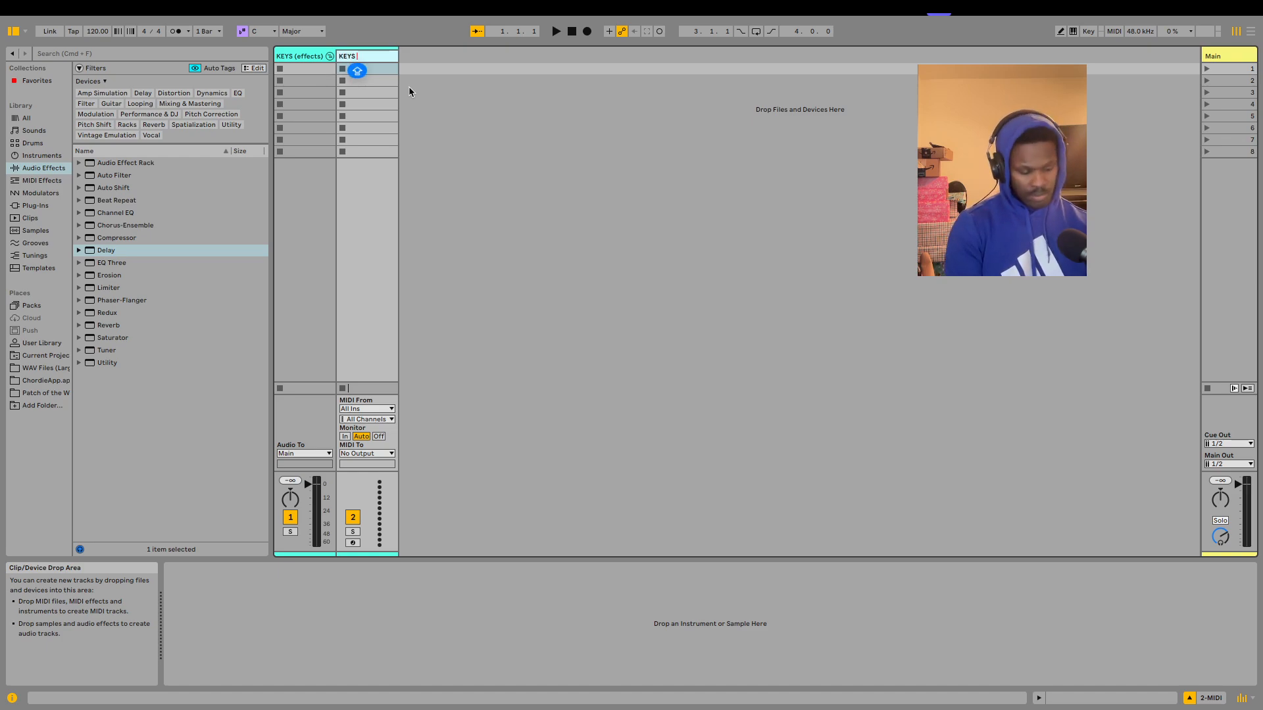
text( (sounds)
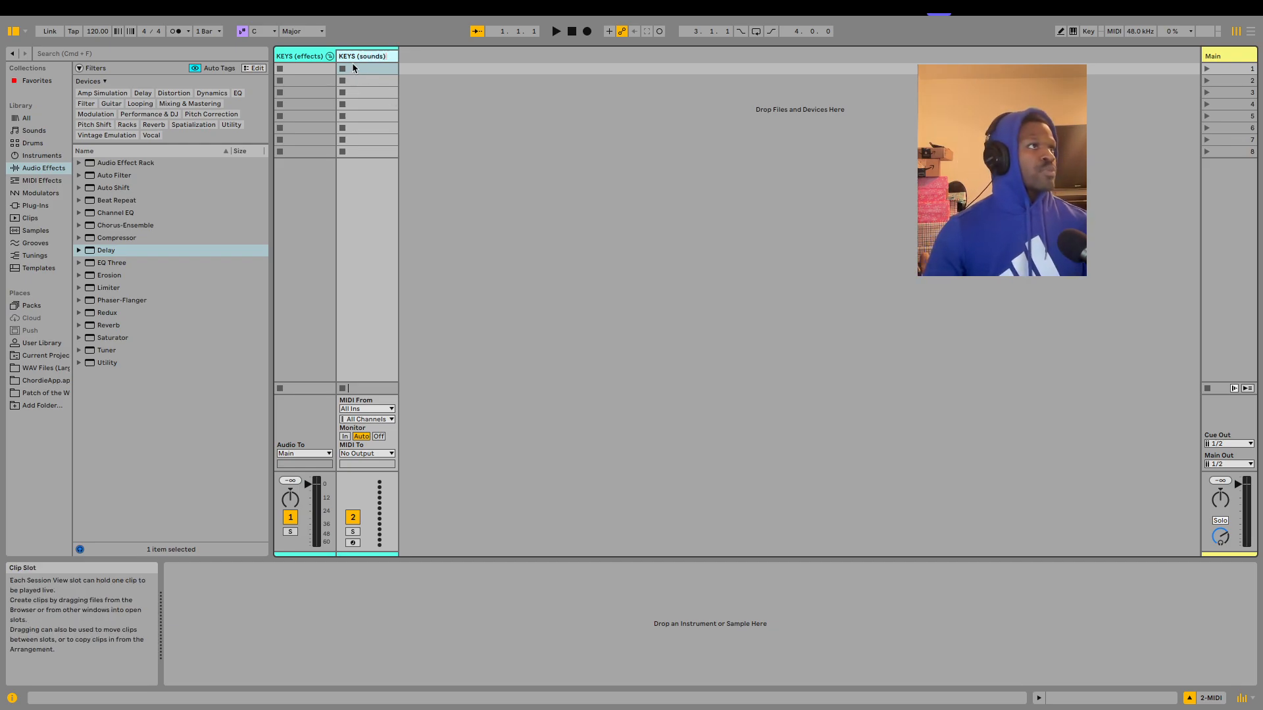
Load Arturia's Piano V3 plug-in onto the KEYS (sounds) track and close its plug-in window
click(311, 57)
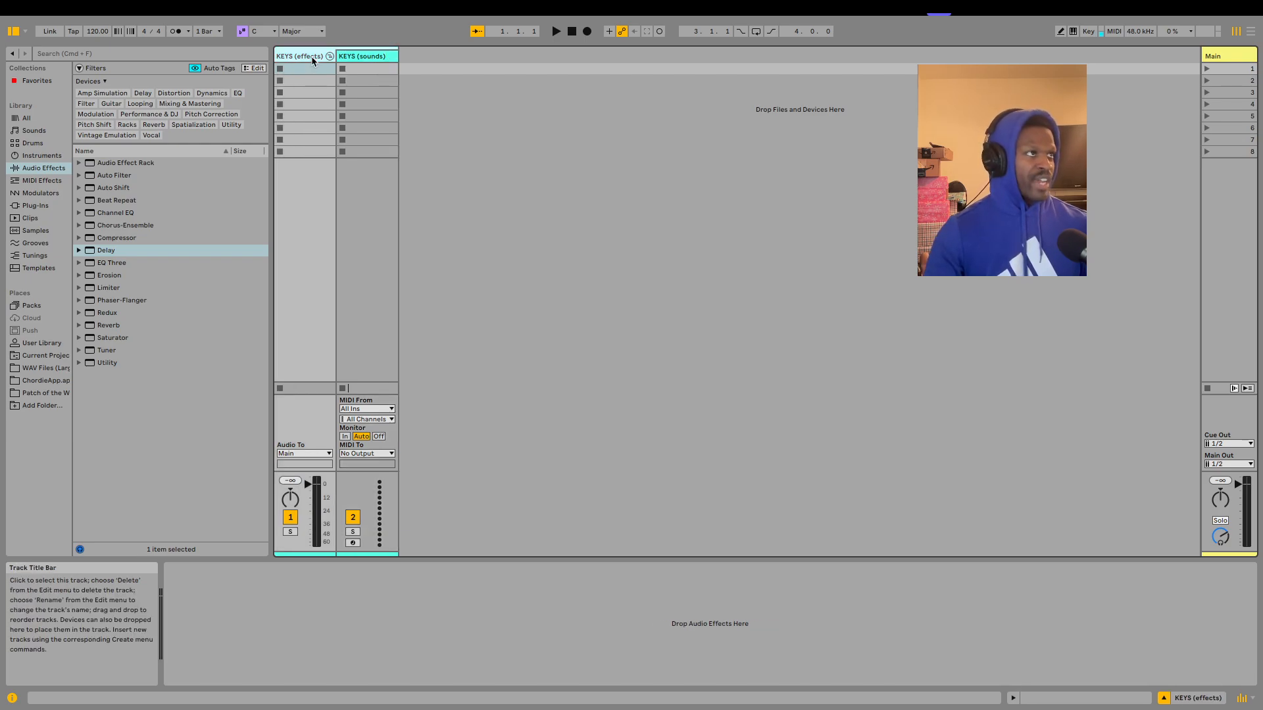
click(364, 58)
click(371, 68)
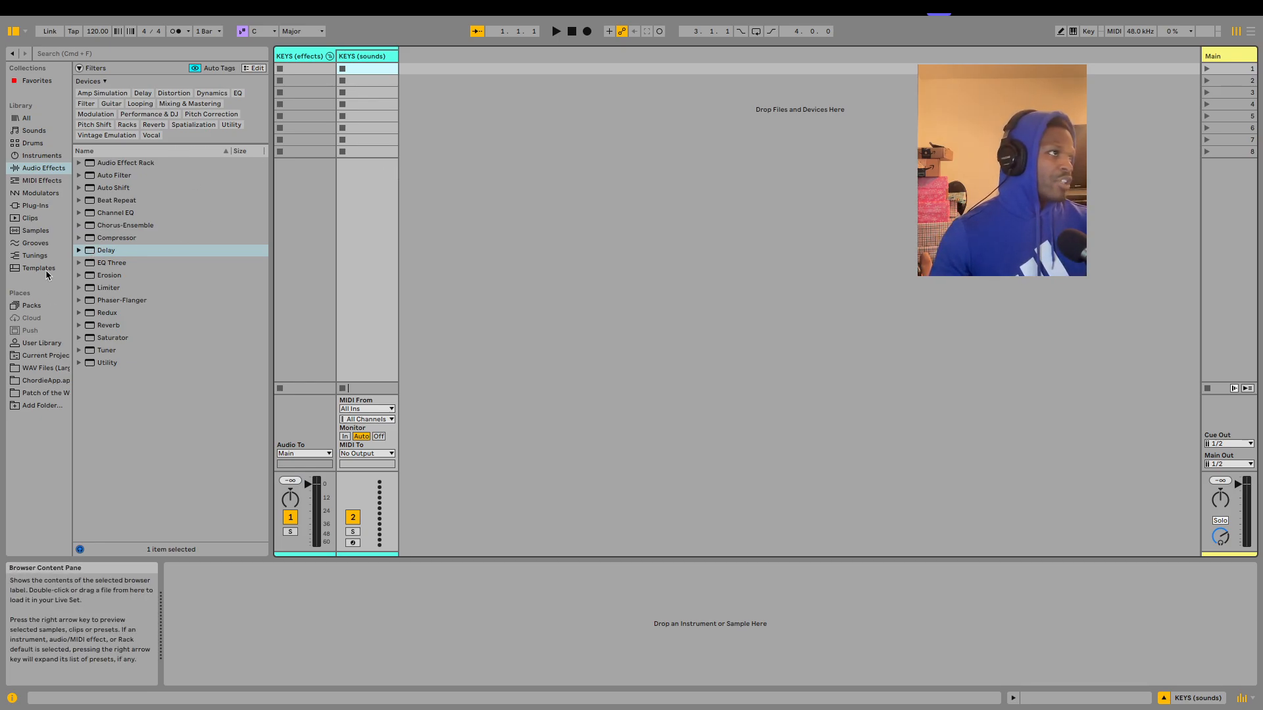
click(43, 207)
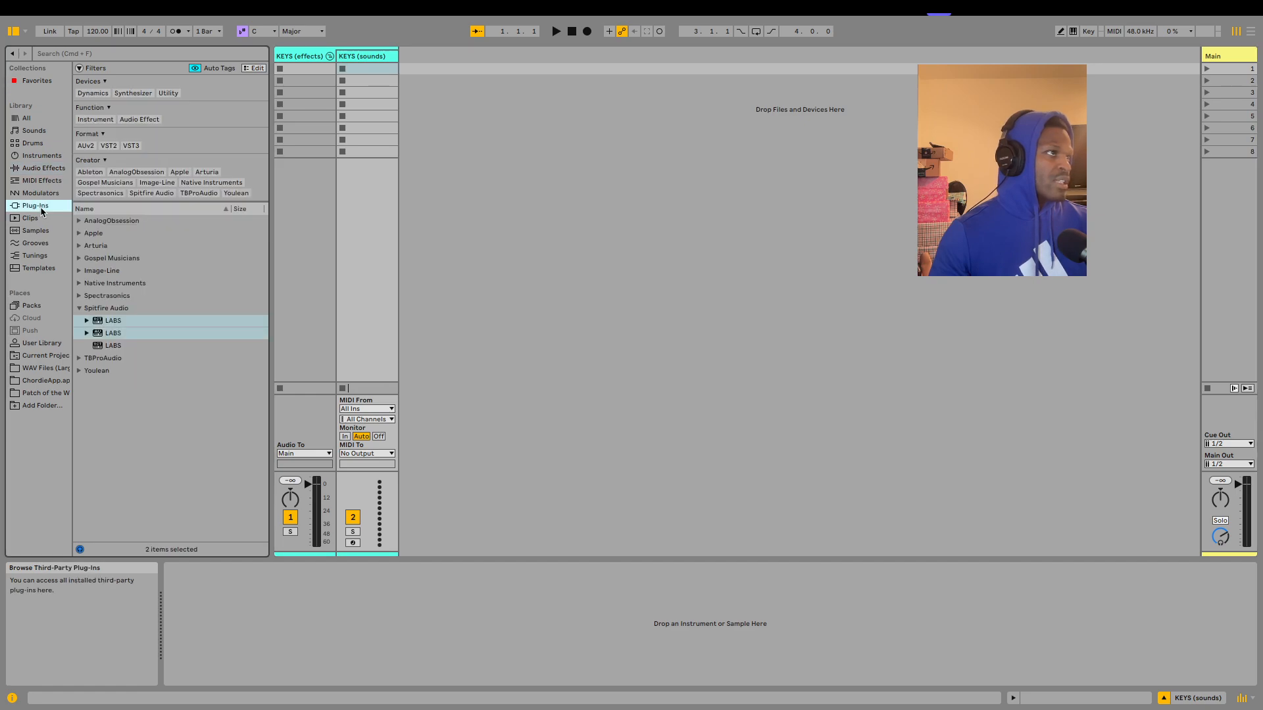
click(80, 246)
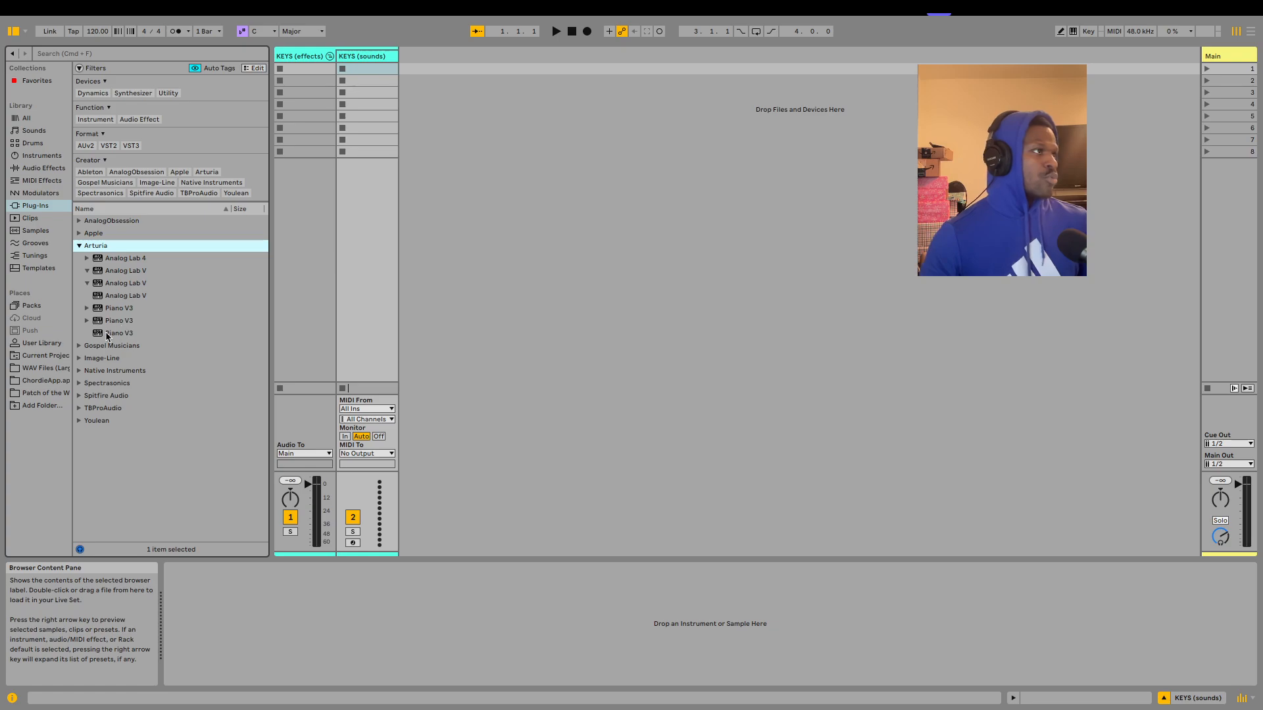
drag(109, 335, 365, 72)
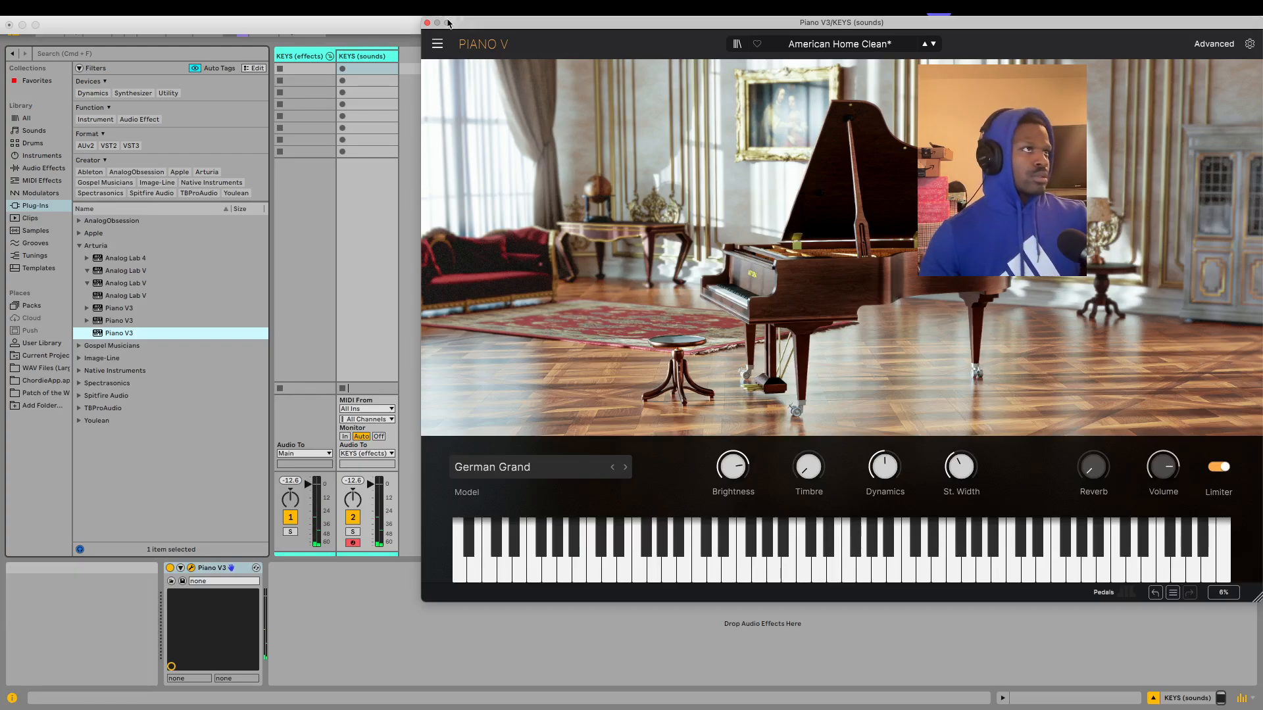
click(426, 23)
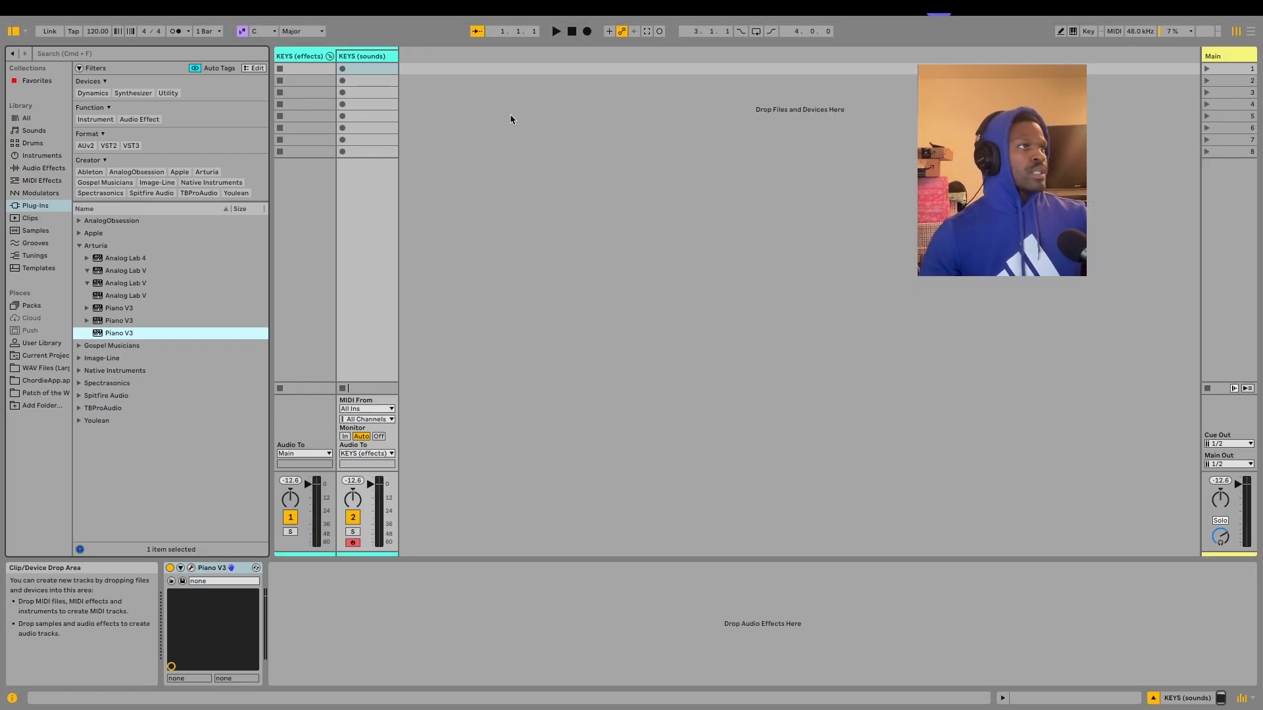
Group the Piano V3 device into an Instrument Rack and show the rack's chain list
click(223, 569)
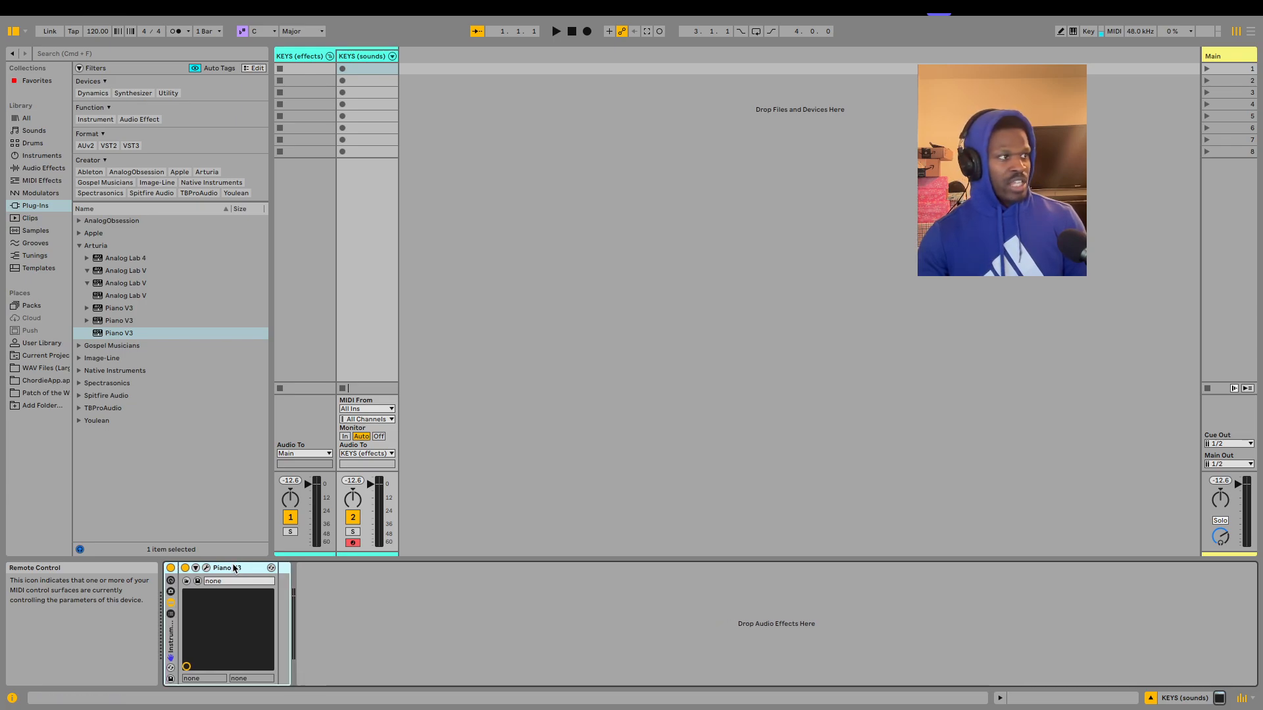
right_click(235, 567)
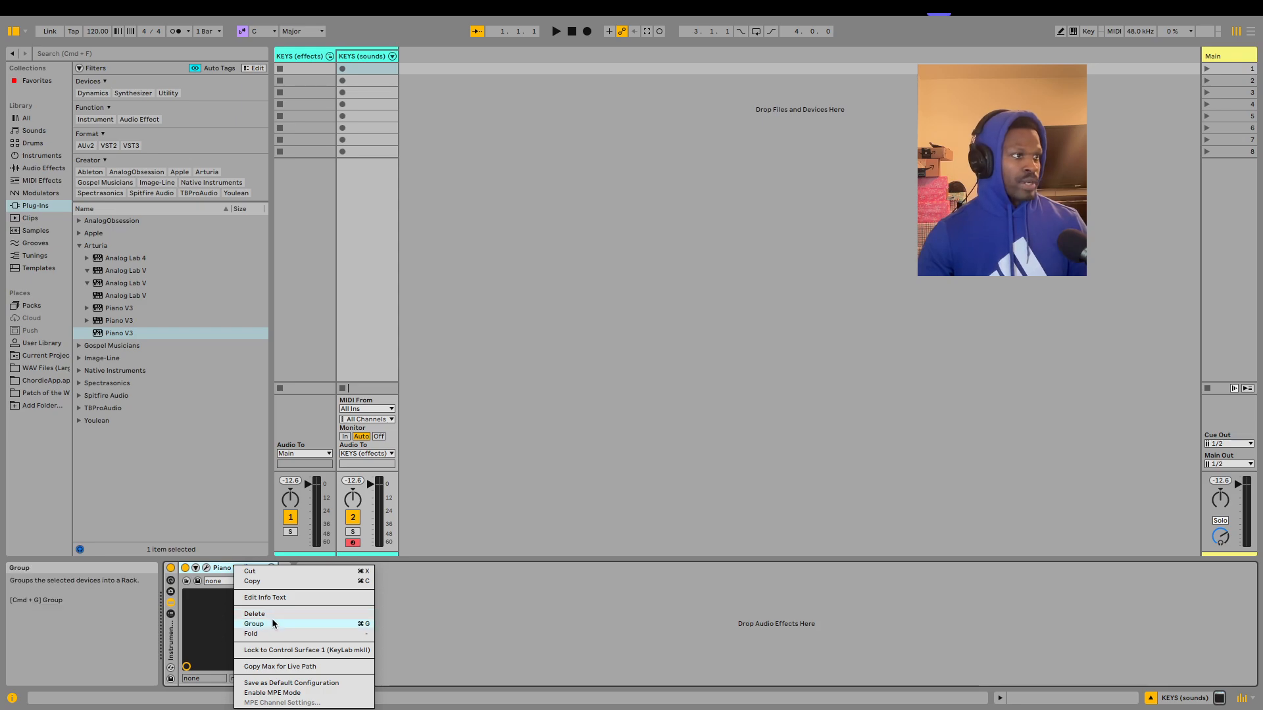
click(452, 584)
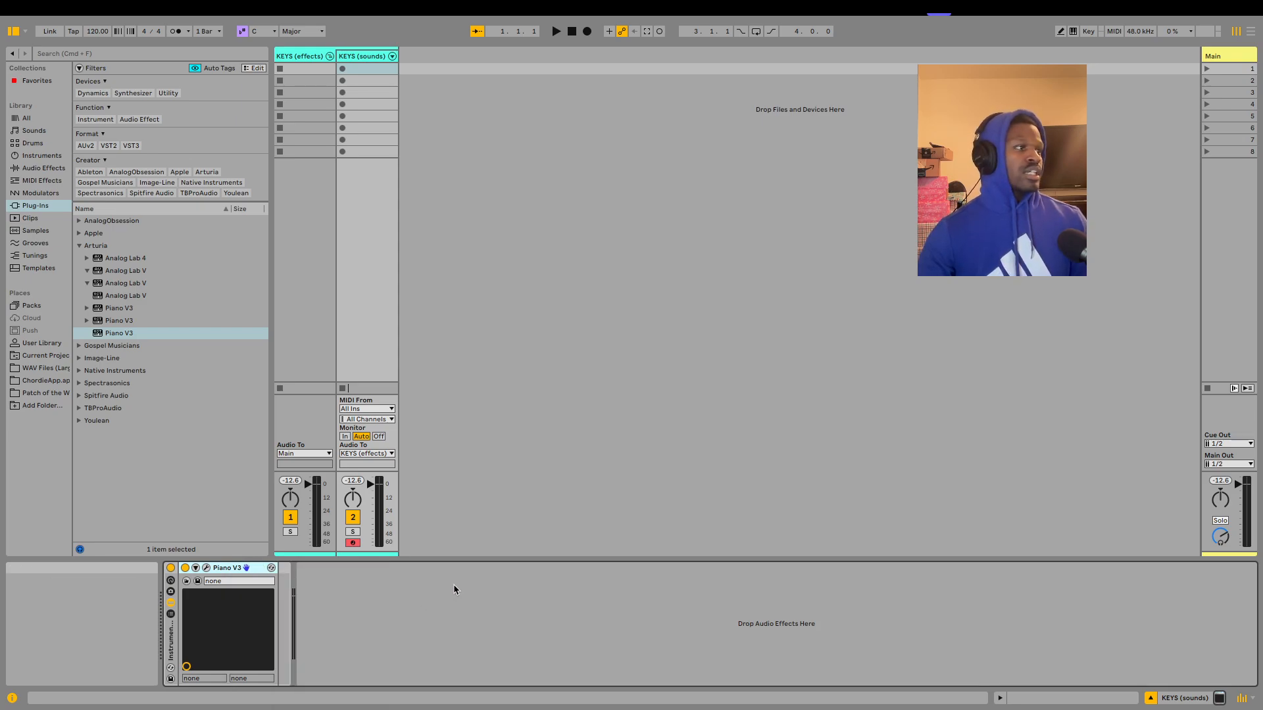
click(171, 615)
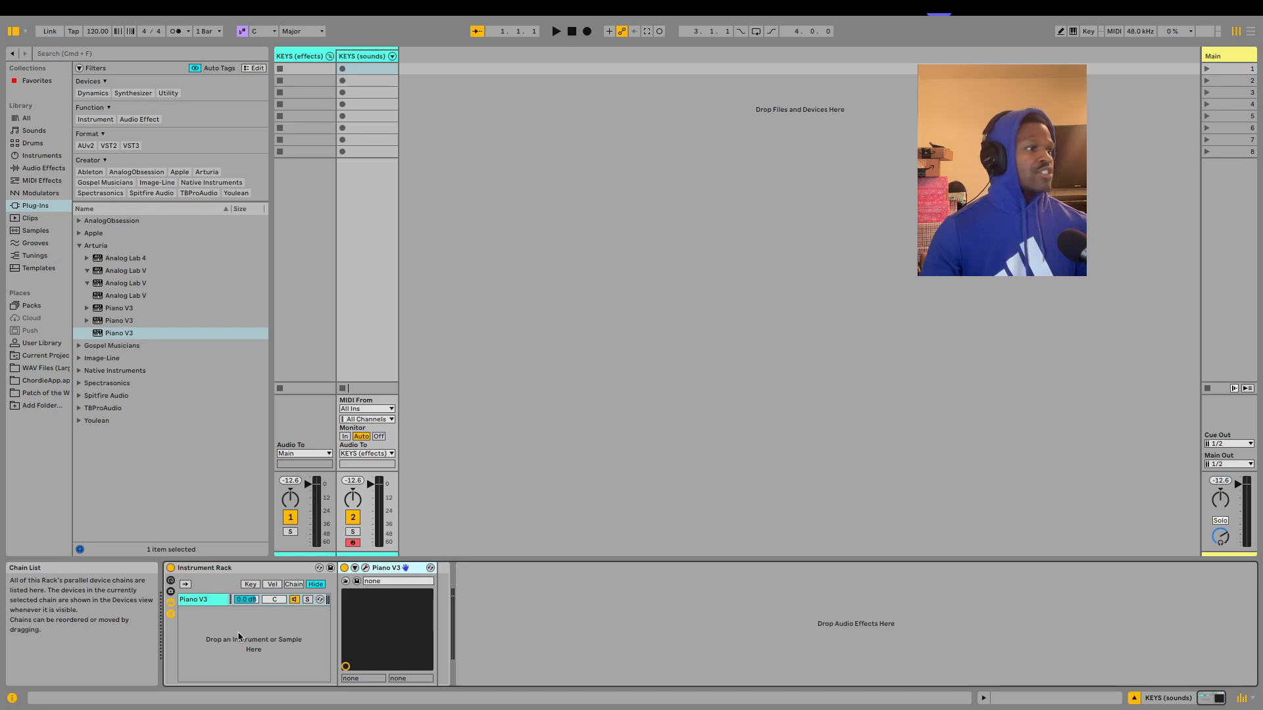
click(356, 74)
click(356, 80)
click(356, 92)
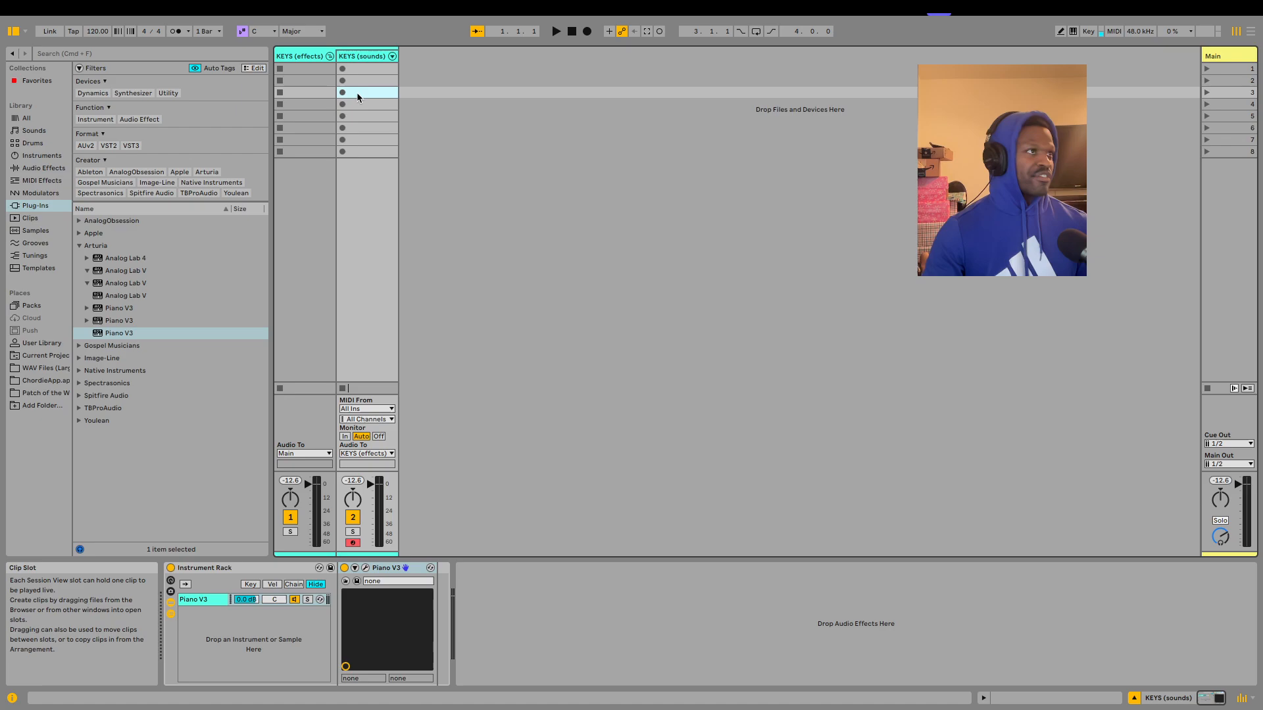
click(360, 103)
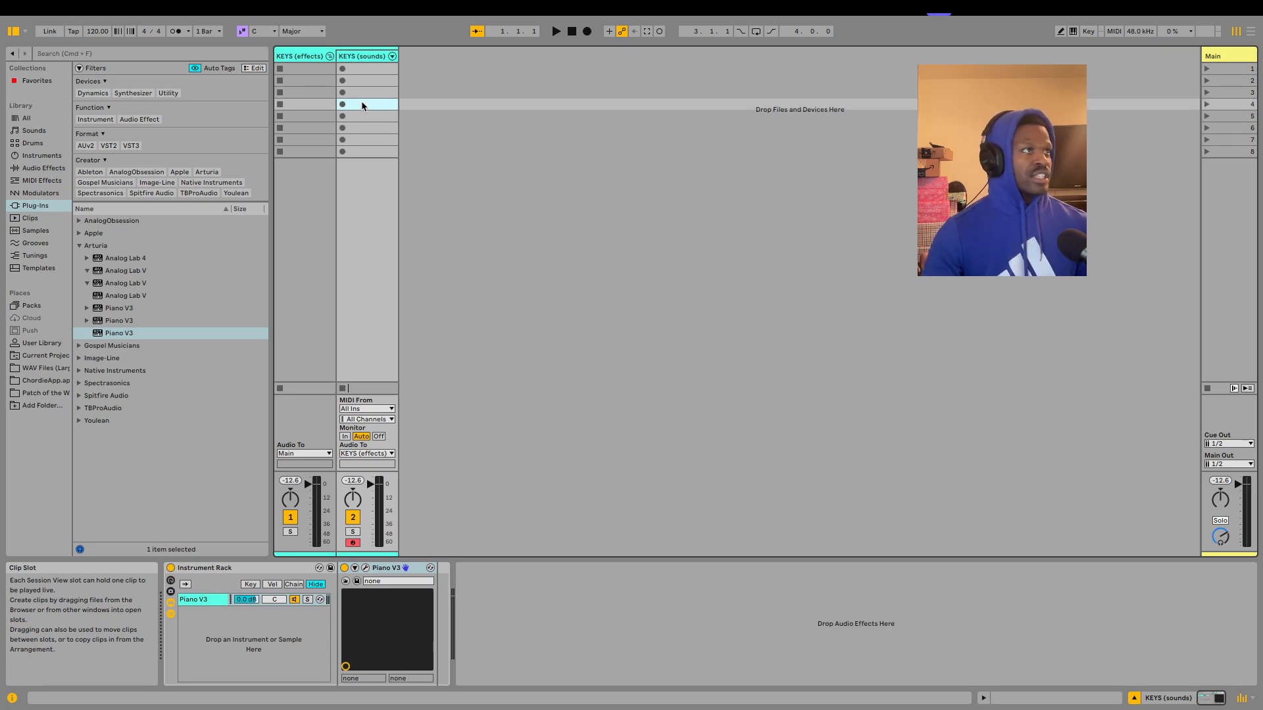
click(365, 93)
click(367, 84)
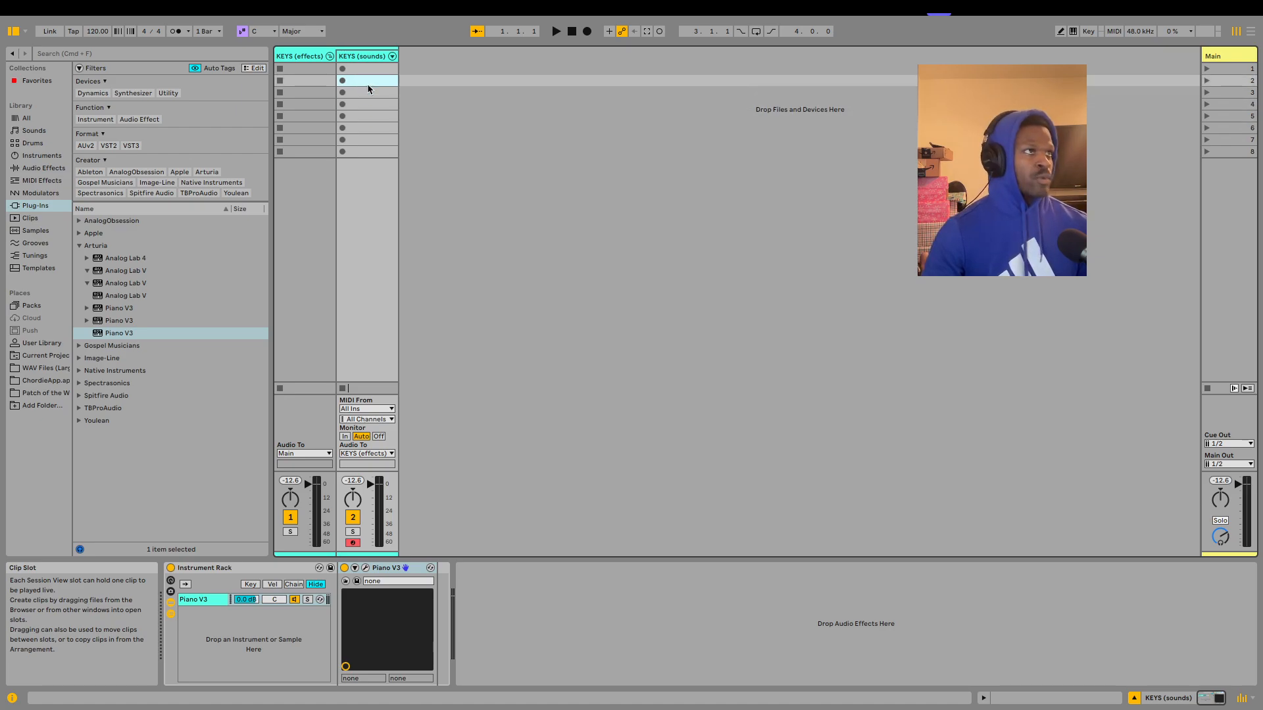
click(377, 104)
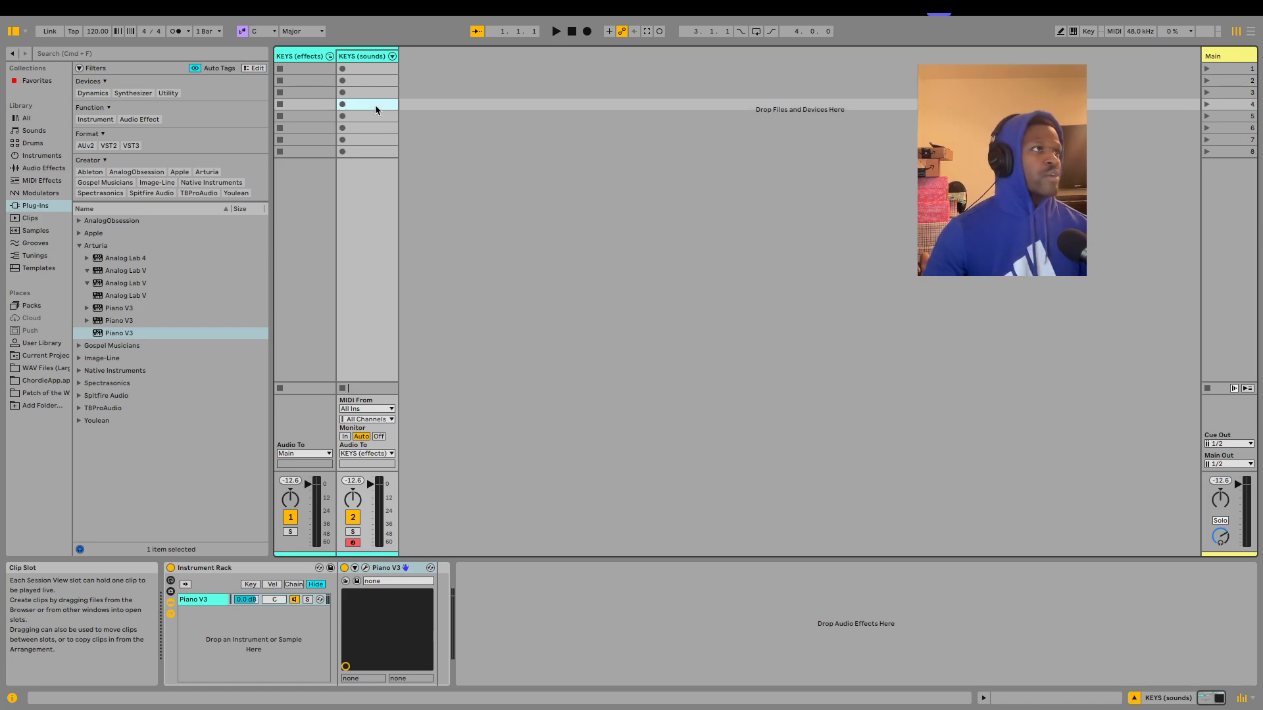
click(374, 116)
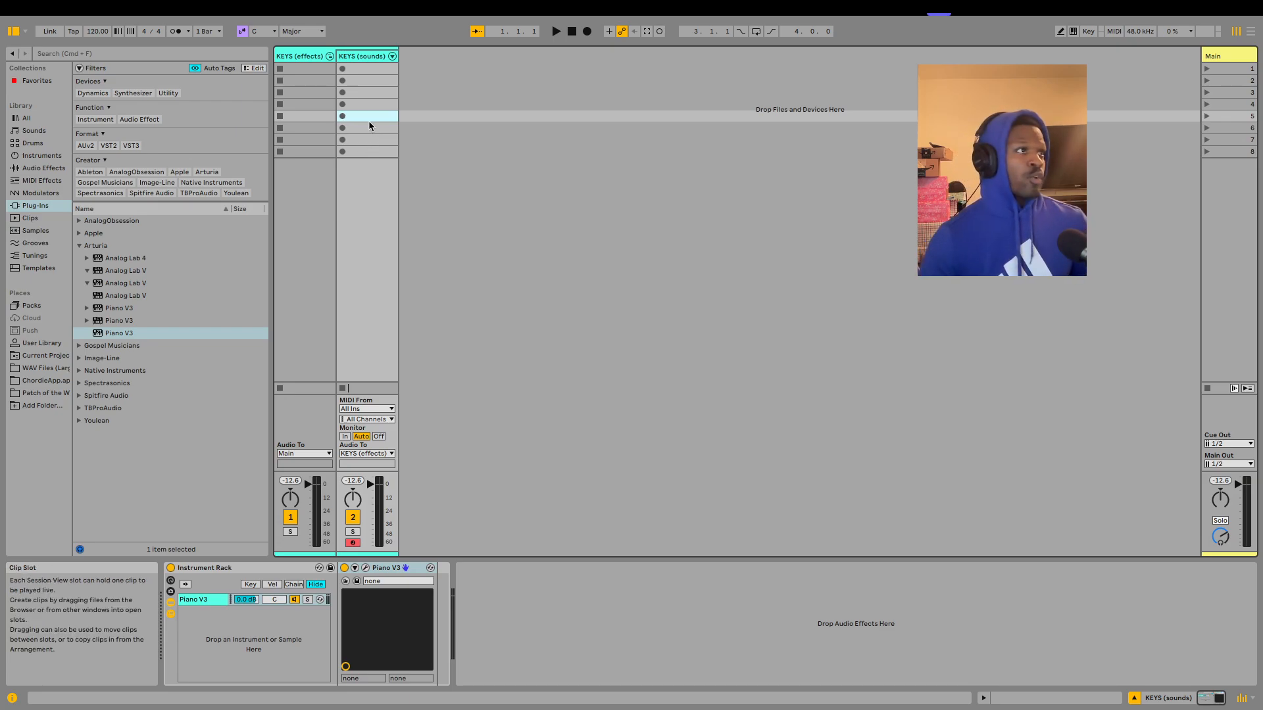
click(375, 81)
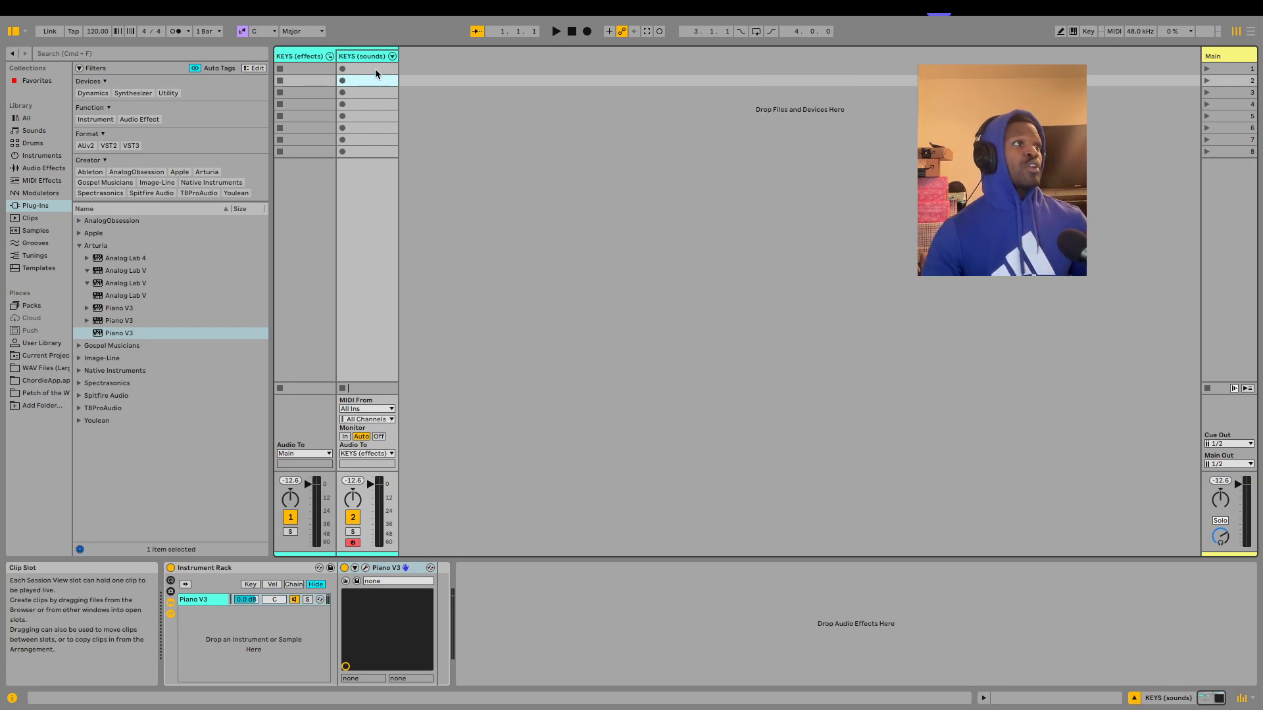
click(375, 69)
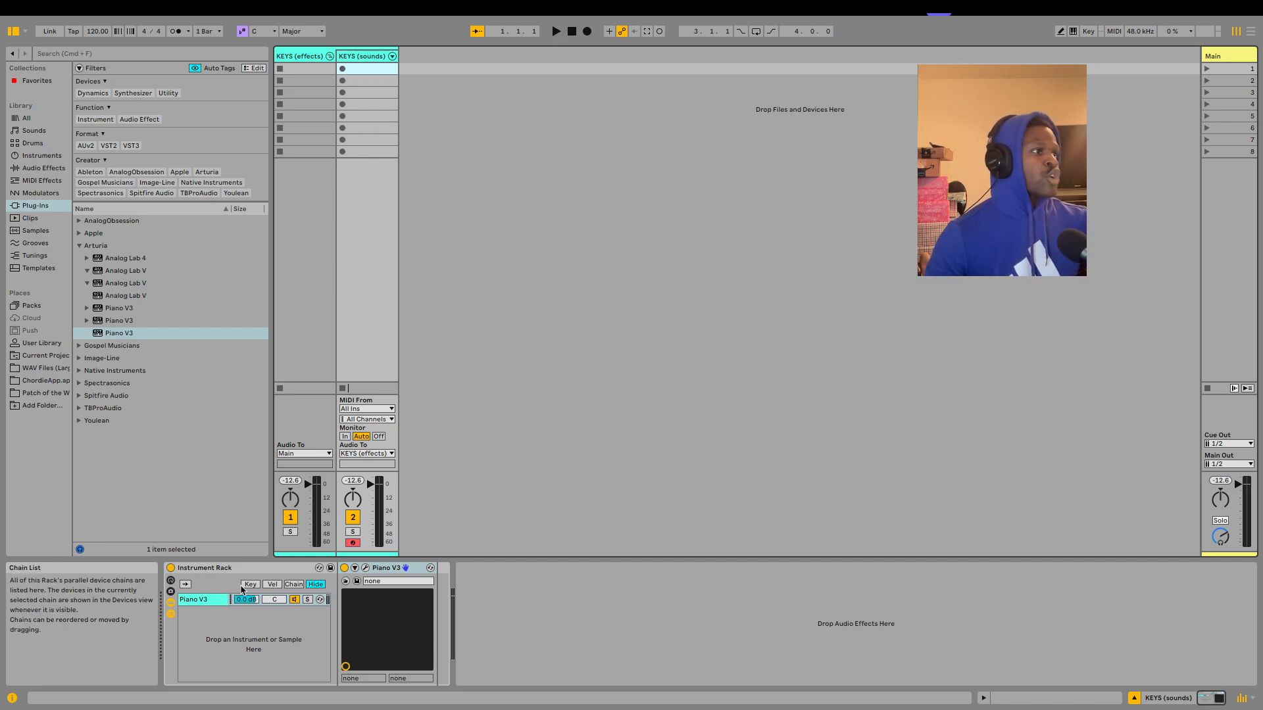
Add Spitfire Audio's LABS as a second chain in the Instrument Rack, keep its Soft Piano sound, and close the plug-in window
click(79, 395)
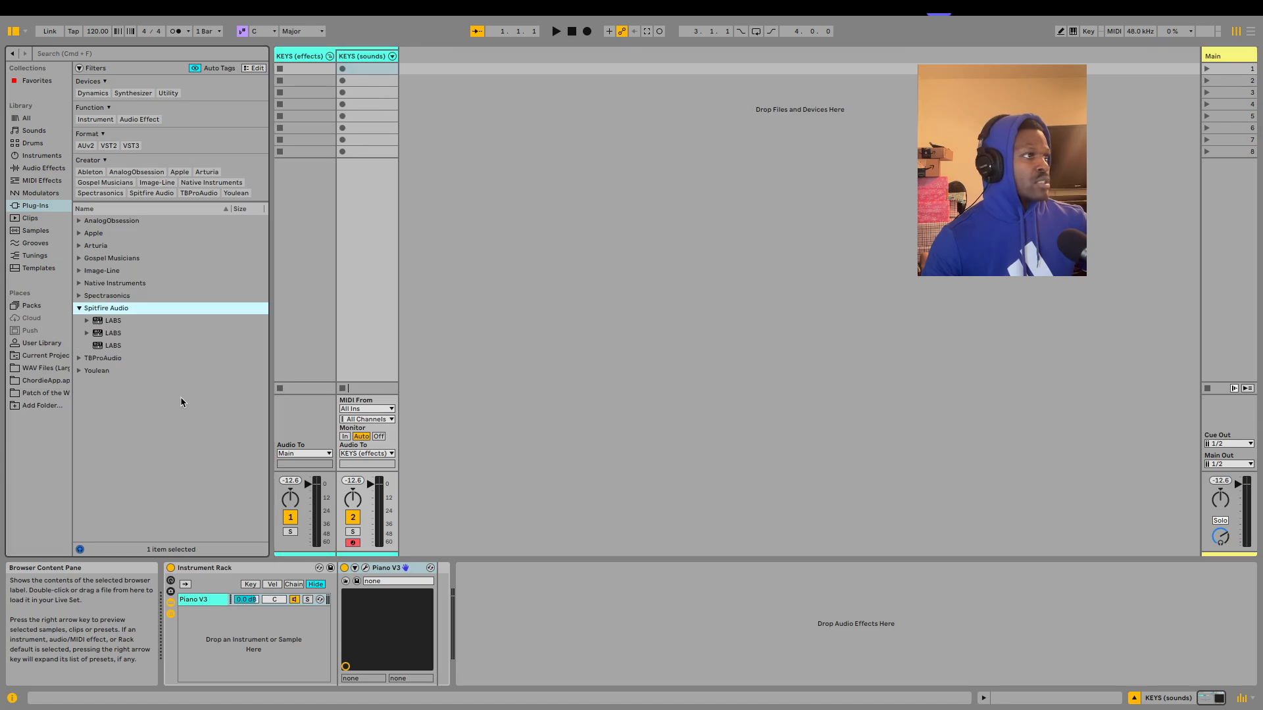
click(139, 347)
drag(133, 349, 253, 643)
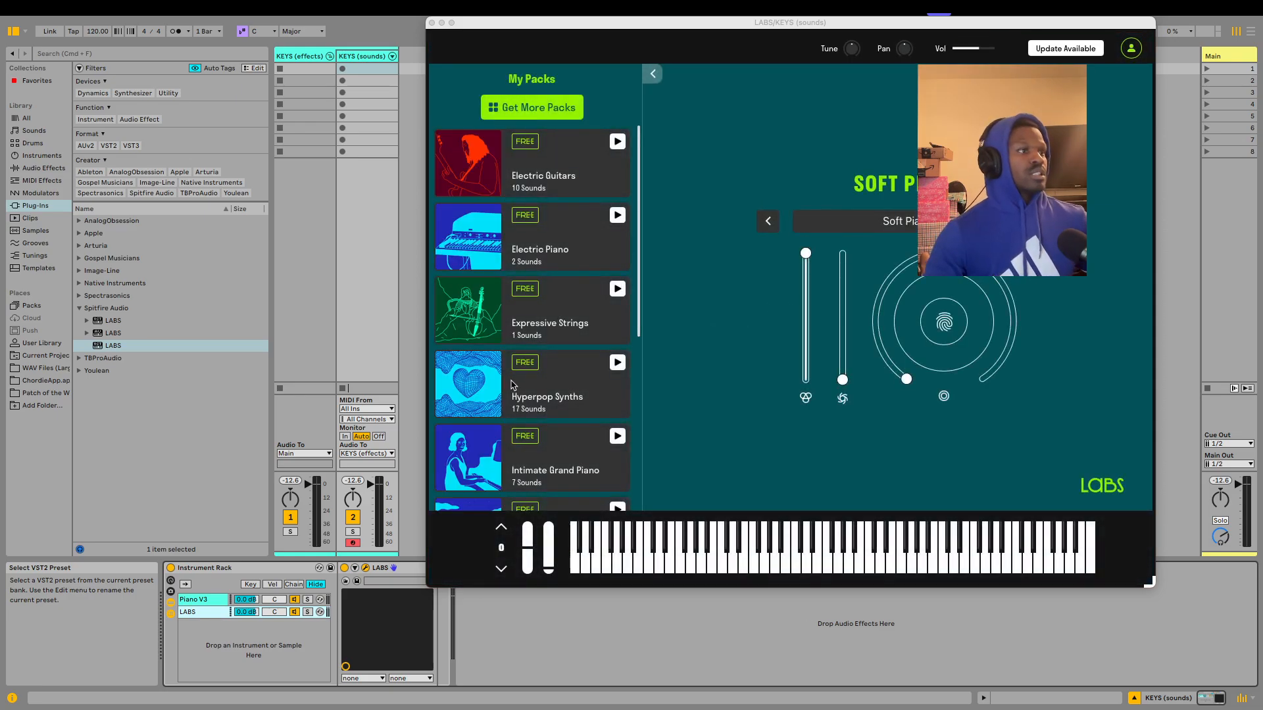
scroll(513, 383, down, 4)
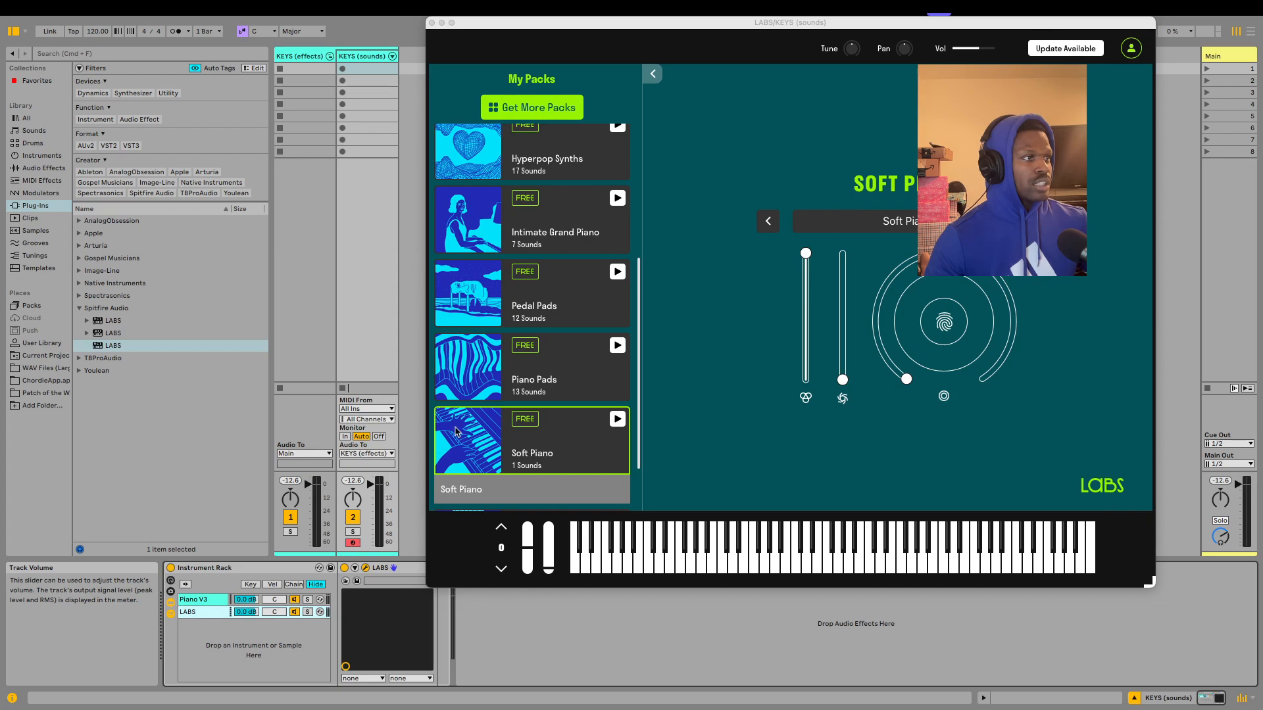
scroll(551, 443, down, 2)
scroll(546, 389, up, 5)
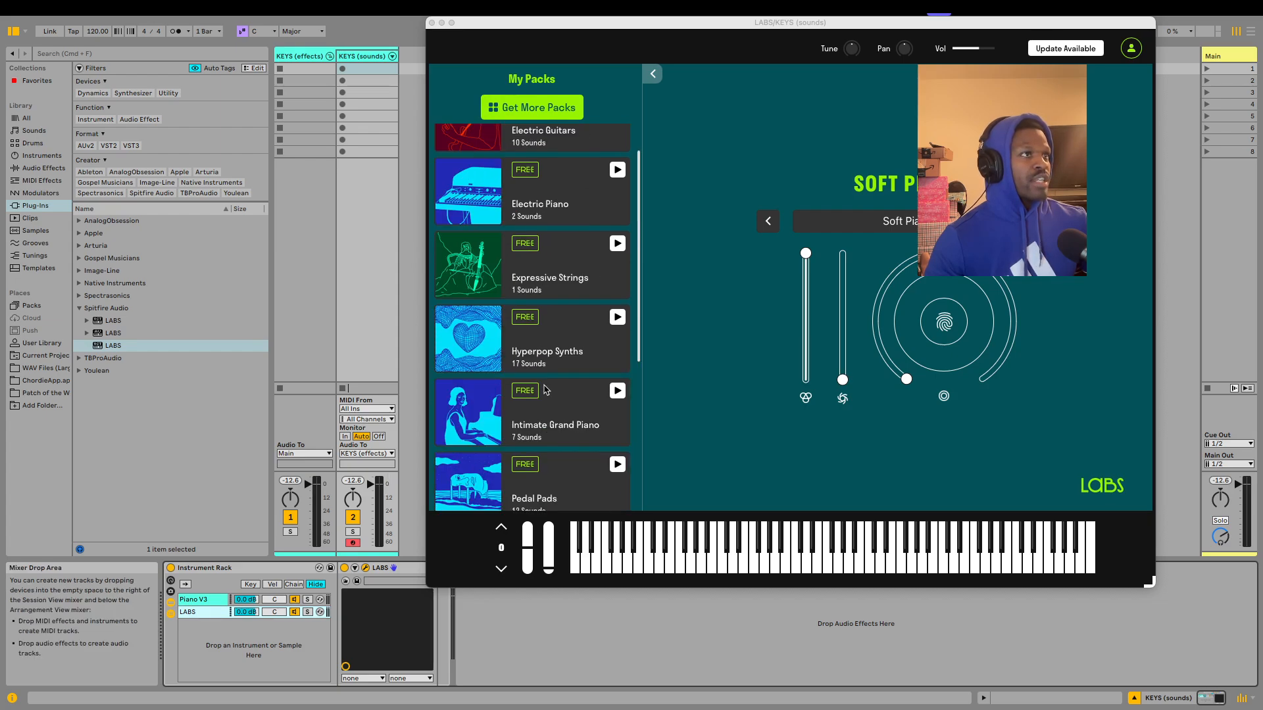
scroll(544, 389, up, 1)
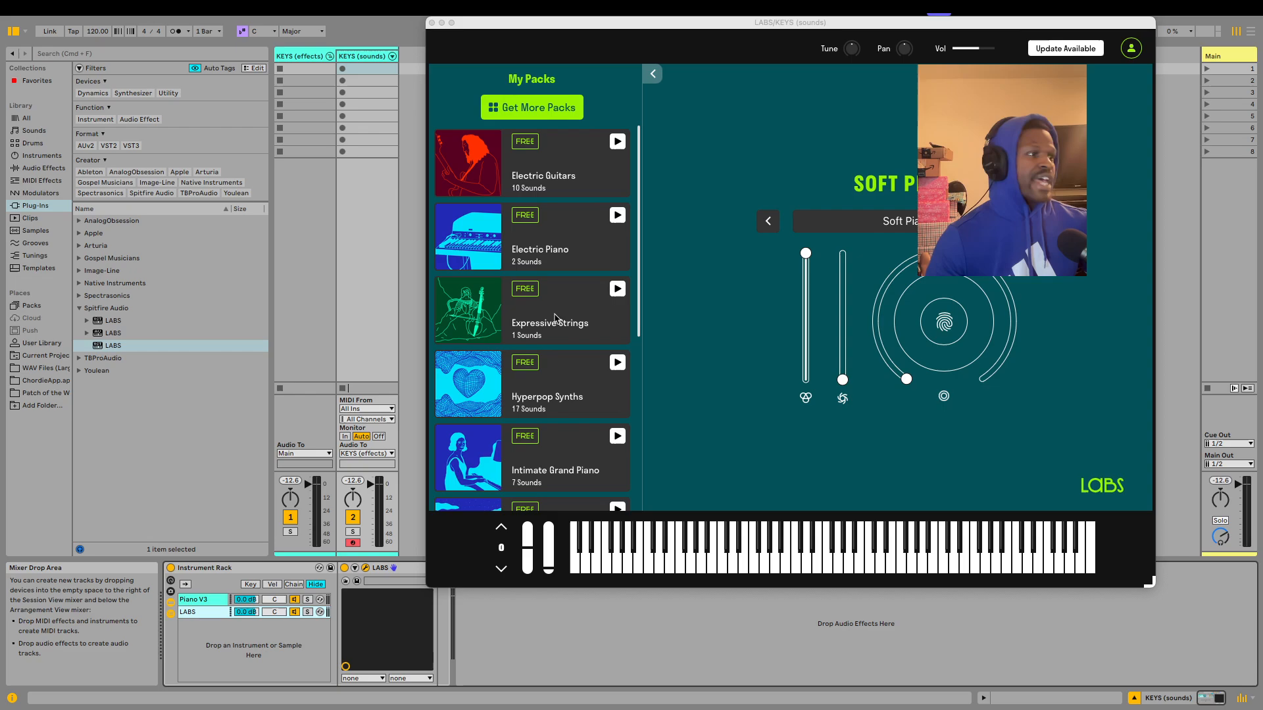
scroll(562, 345, down, 4)
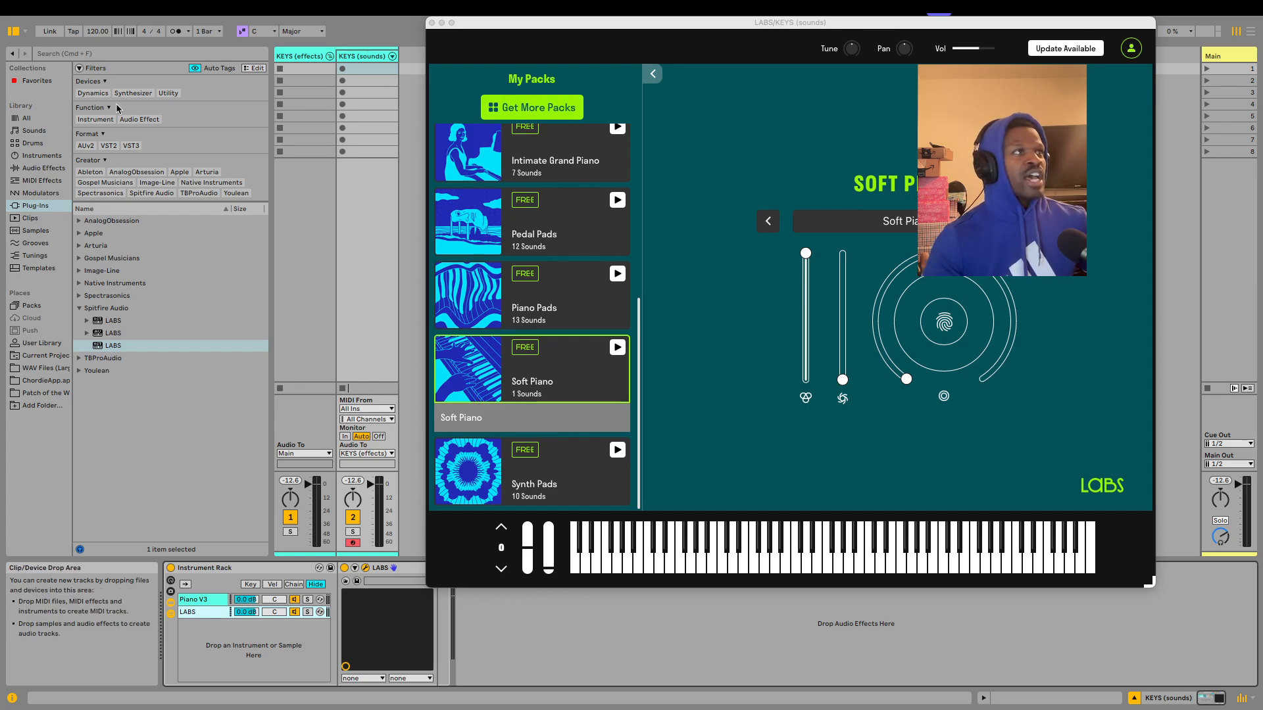
click(432, 23)
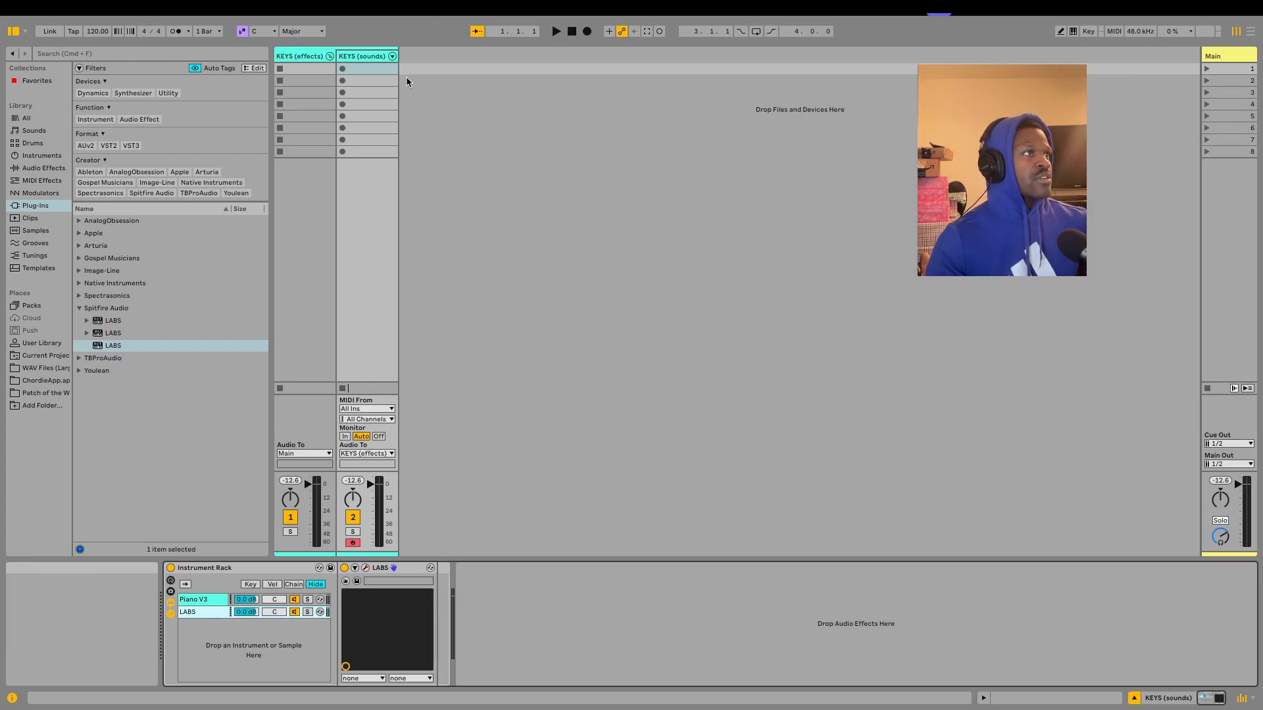
Add another LABS chain to the rack, load Pad #0004 from Synth Pads, test it, and close the plug-in window
drag(119, 345, 230, 654)
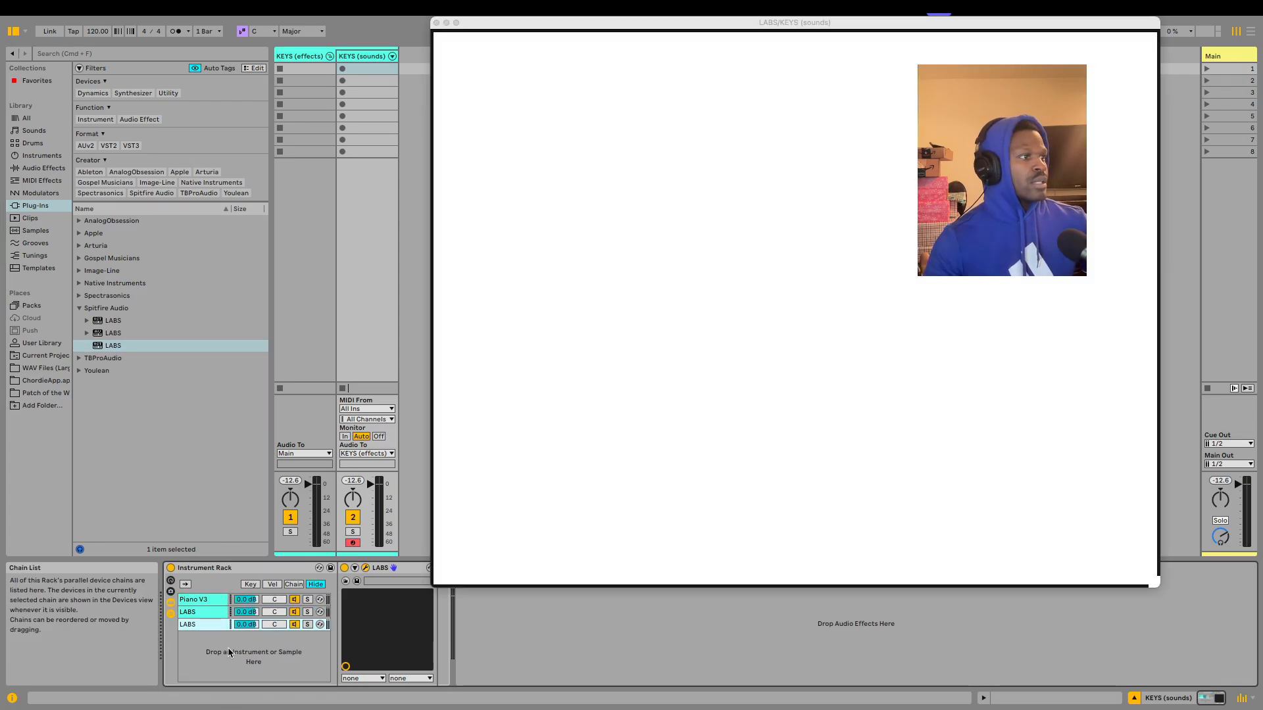
scroll(486, 454, down, 5)
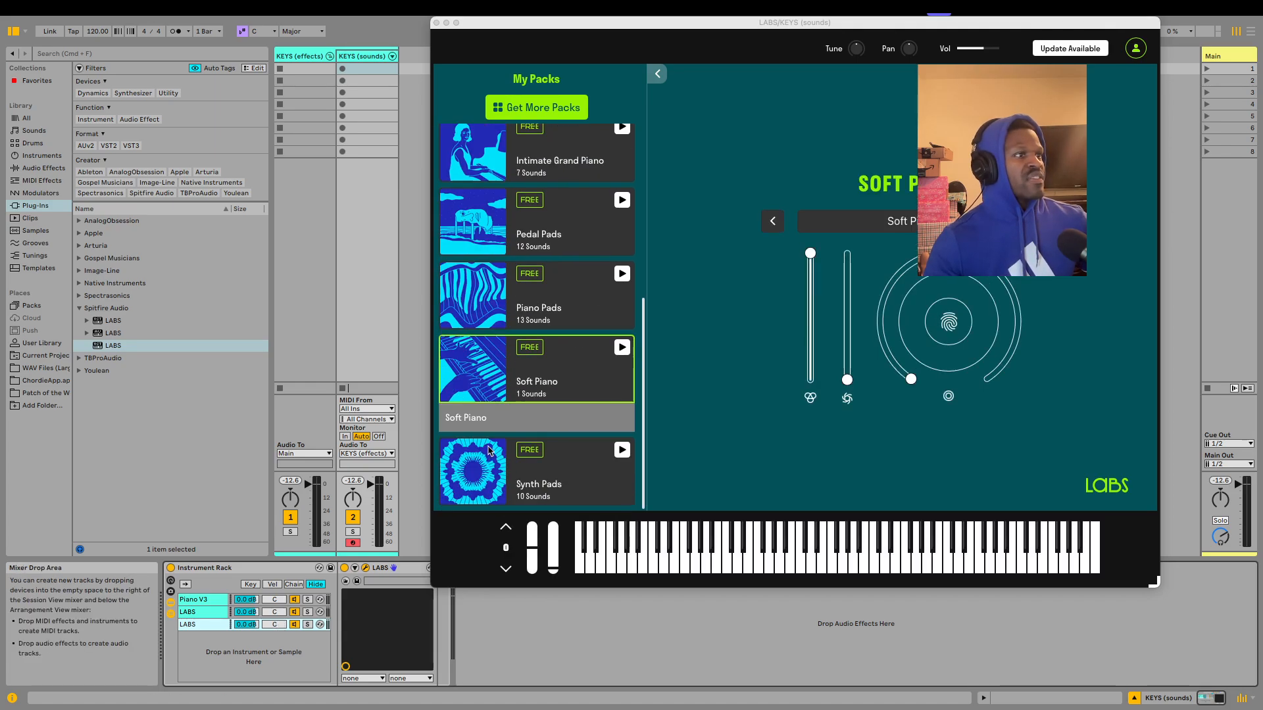
click(571, 478)
scroll(552, 395, down, 4)
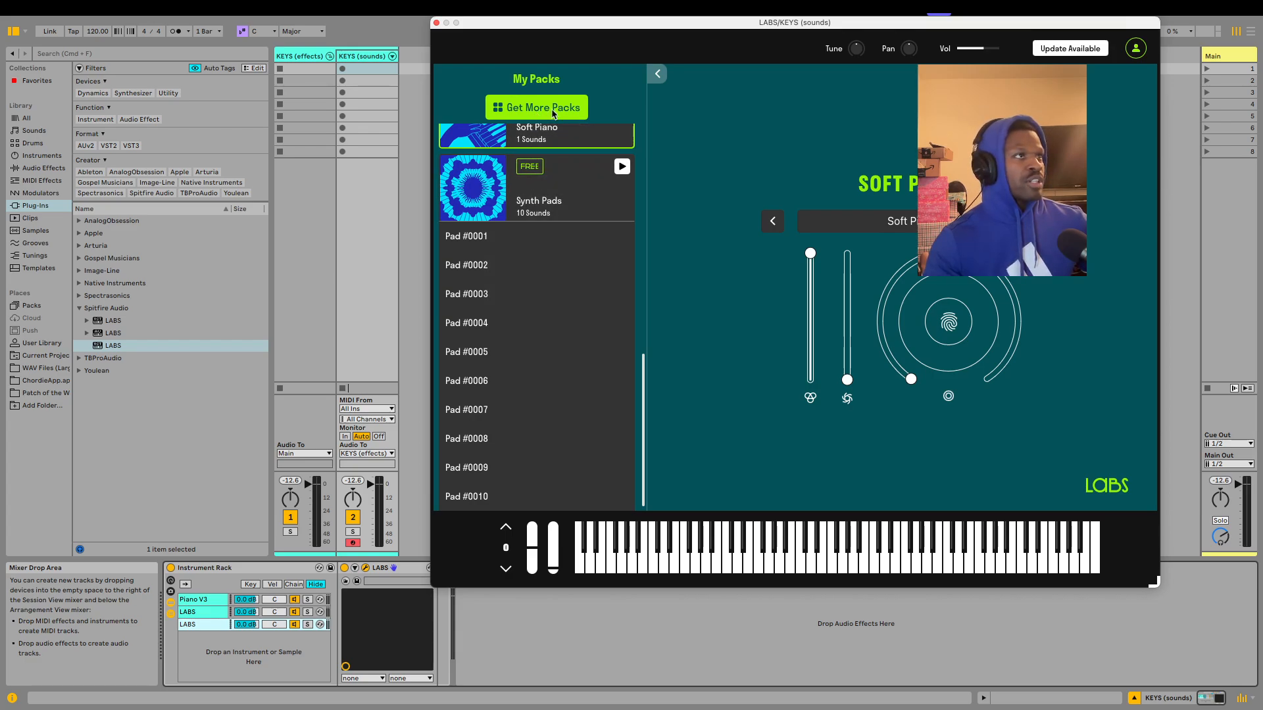
click(577, 332)
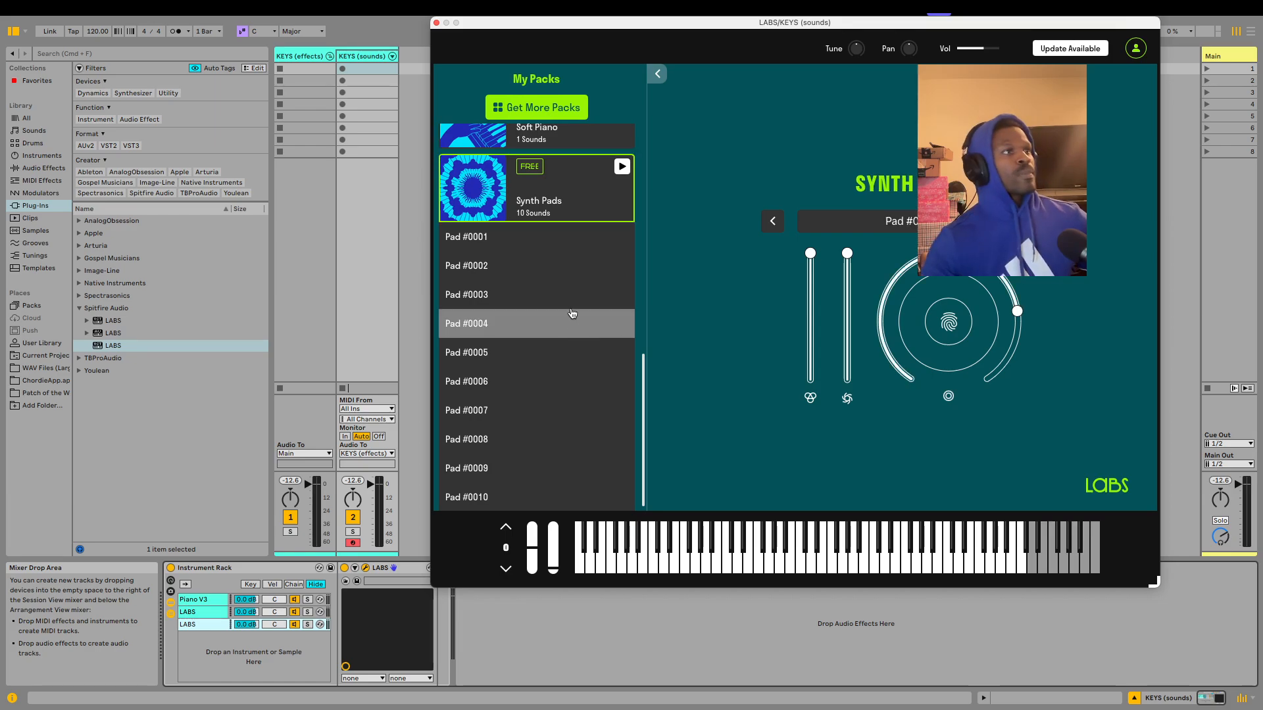
click(749, 563)
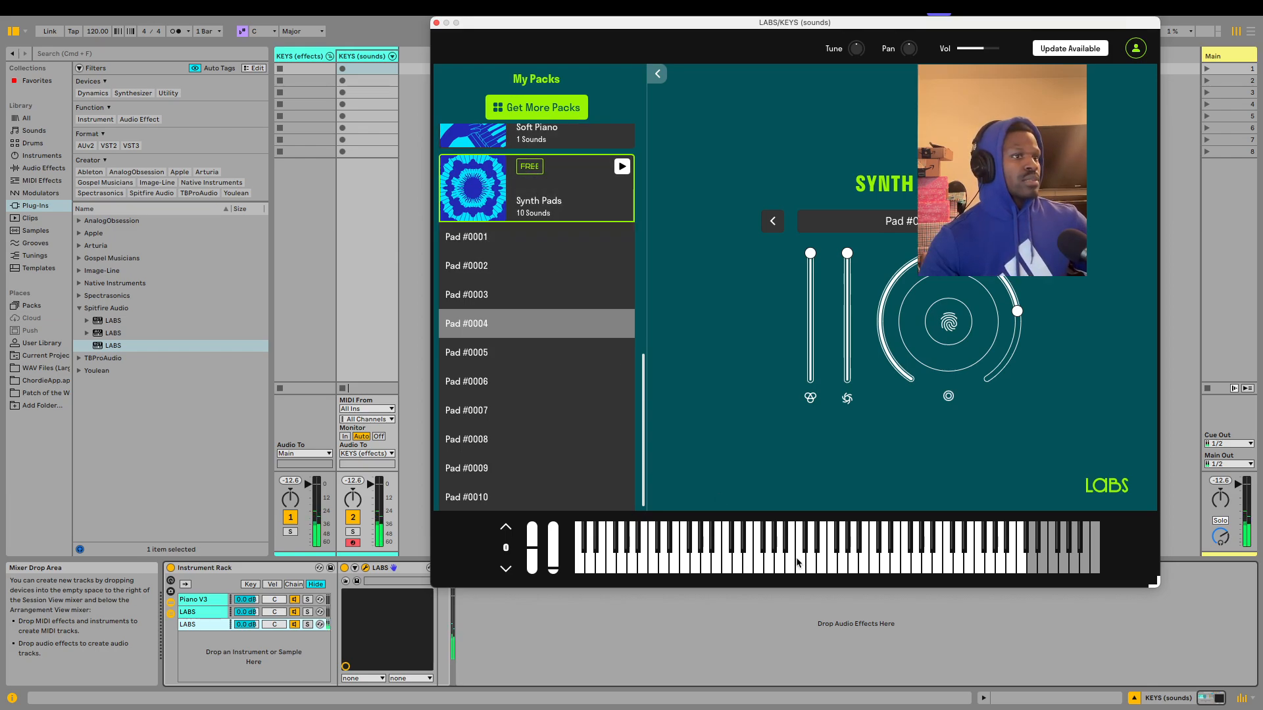
click(436, 23)
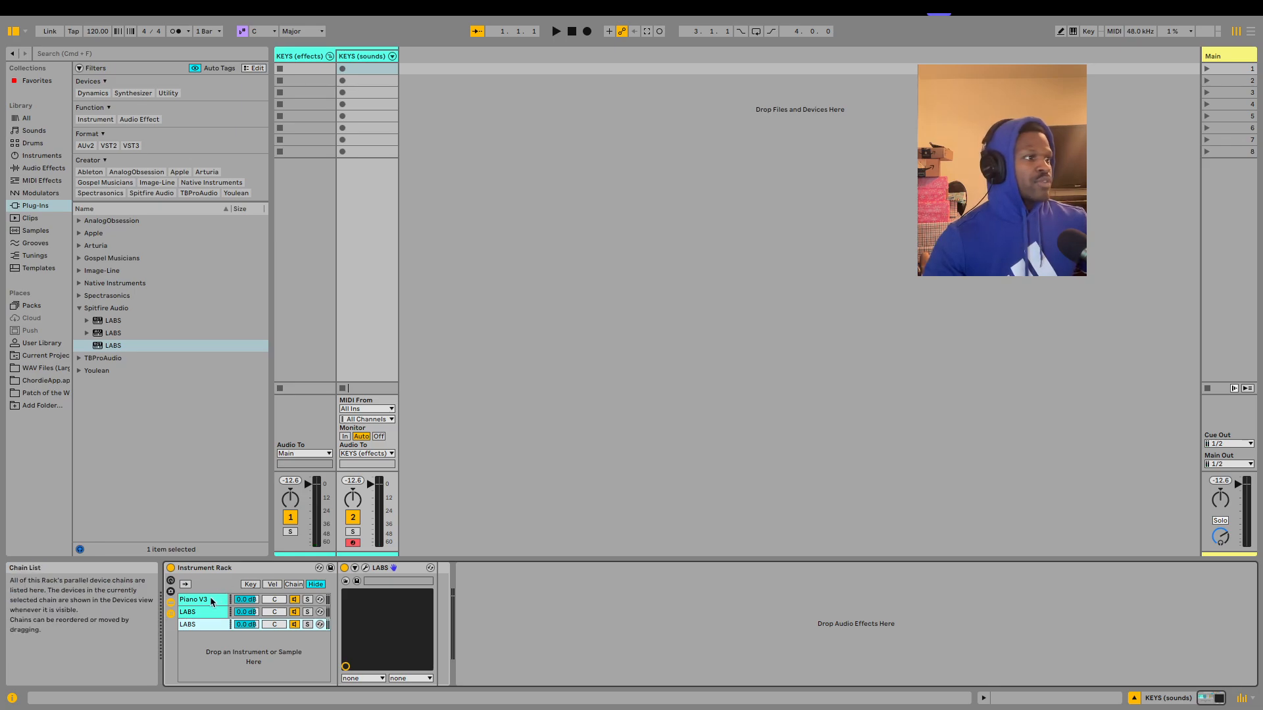
Rename the third rack chain "pad" and the second chain "soft piano"
double_click(189, 624)
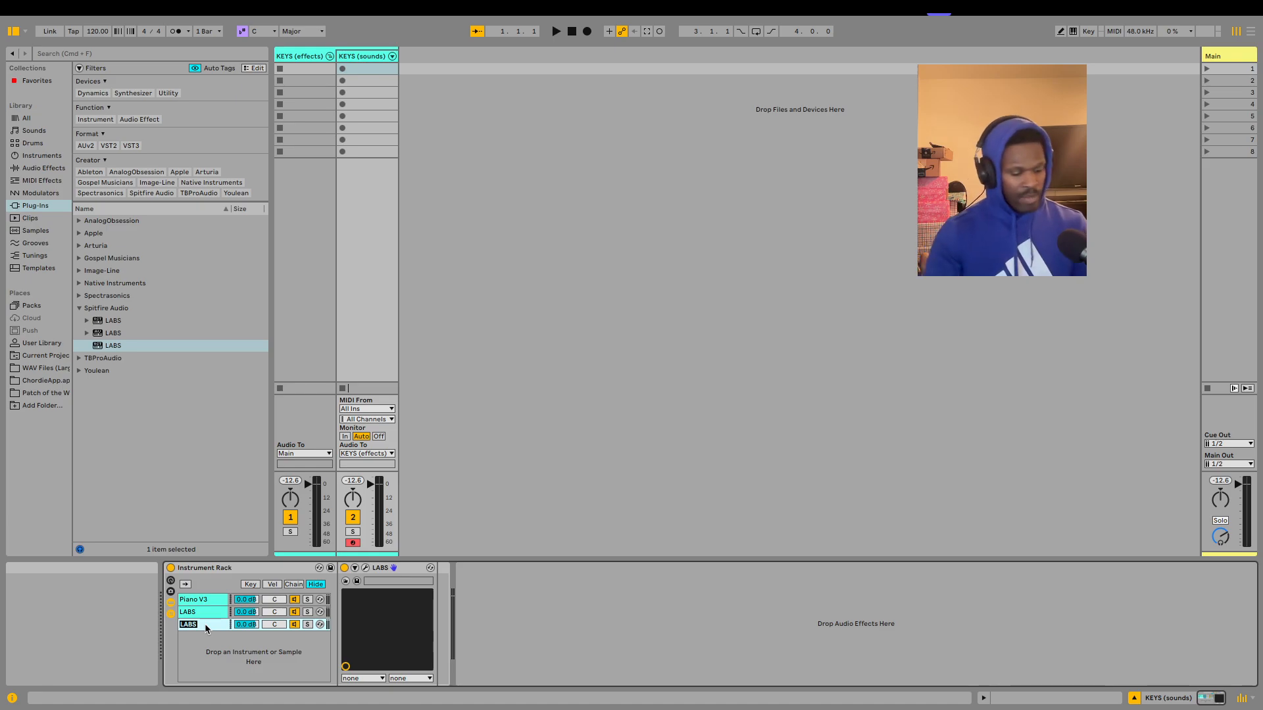
text(pad)
key(Return)
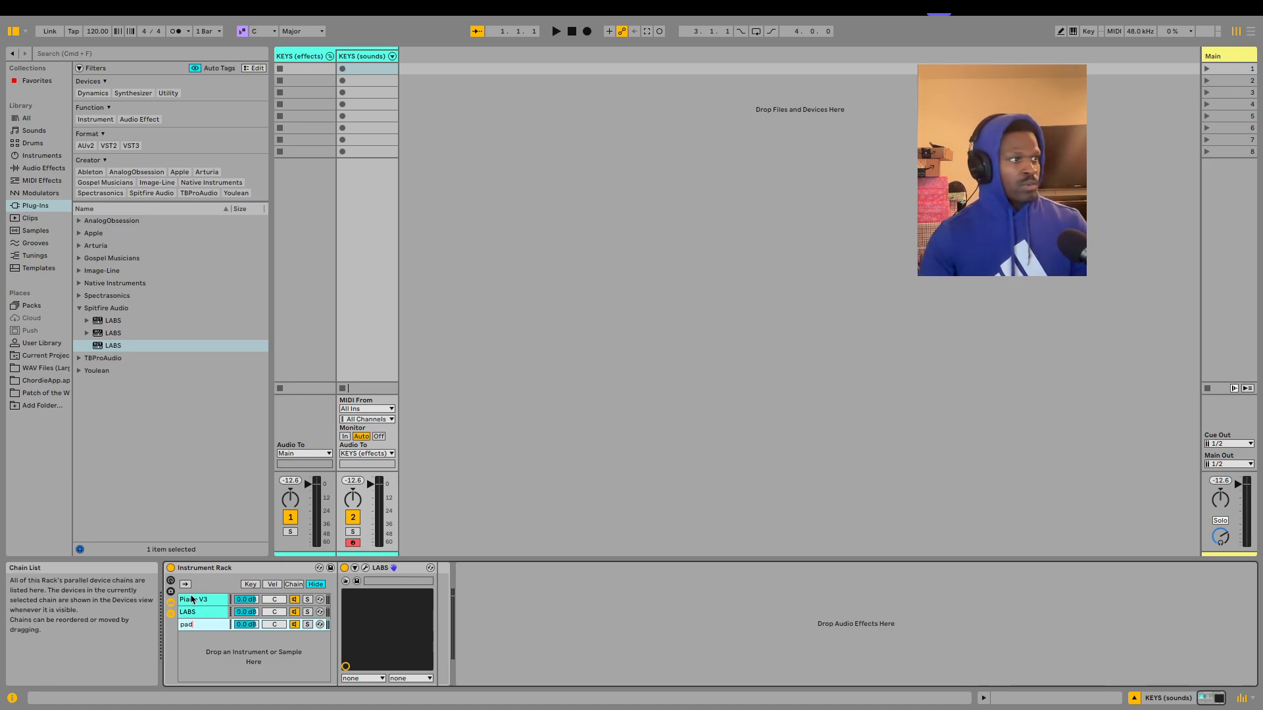
click(194, 612)
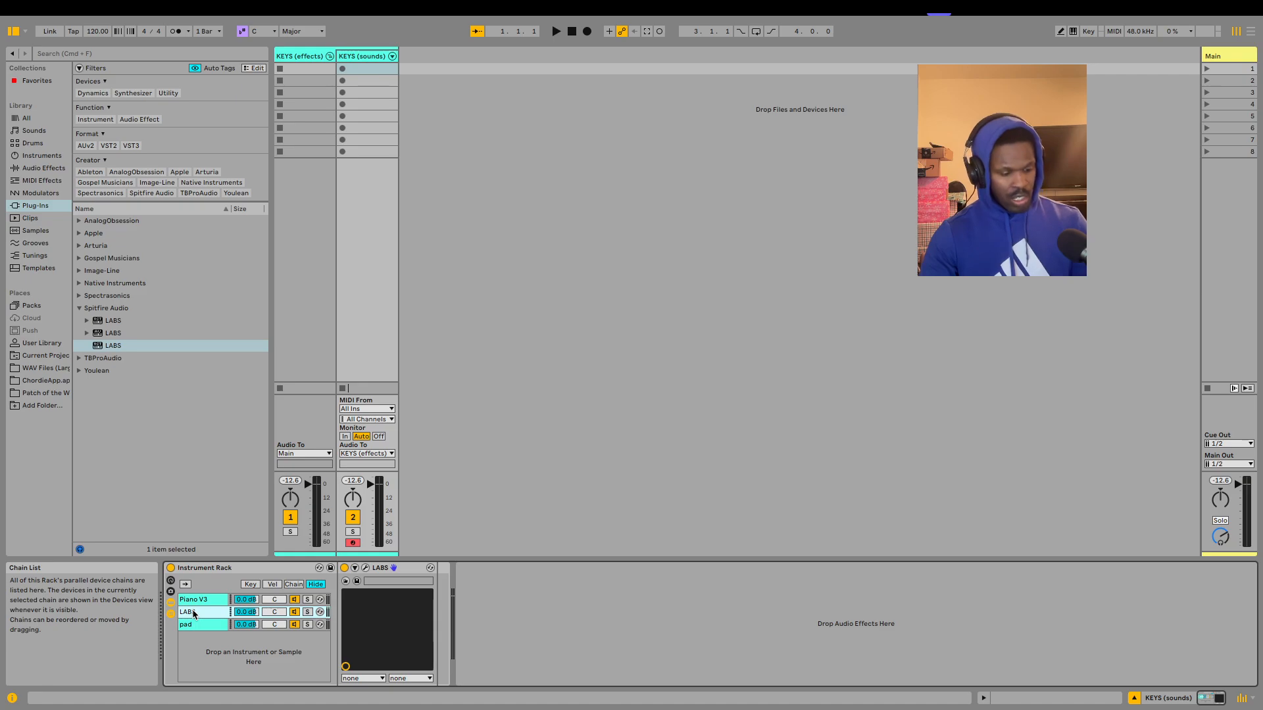
double_click(194, 612)
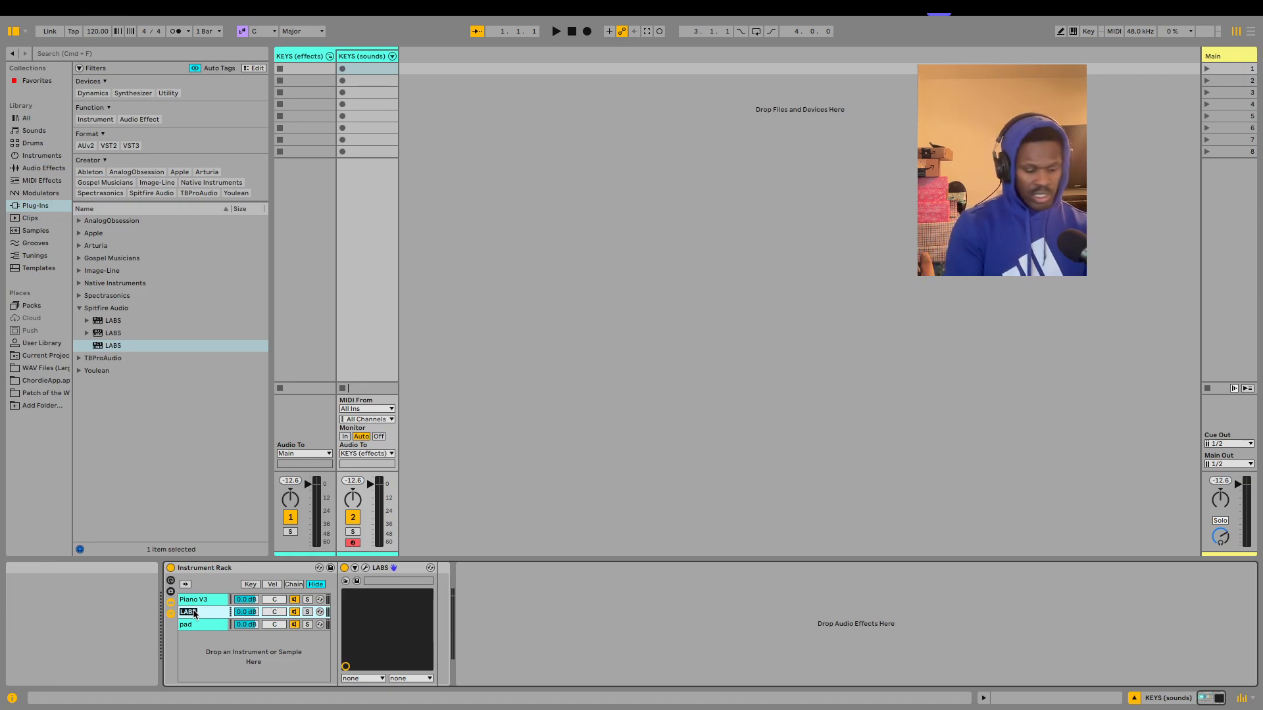
text(soft piano)
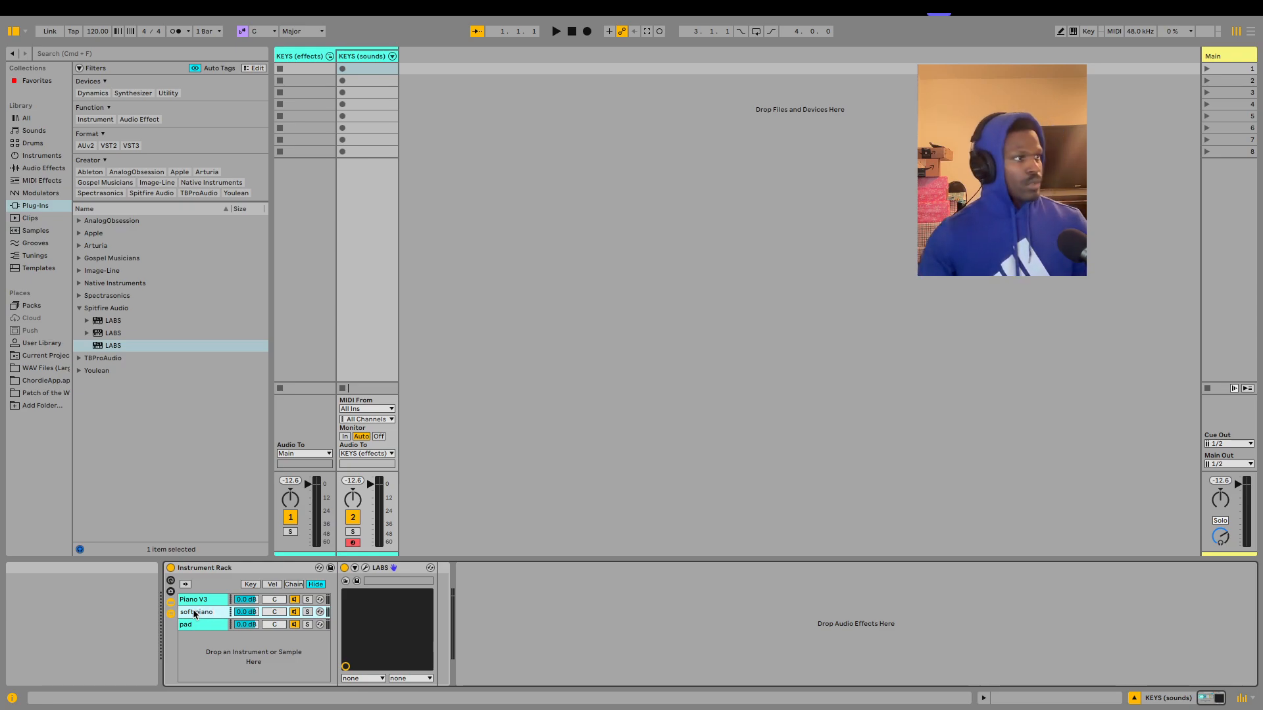
key(Return)
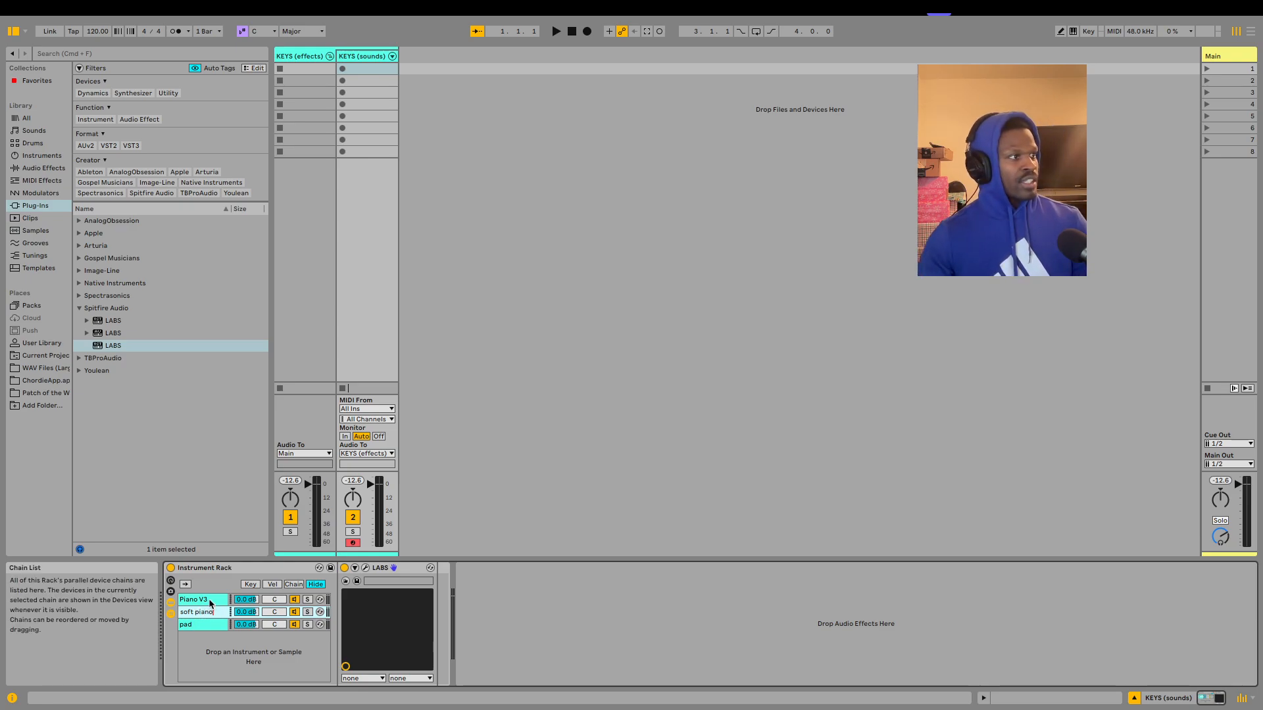
Rename the Piano V3 chain "main piano" and select the KEYS (effects) track
click(208, 599)
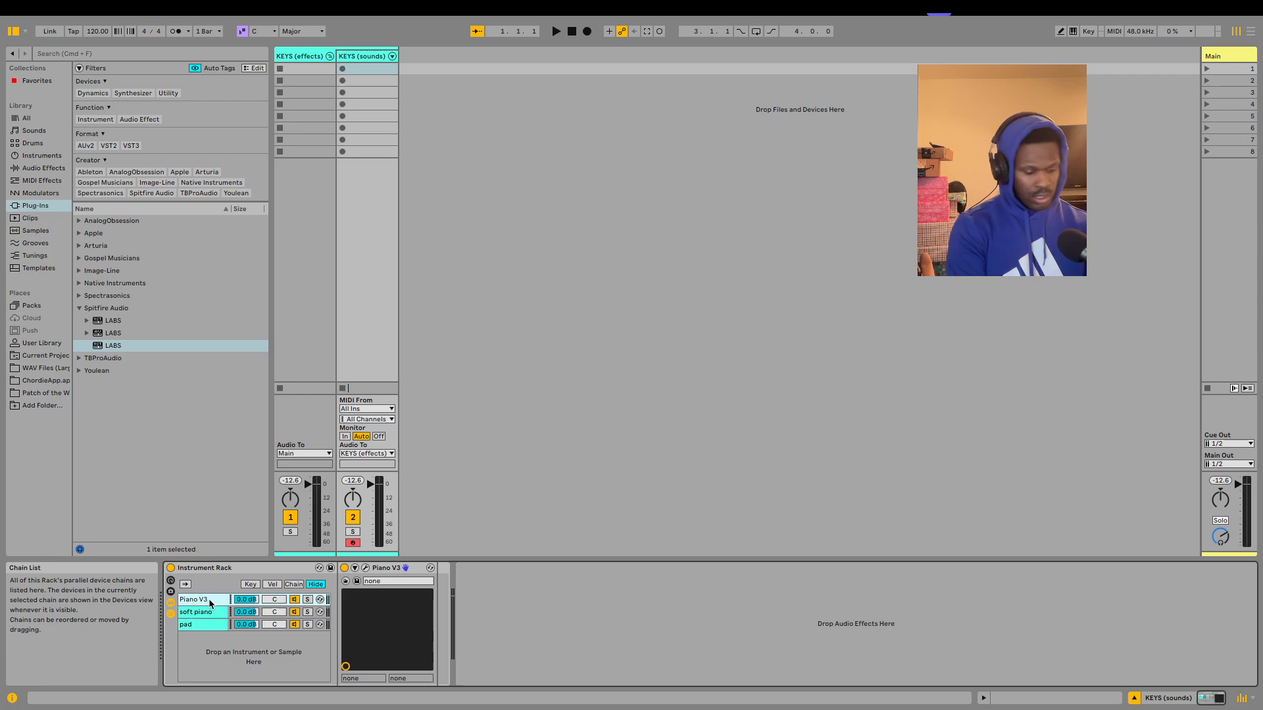
double_click(208, 598)
text(m)
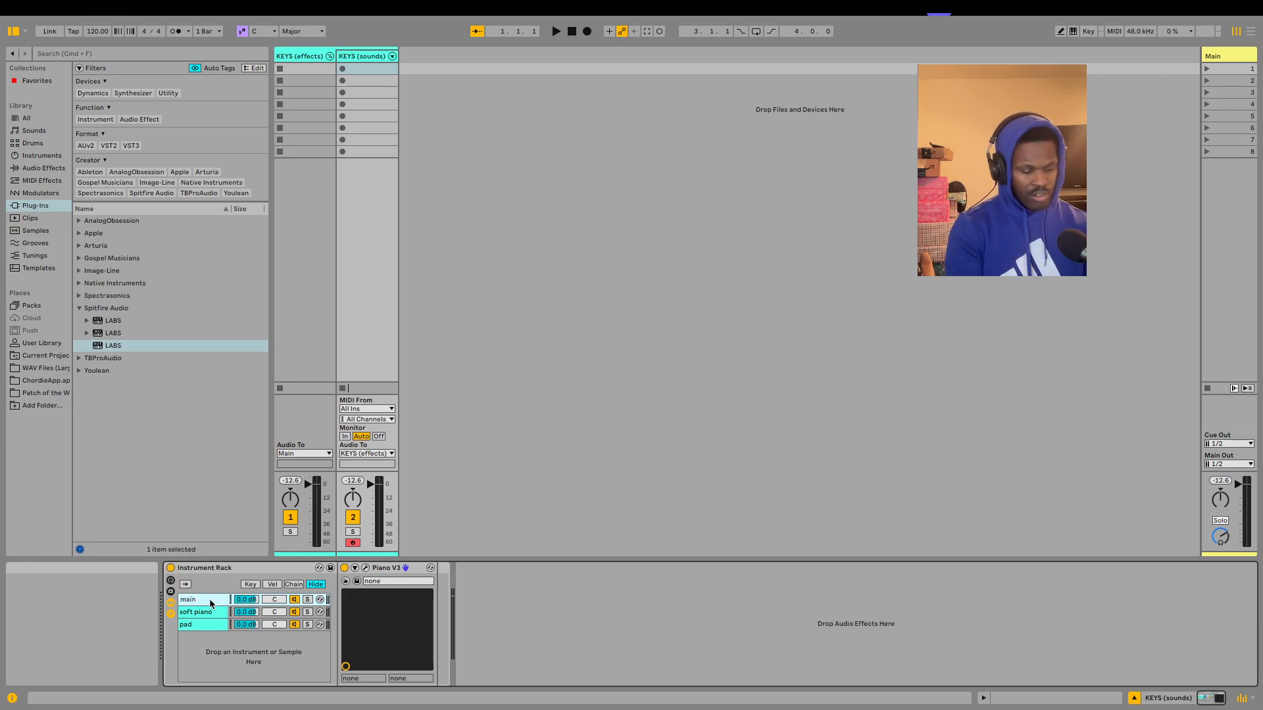
text(ain)
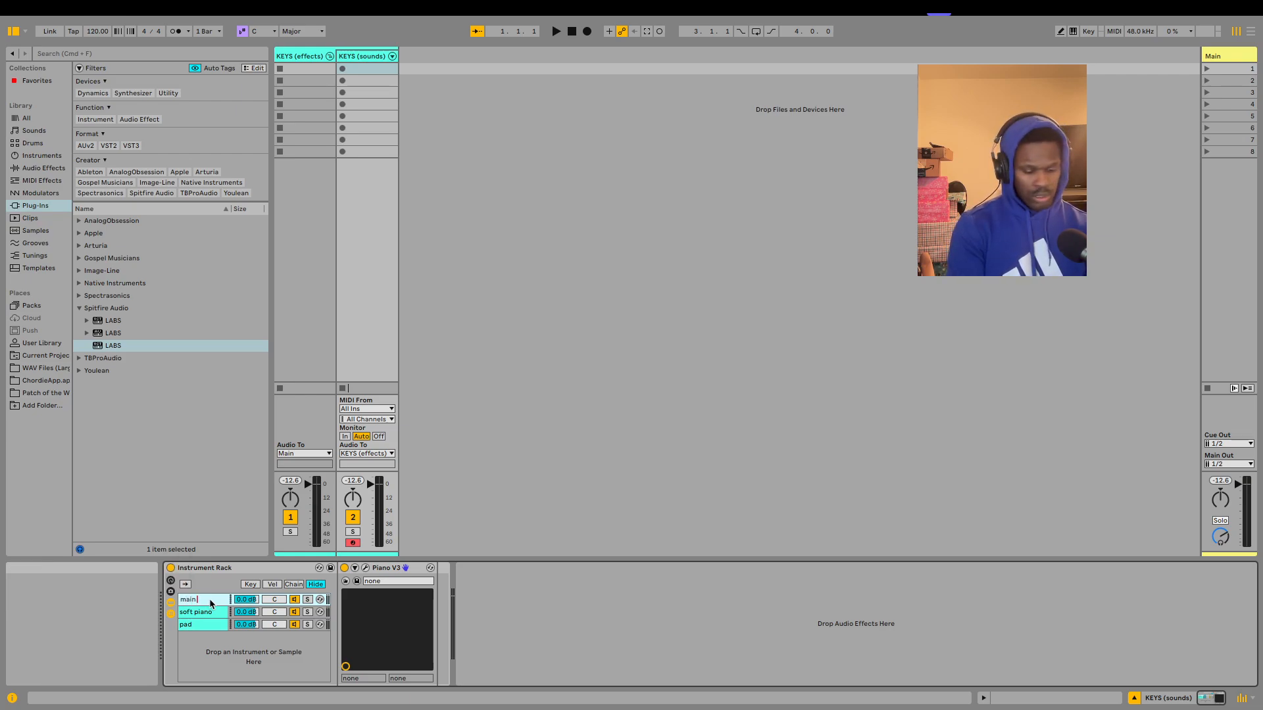
text( piano)
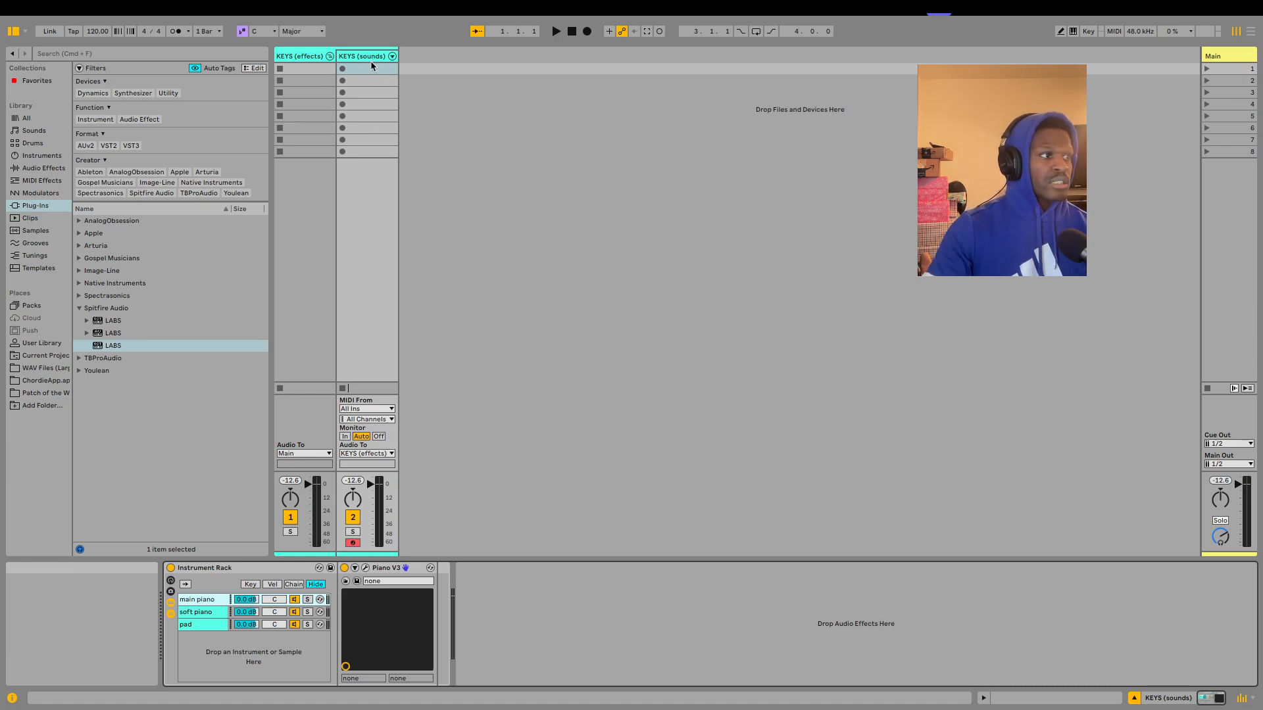
click(305, 57)
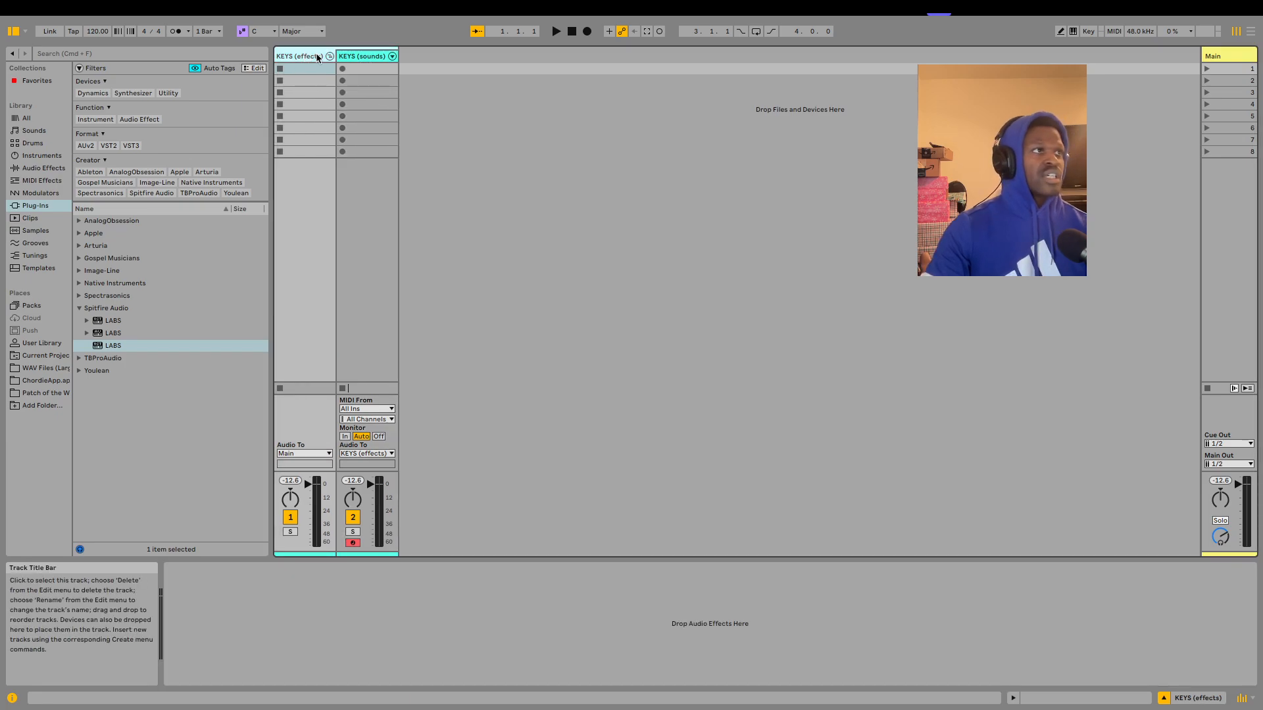
Add Reverb and Channel EQ to the KEYS (effects) track, enabling the reverb's input low cut and the EQ's high-pass filter
click(343, 58)
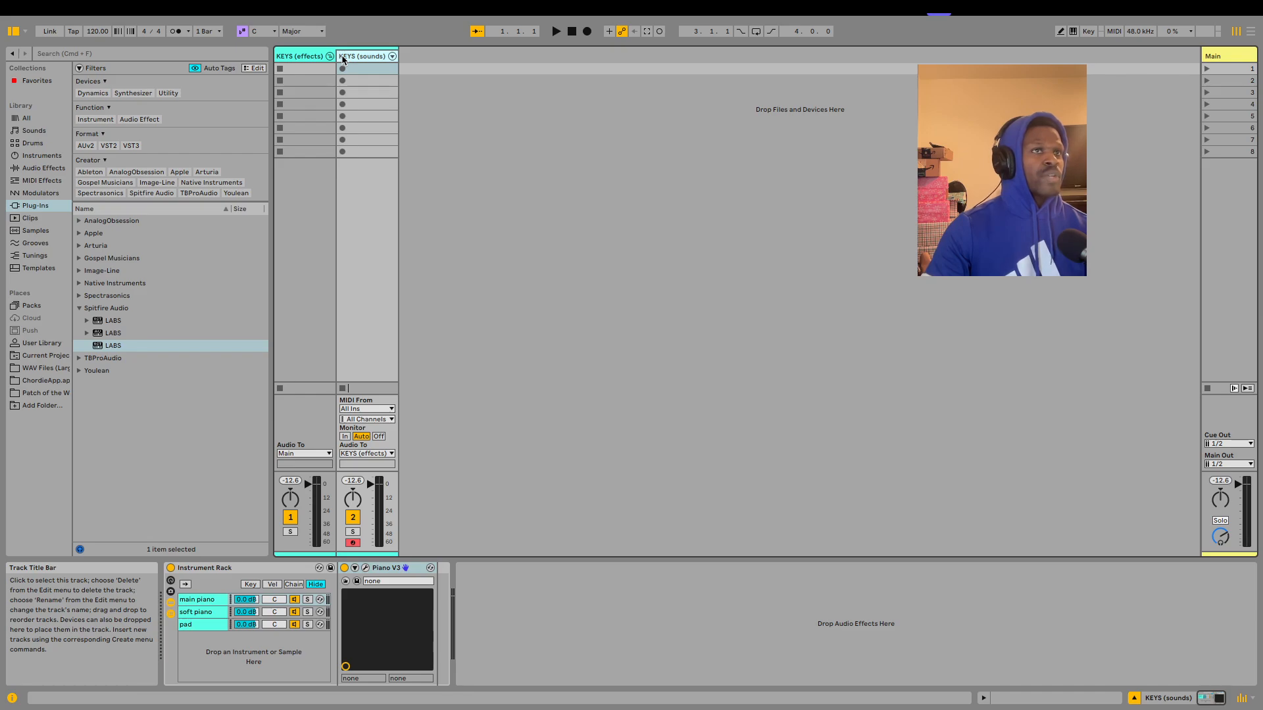
click(290, 173)
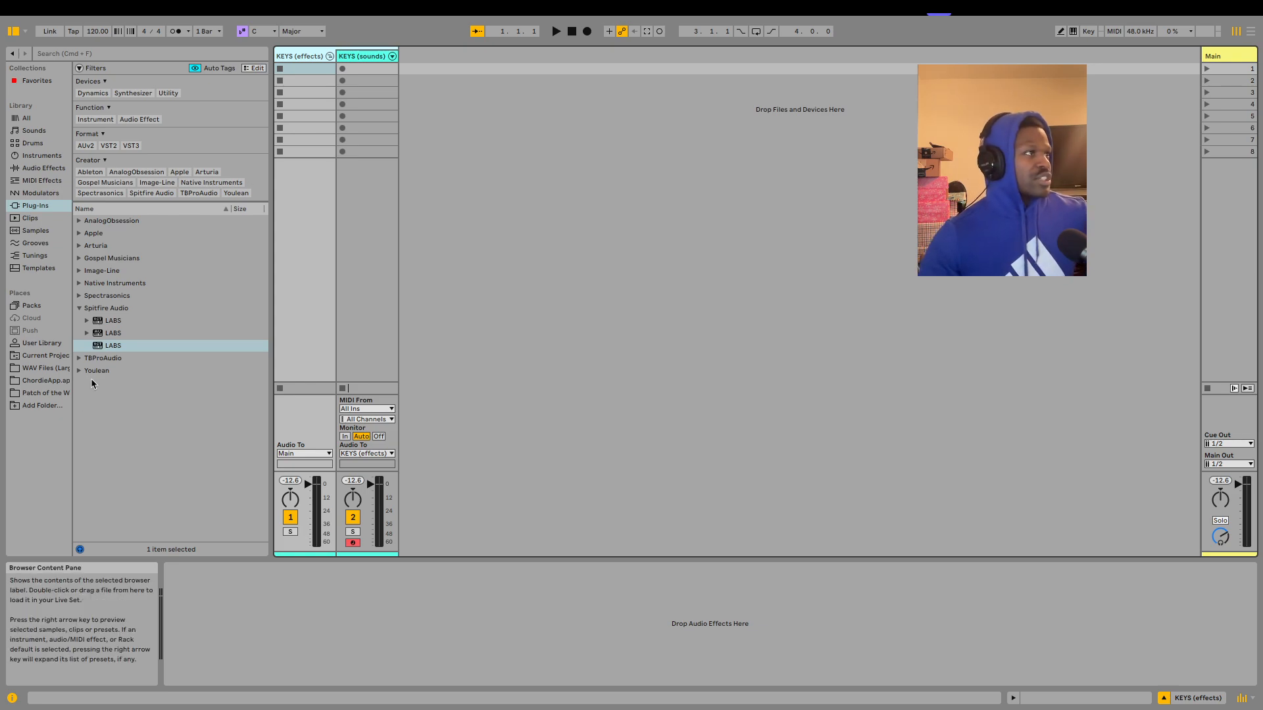
click(46, 170)
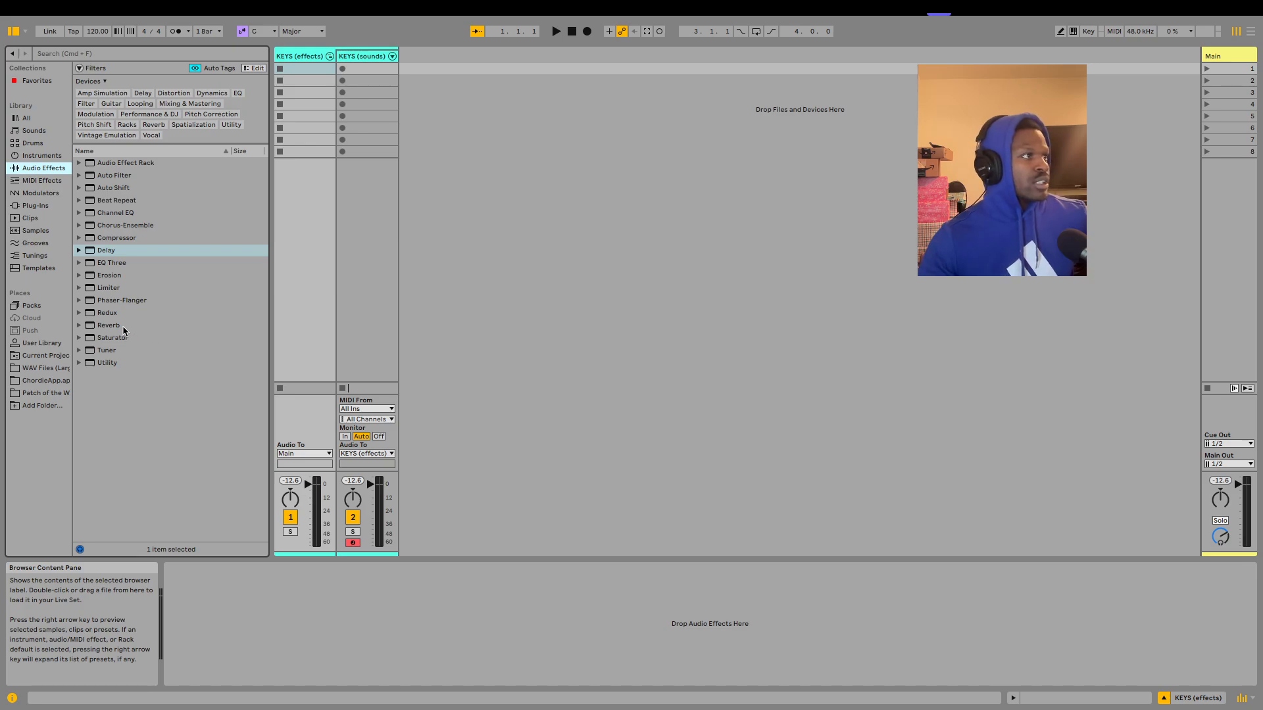
drag(123, 325, 291, 181)
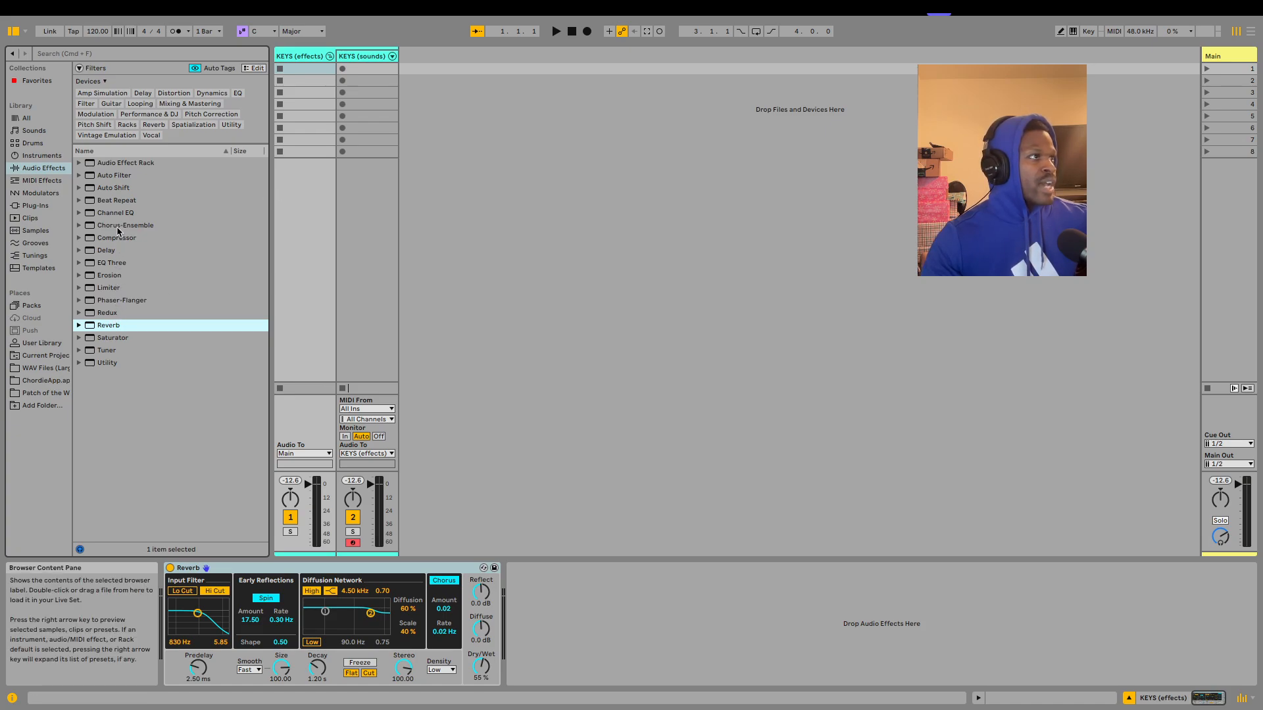
drag(121, 215, 521, 593)
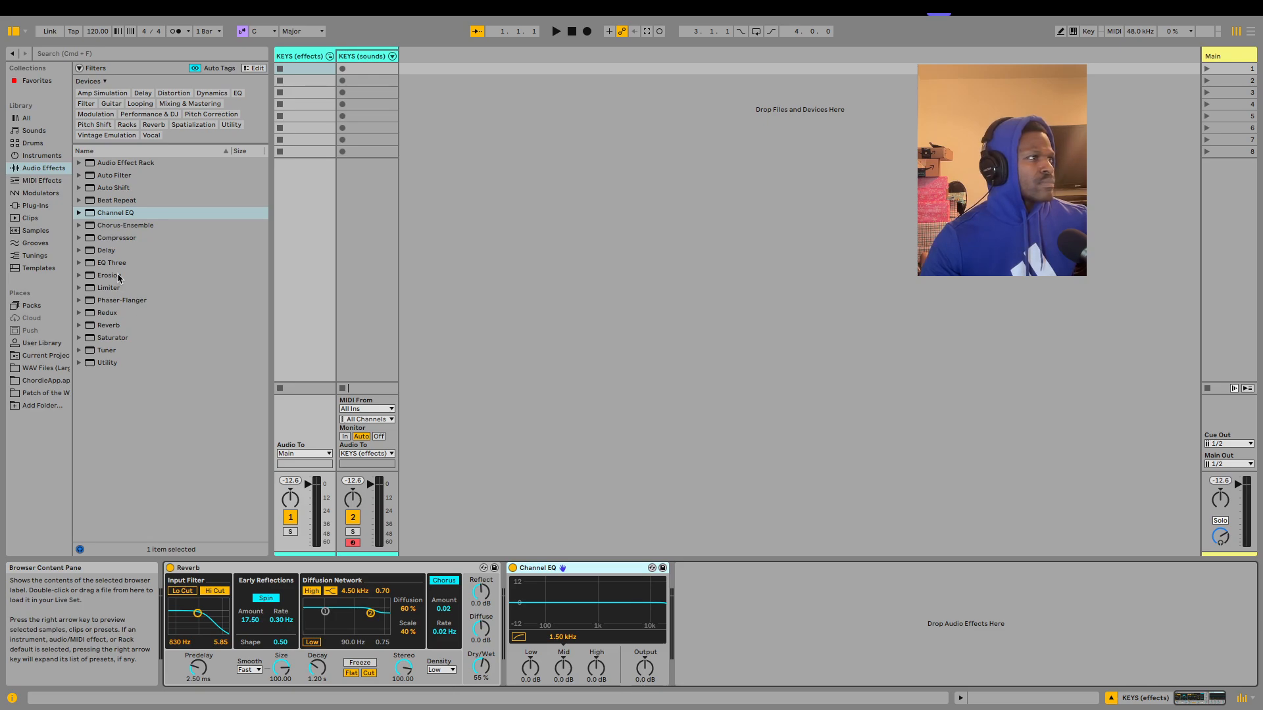
click(183, 592)
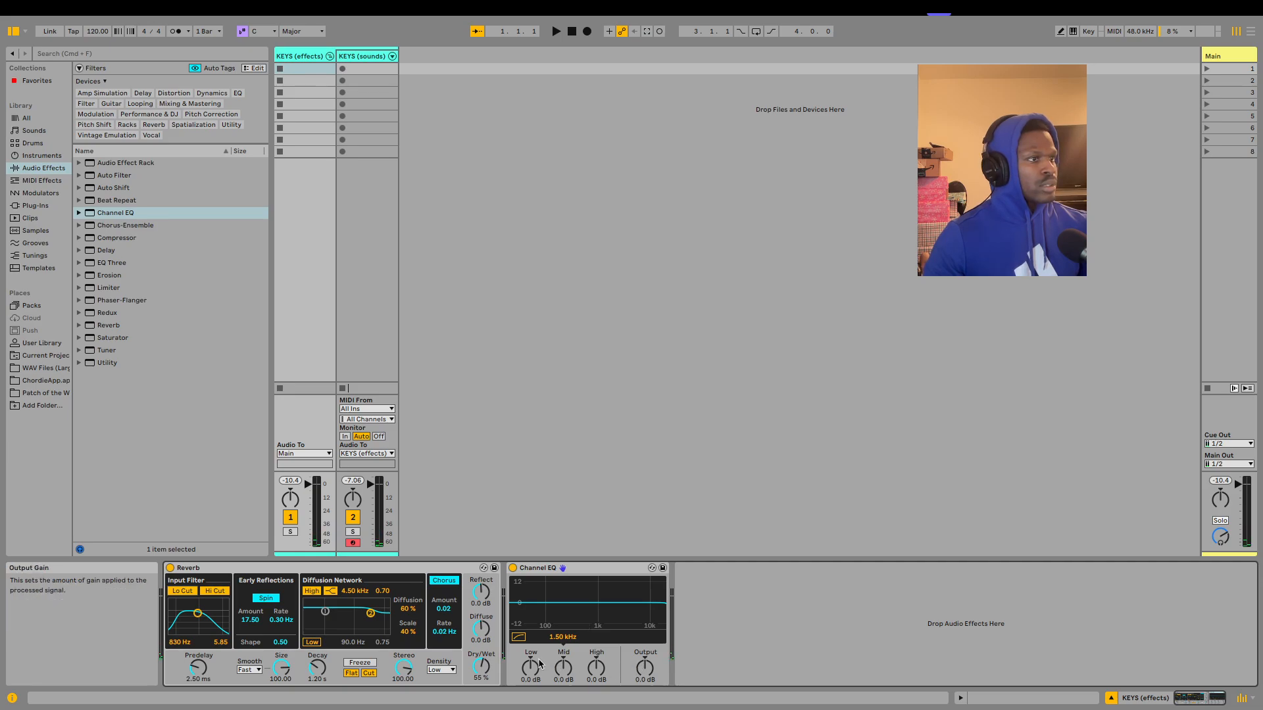
click(520, 637)
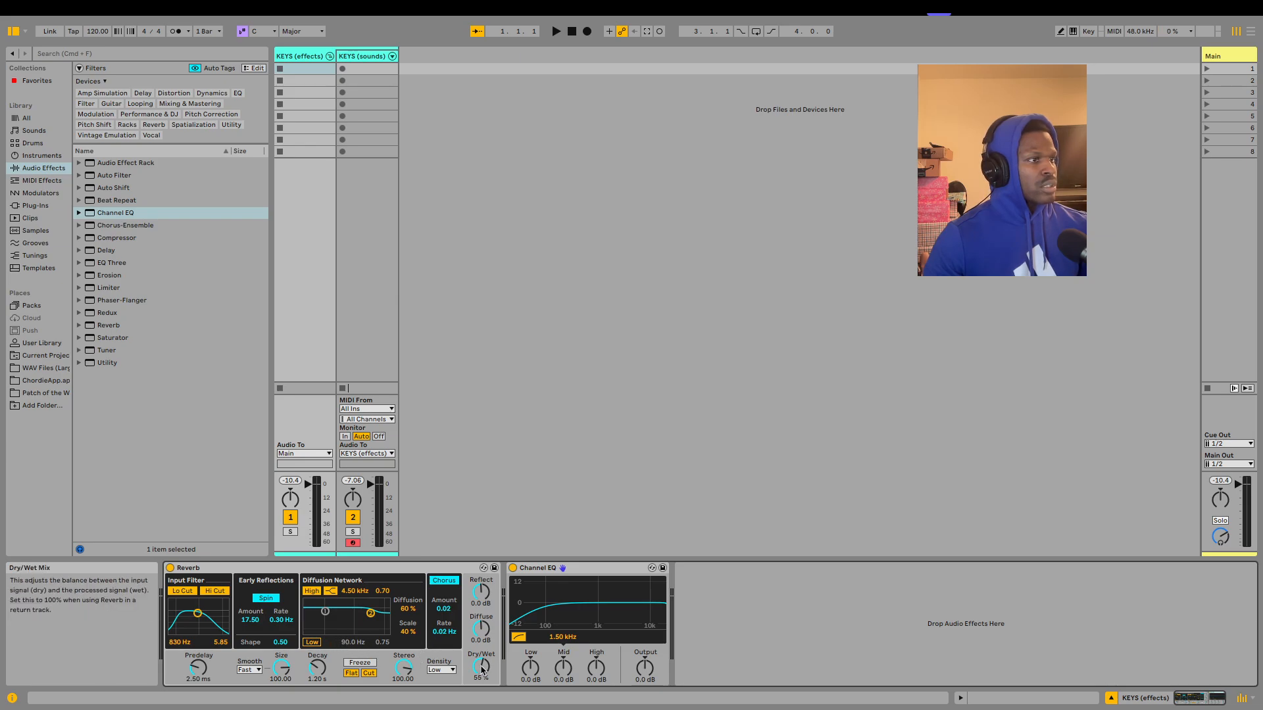
Set the Reverb's dry/wet mix to 40 %, its decay to 1.84 s, and its size smoothing to Slow
drag(482, 669, 482, 678)
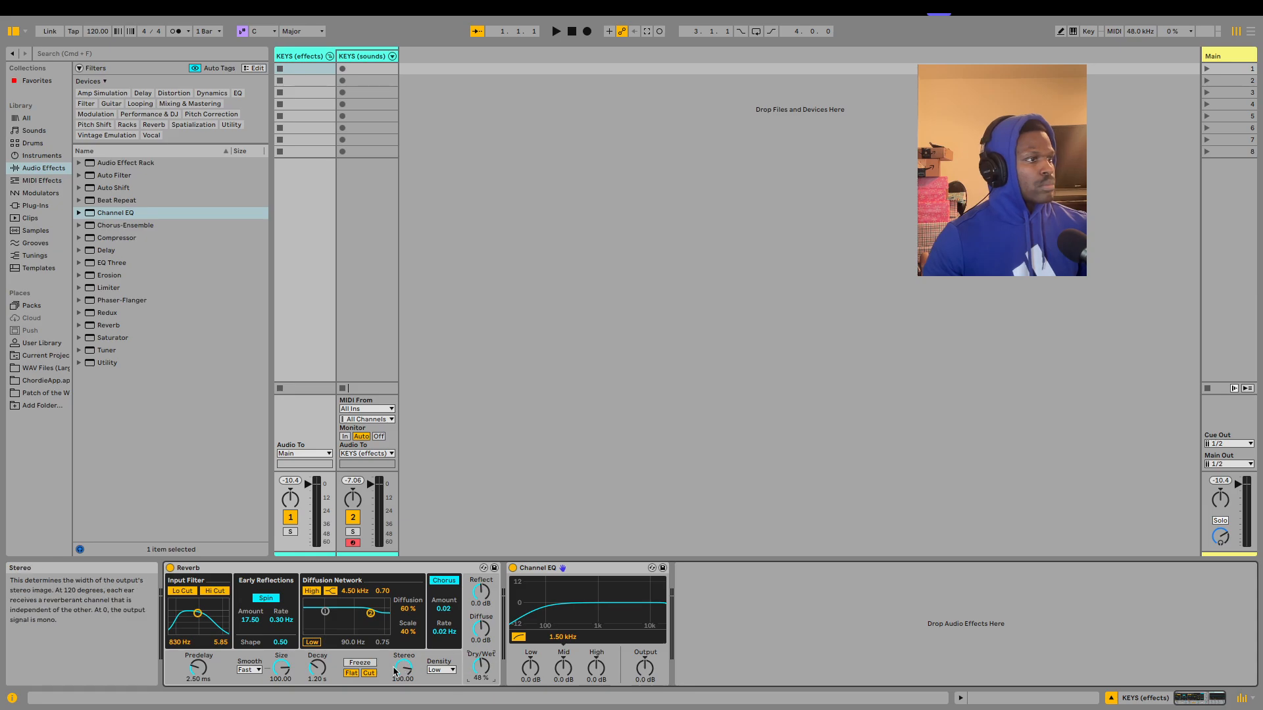
click(320, 670)
drag(327, 672, 327, 665)
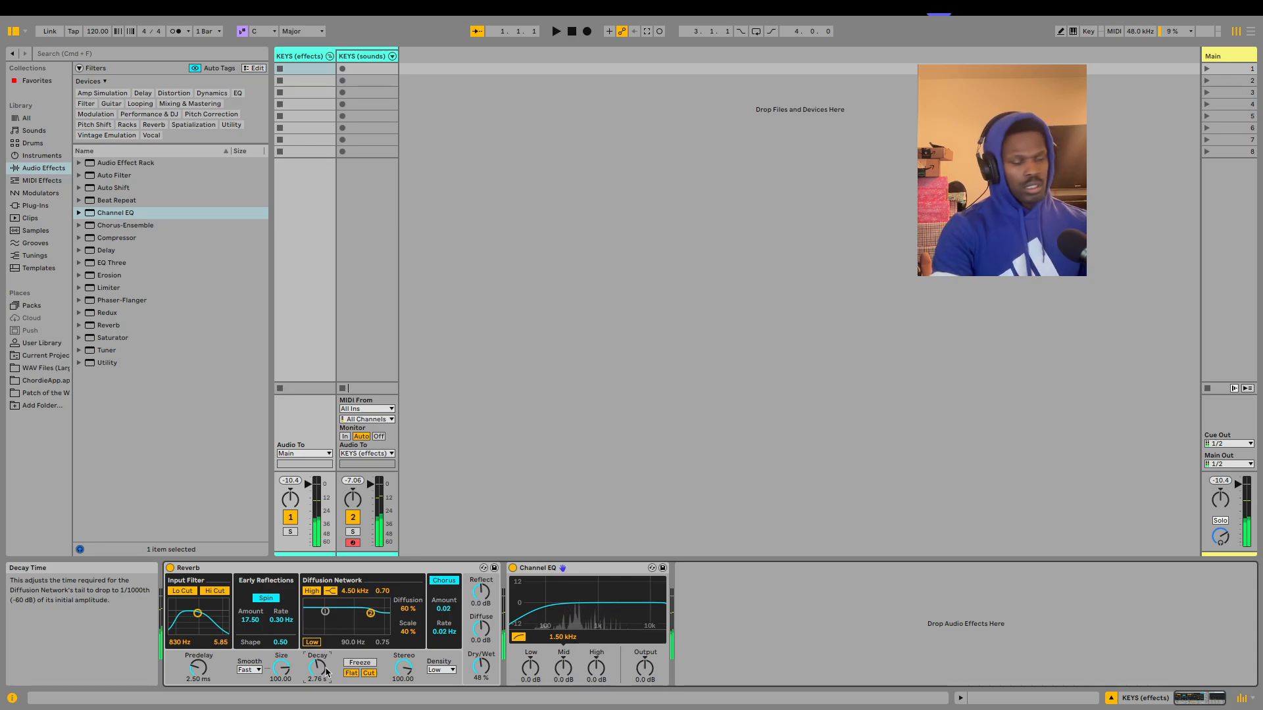
drag(327, 670, 327, 684)
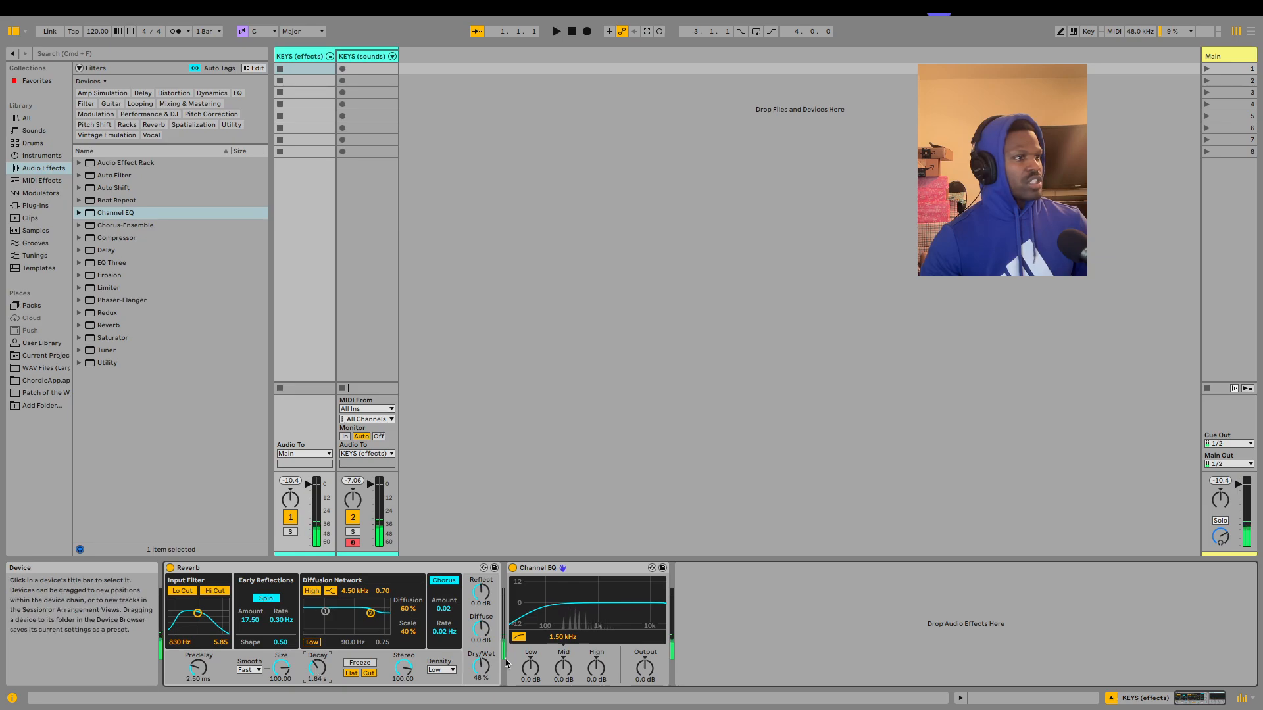
click(240, 671)
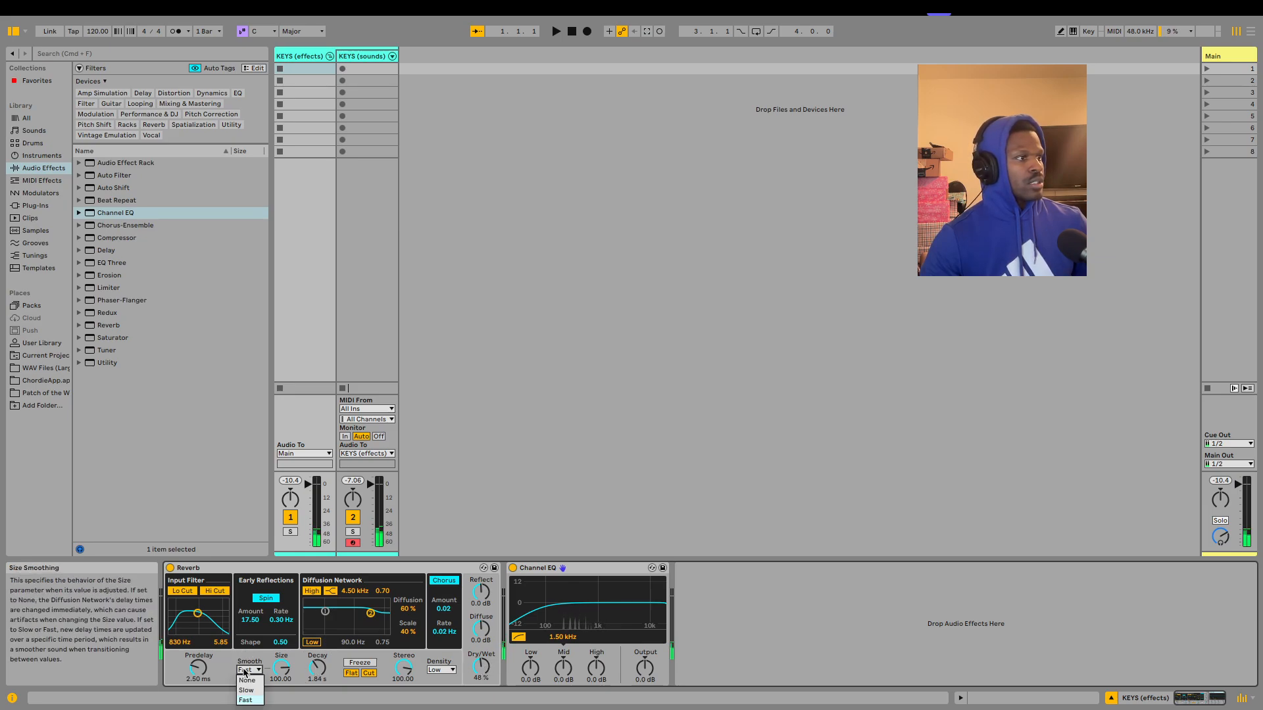
click(250, 687)
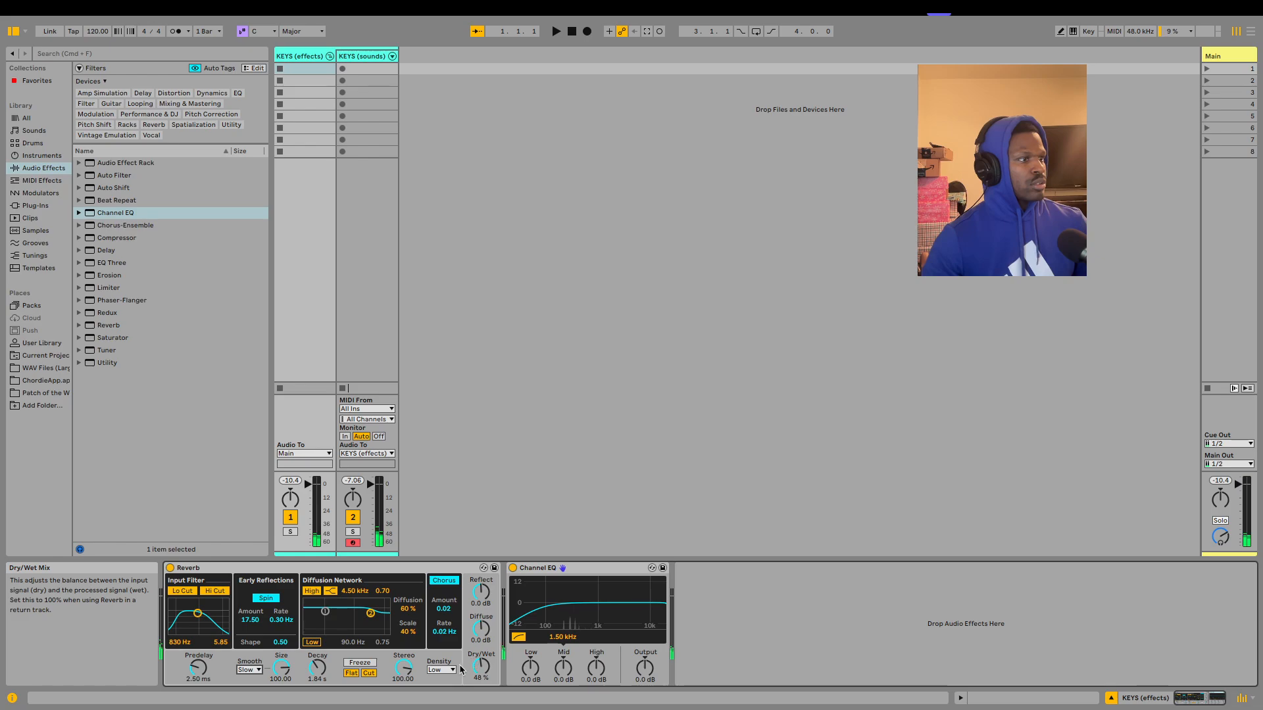
drag(481, 666, 480, 672)
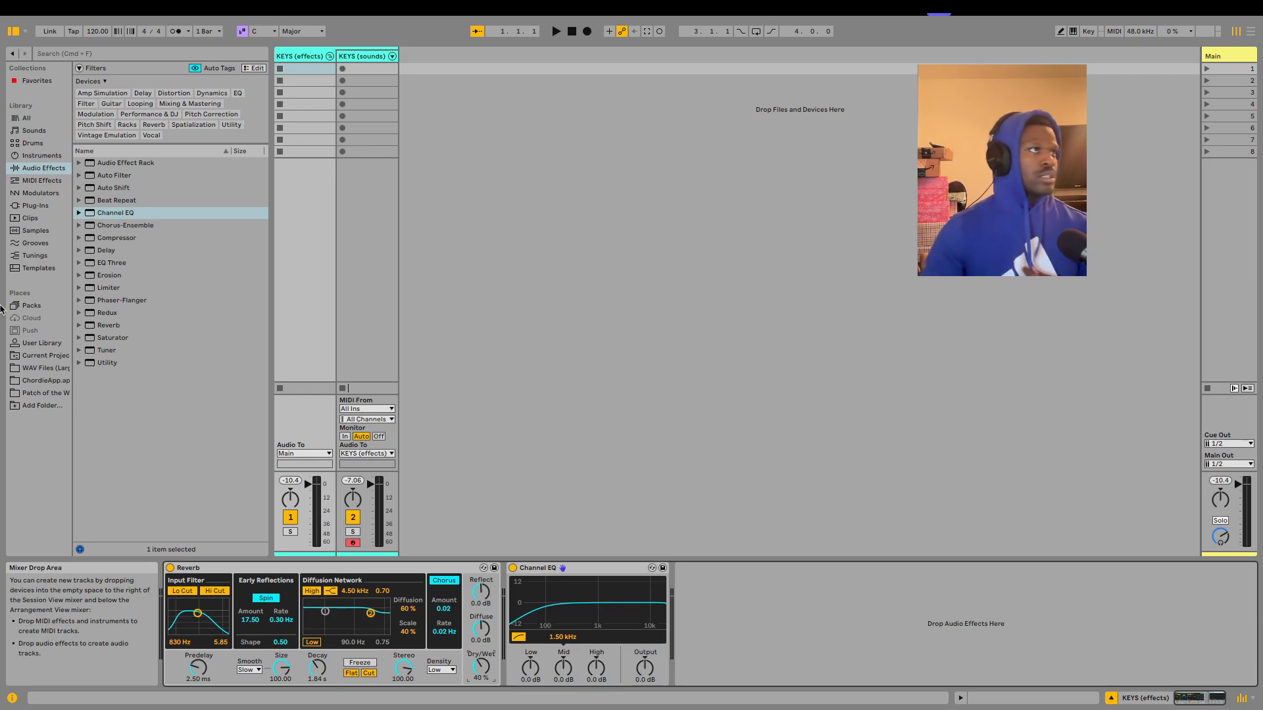
Insert empty MIDI clips in the first four slots of the KEYS (sounds) track
click(369, 72)
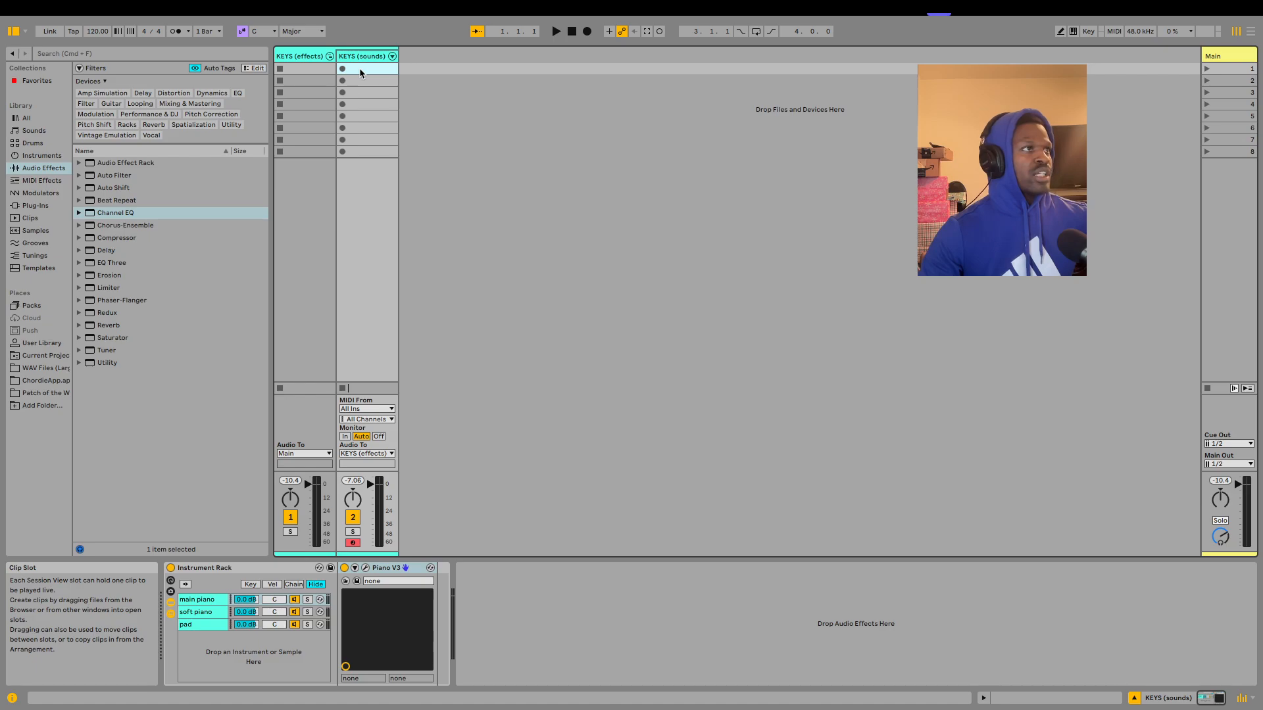
double_click(360, 69)
right_click(364, 82)
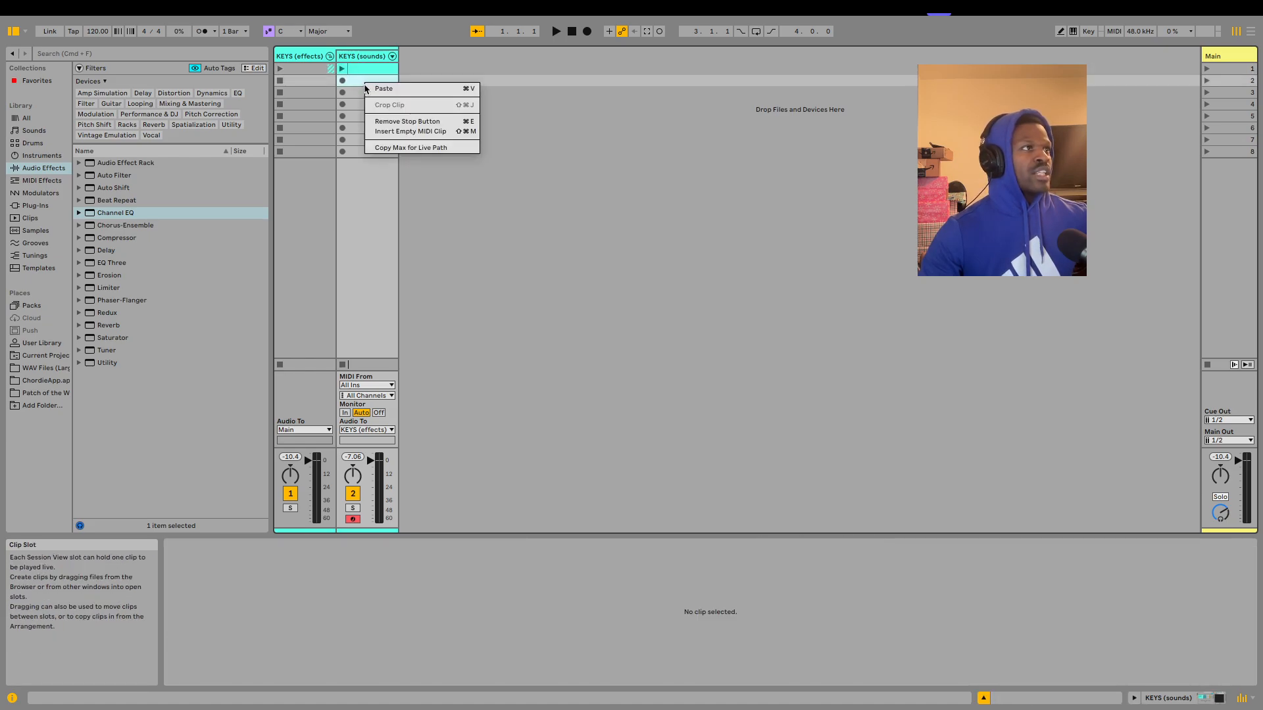
click(389, 132)
right_click(371, 91)
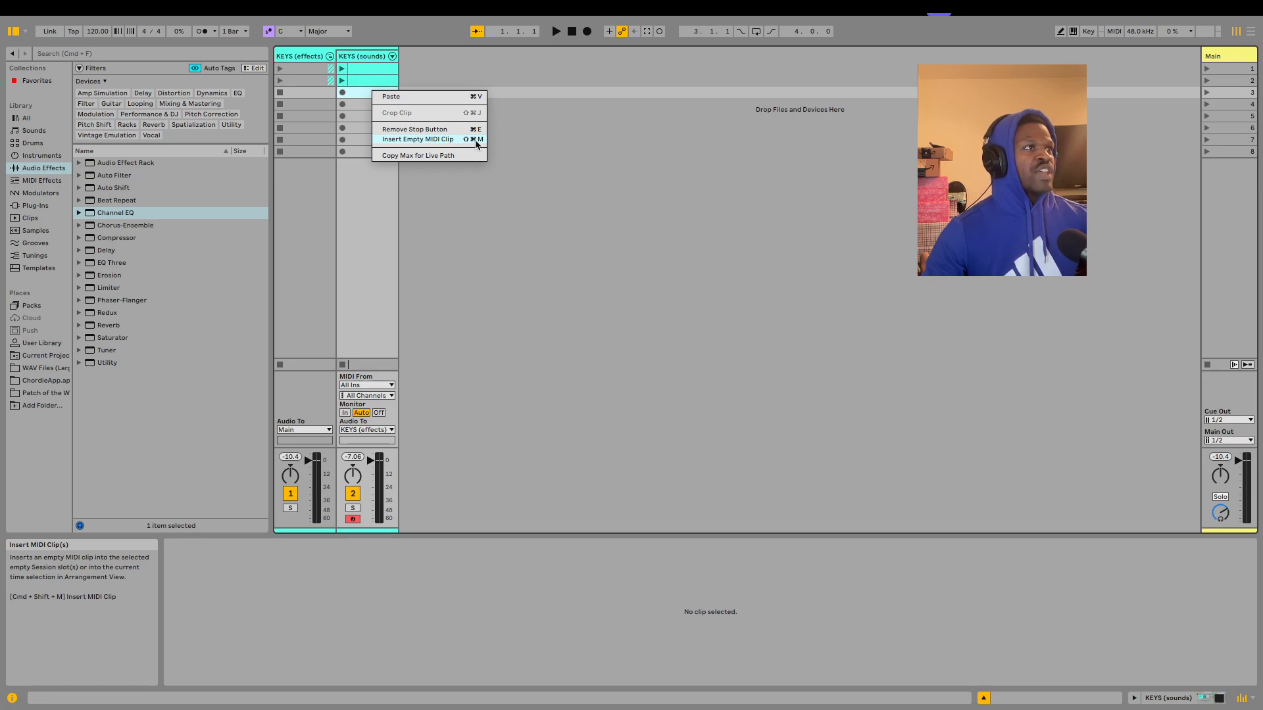
click(352, 94)
double_click(356, 94)
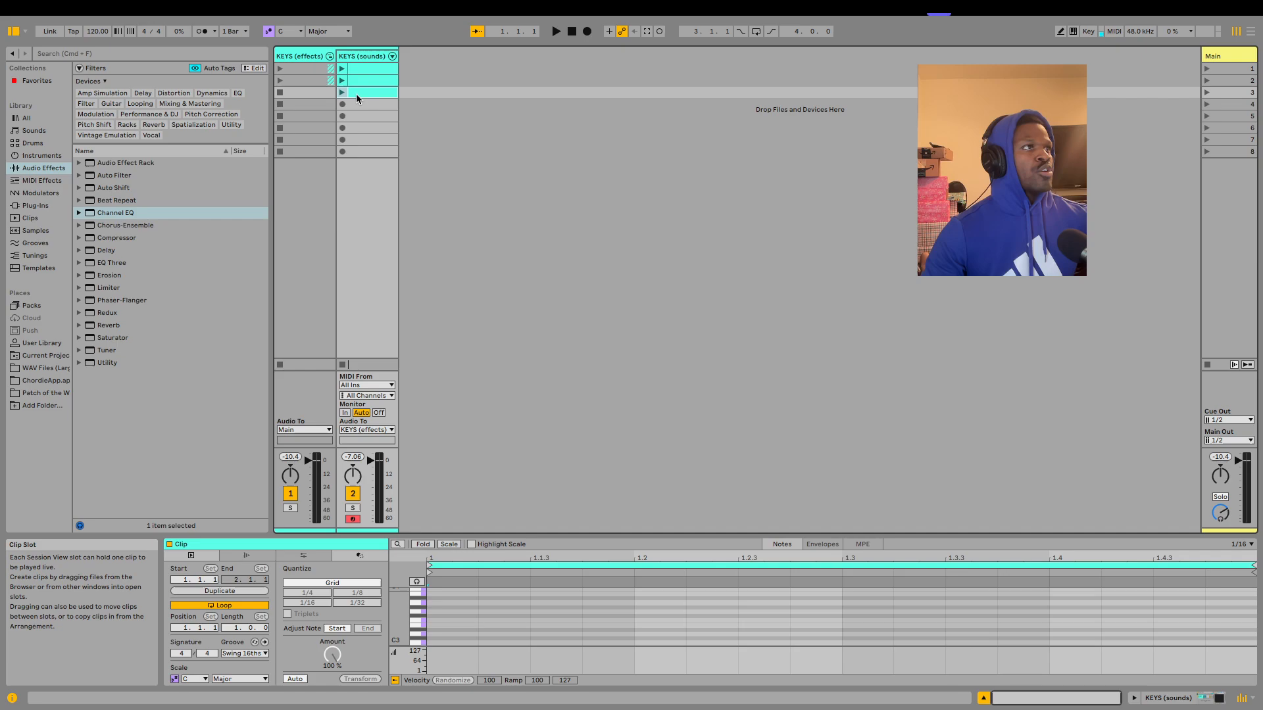
double_click(357, 104)
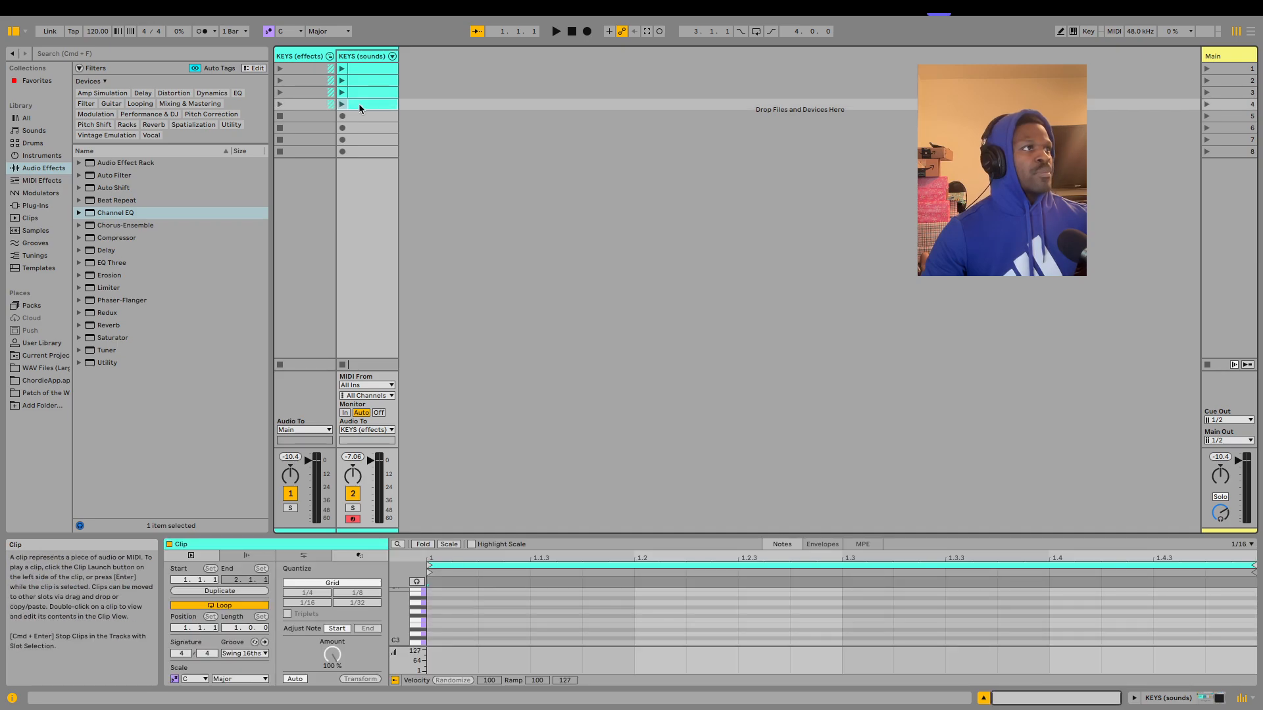
Rename the first KEYS (sounds) clip "off" and the second clip "piano"
click(367, 68)
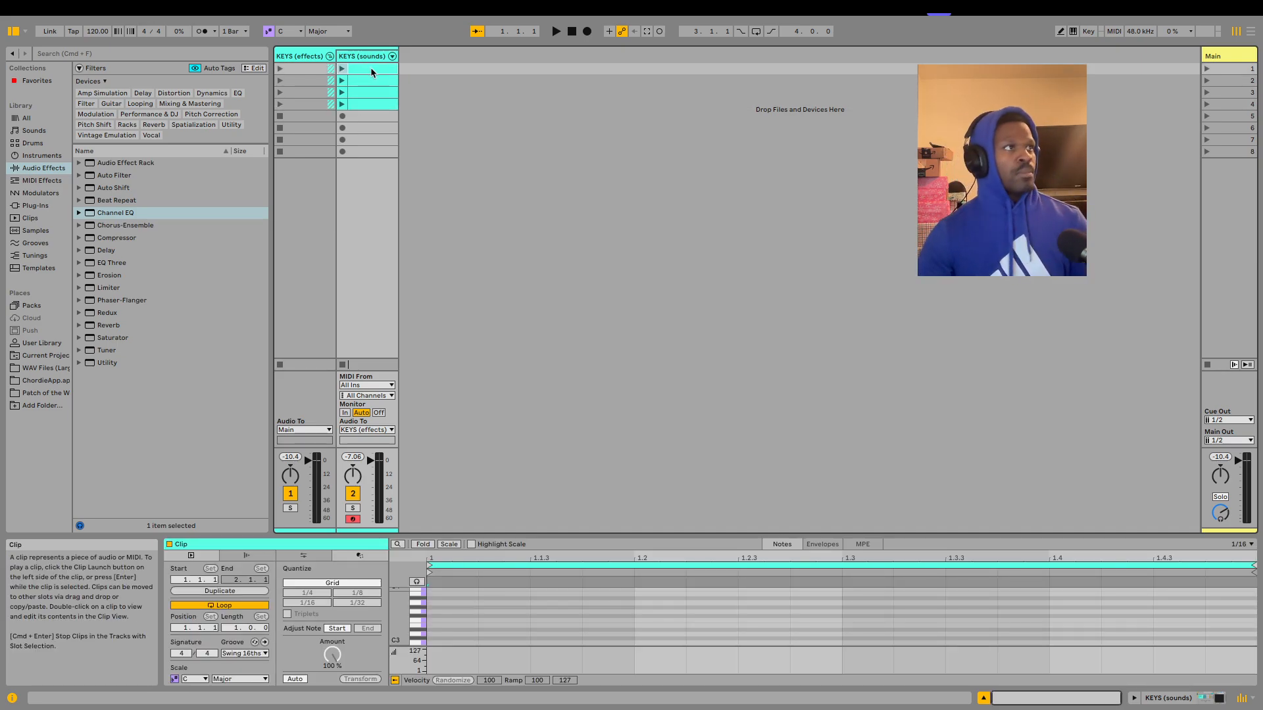
right_click(371, 70)
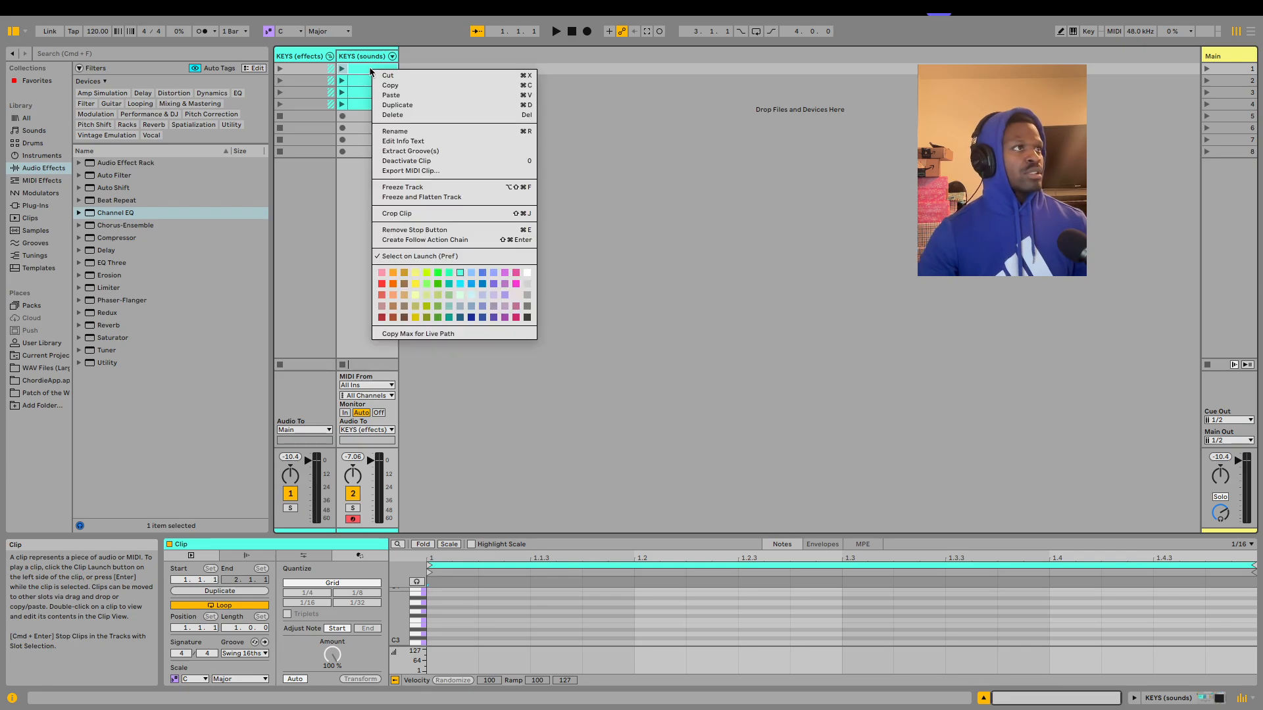
click(396, 132)
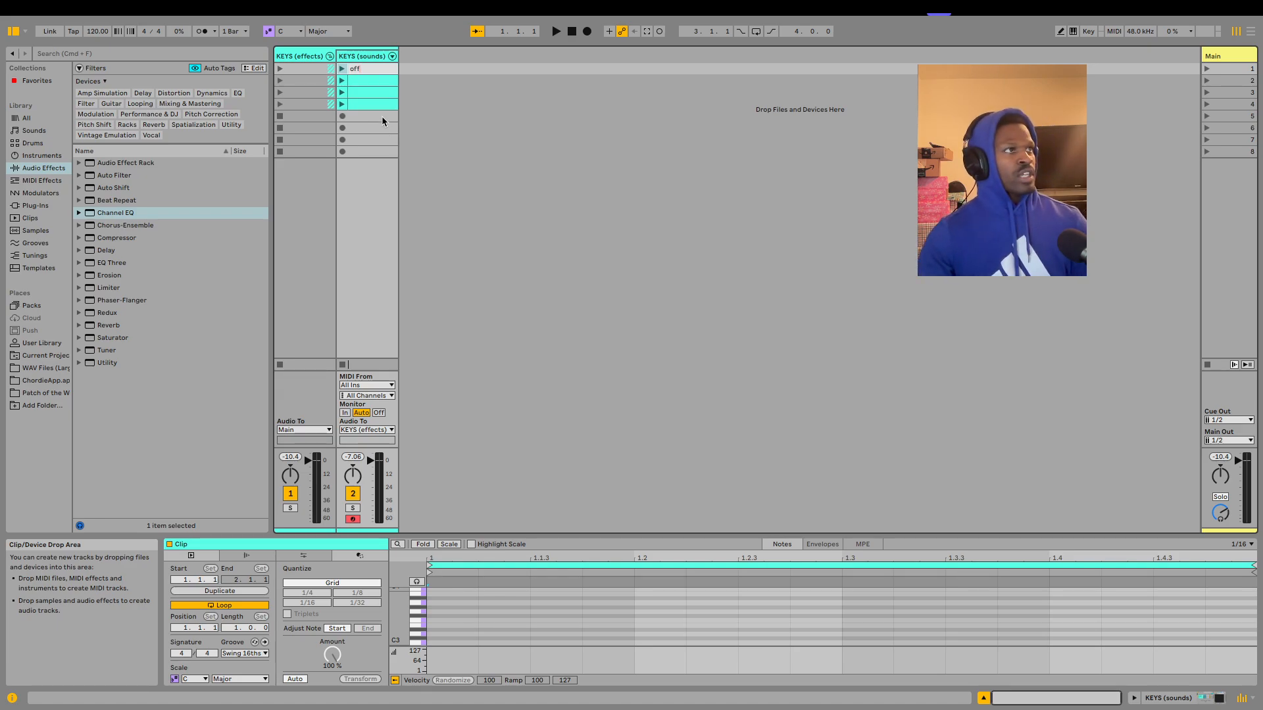
text(off)
right_click(376, 81)
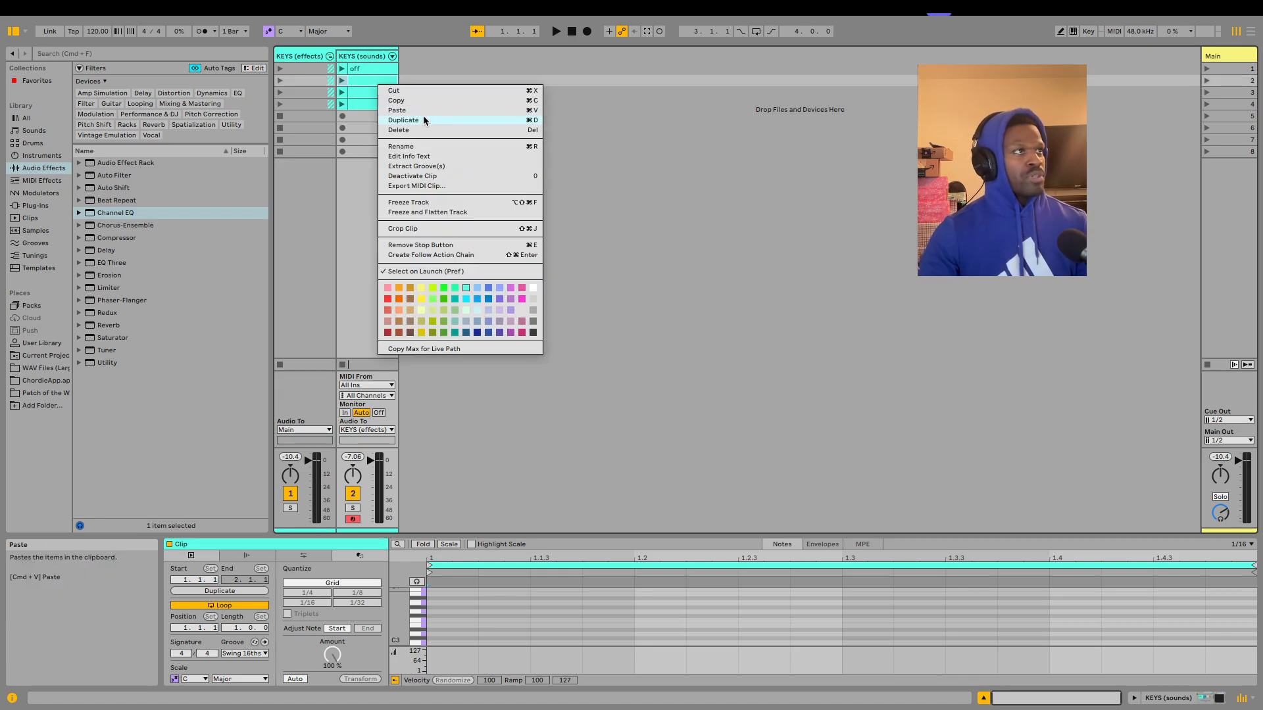
click(421, 145)
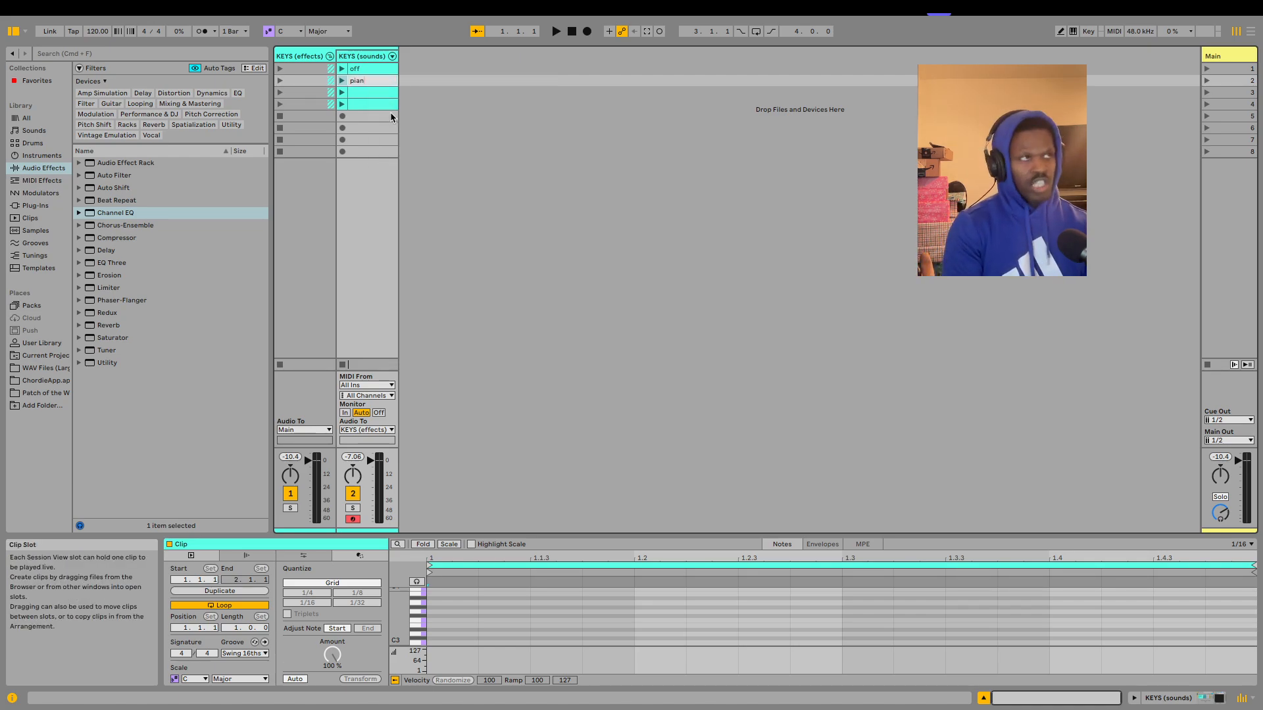
text(piano)
Rename the third KEYS (sounds) clip "soft piano" and the fourth clip "all in"
right_click(381, 93)
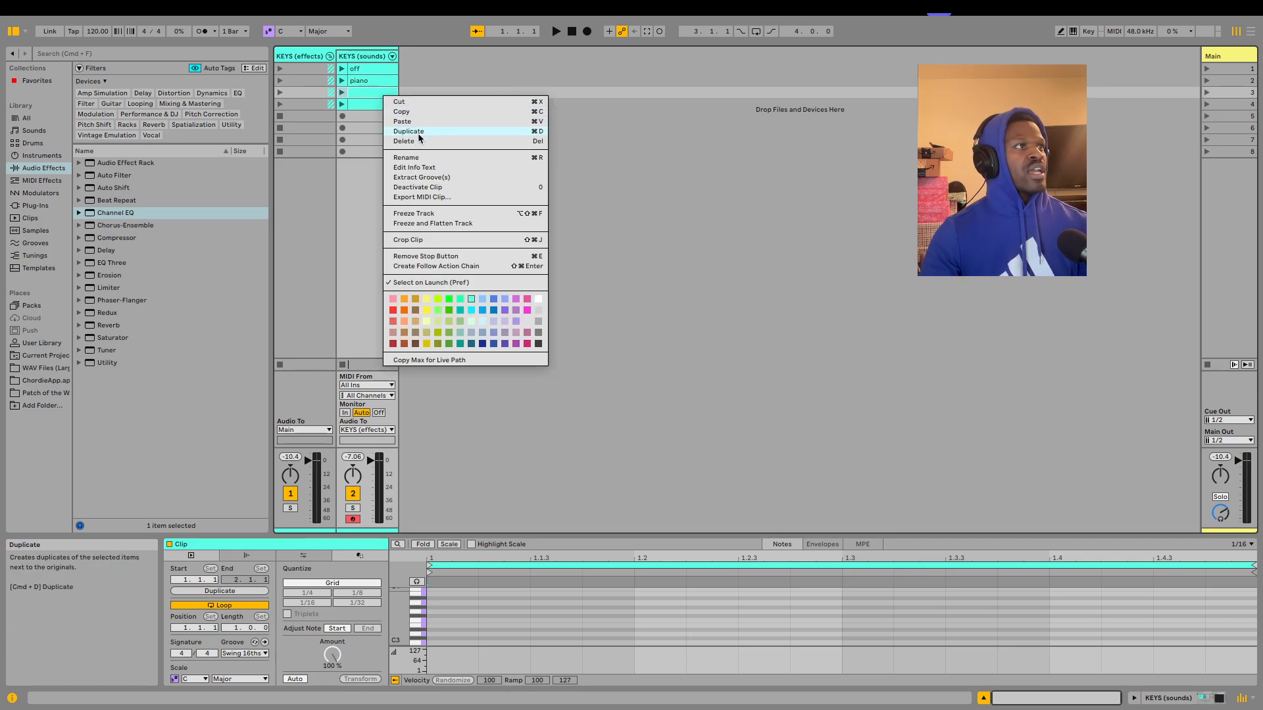
click(442, 160)
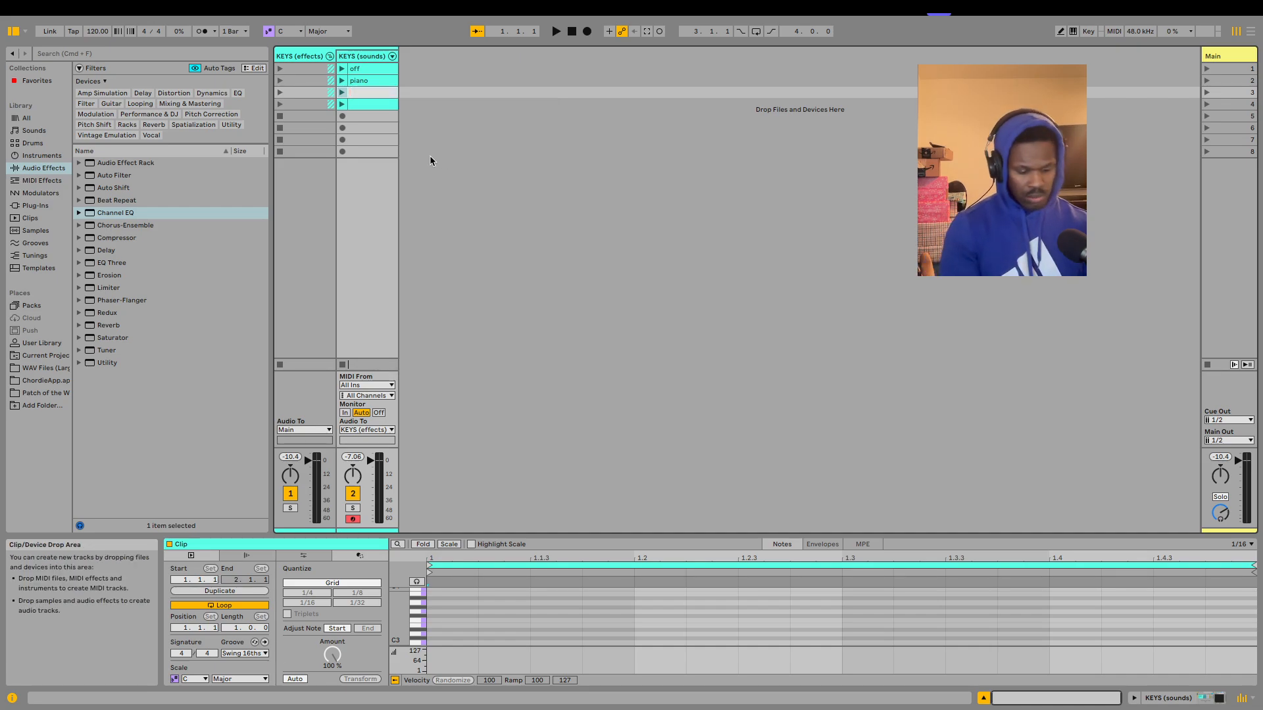
text(soft piano)
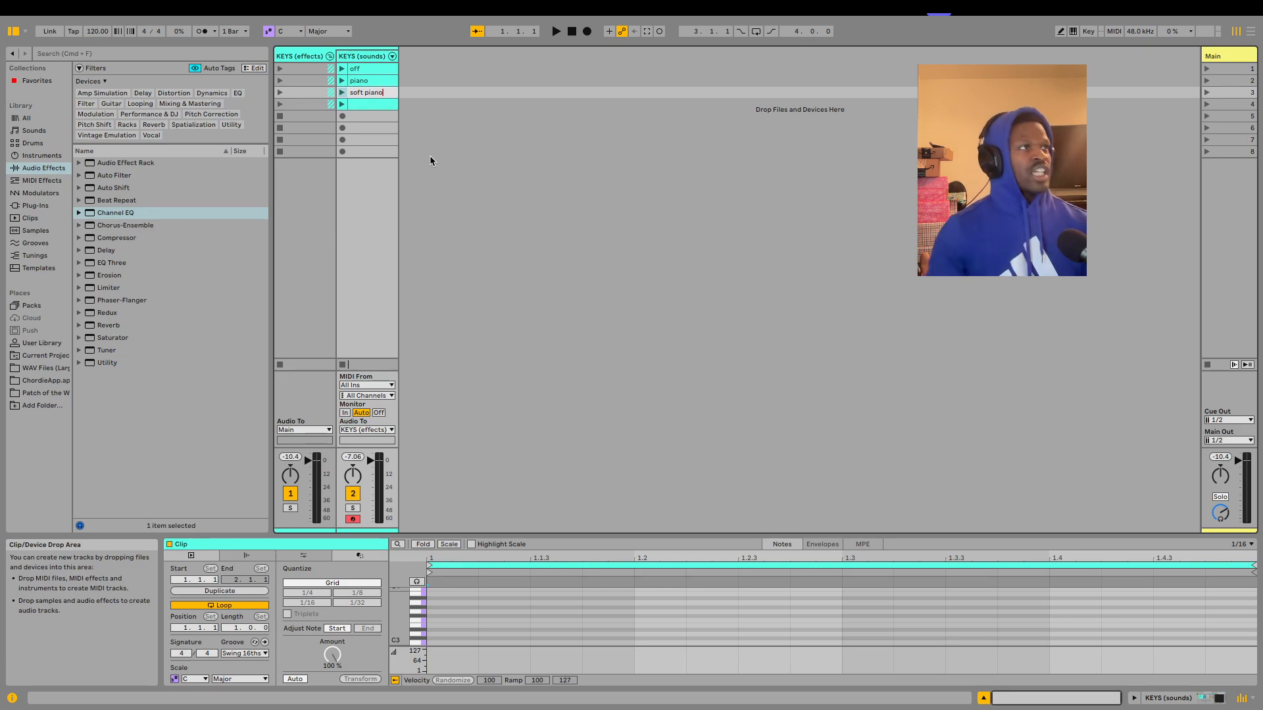
right_click(381, 104)
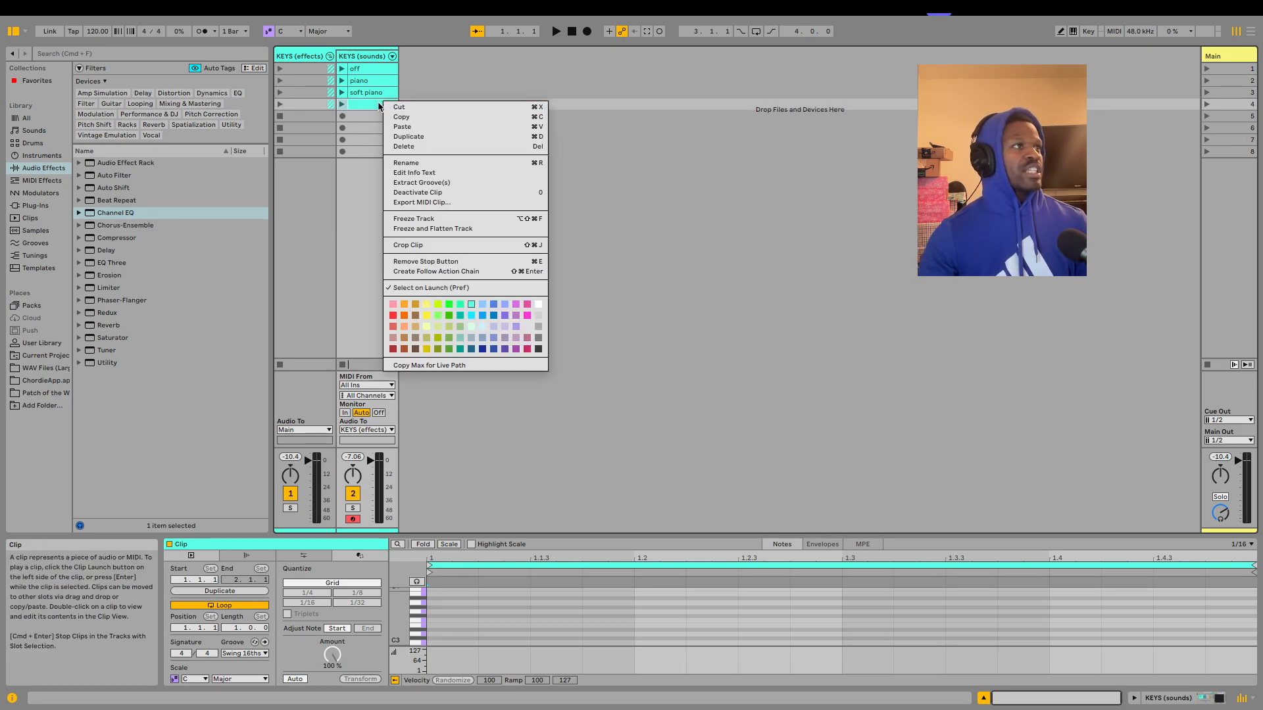
click(415, 163)
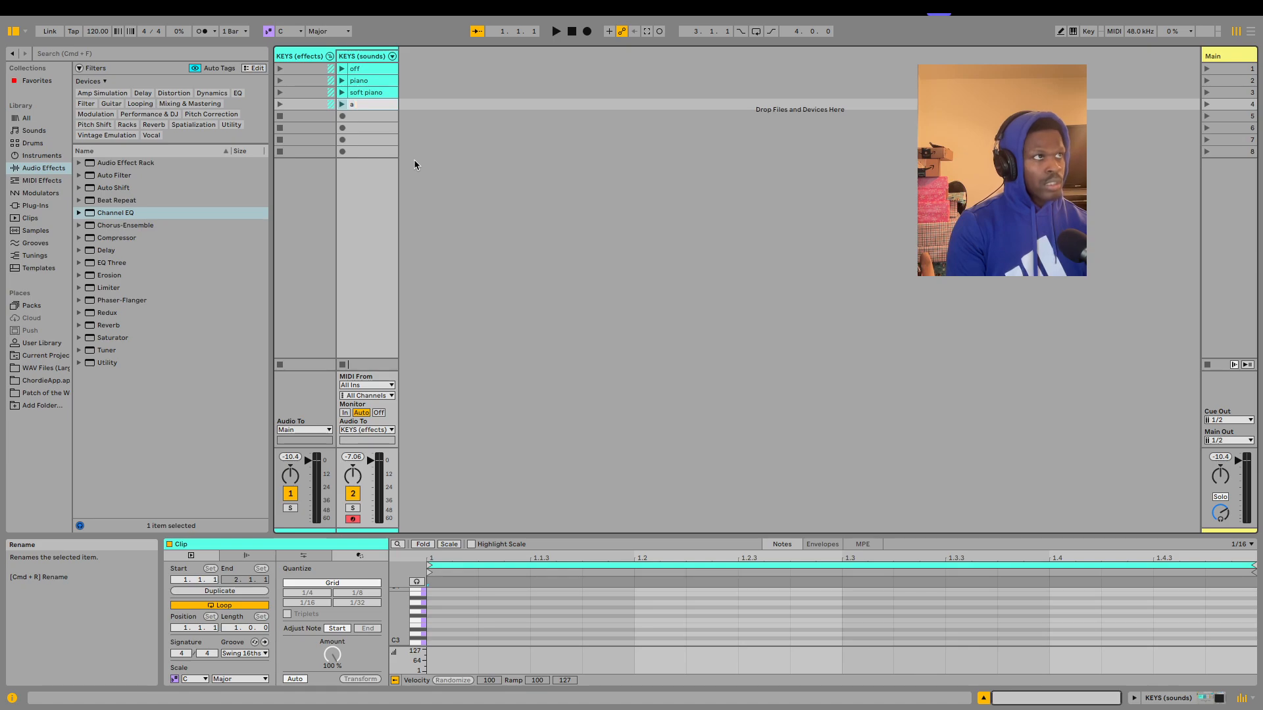
key(BackSpace)
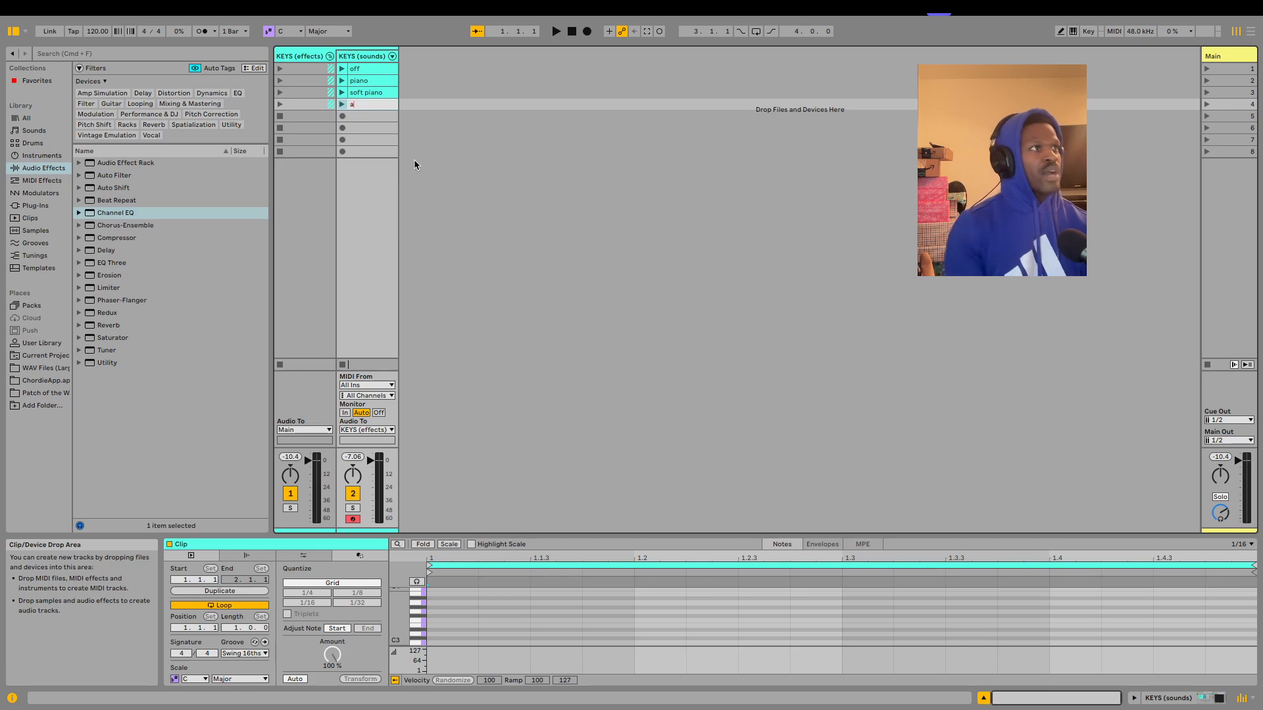
key(BackSpace)
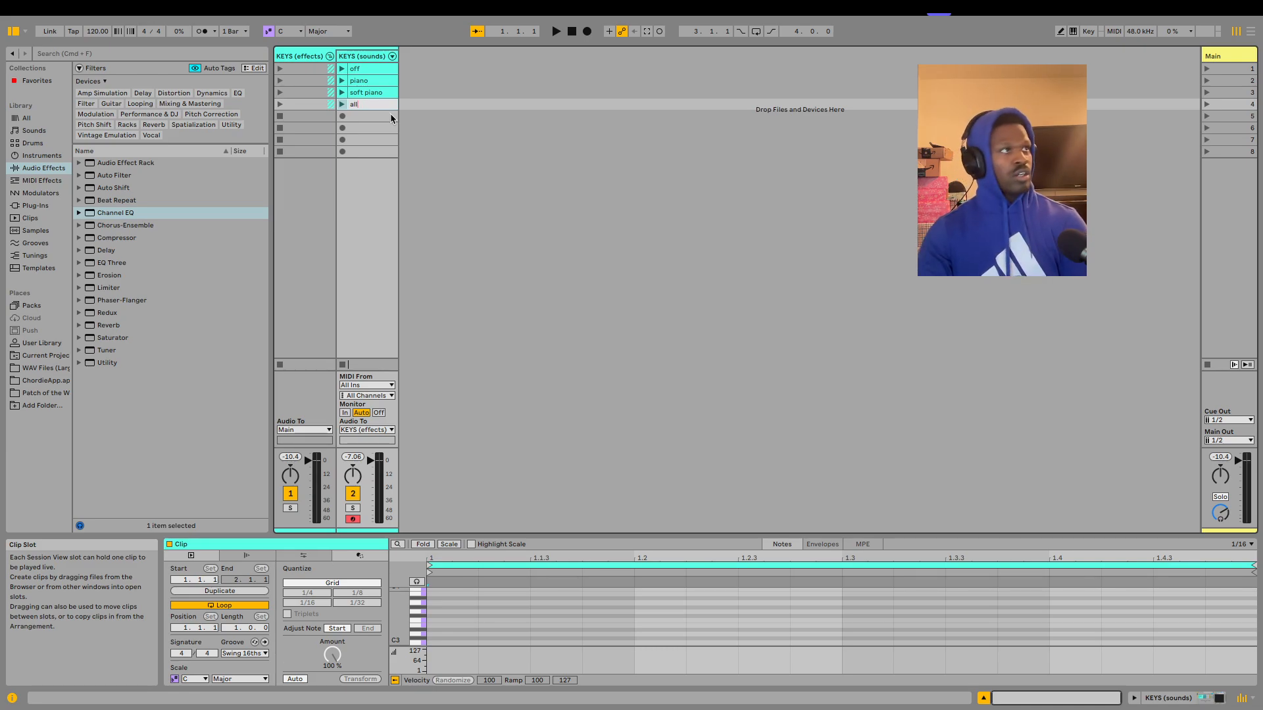
text(all in)
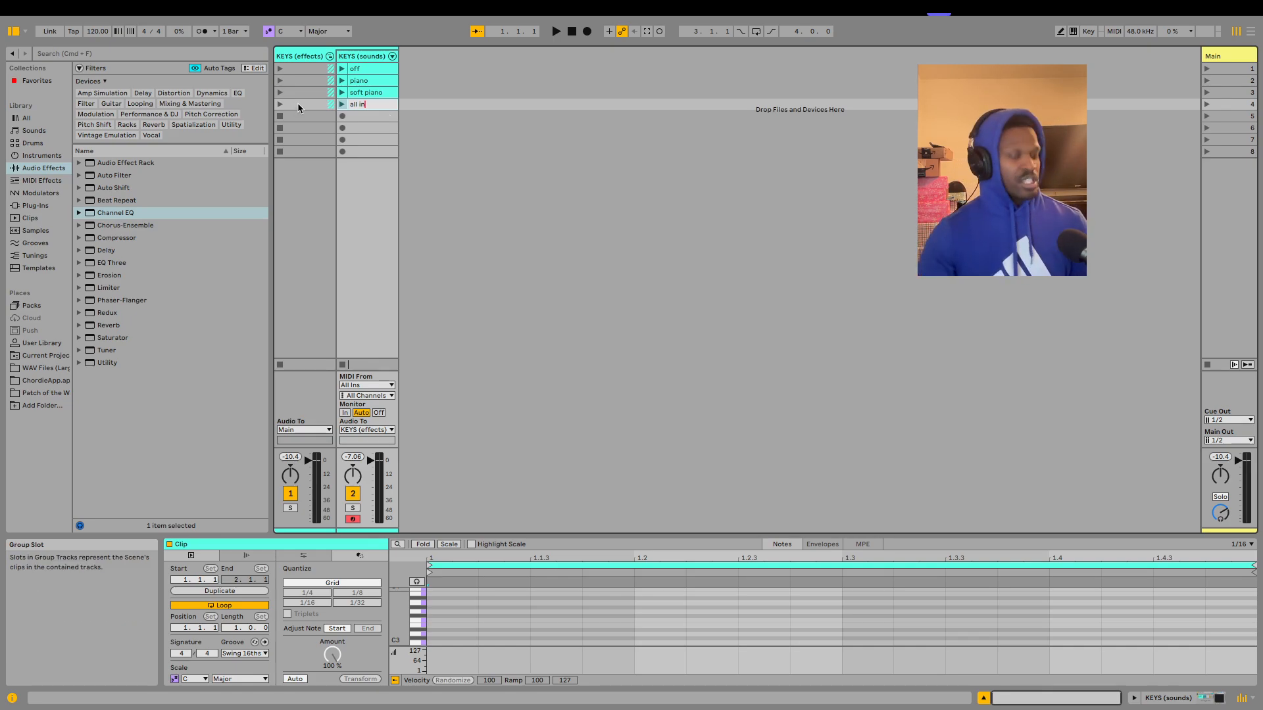
click(376, 115)
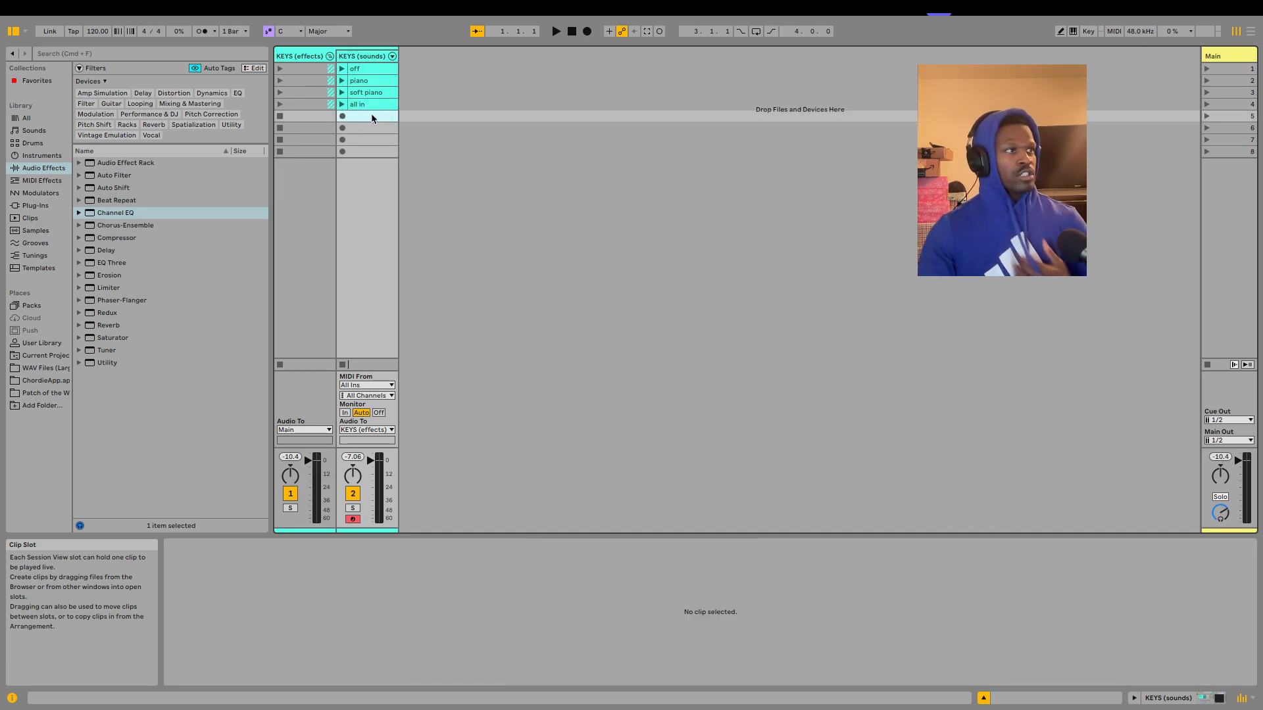
Open the "off" clip's editor and show the track's Instrument Rack devices together with it
click(369, 68)
click(370, 68)
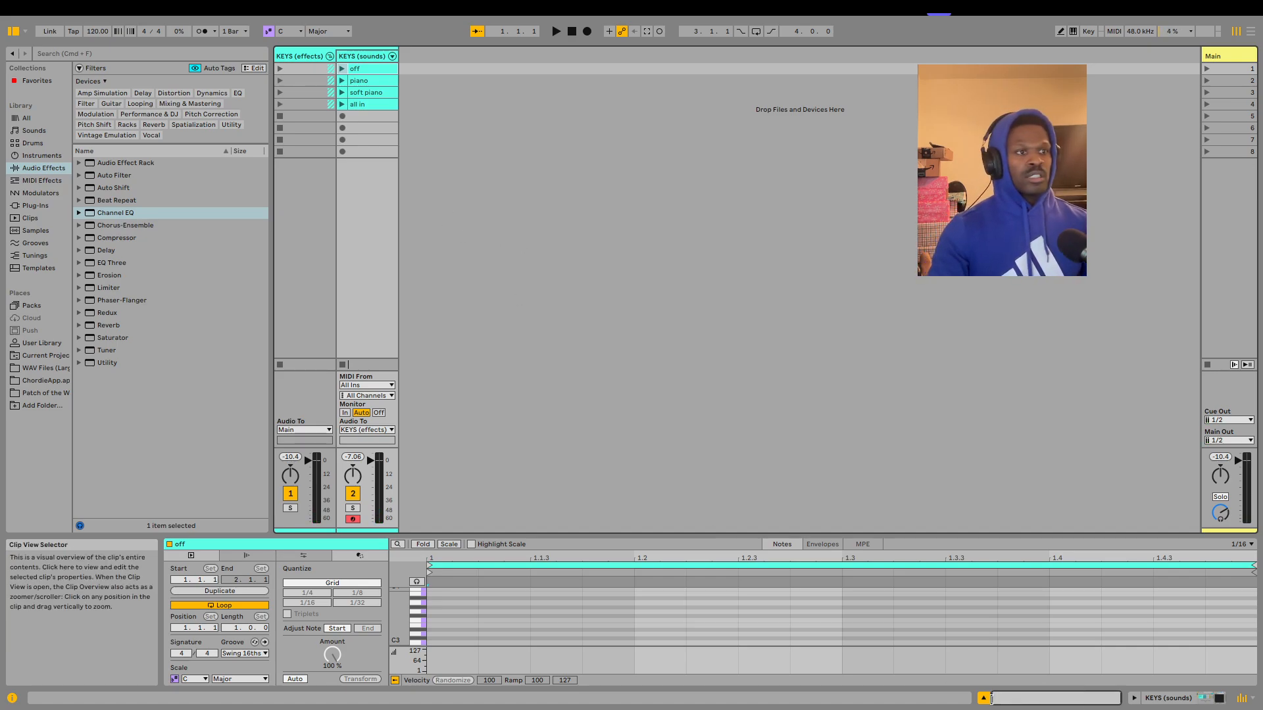
click(1135, 697)
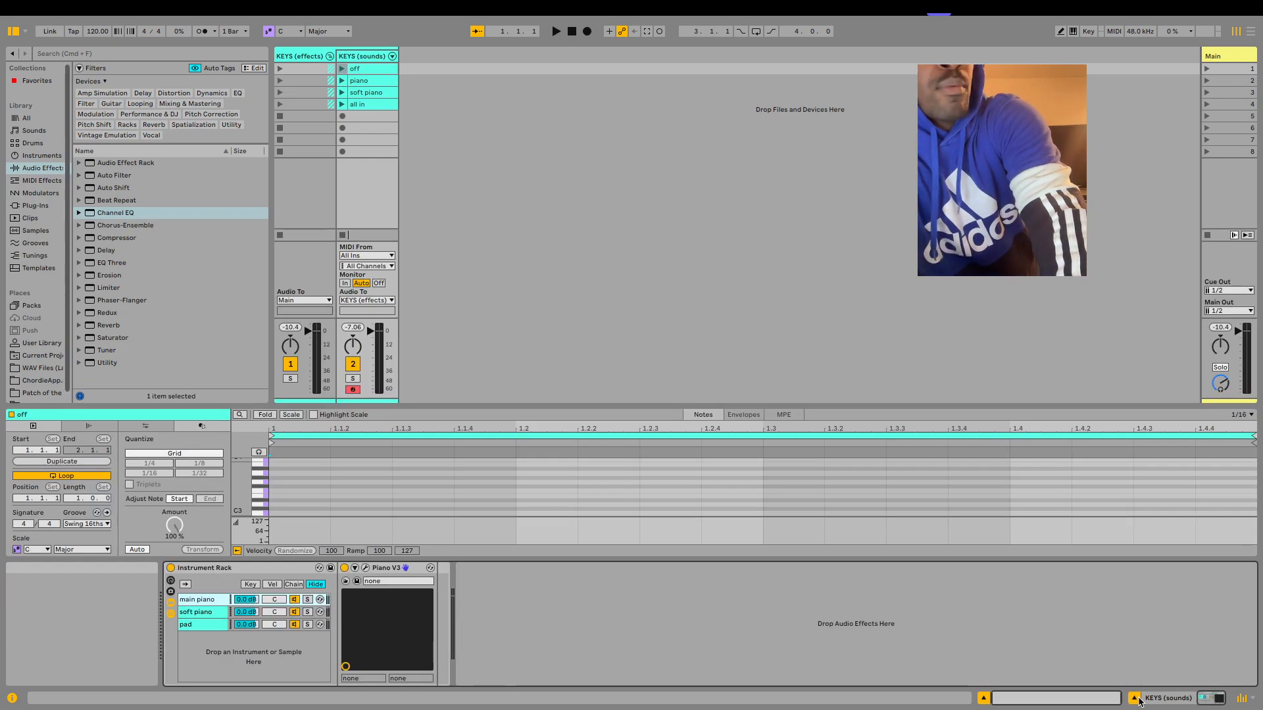
click(1137, 700)
click(1137, 699)
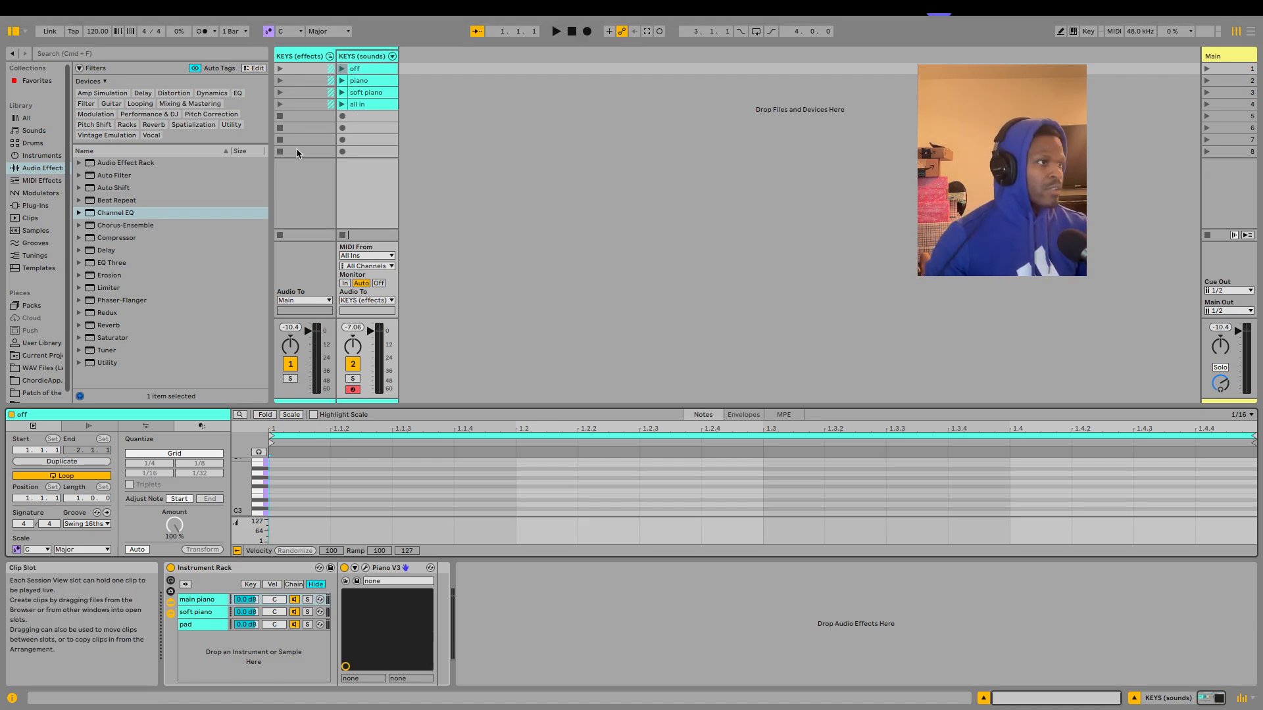
Show the Instrument Rack's chain zones and move the main piano, soft piano and pad zones from 0 to position 2
click(298, 584)
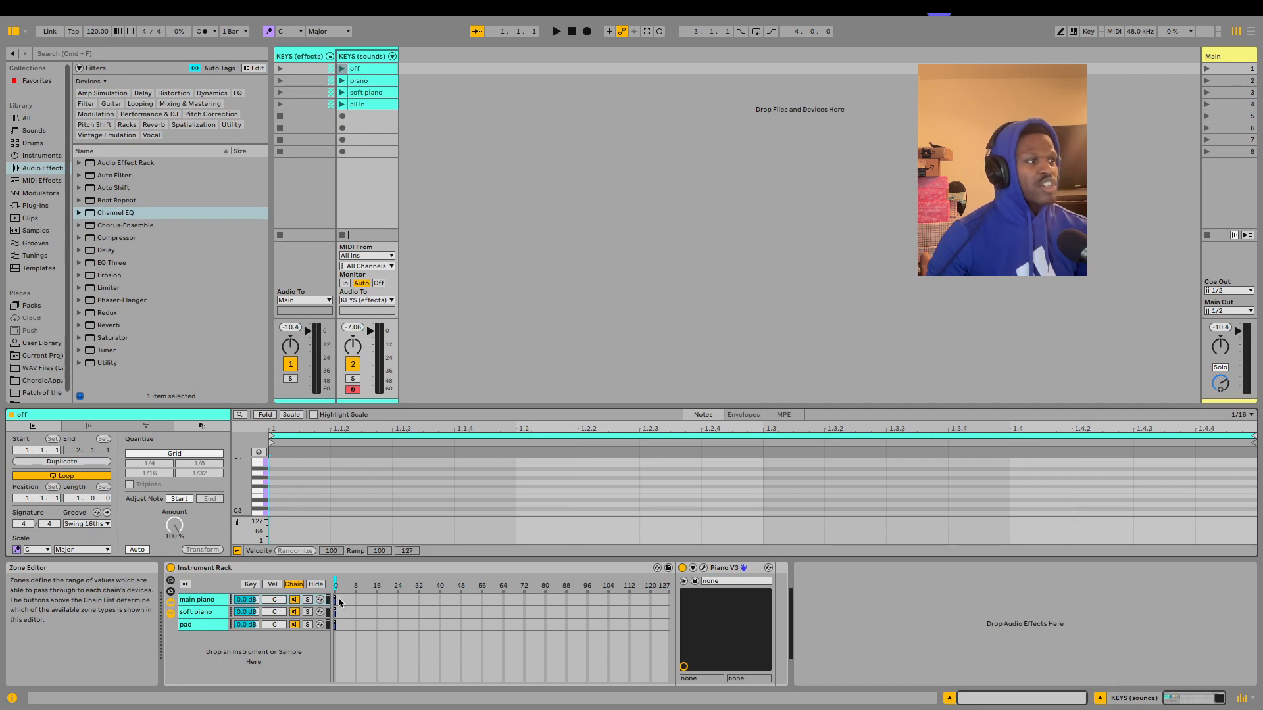
click(338, 585)
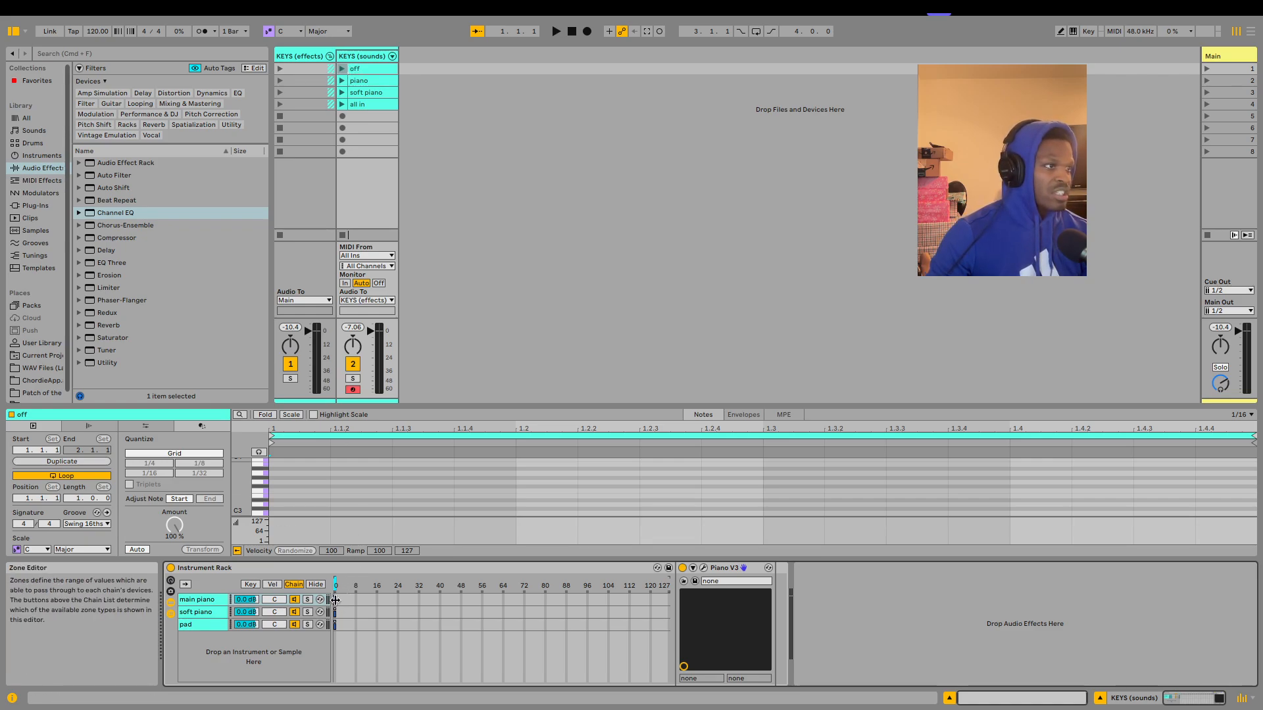
drag(336, 600, 340, 612)
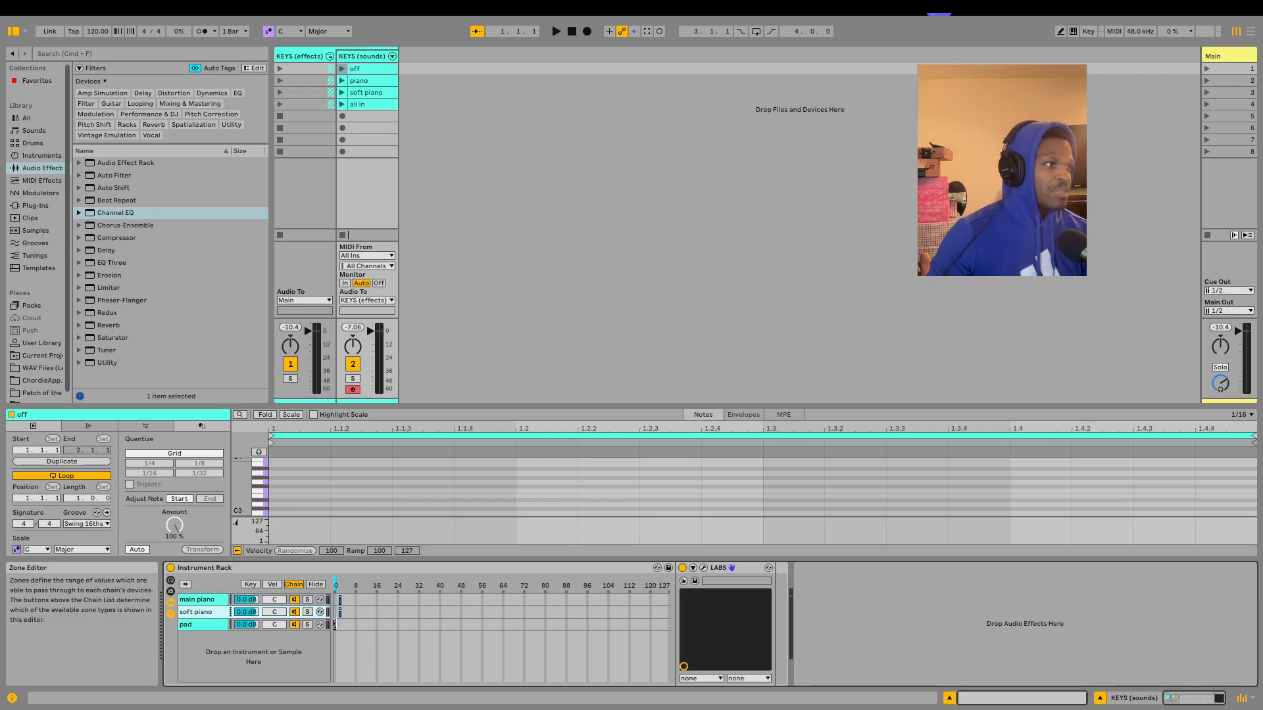
click(336, 624)
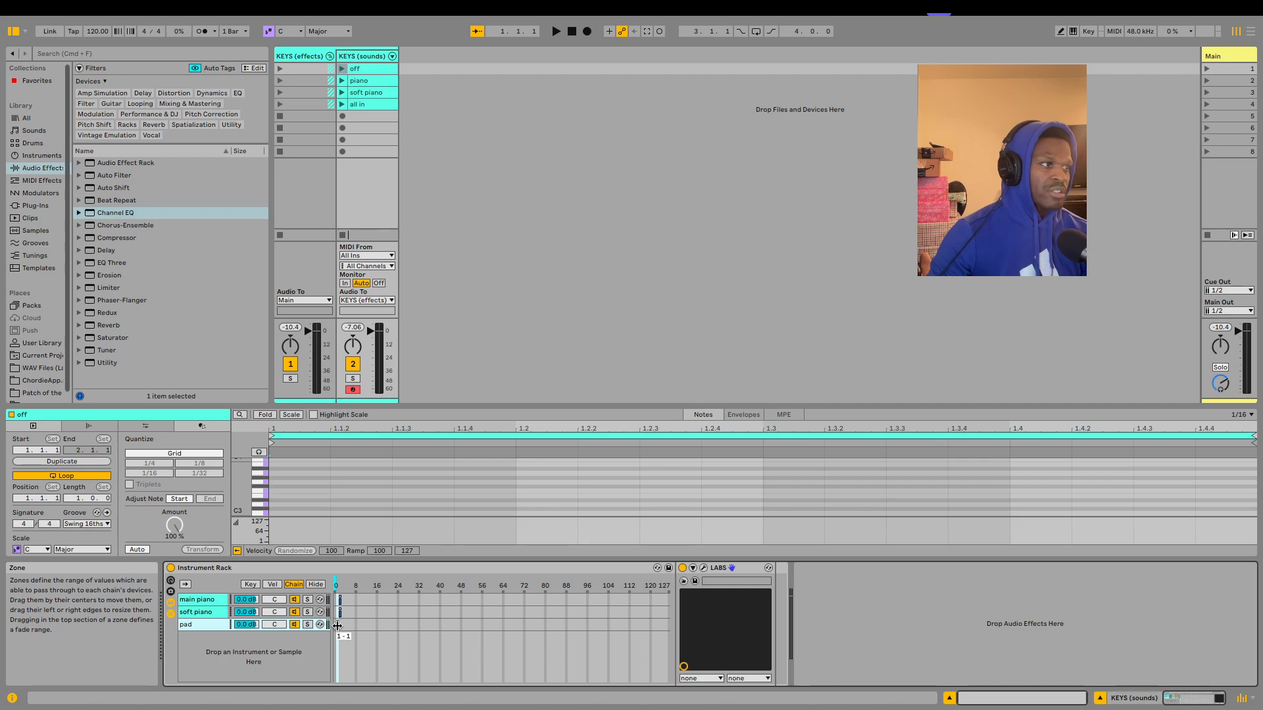
drag(337, 625, 341, 625)
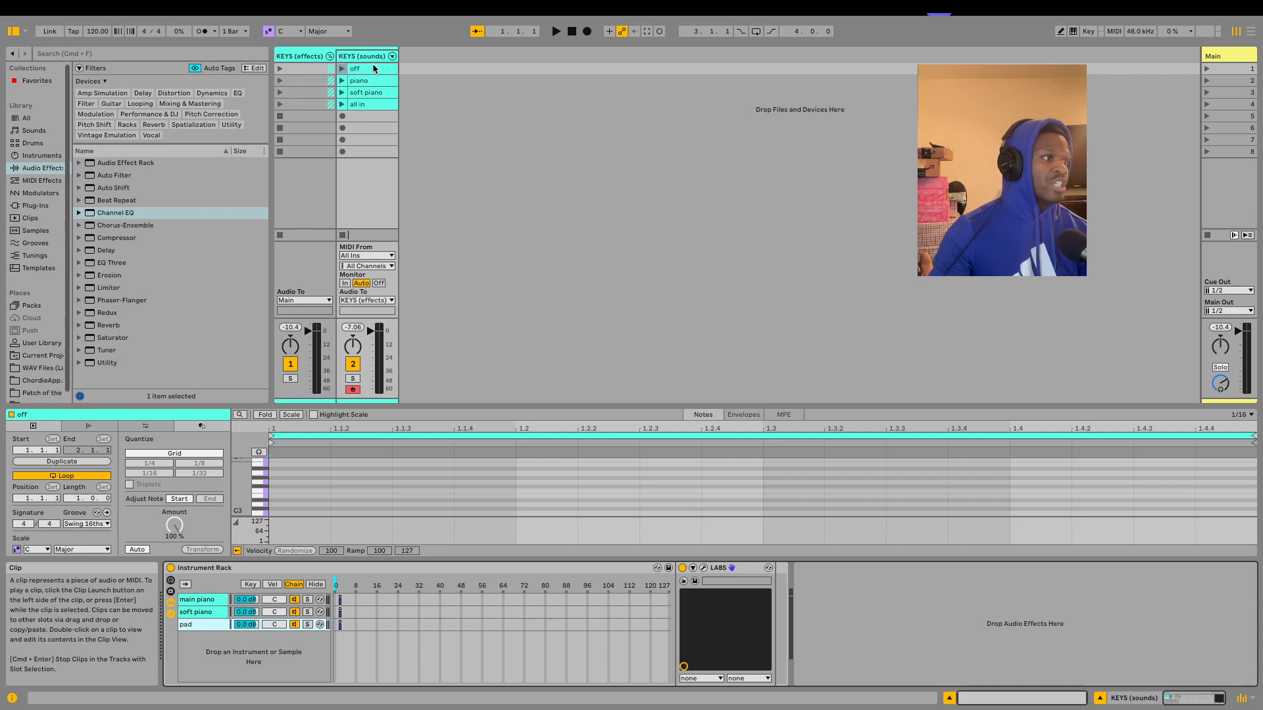
Show the "off" clip's automation envelope for the Instrument Rack's Chain Selector
click(738, 416)
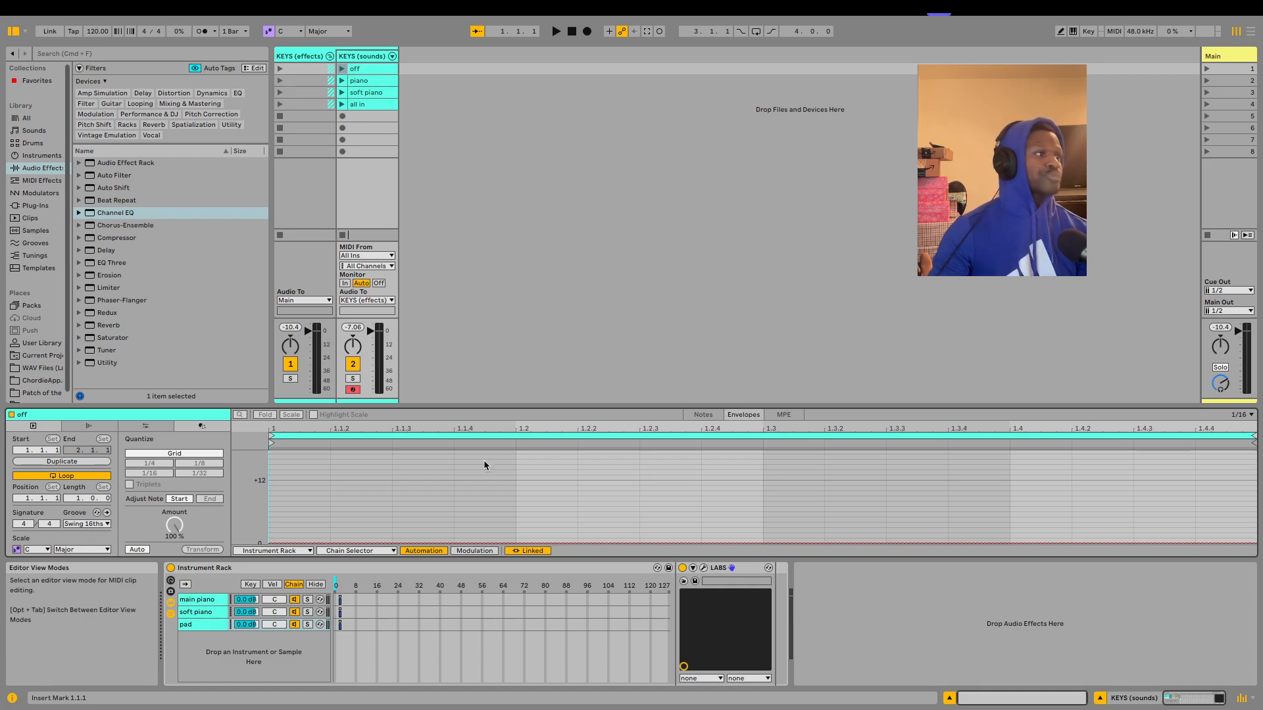
click(273, 552)
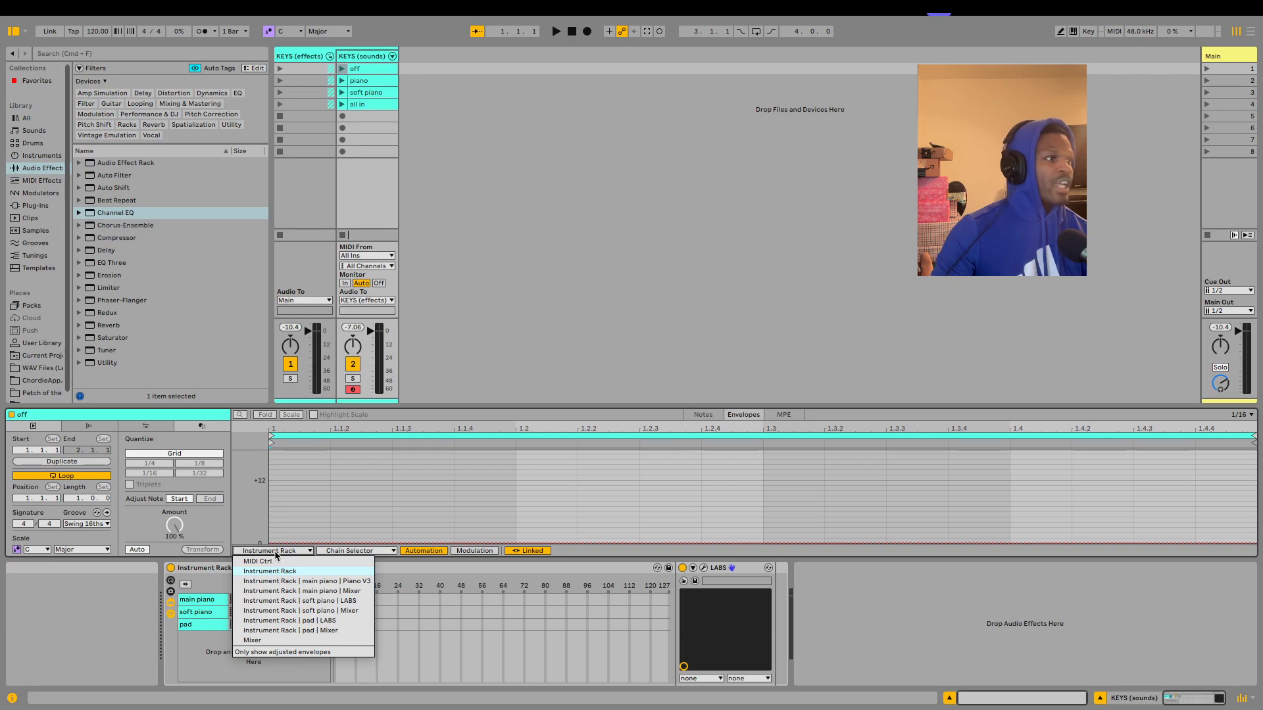
click(387, 553)
click(387, 554)
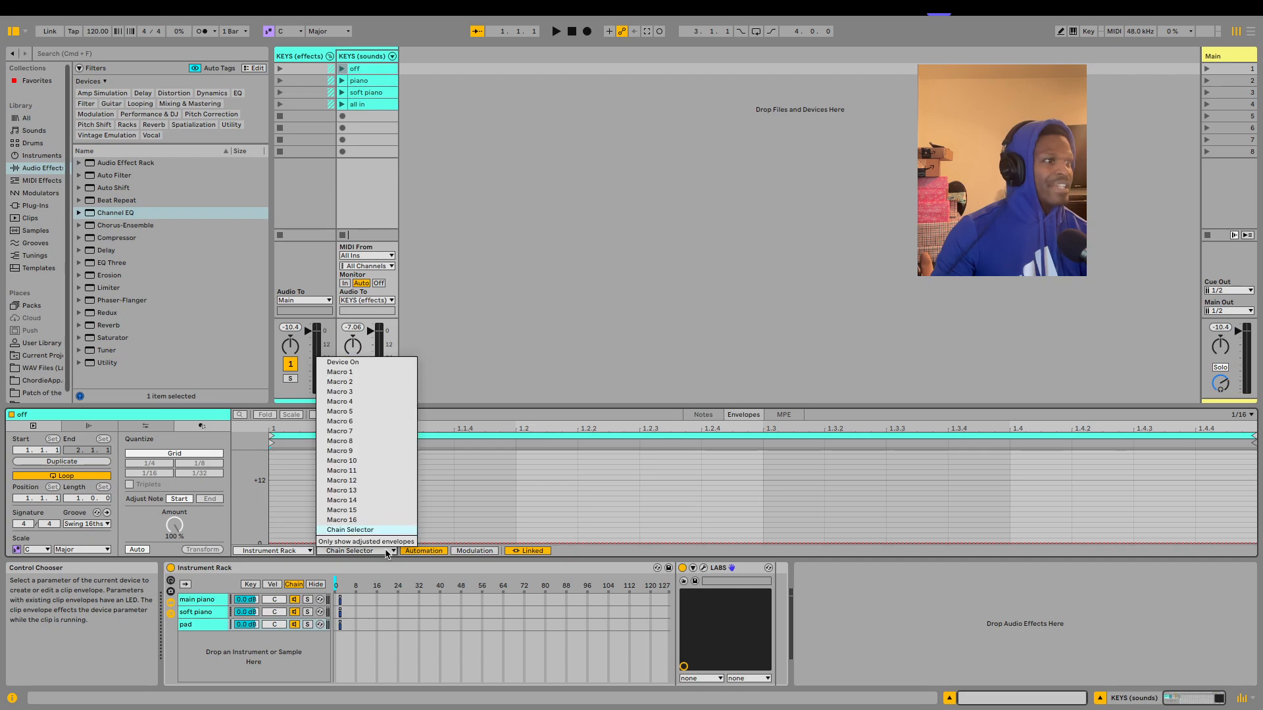
click(384, 552)
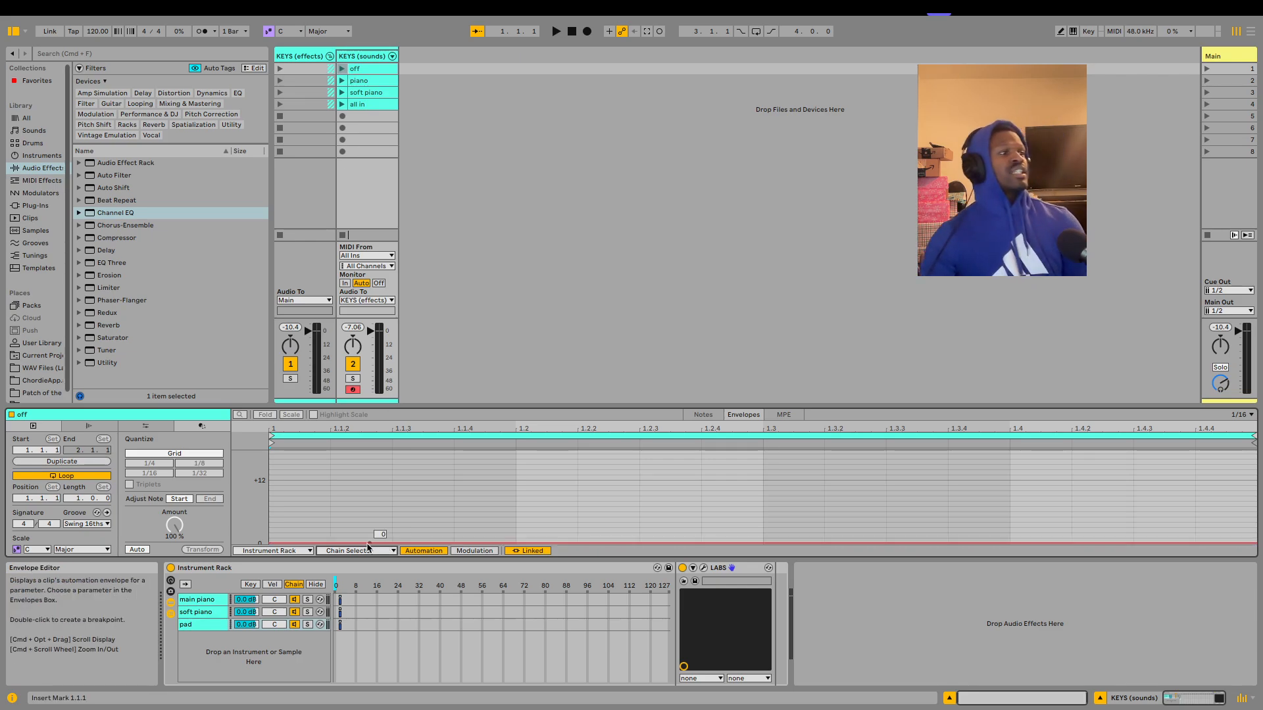
With the "piano" clip open, move the main piano chain's zone to position 1 and set the rack's chain selector to 1
click(354, 82)
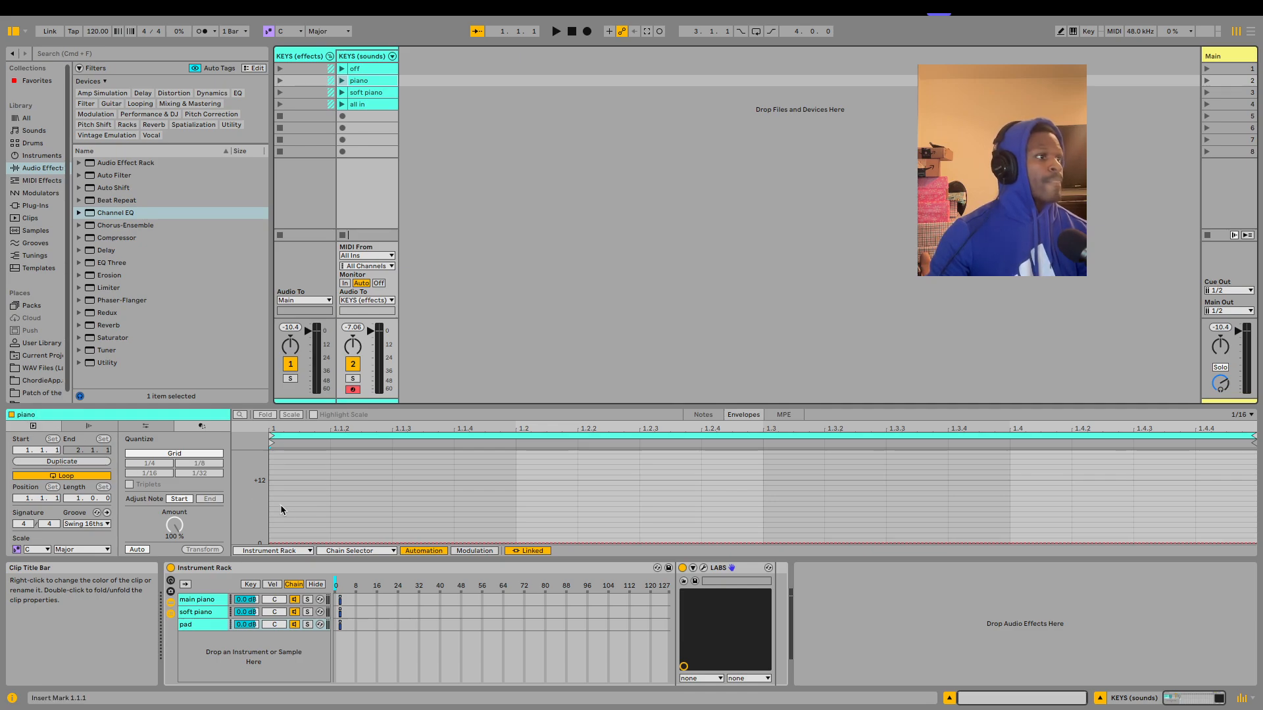
click(340, 601)
drag(339, 602, 338, 602)
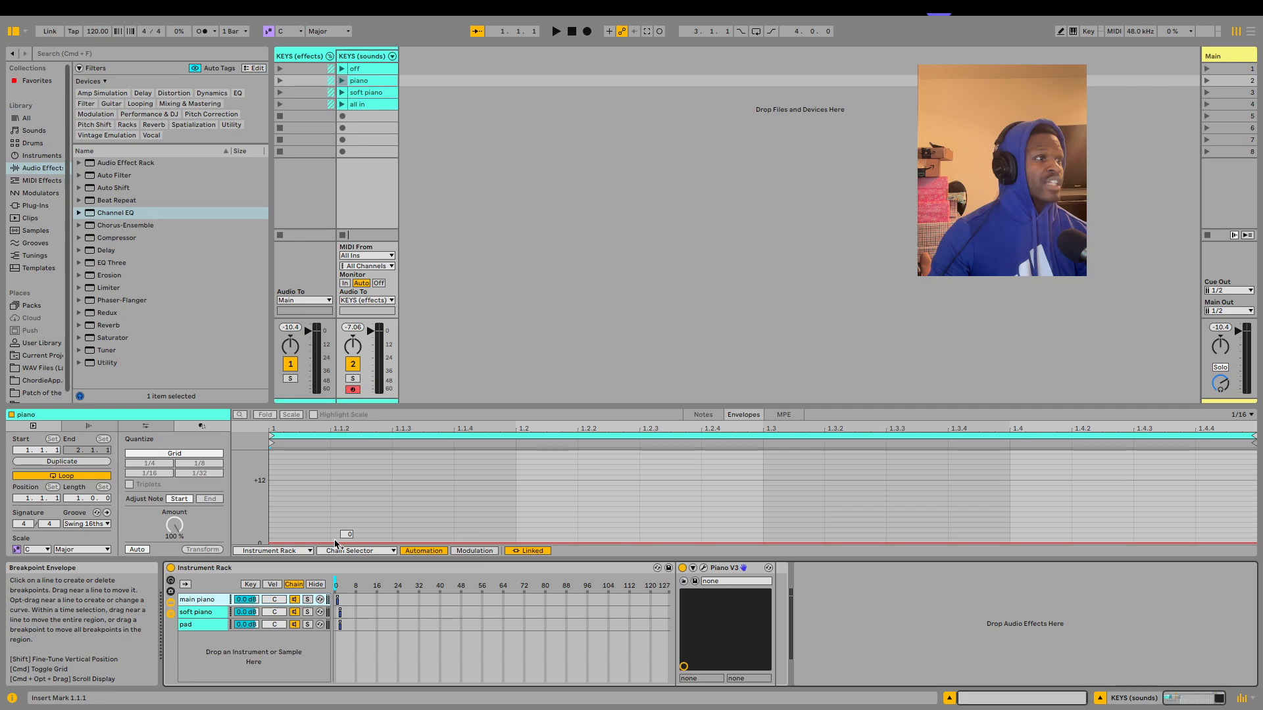
click(335, 584)
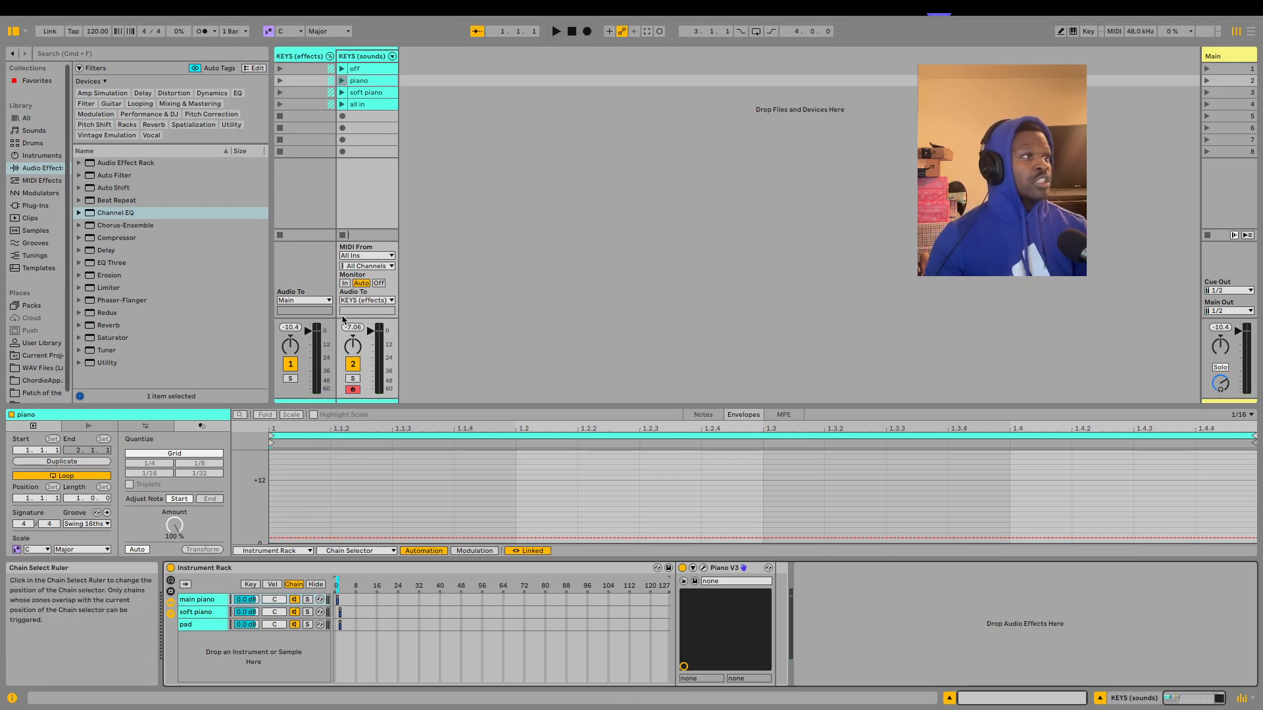
Launch the "off" clip and set its Chain Selector automation to 0
click(342, 68)
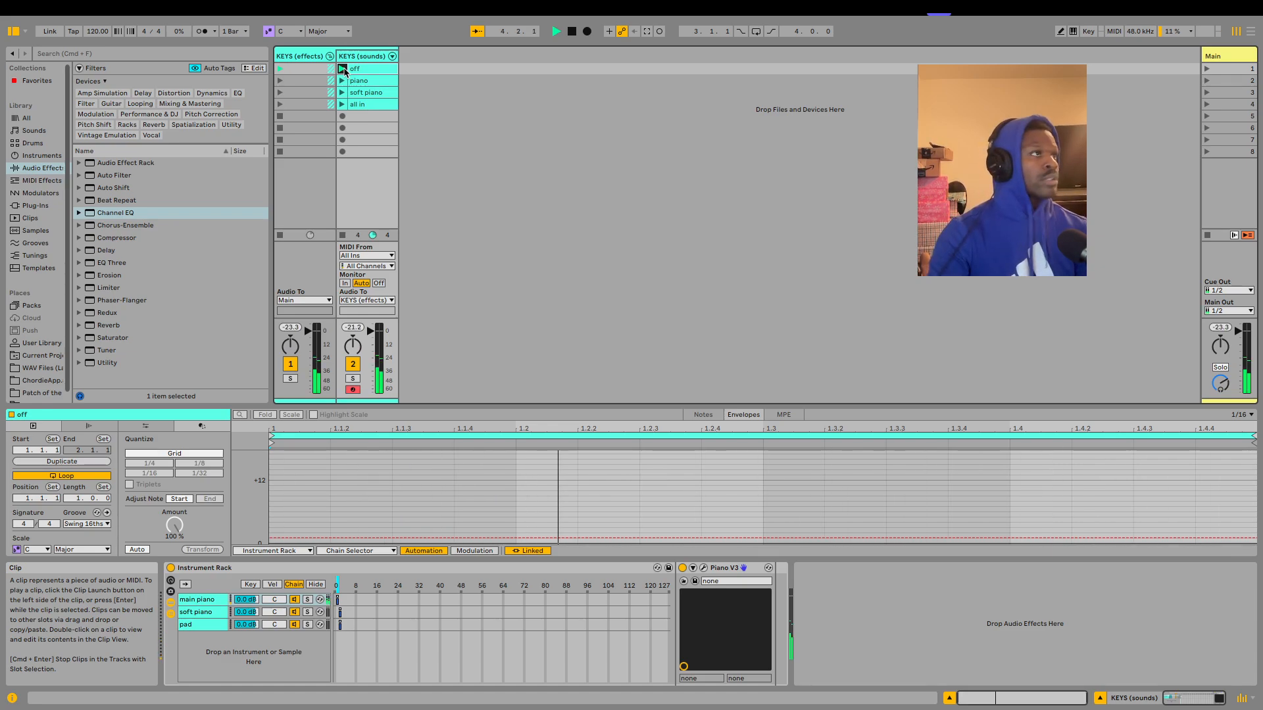
click(343, 69)
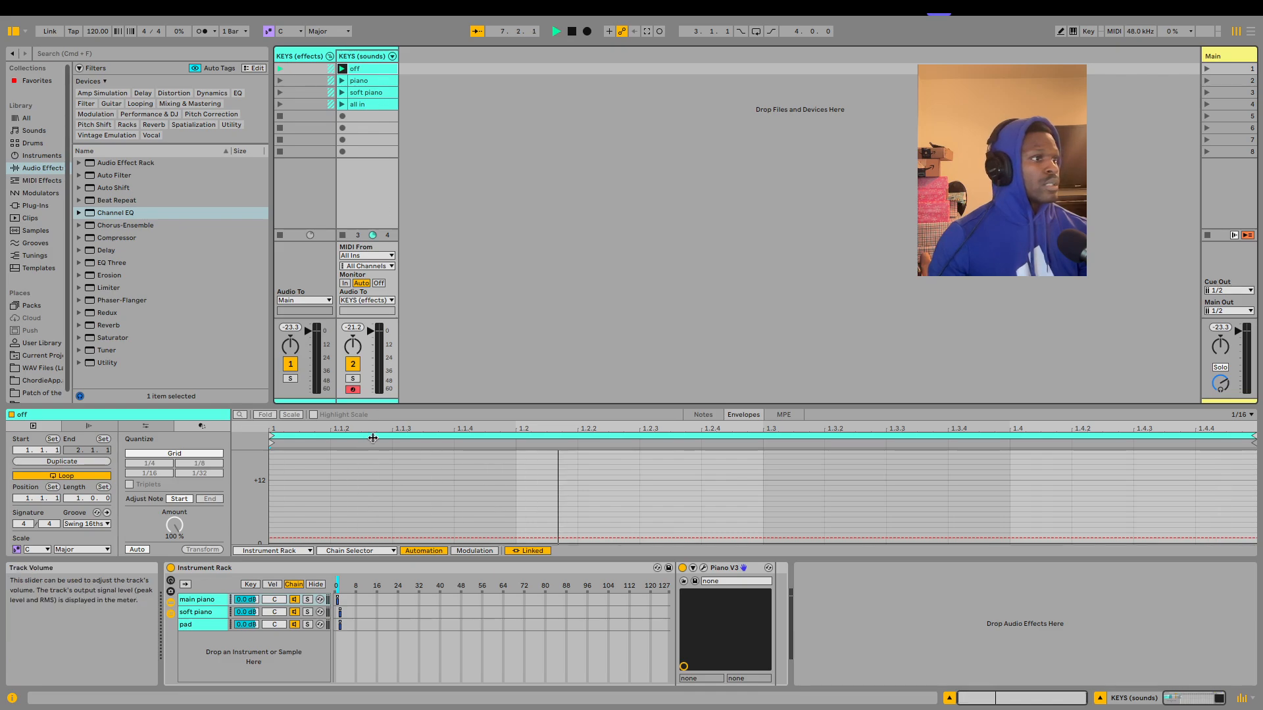
click(404, 542)
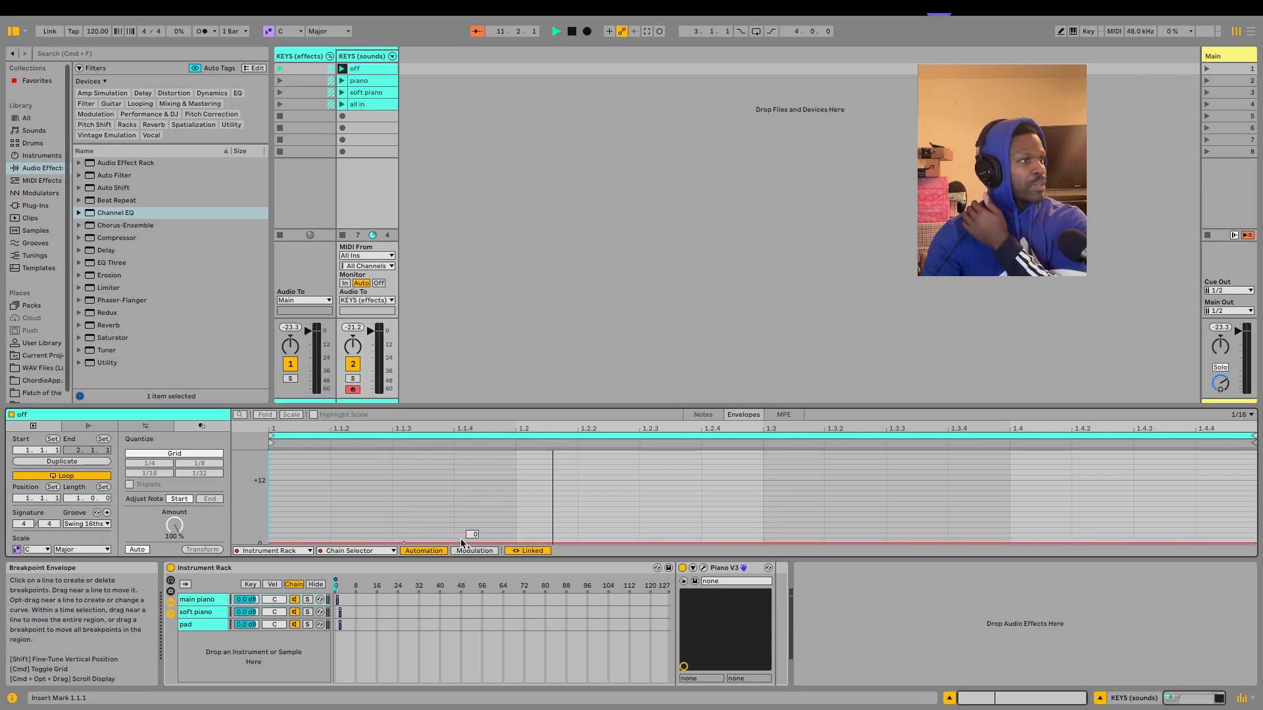
Compare the "piano" and "off" clips in playback, and set the "piano" clip's Chain Selector automation to 1
click(349, 85)
click(345, 82)
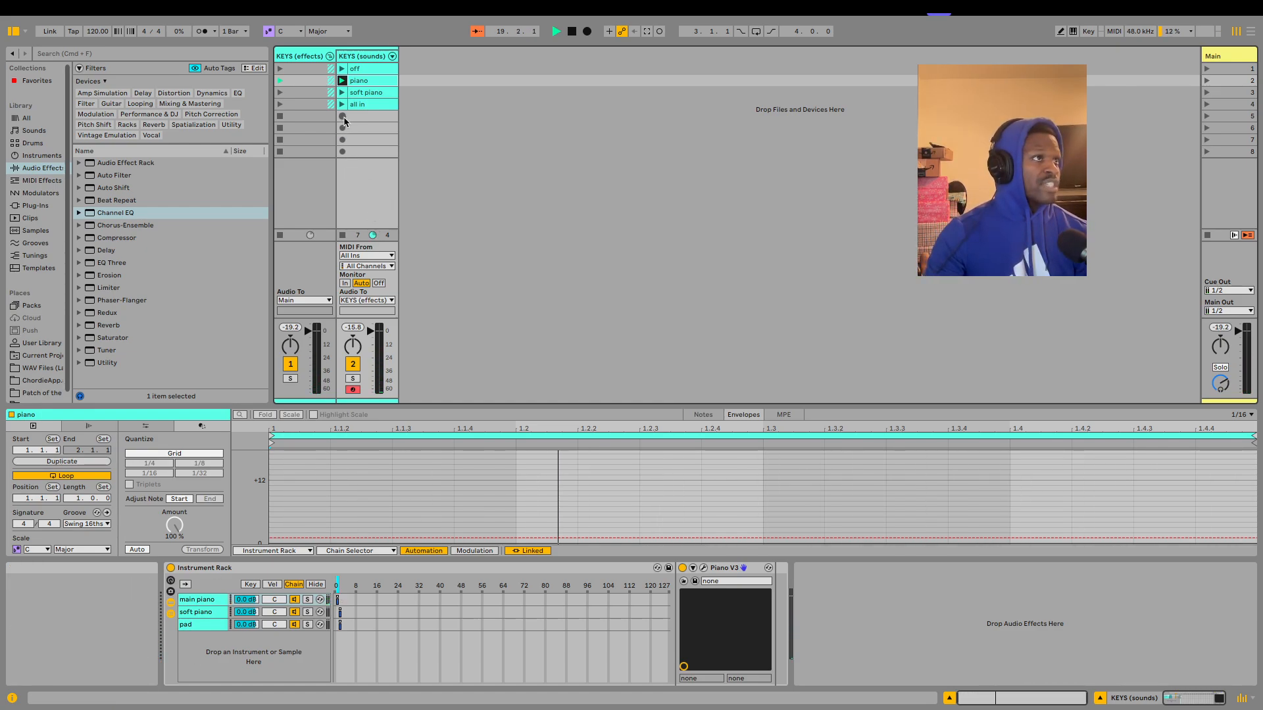
click(341, 69)
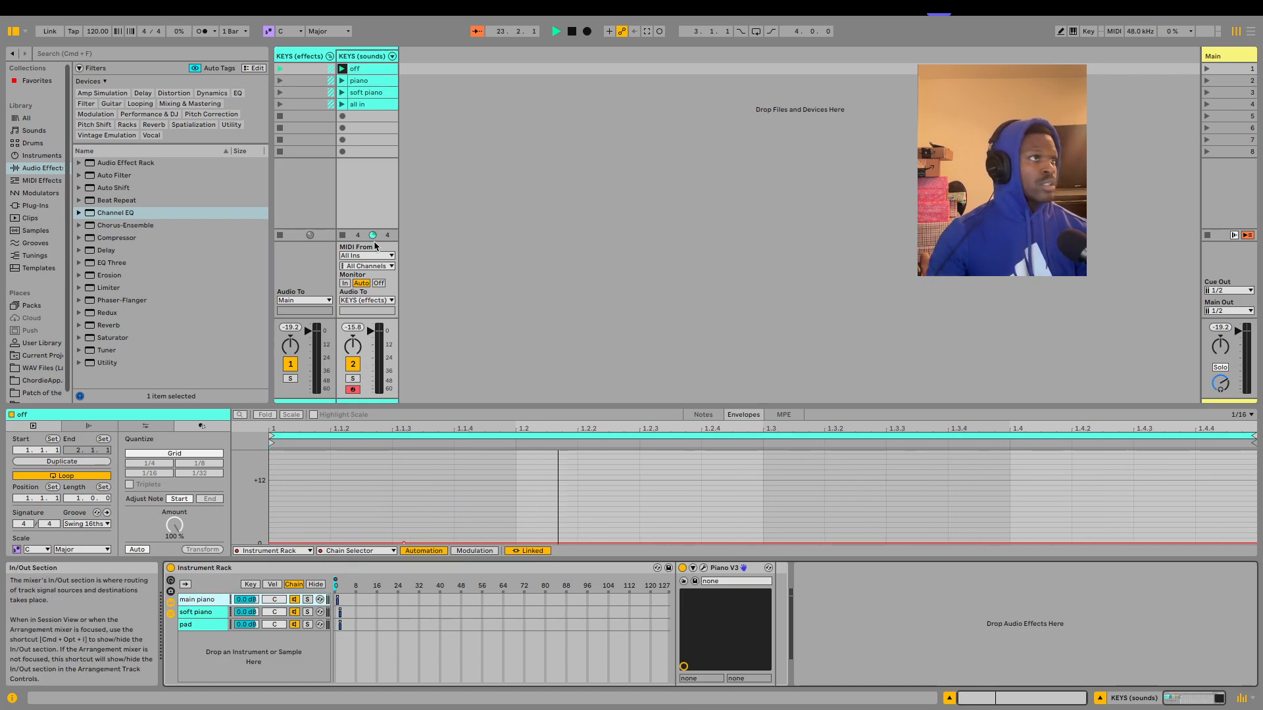
click(343, 80)
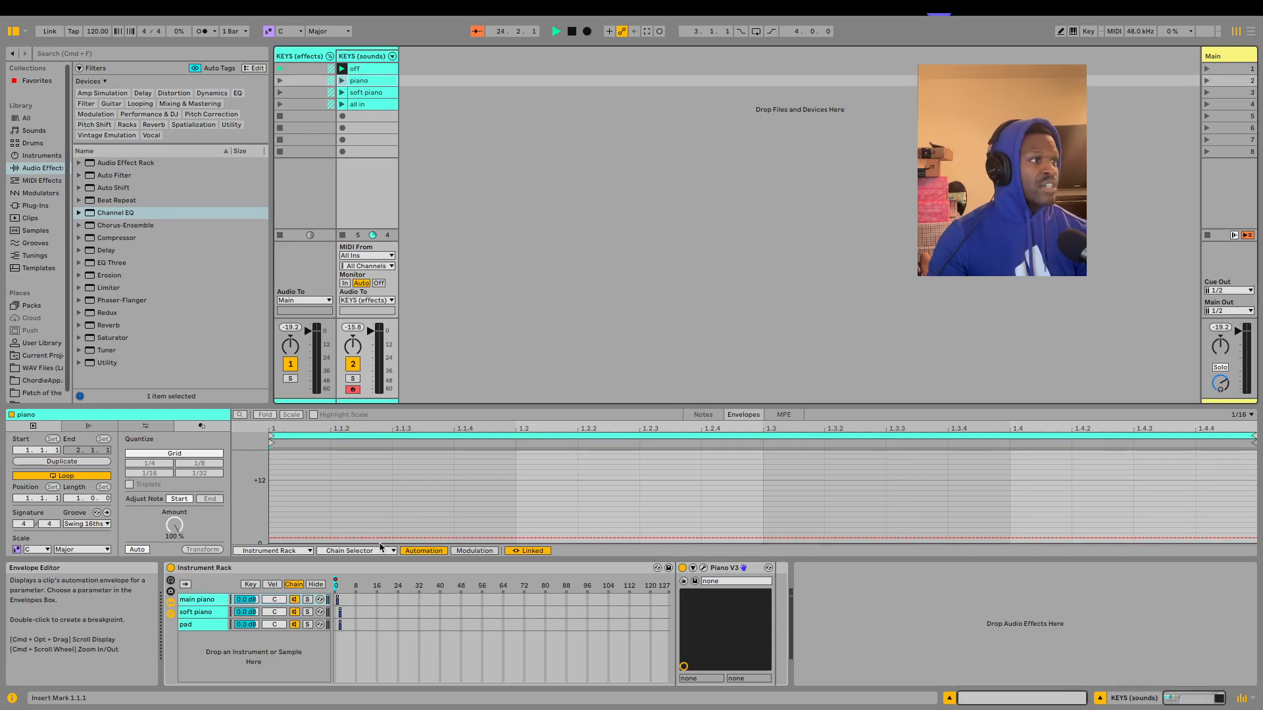
drag(380, 538, 380, 537)
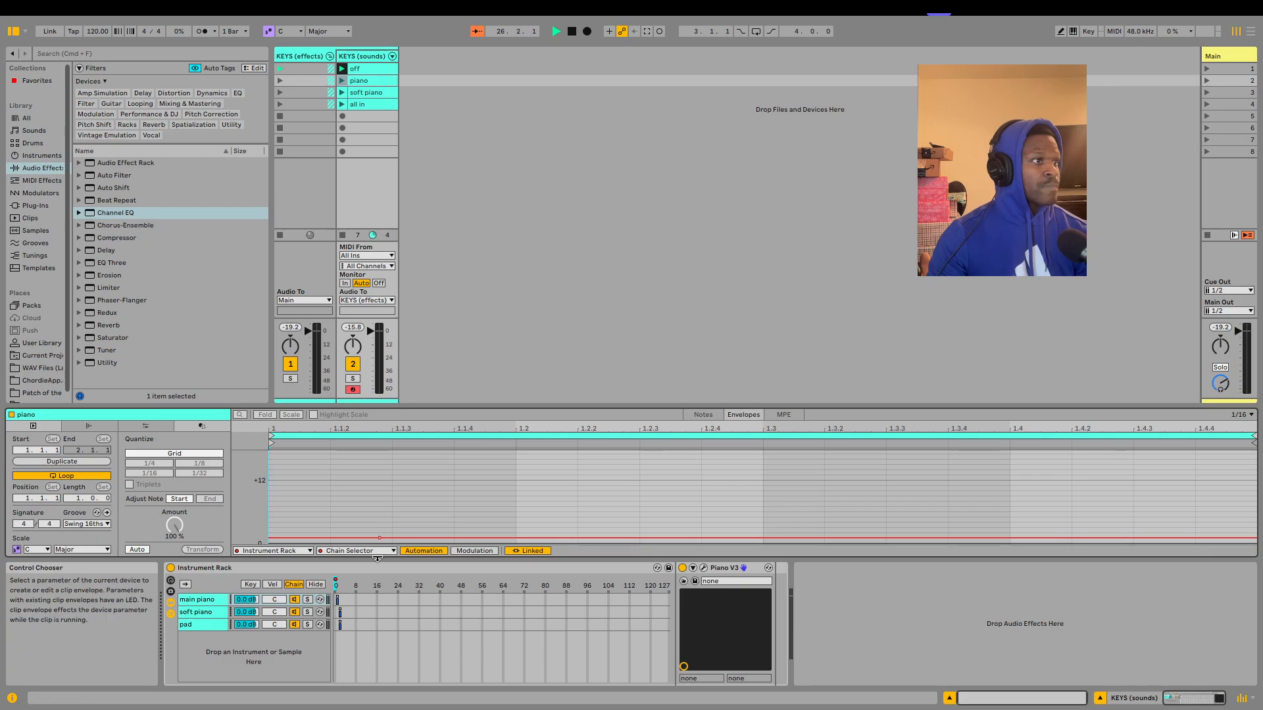
Set the "soft piano" clip's Chain Selector automation to 2 to match the soft piano chain's zone
click(366, 94)
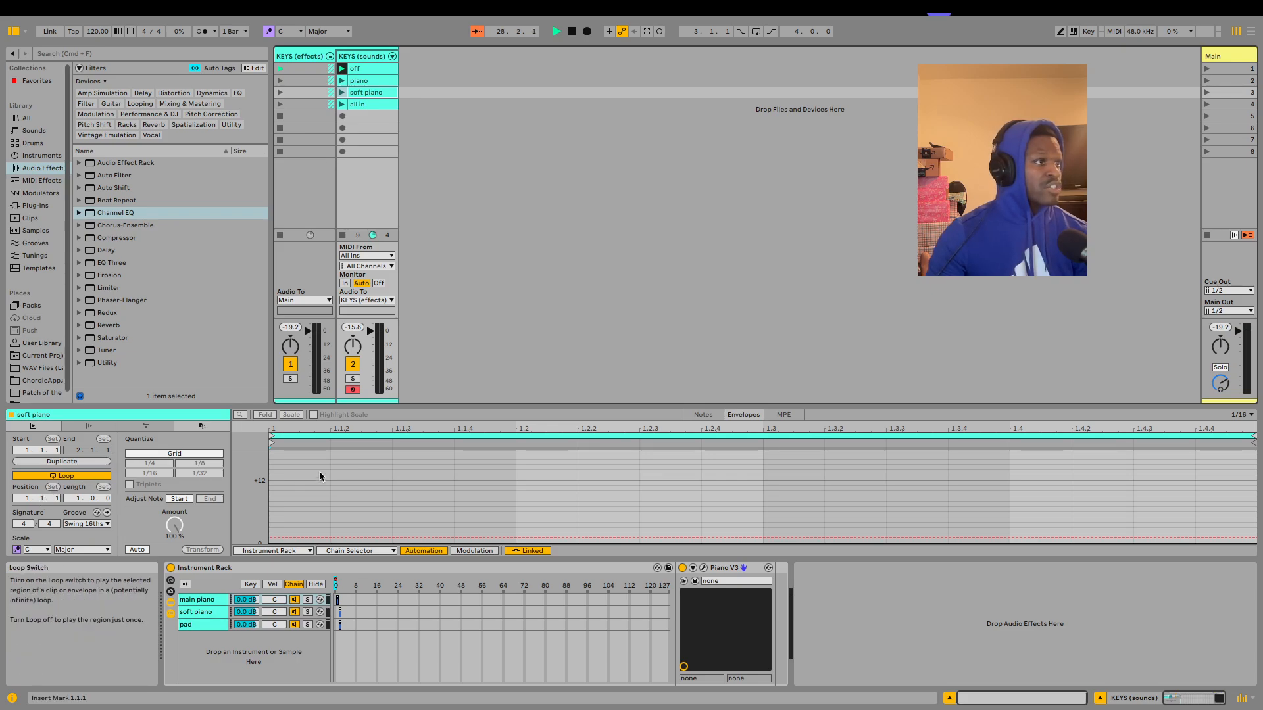
click(425, 539)
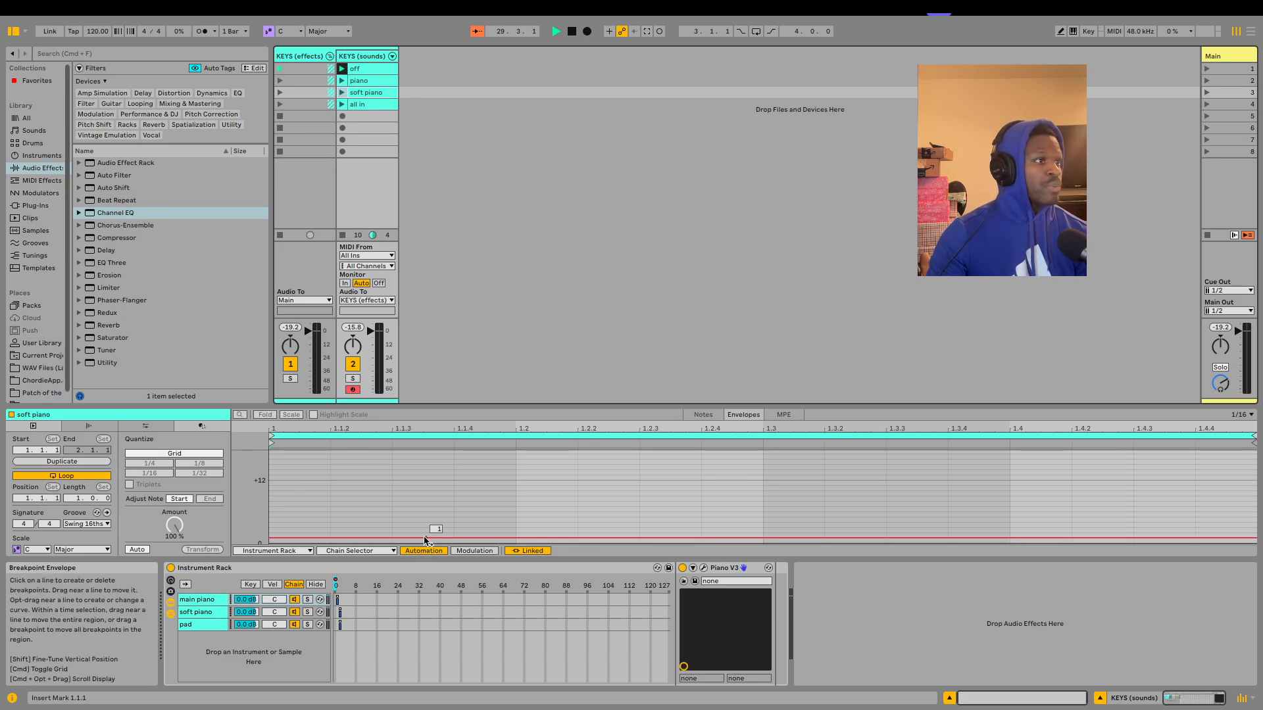
click(340, 613)
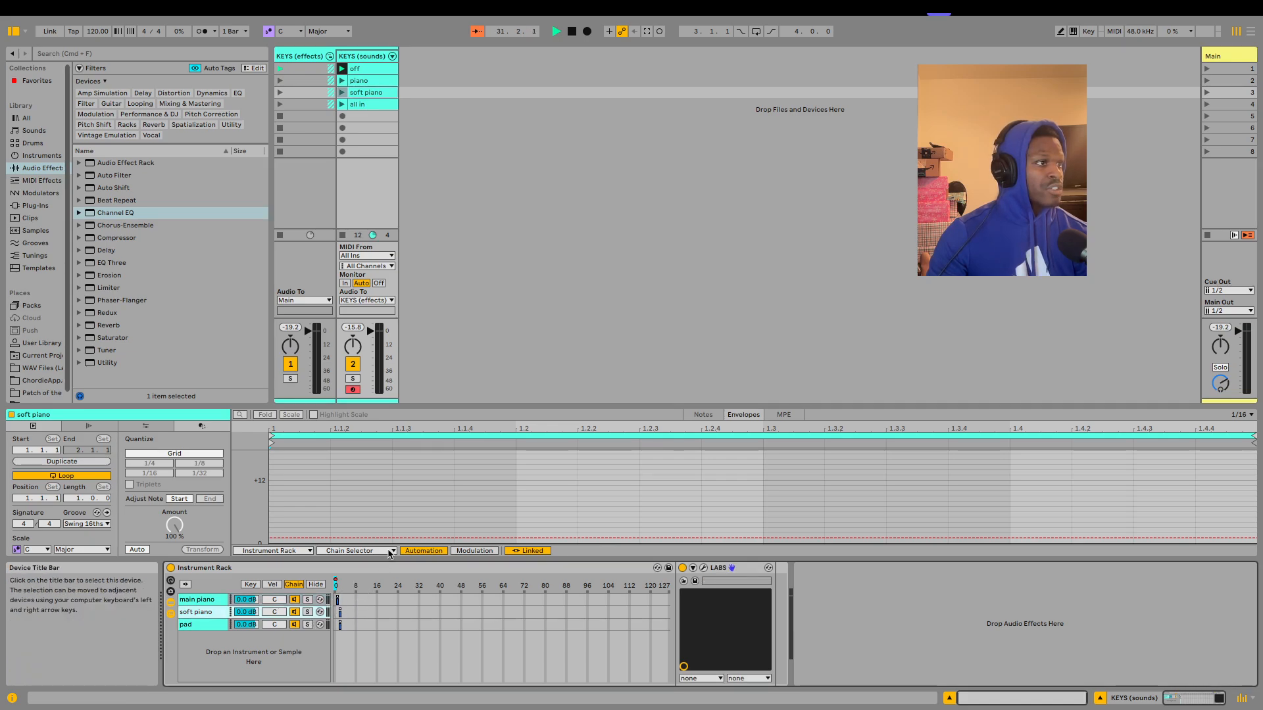
drag(392, 539, 392, 532)
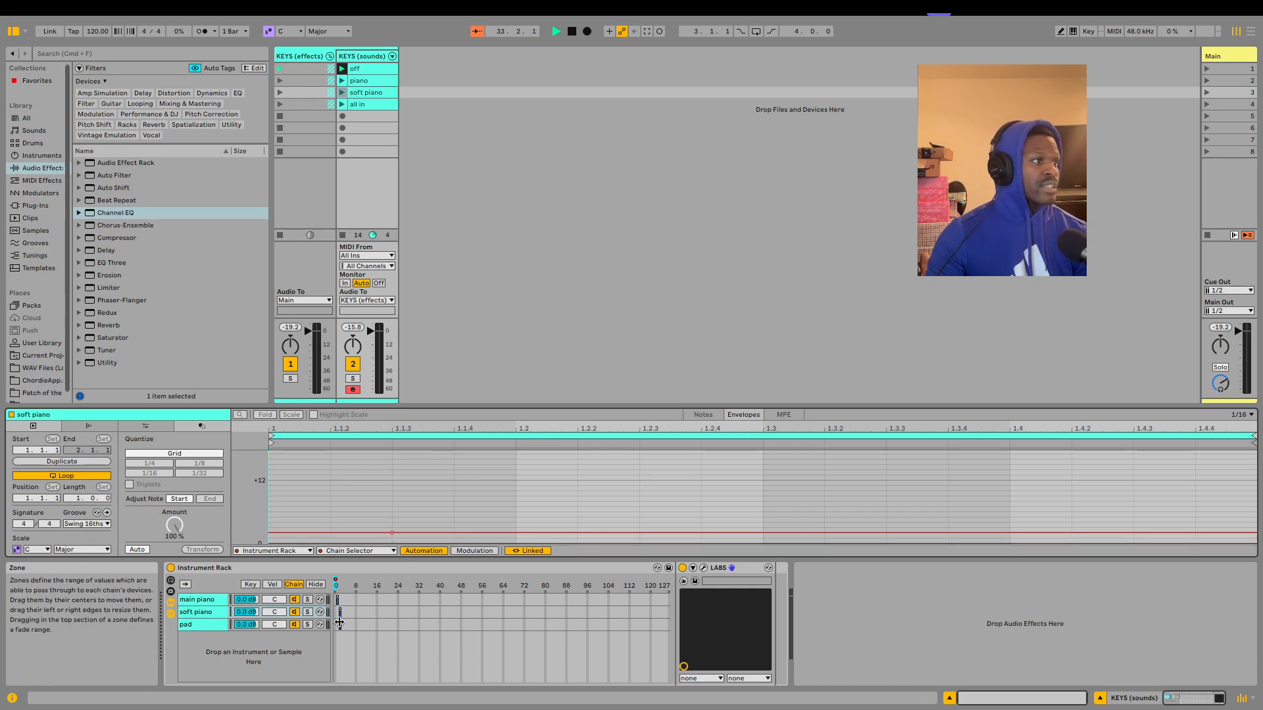
Move the pad chain's zone to position 3 and launch the "soft piano" clip
drag(339, 623, 340, 622)
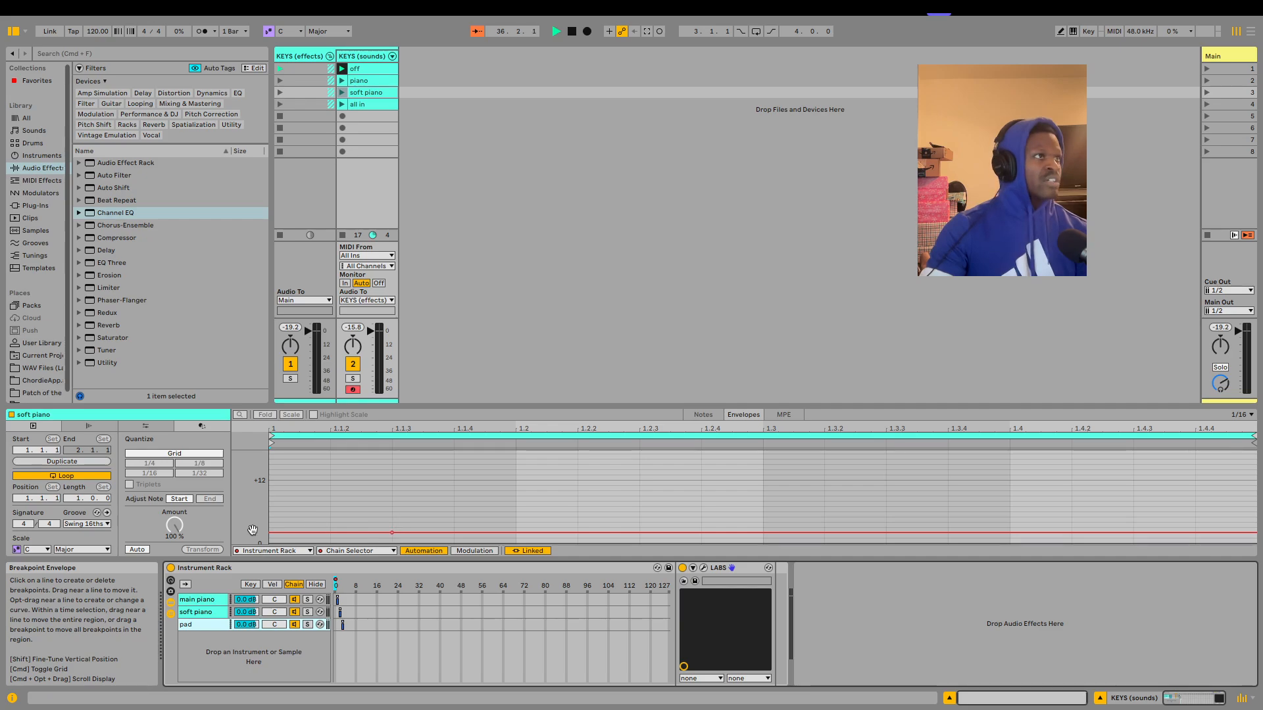
click(342, 93)
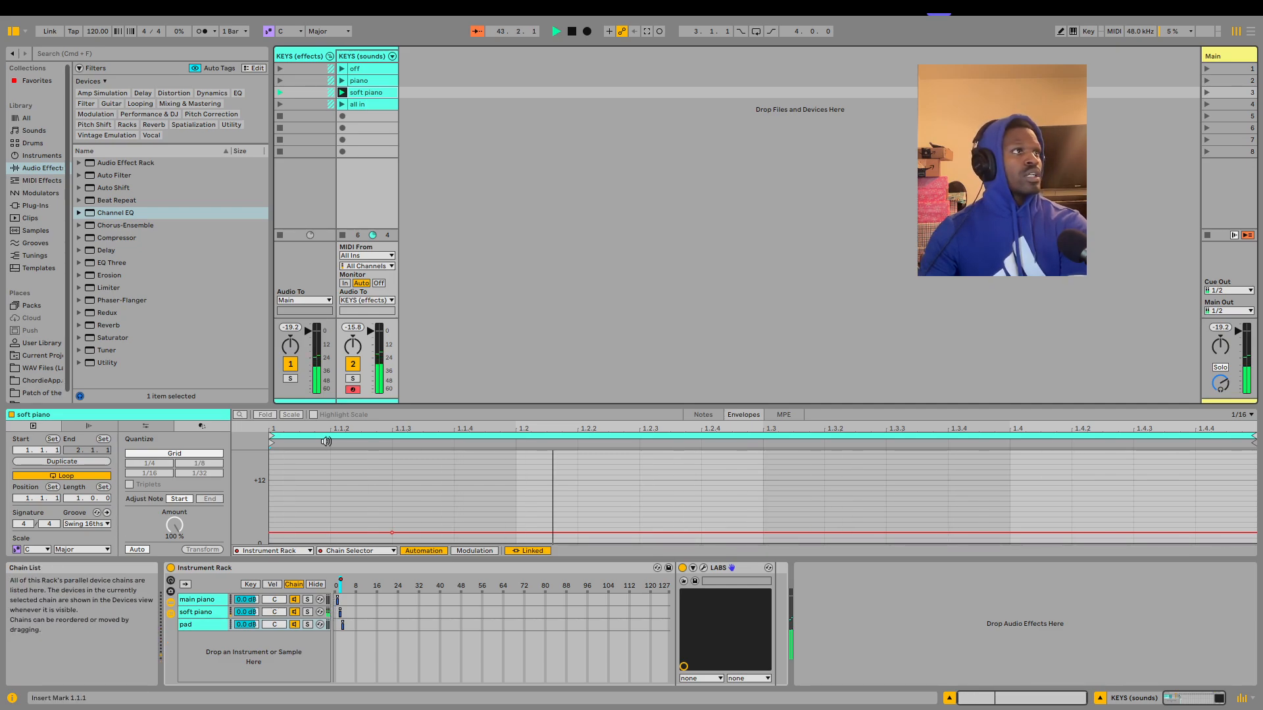
With the "all in" clip open, extend the main piano and soft piano zones to position 3 so they overlap the pad's zone
click(355, 105)
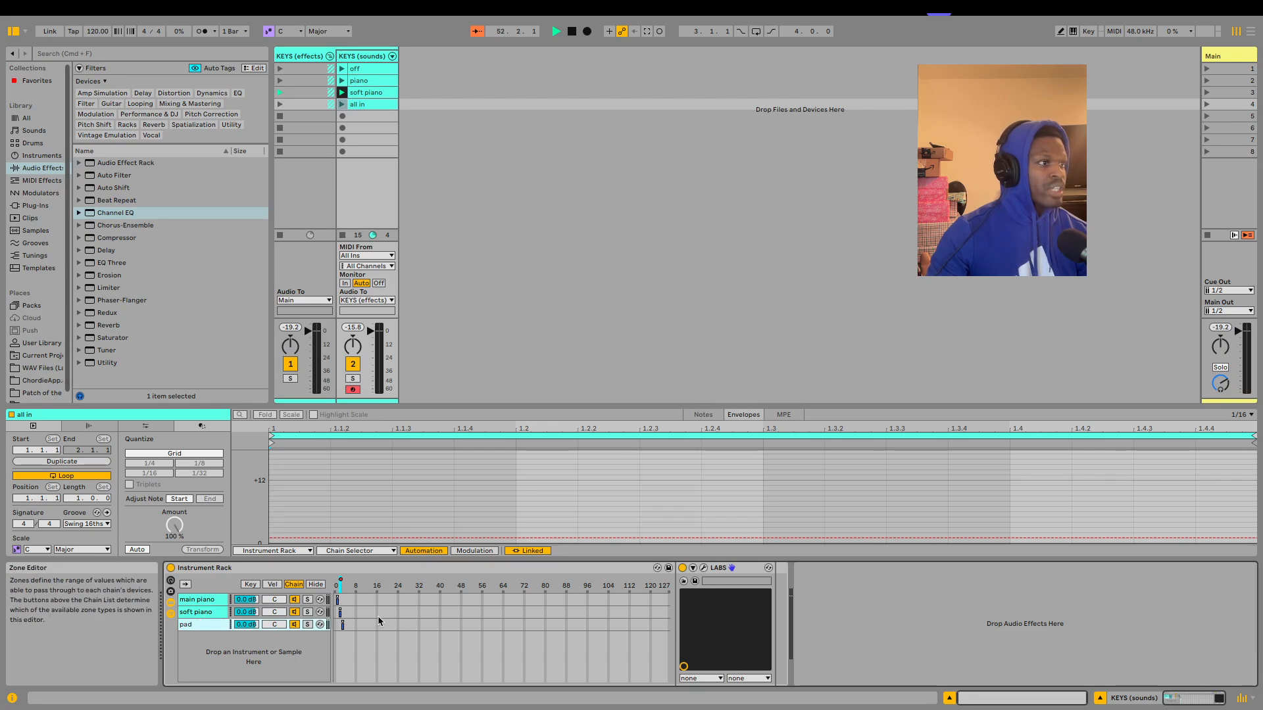
click(338, 599)
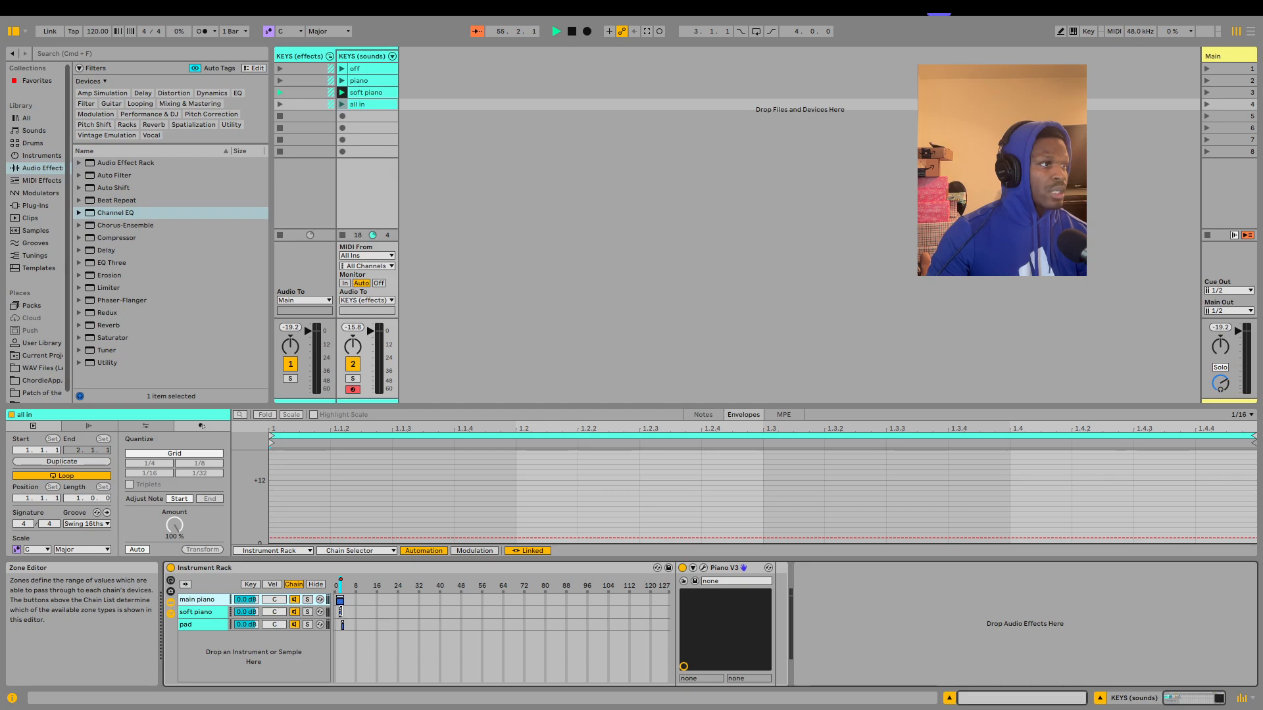
click(342, 624)
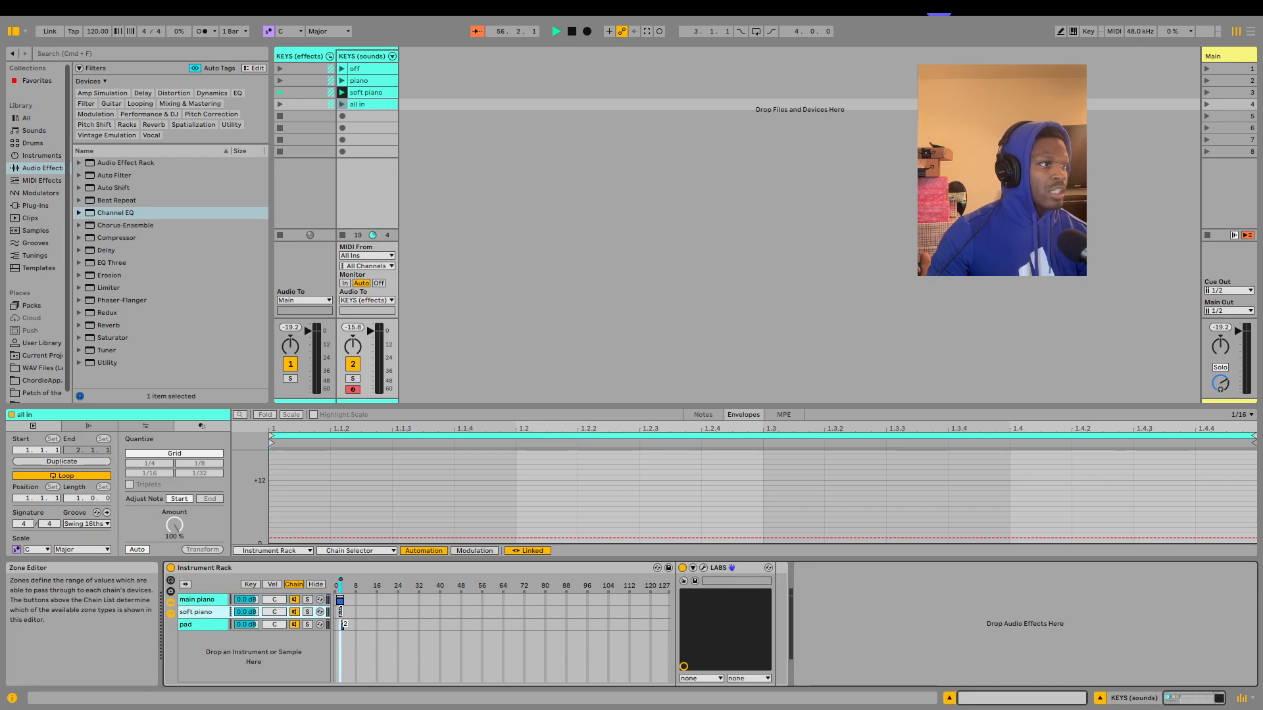
mouse_move(342, 624)
mouse_down()
mouse_move(452, 613)
mouse_move(340, 612)
mouse_up()
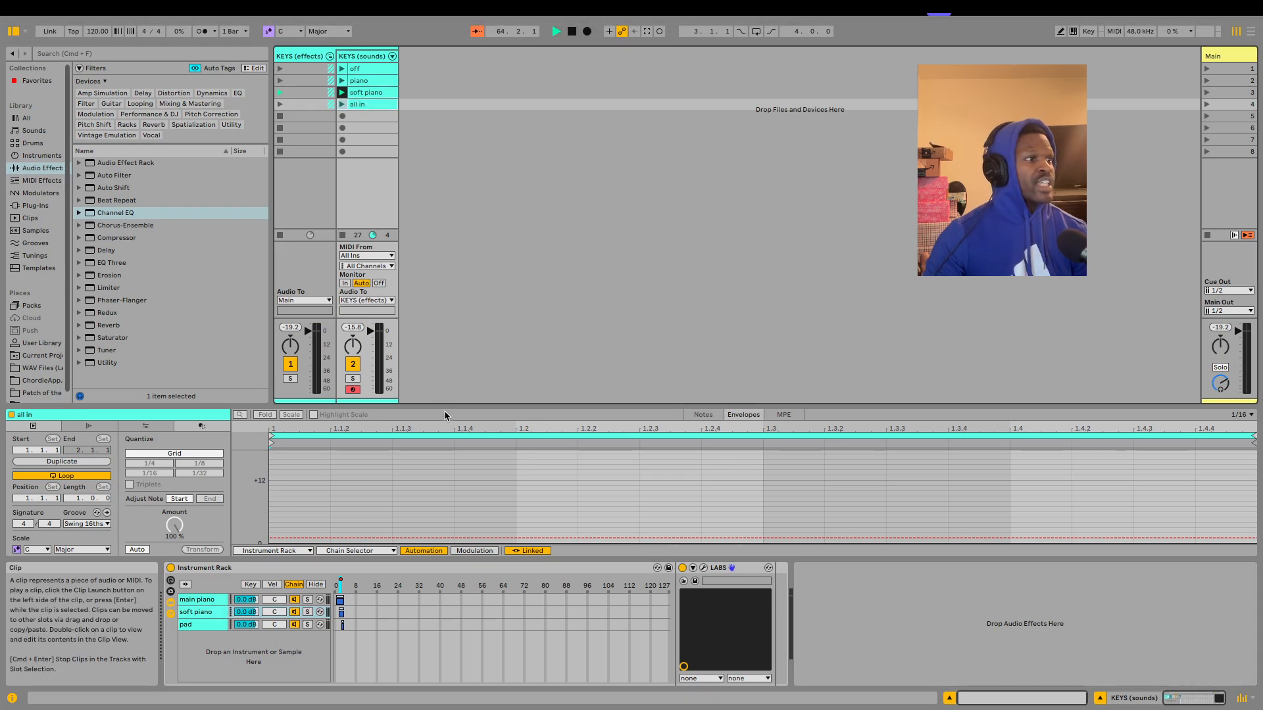
Set the "all in" clip's Chain Selector automation to a flat 3 and move the rack's chain selector to 3
click(428, 533)
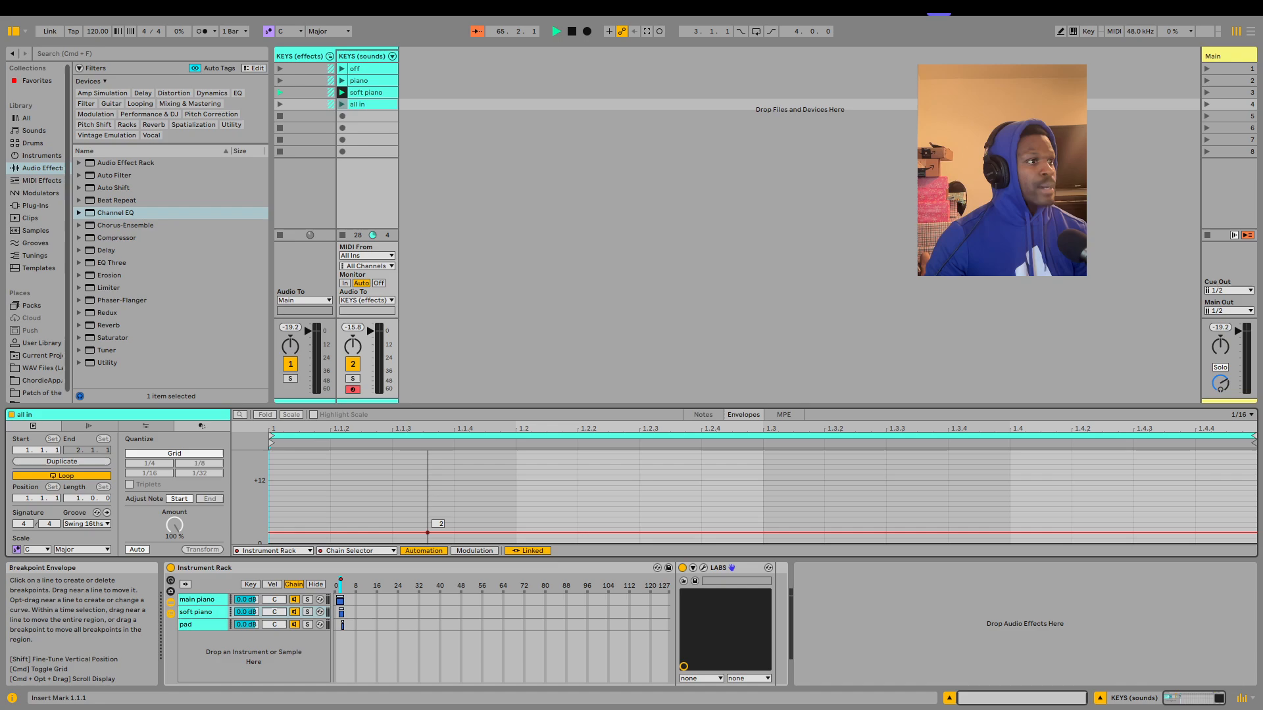
drag(428, 533, 428, 532)
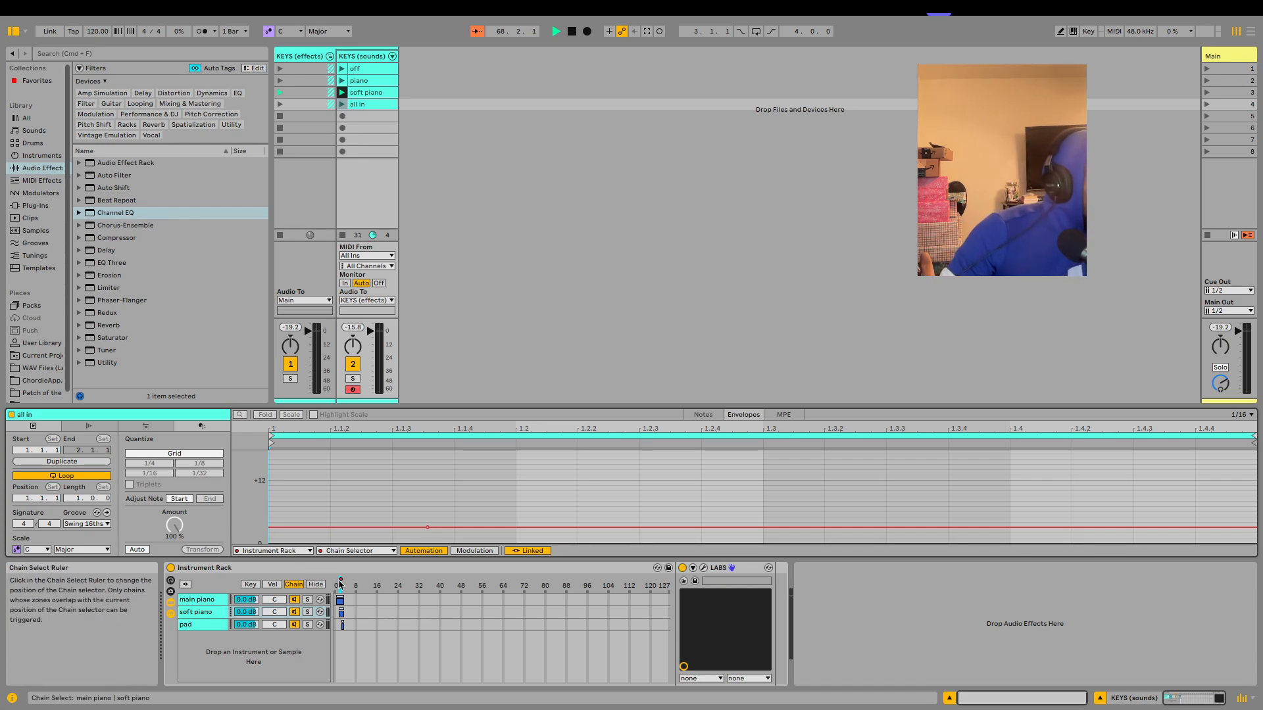
click(340, 588)
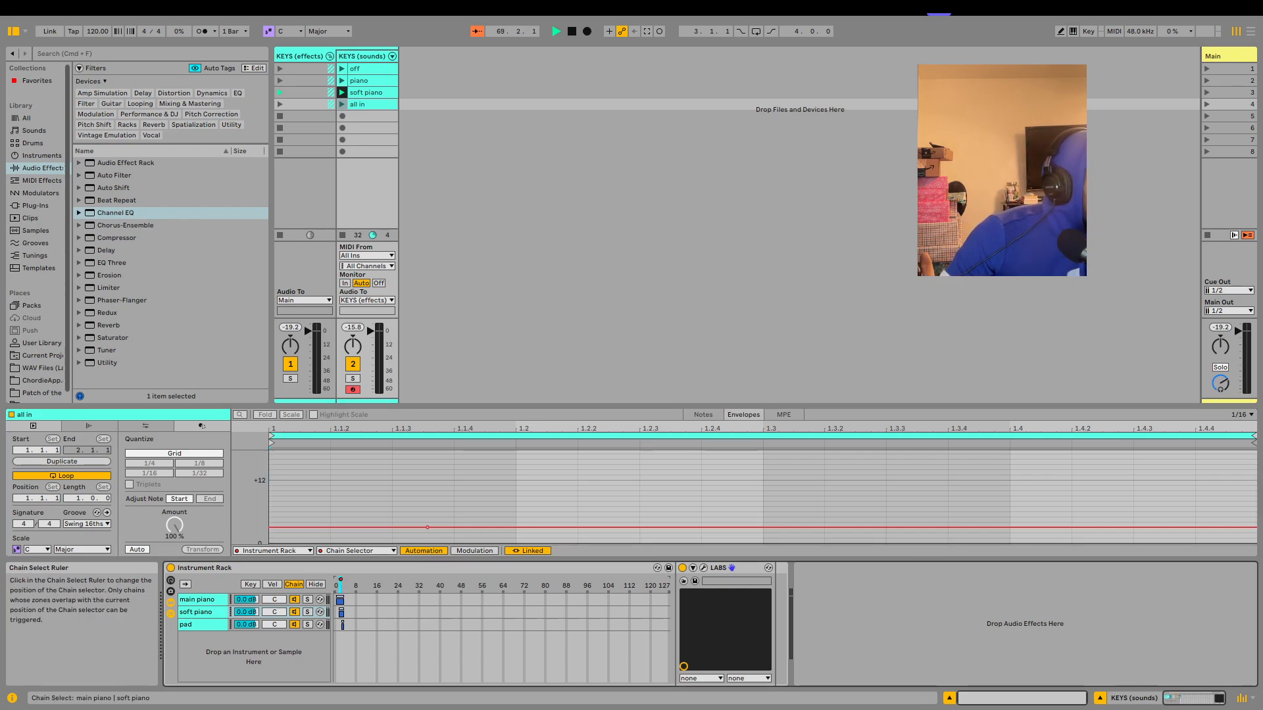
drag(340, 585, 343, 585)
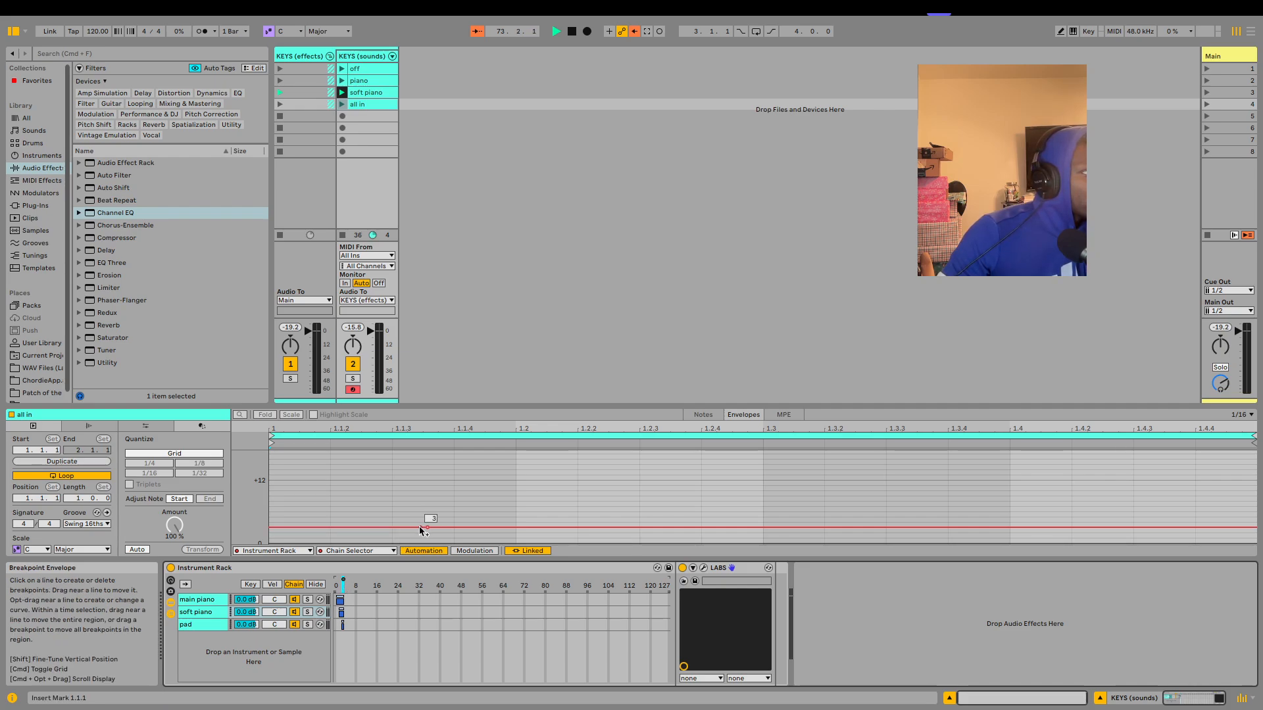
drag(420, 527, 420, 522)
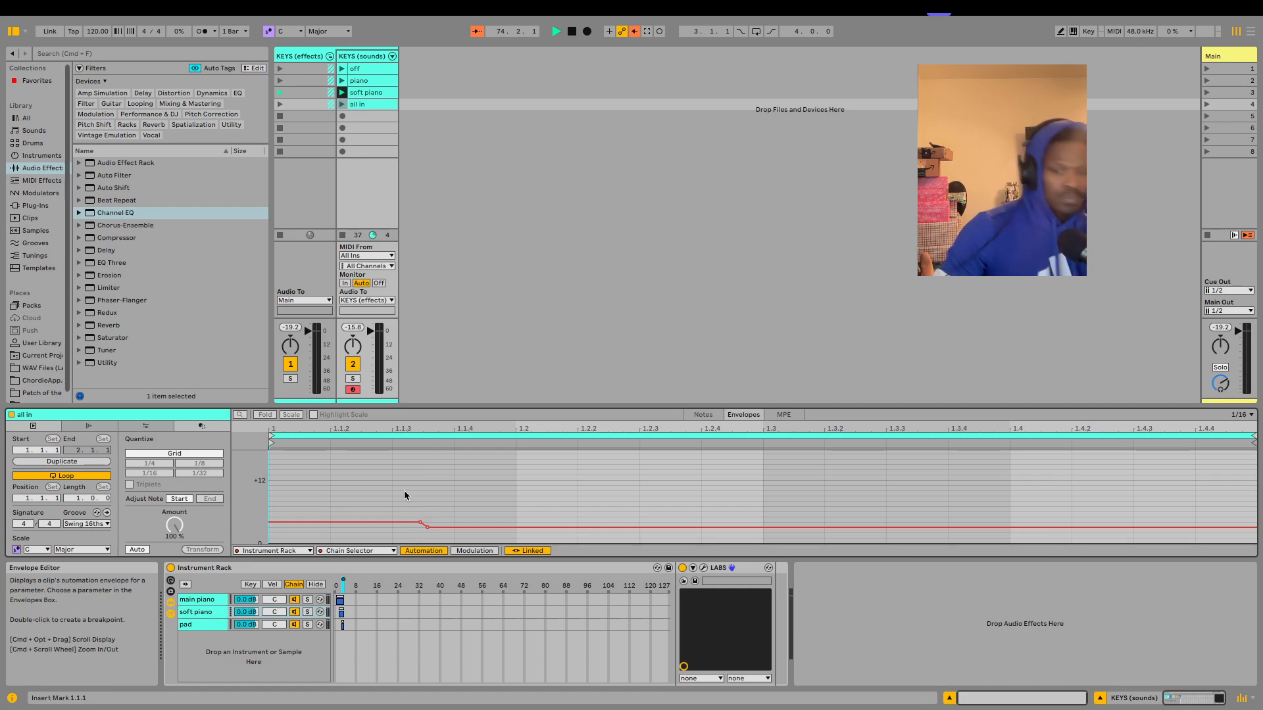
key(super+z)
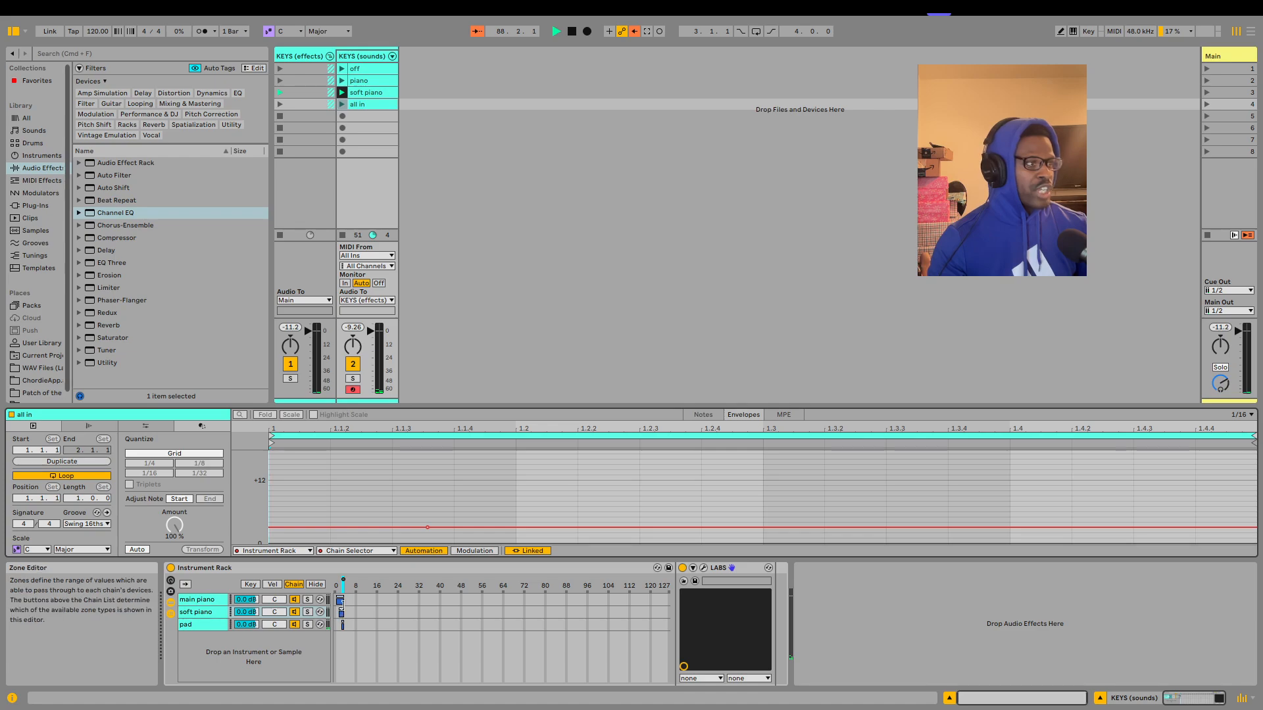
Launch the "off", "piano", "soft piano" and "all in" clips in turn to check how the chain selector switches
click(342, 69)
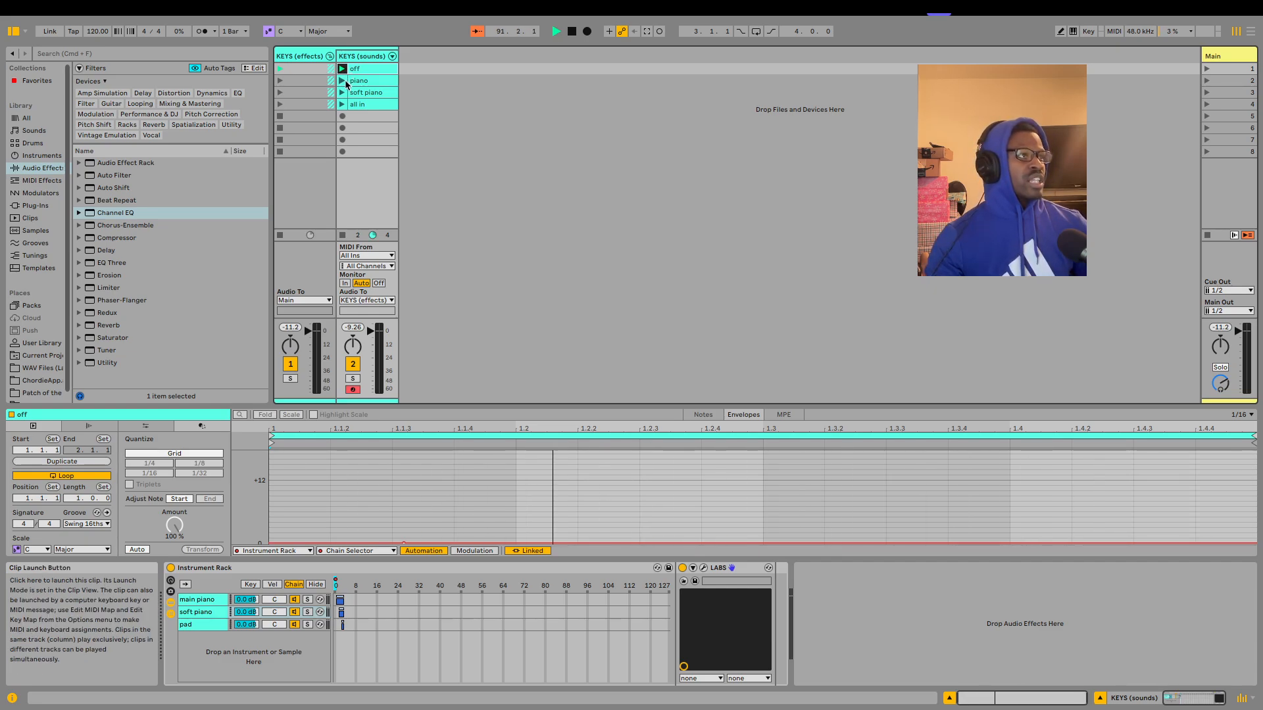
click(344, 83)
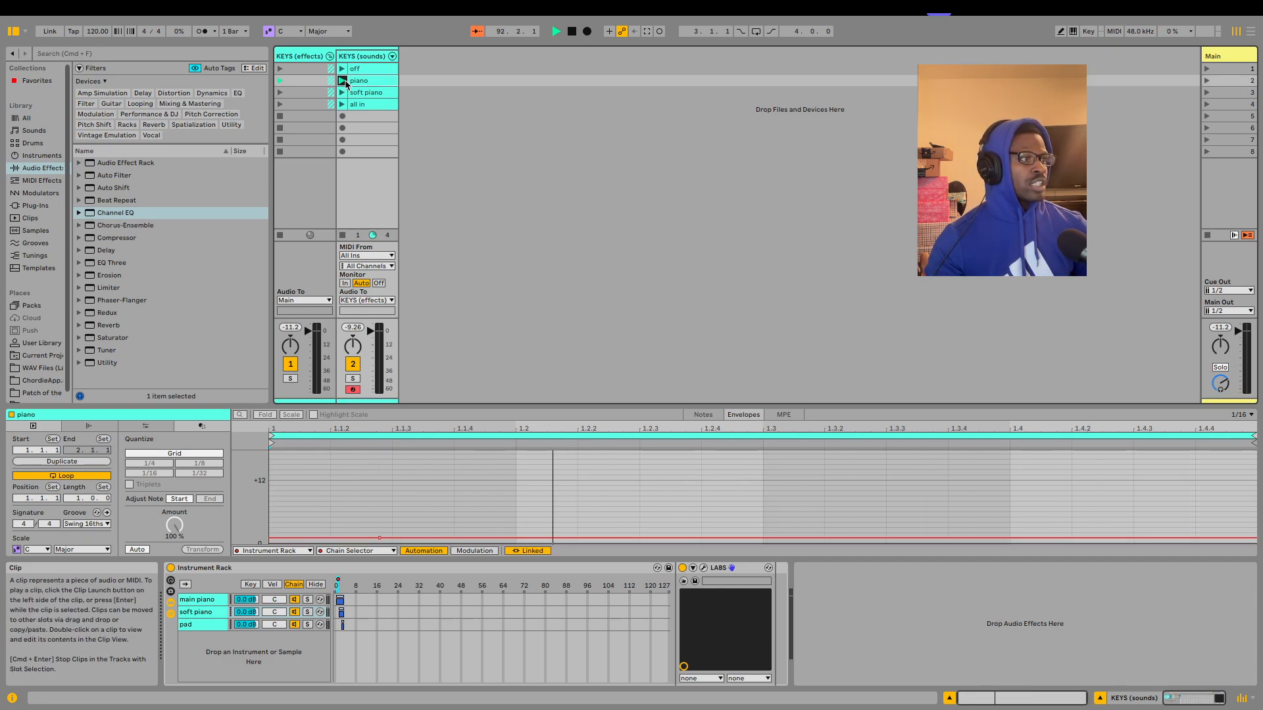
click(343, 93)
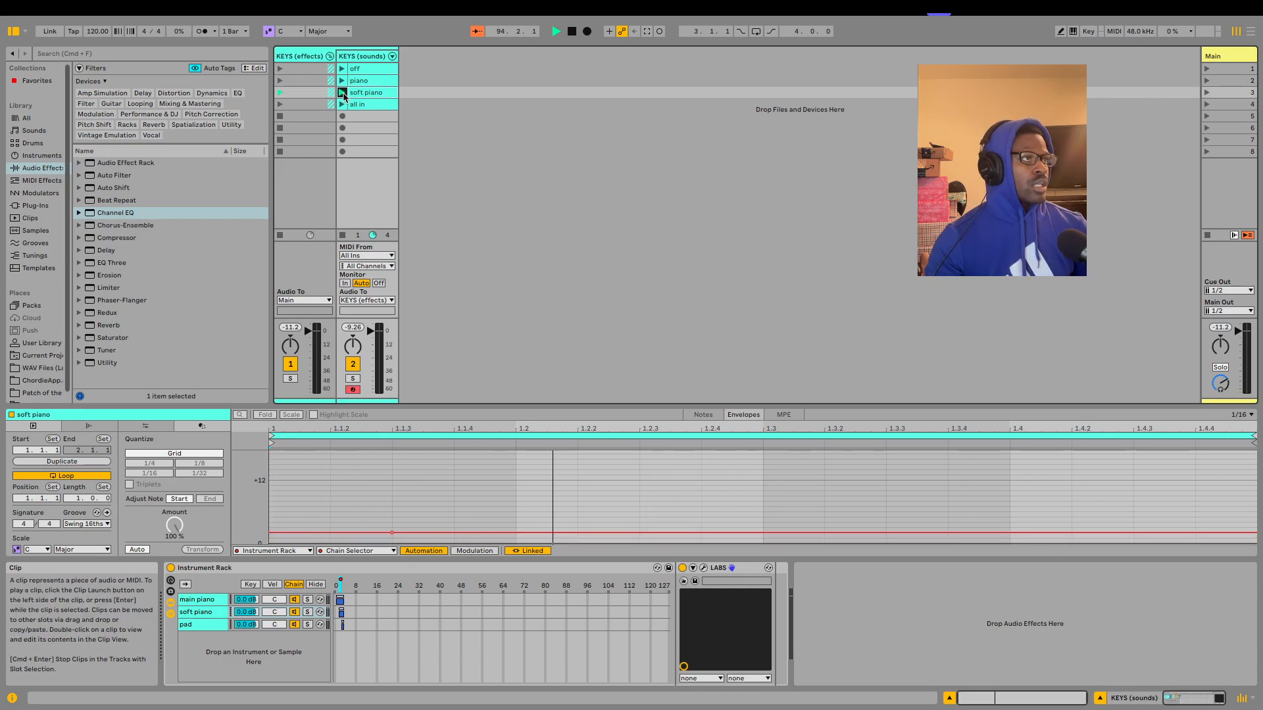
click(343, 104)
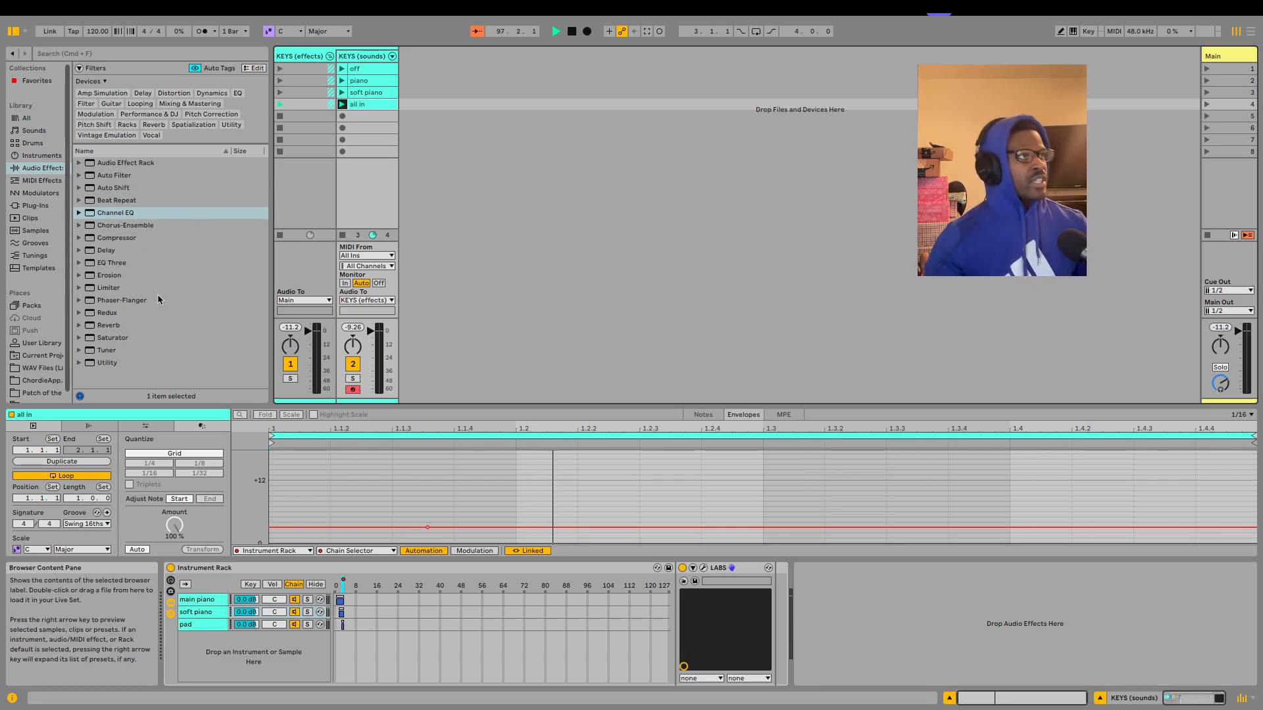
Turn off looping for the "off" clip and set its launch quantization to None
click(367, 69)
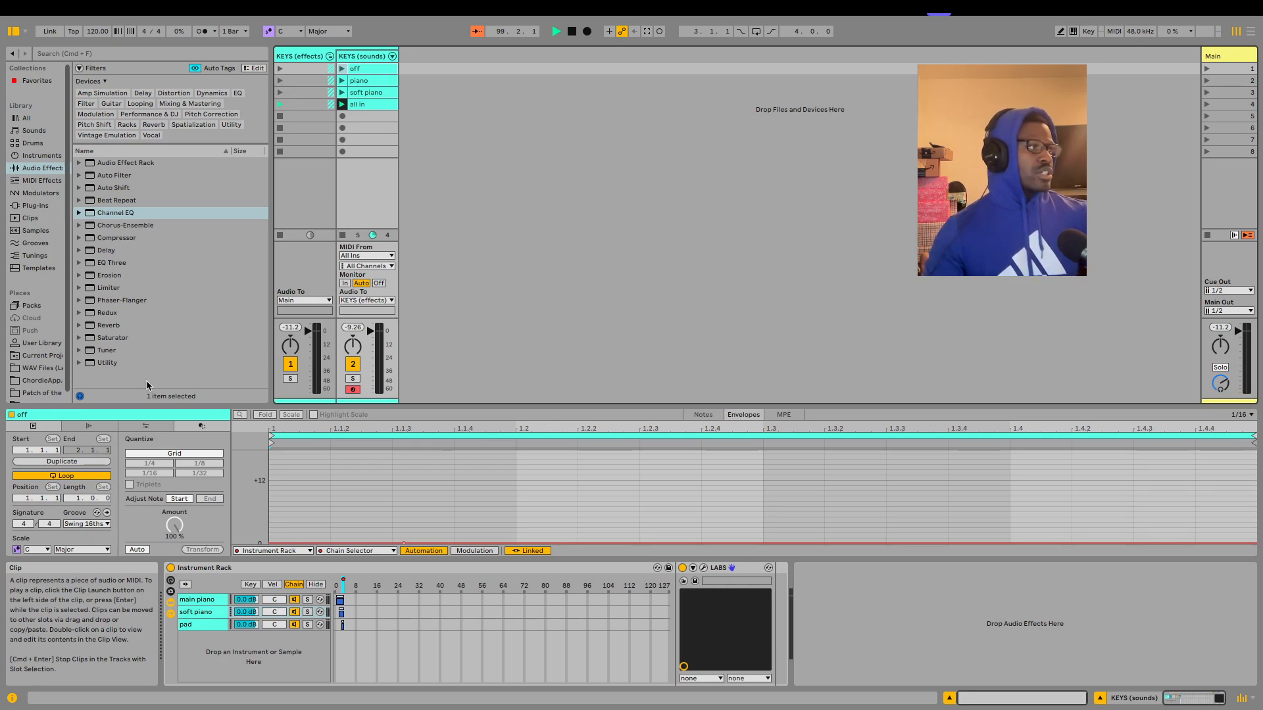
click(66, 480)
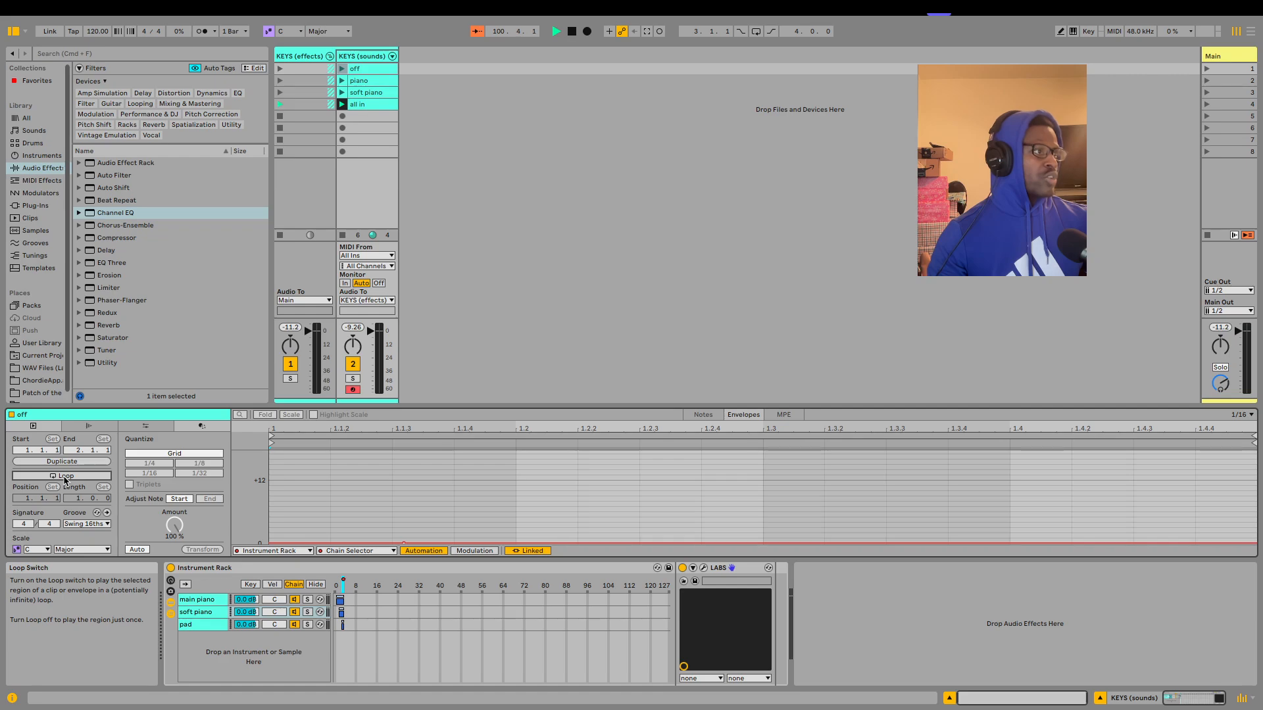
click(89, 426)
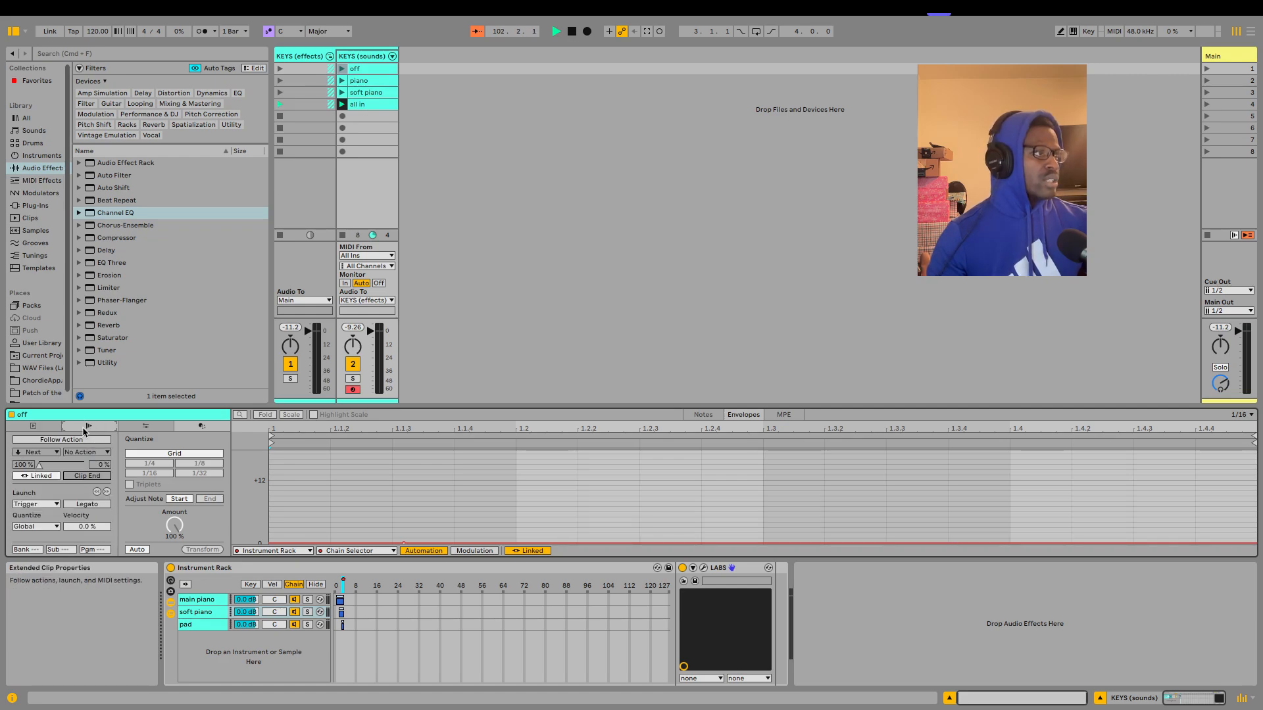
click(58, 527)
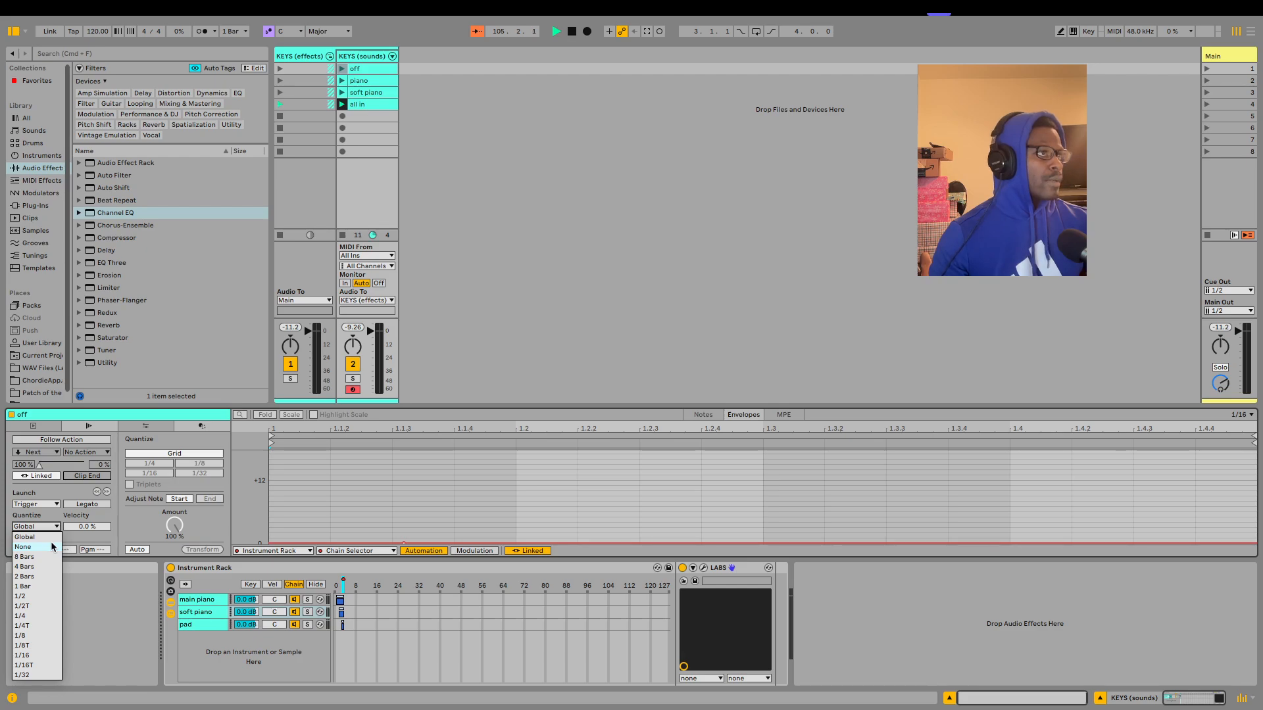
click(53, 547)
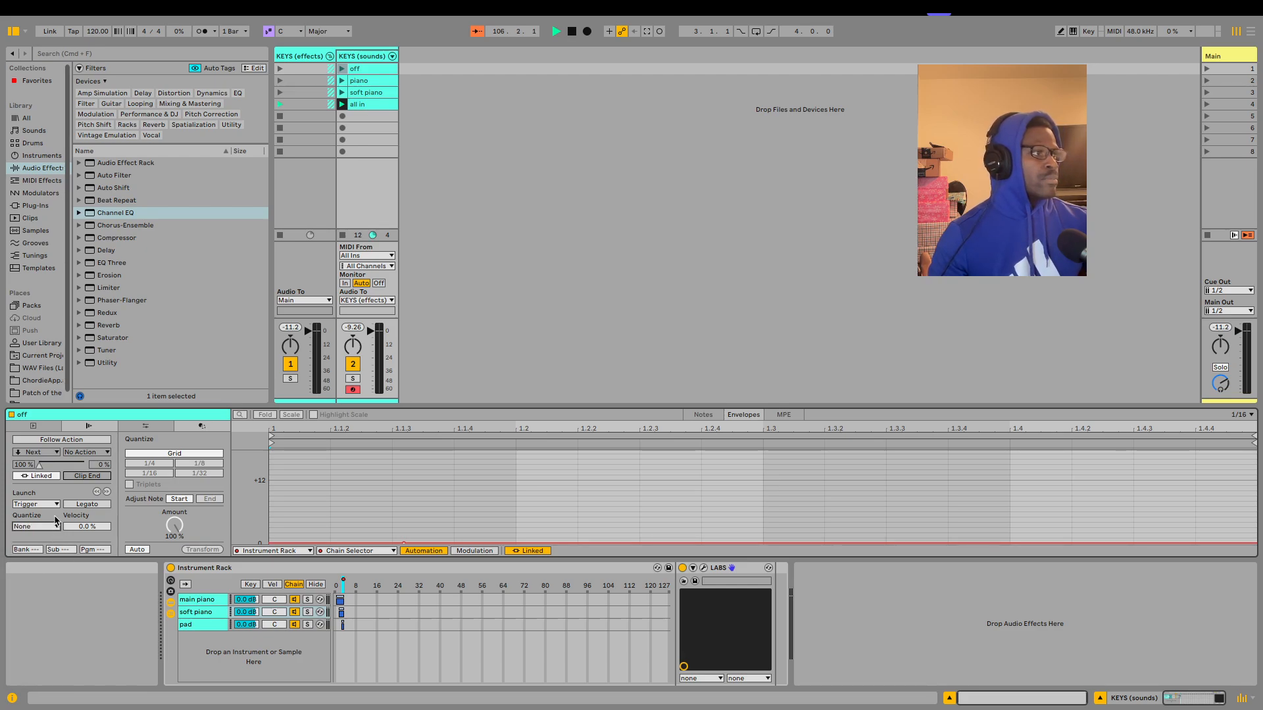
Set the "piano" clip's launch quantization to None and turn off its looping
click(366, 82)
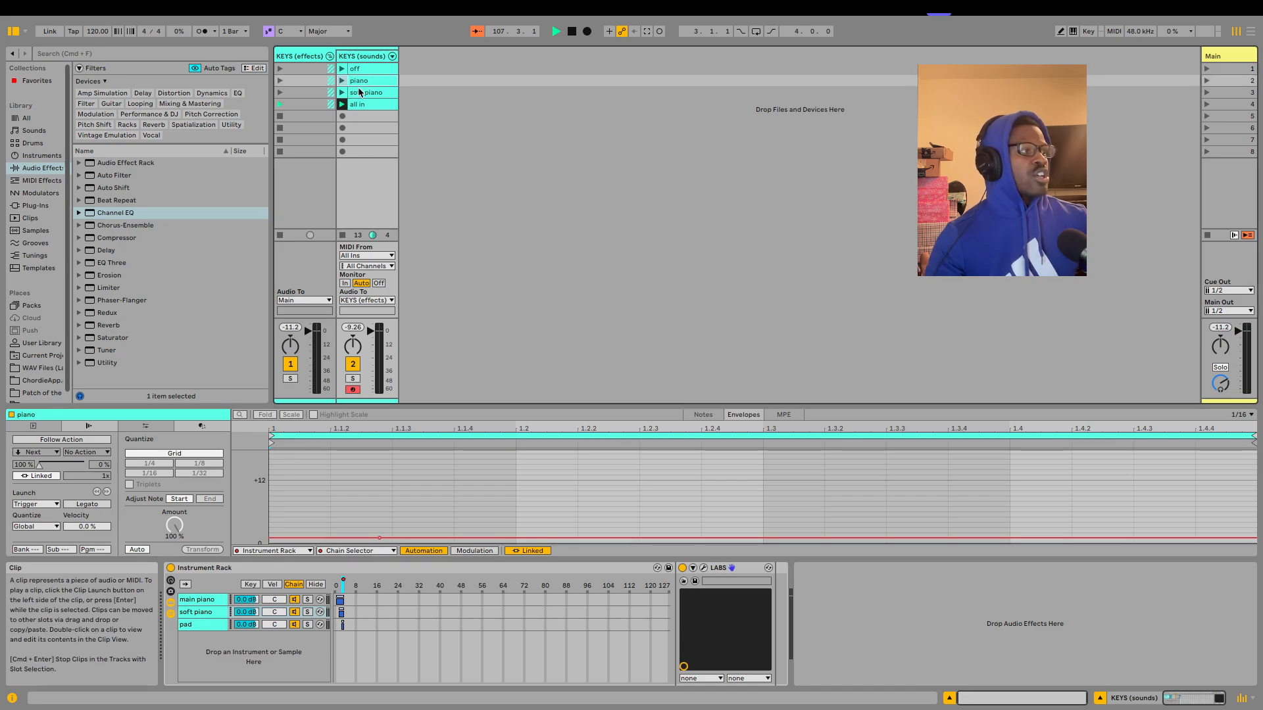
click(52, 527)
click(53, 546)
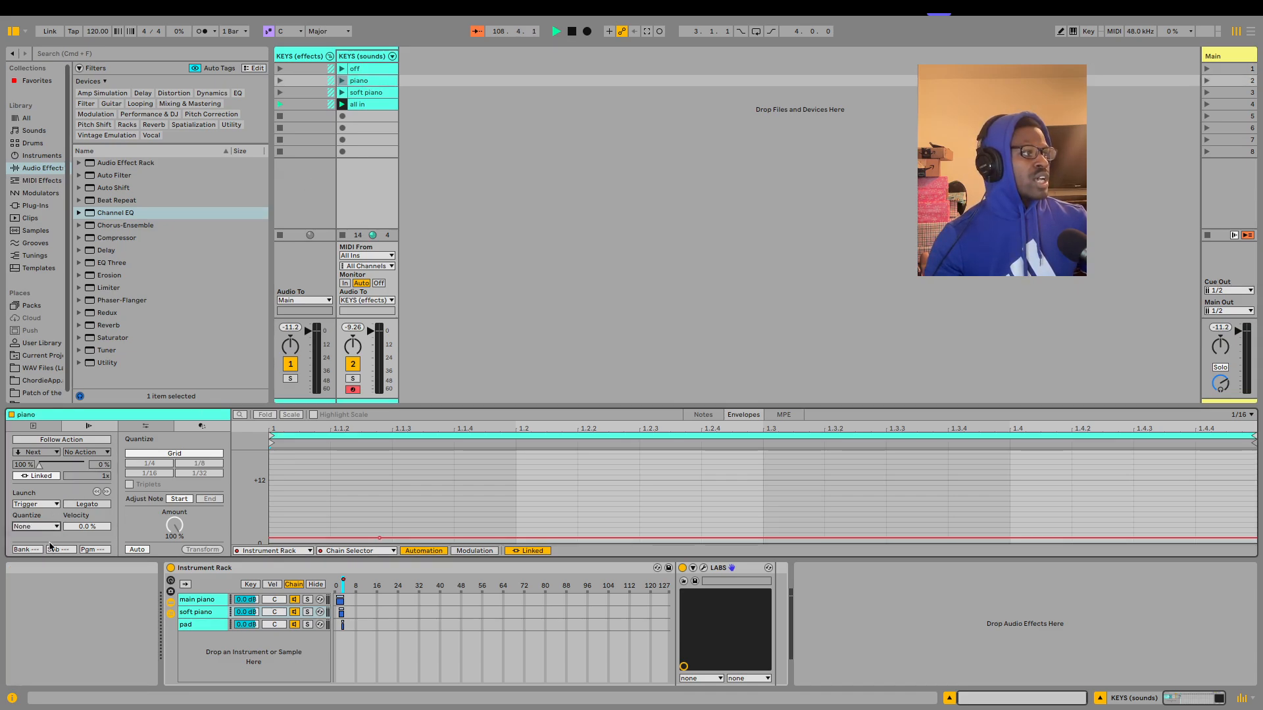
click(43, 426)
click(62, 476)
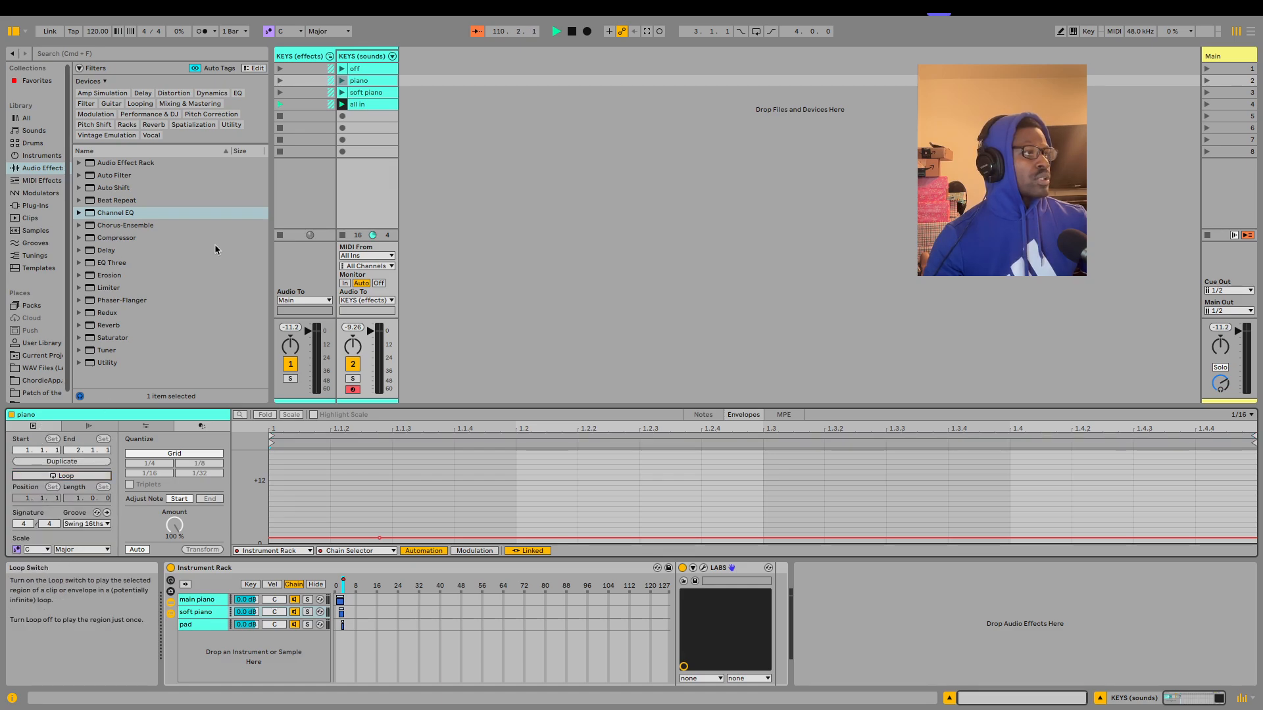
Turn off looping for the "soft piano" clip and set its launch quantization to None
click(355, 94)
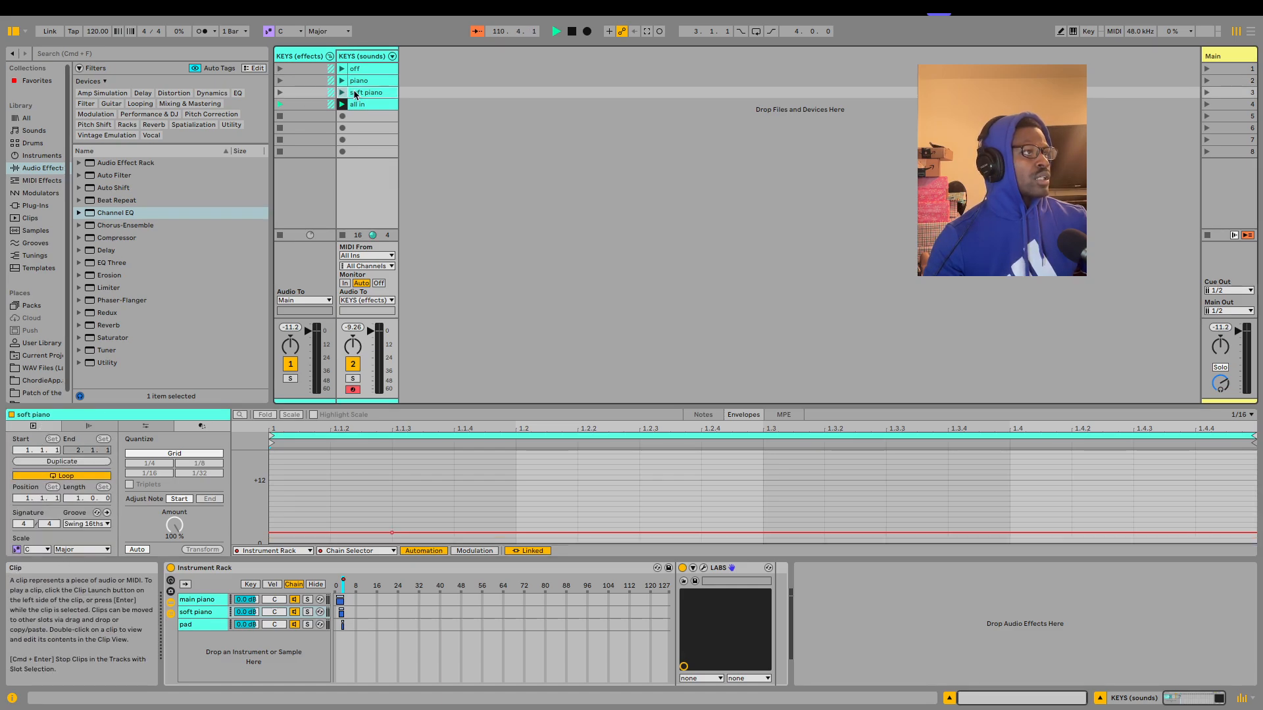
click(25, 476)
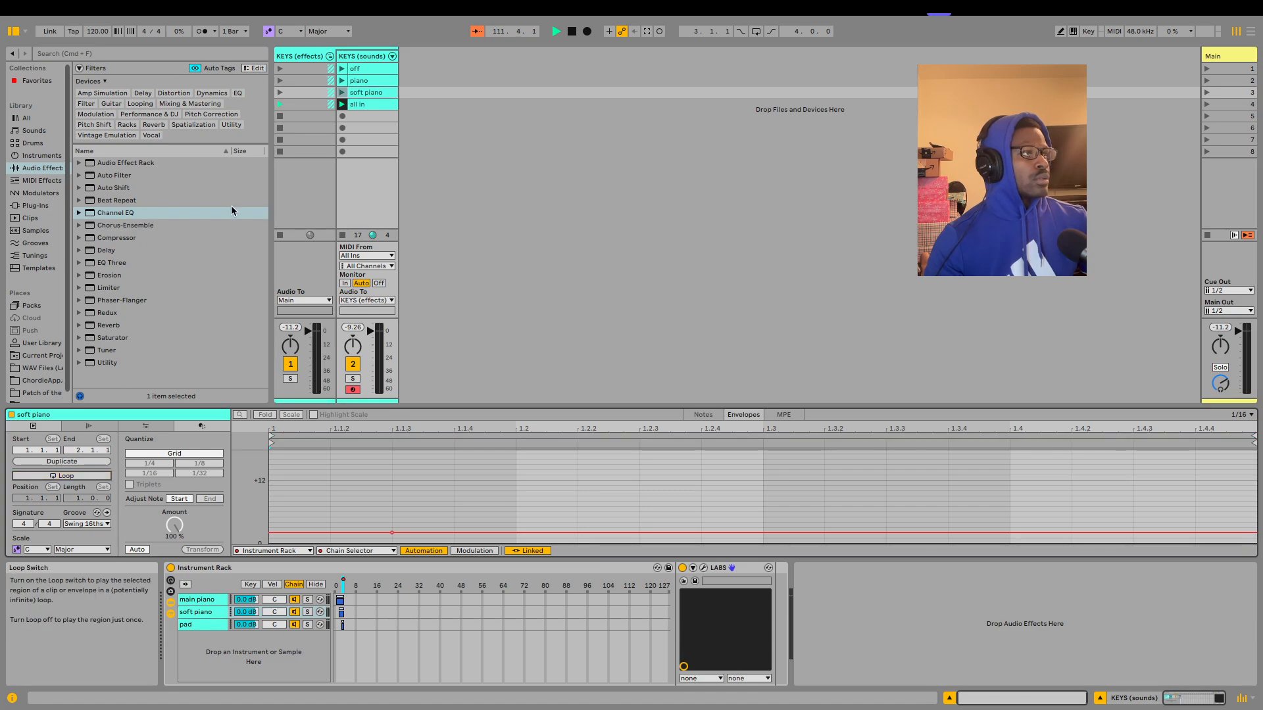
click(89, 426)
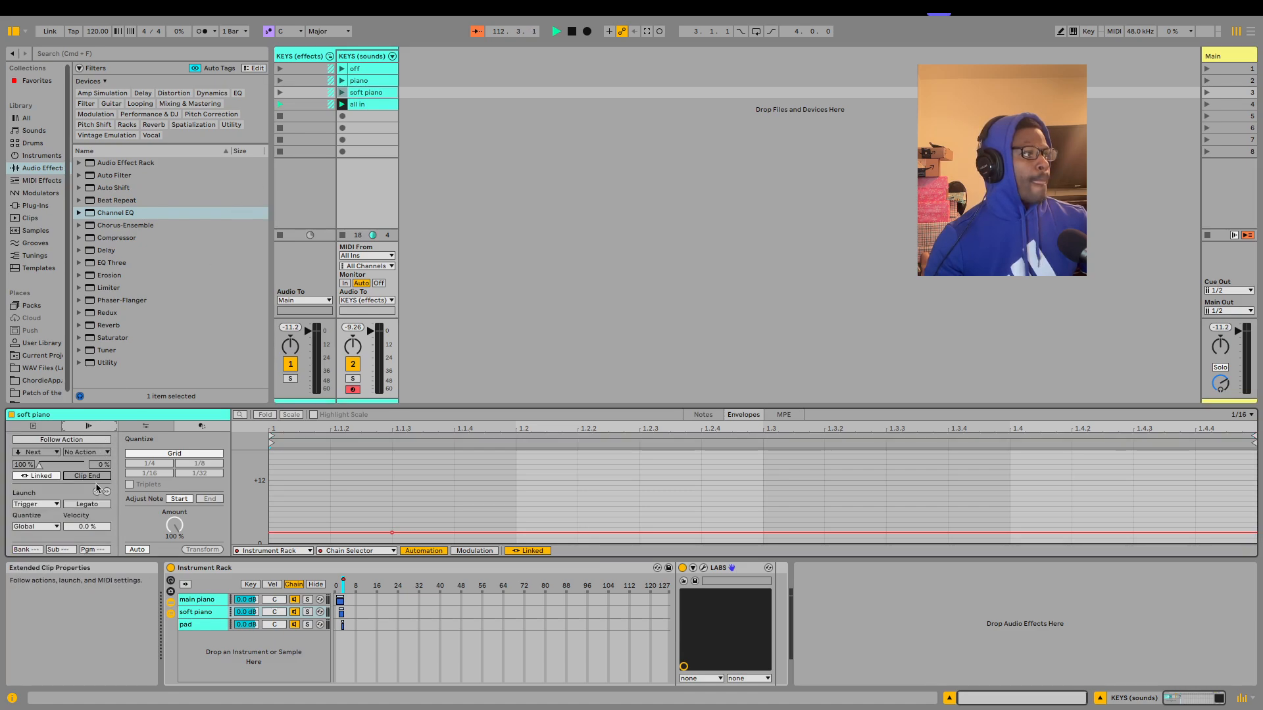
click(52, 527)
click(44, 547)
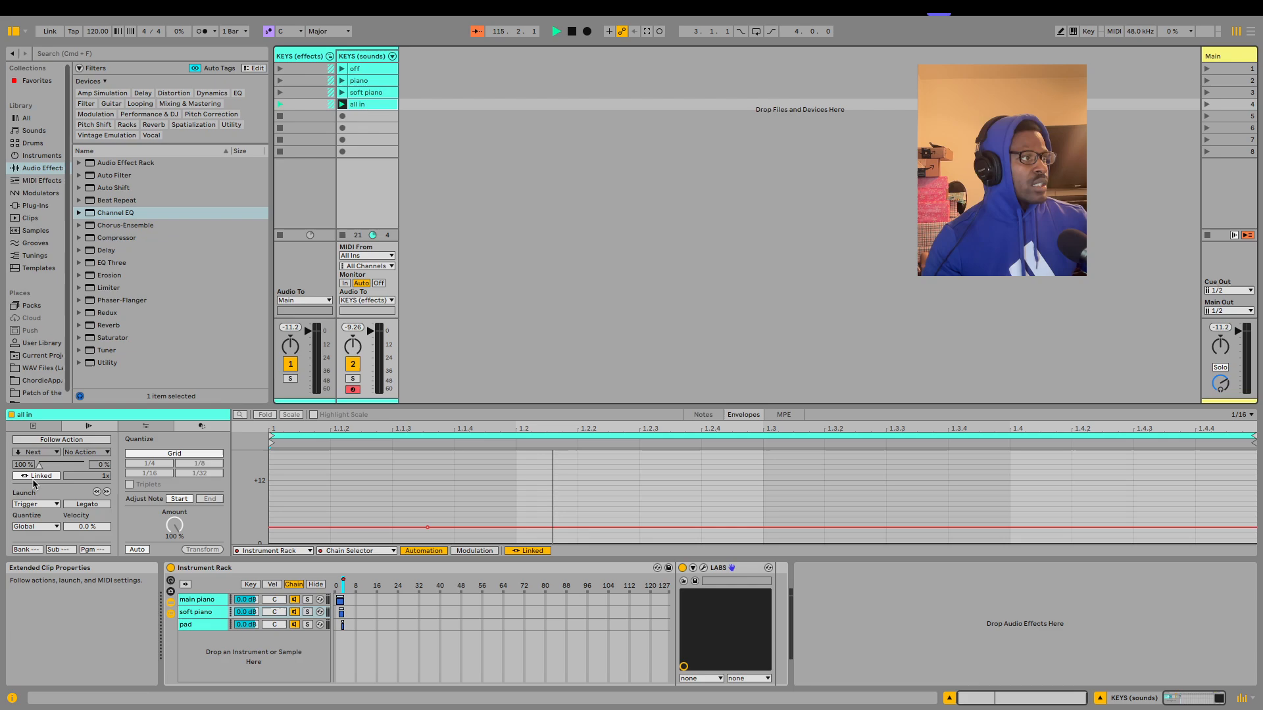
Set the "all in" clip's launch quantization to None and turn off its looping
click(35, 526)
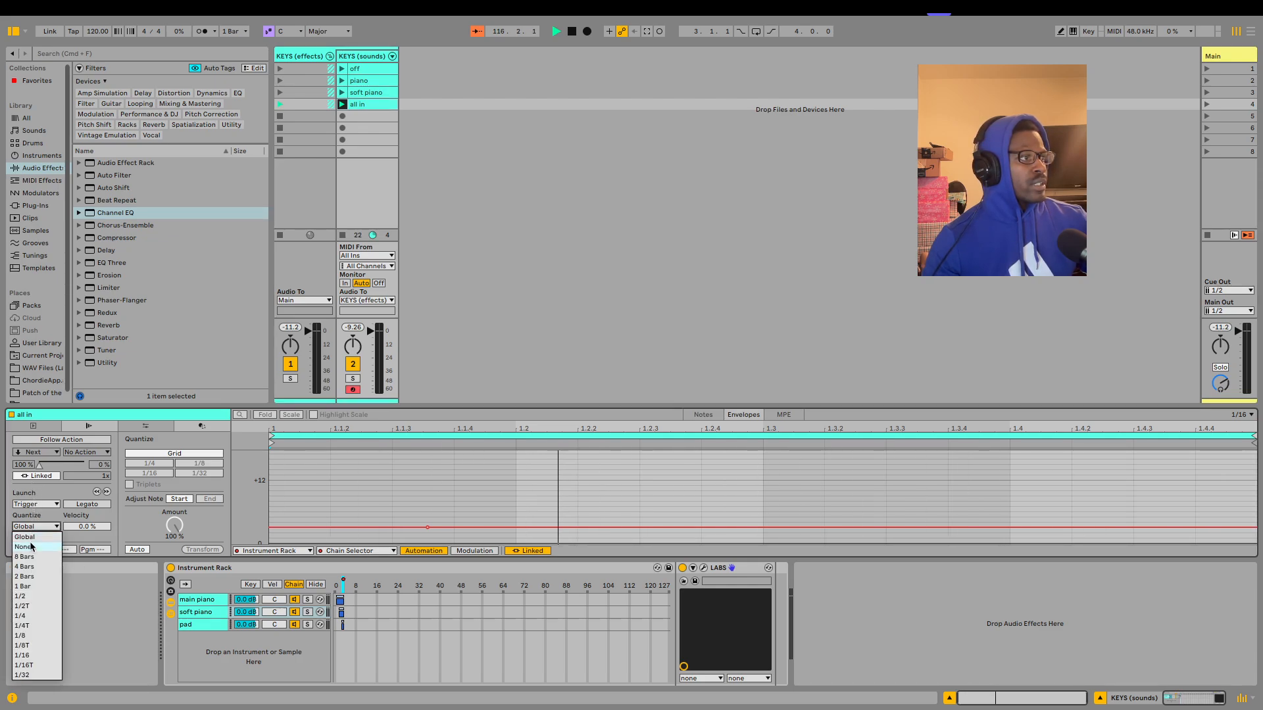
click(33, 537)
click(33, 426)
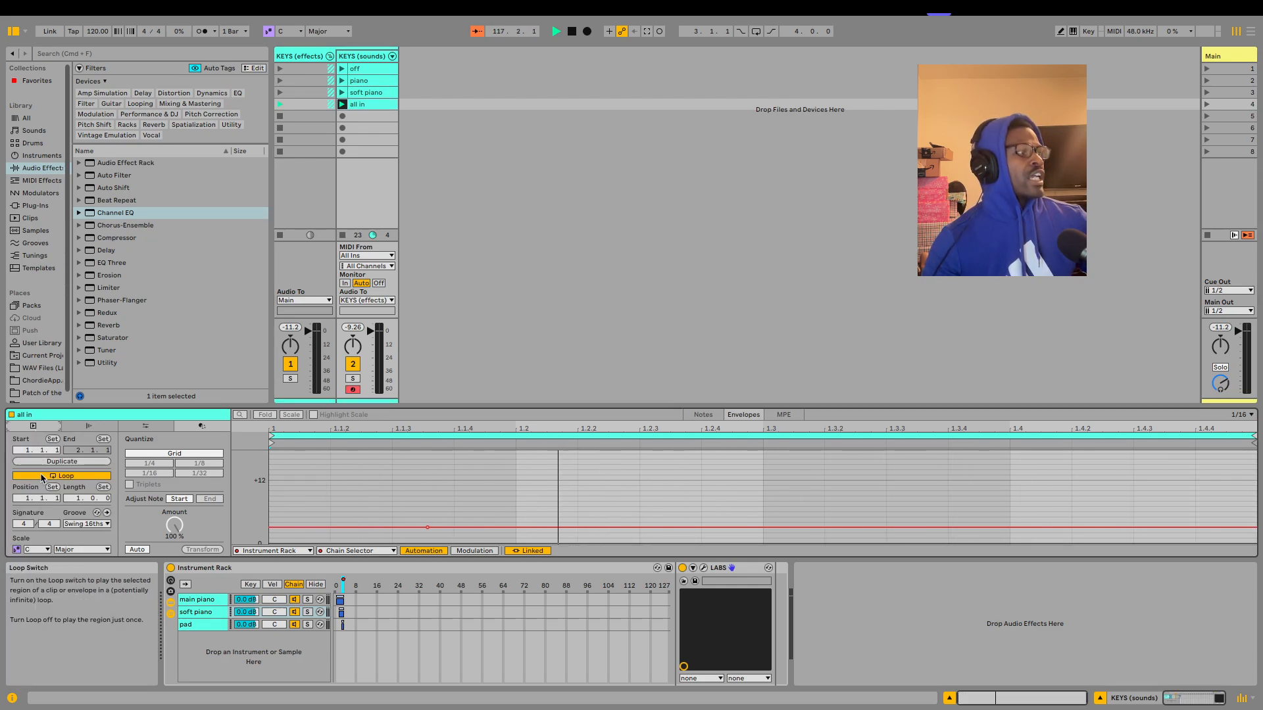
click(62, 476)
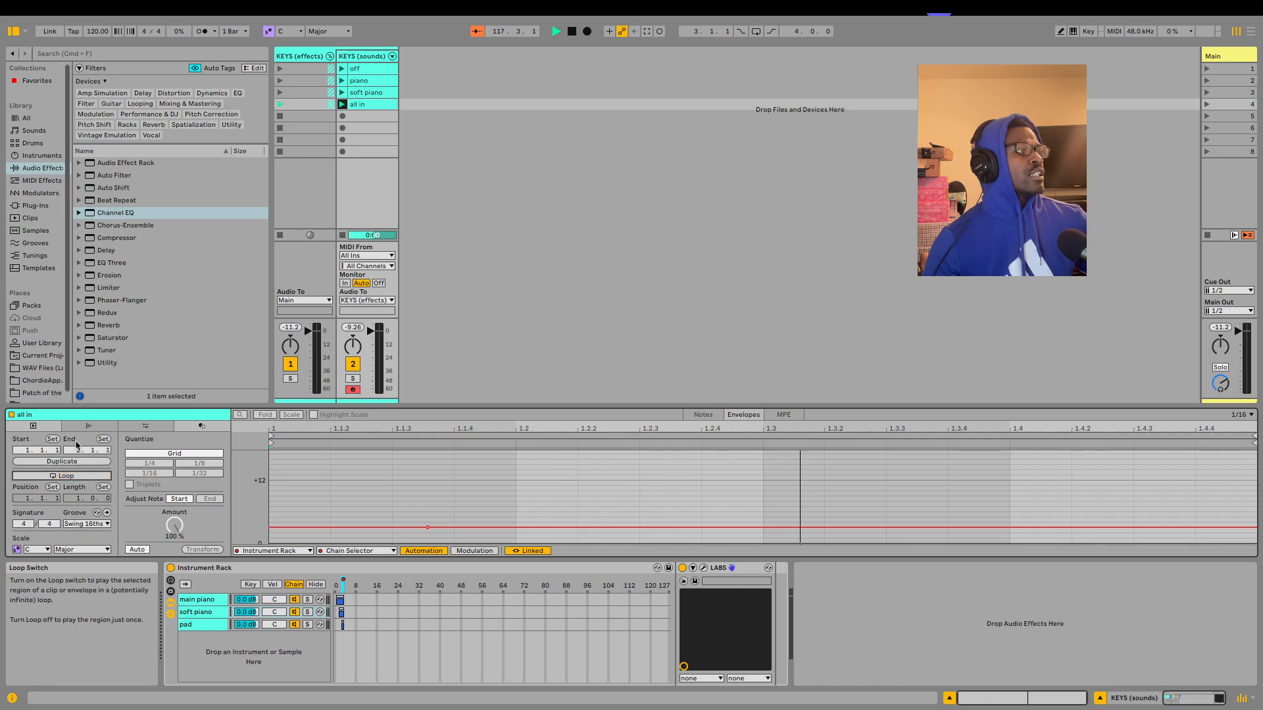
Launch the four clips in sequence to test the unlooped, unquantized sound switching
click(342, 68)
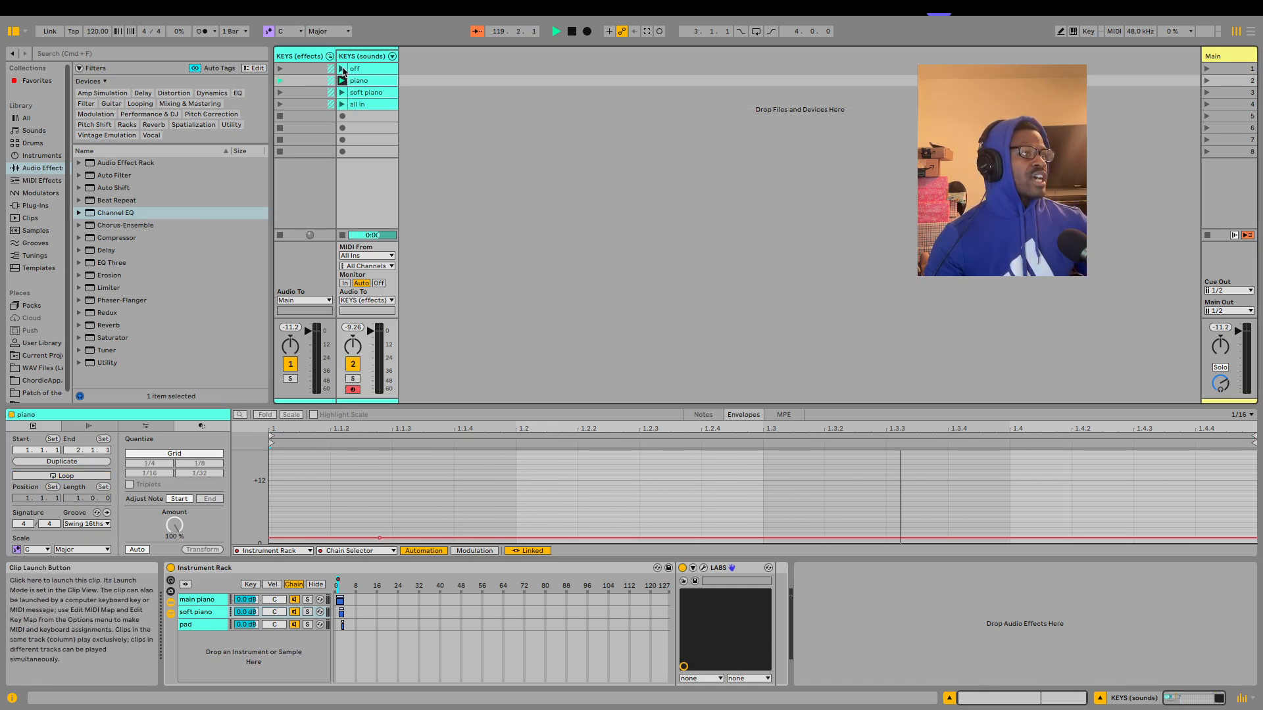
click(341, 80)
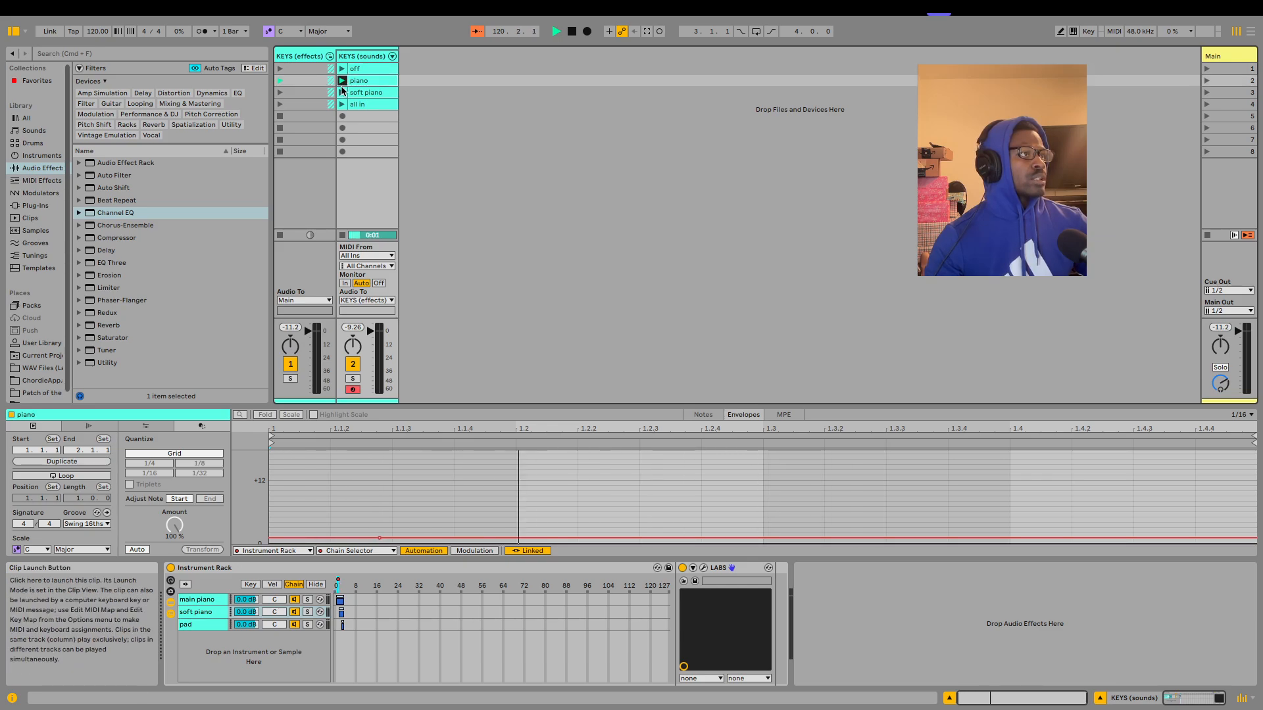
click(342, 92)
click(342, 104)
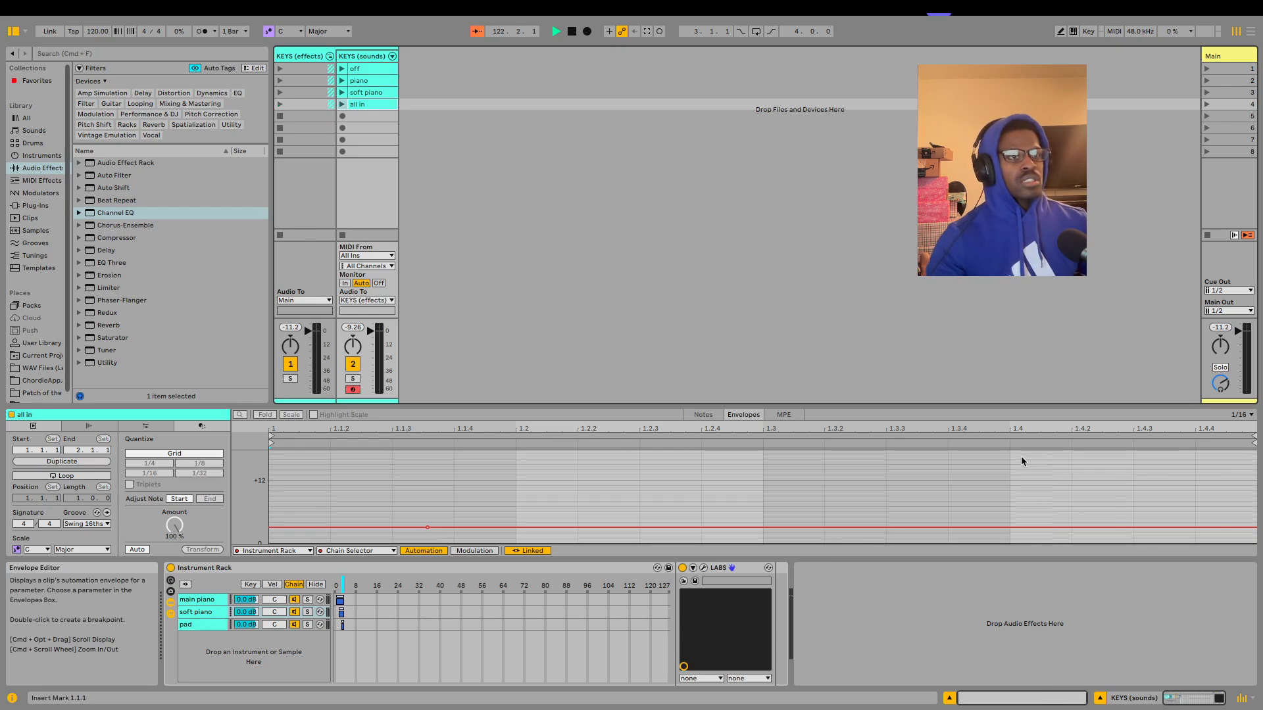
Shorten the "soft piano" and "all in" clips by moving their end markers to 1.1.2
click(342, 92)
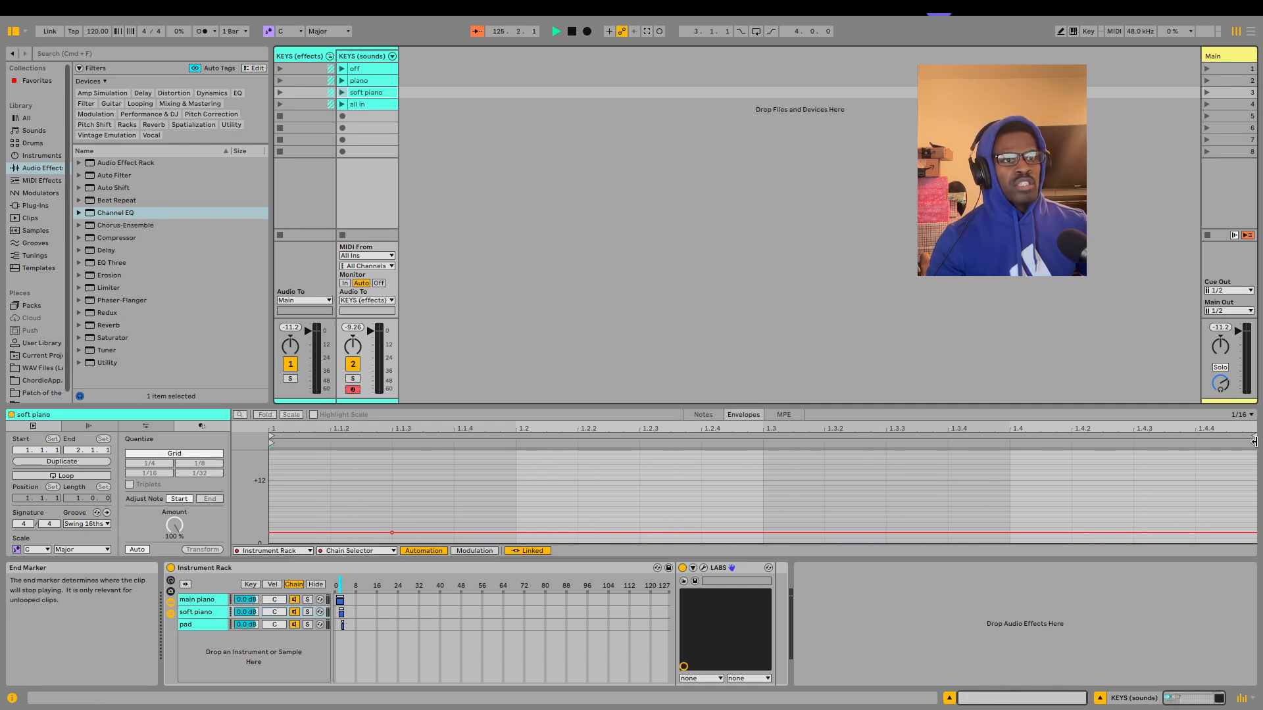
drag(1252, 443, 315, 453)
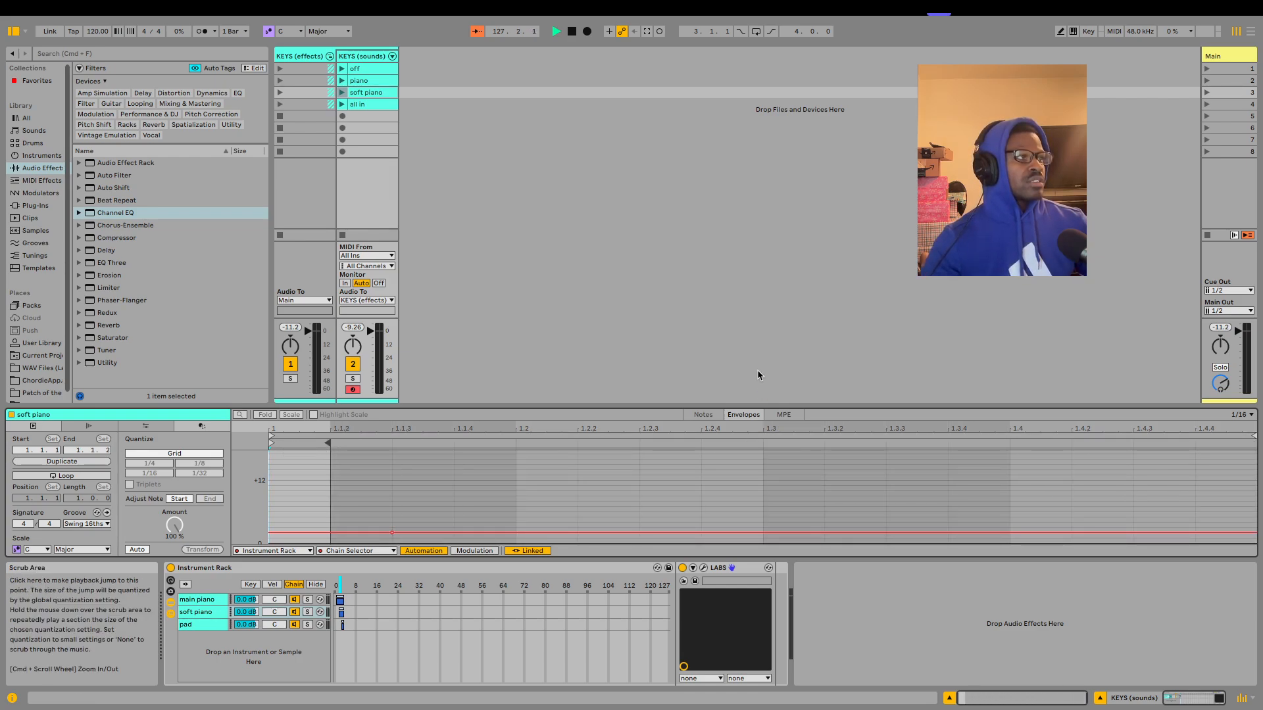
click(359, 103)
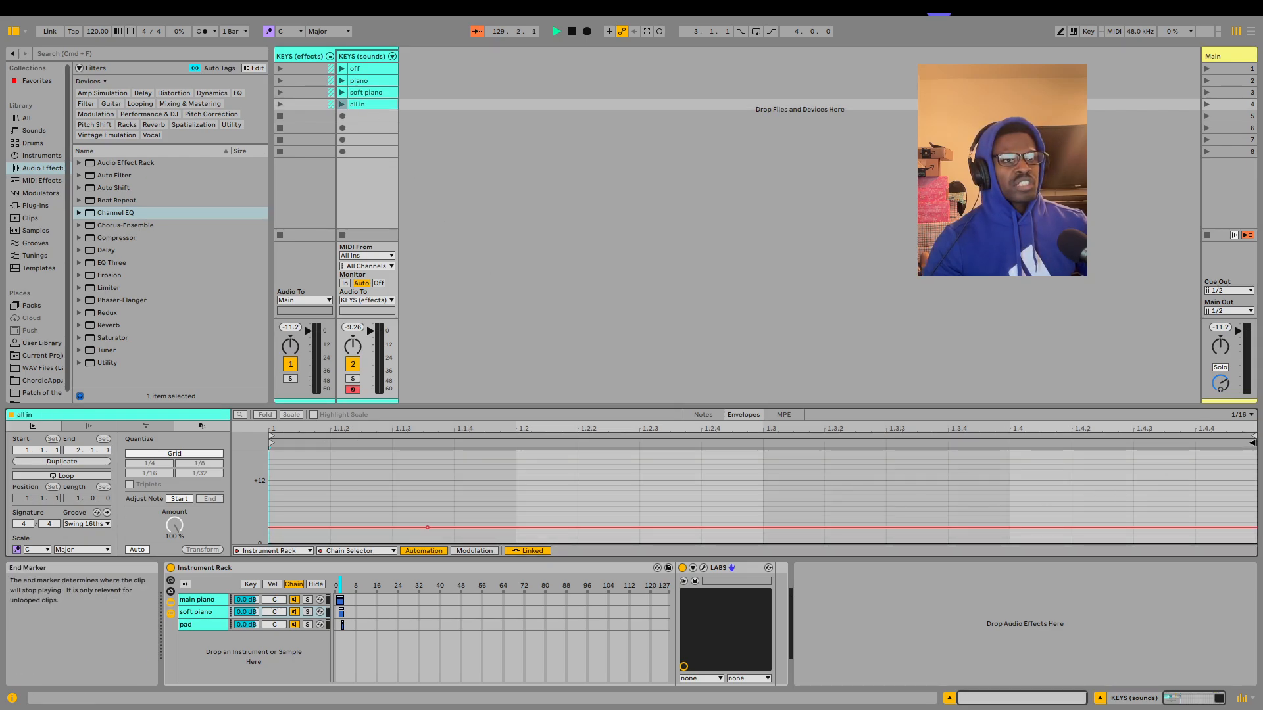
drag(1253, 442, 330, 444)
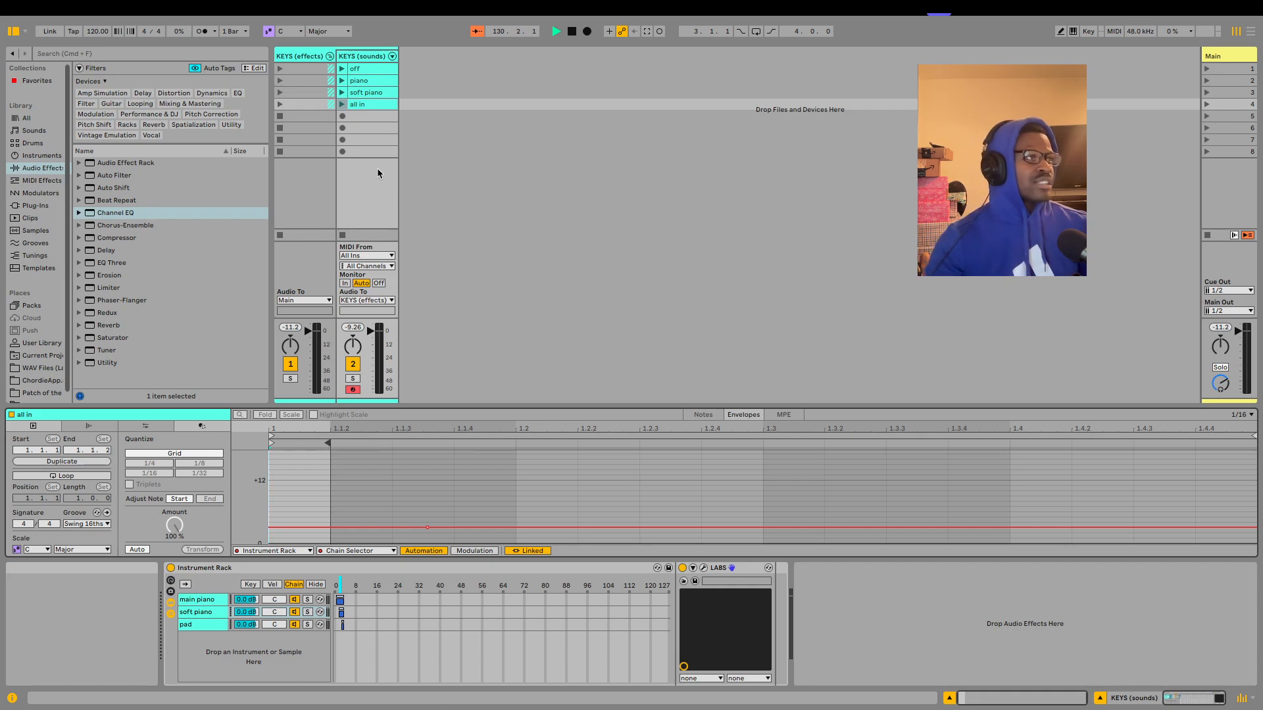
Shorten the "piano" and "off" clips by moving their end markers to 1.1.2
click(374, 82)
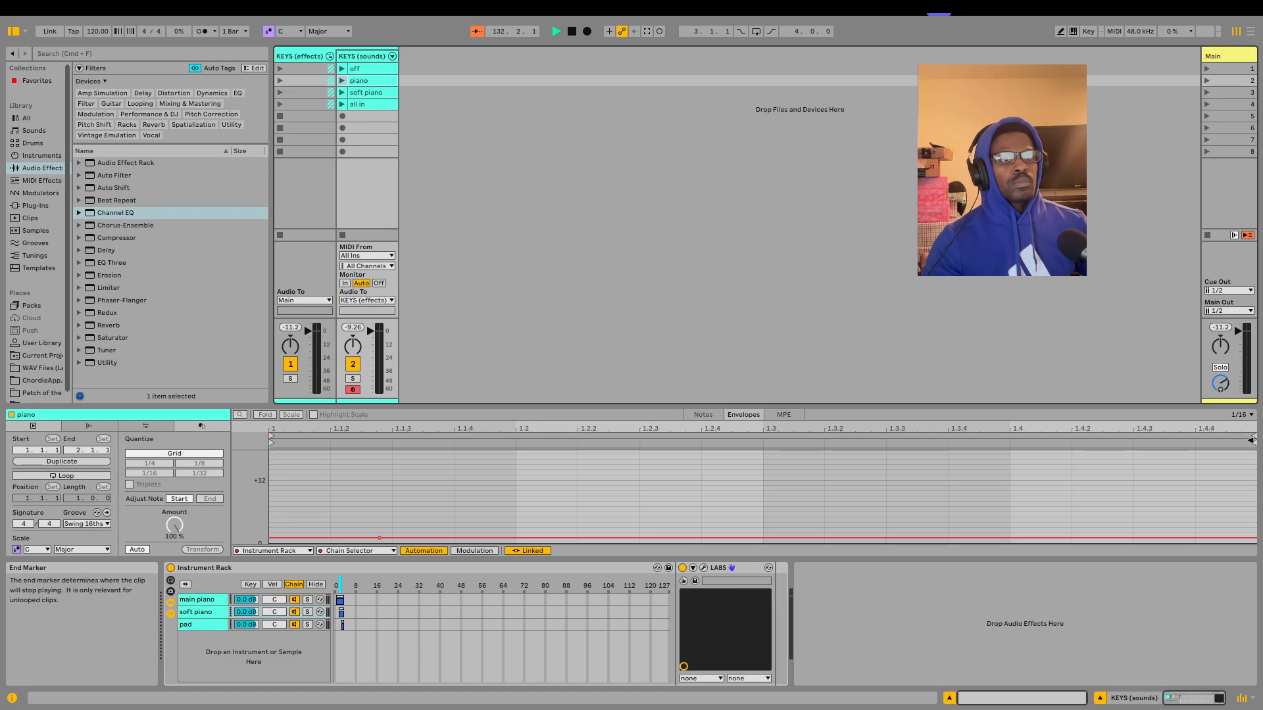
drag(1253, 442, 327, 442)
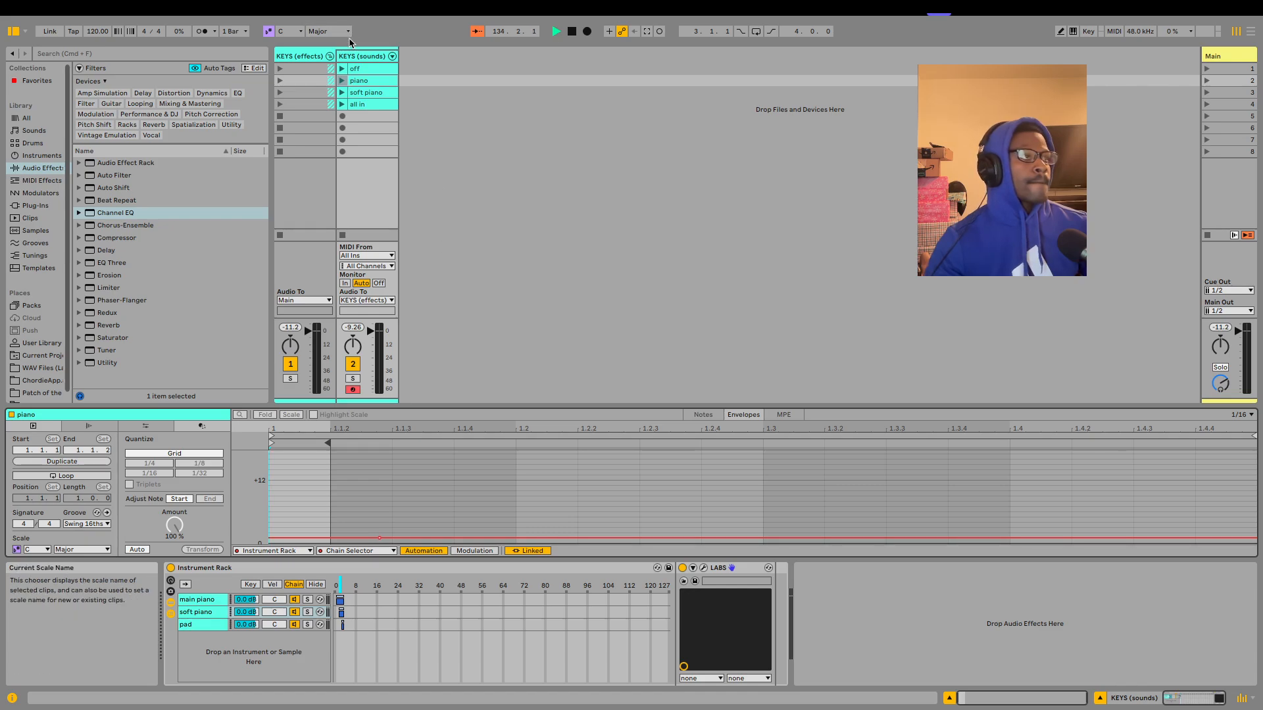
key(Up)
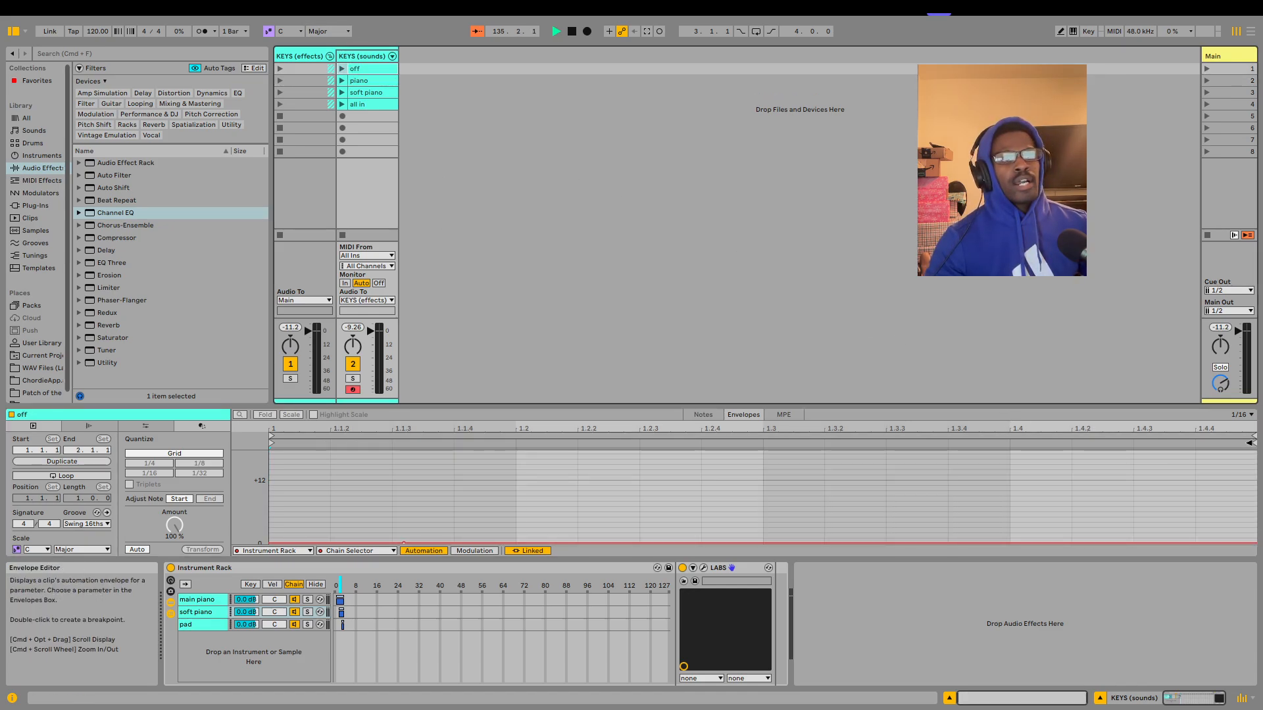
drag(1254, 436, 329, 436)
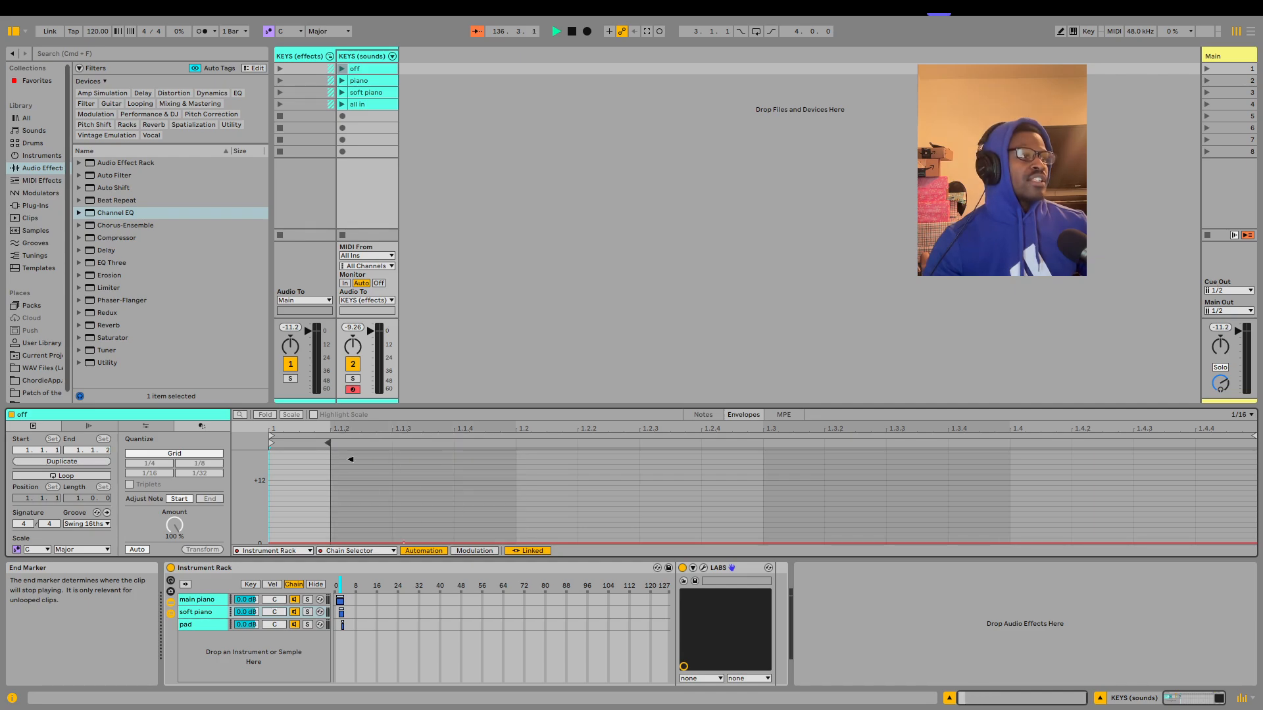
Launch the shortened "piano", "soft piano" and "all in" clips, then "piano" again, to audition the sound changes
click(342, 81)
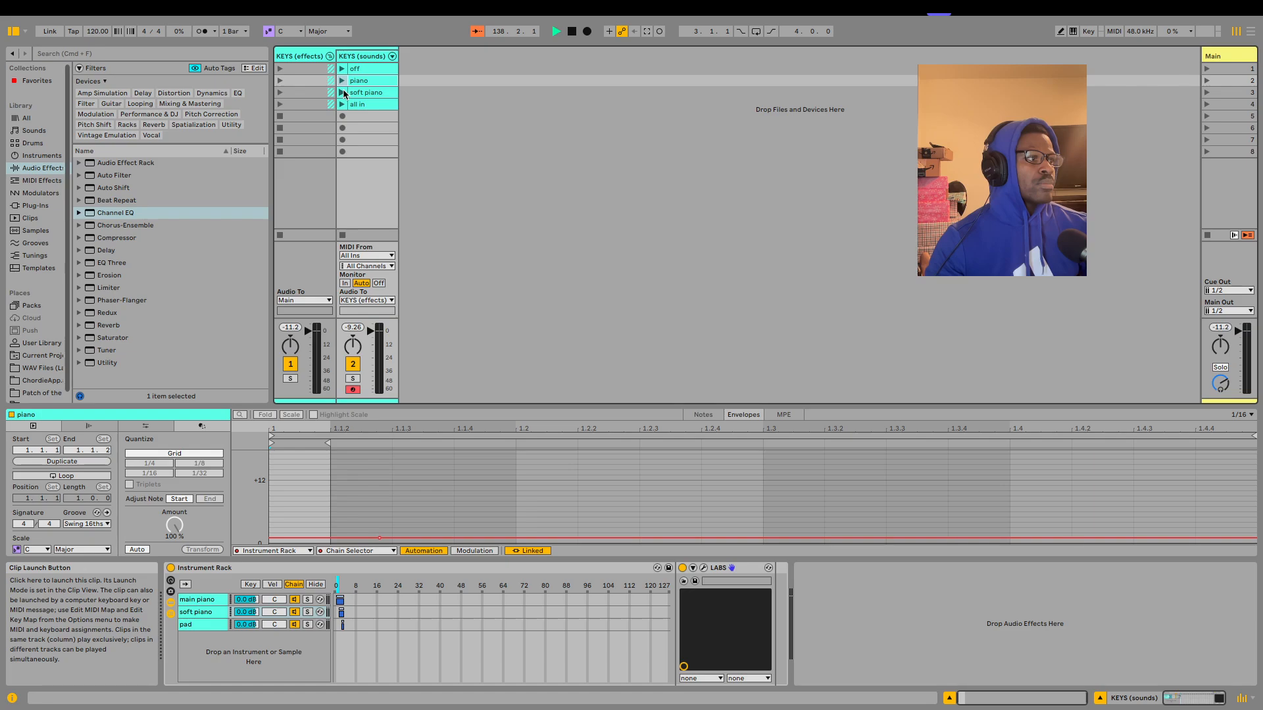
click(344, 95)
click(344, 105)
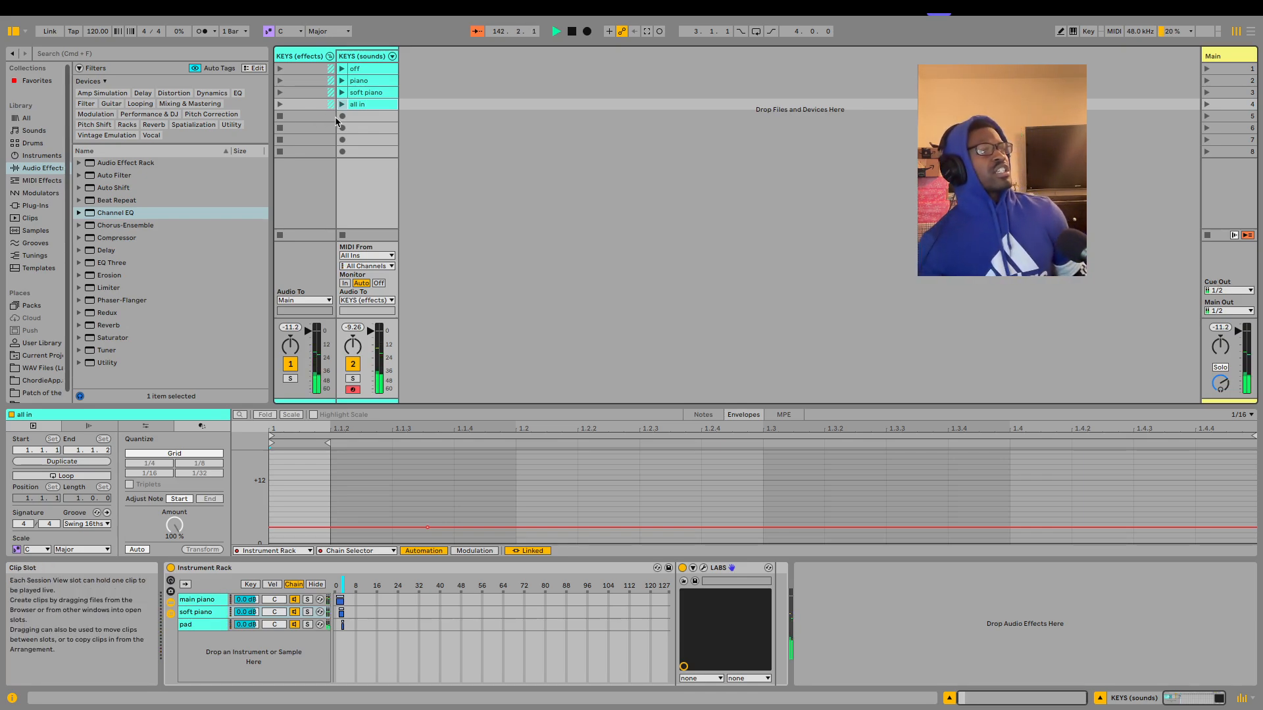
click(339, 80)
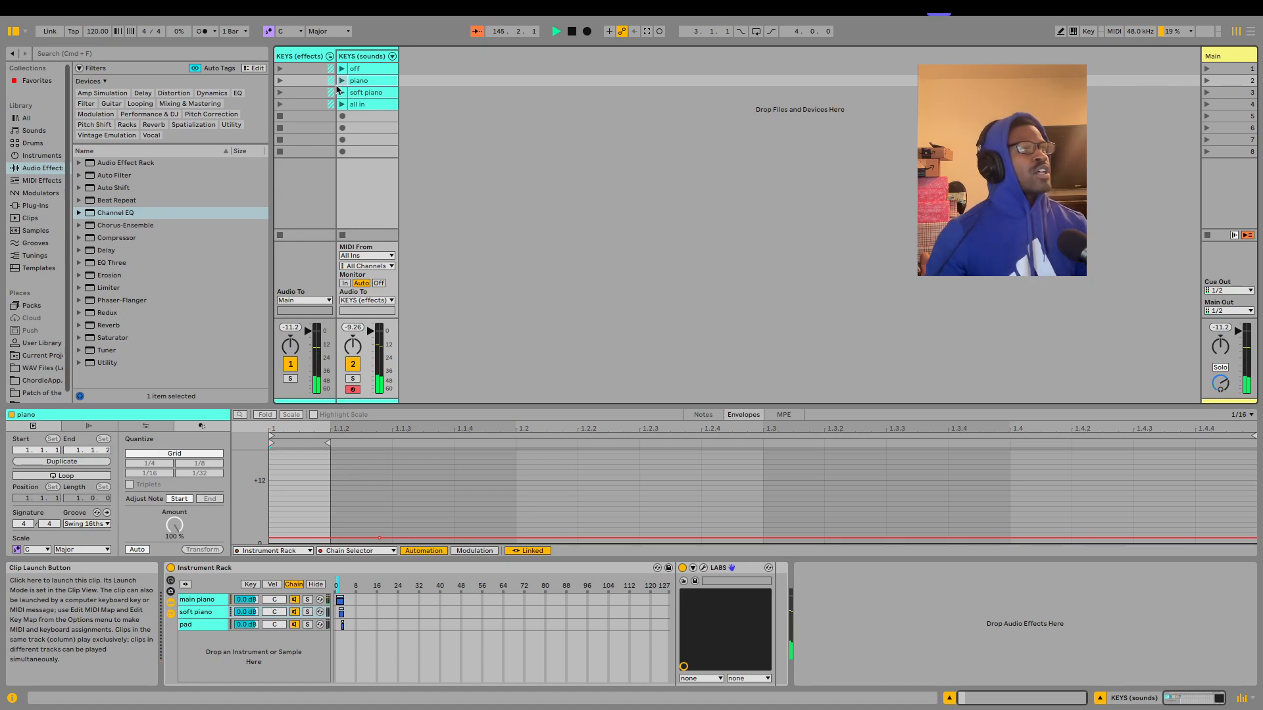
Launch the "soft piano" clip and extend the soft piano chain's zone upward past position 3 in the Instrument Rack
click(342, 93)
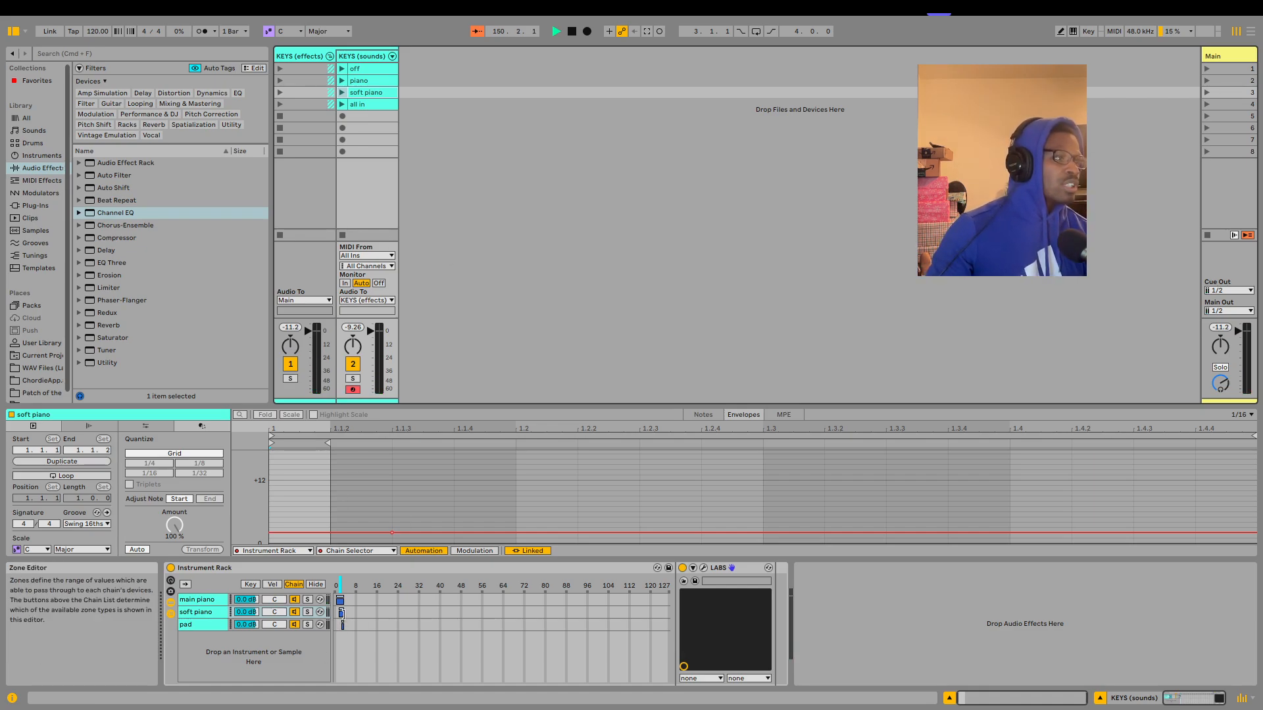
drag(341, 613, 348, 613)
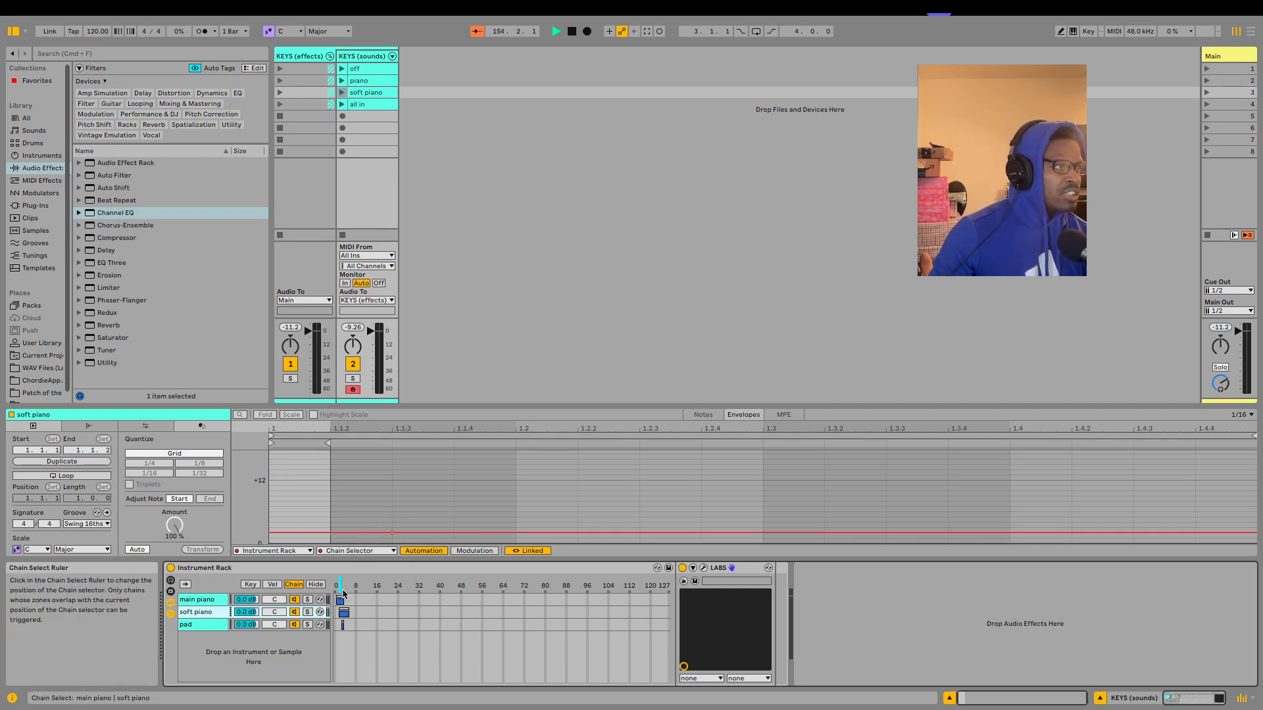
Raise the flat Chain Selector envelope of the "soft piano" clip to just above 4, clearing the stray breakpoint first
drag(403, 533, 405, 527)
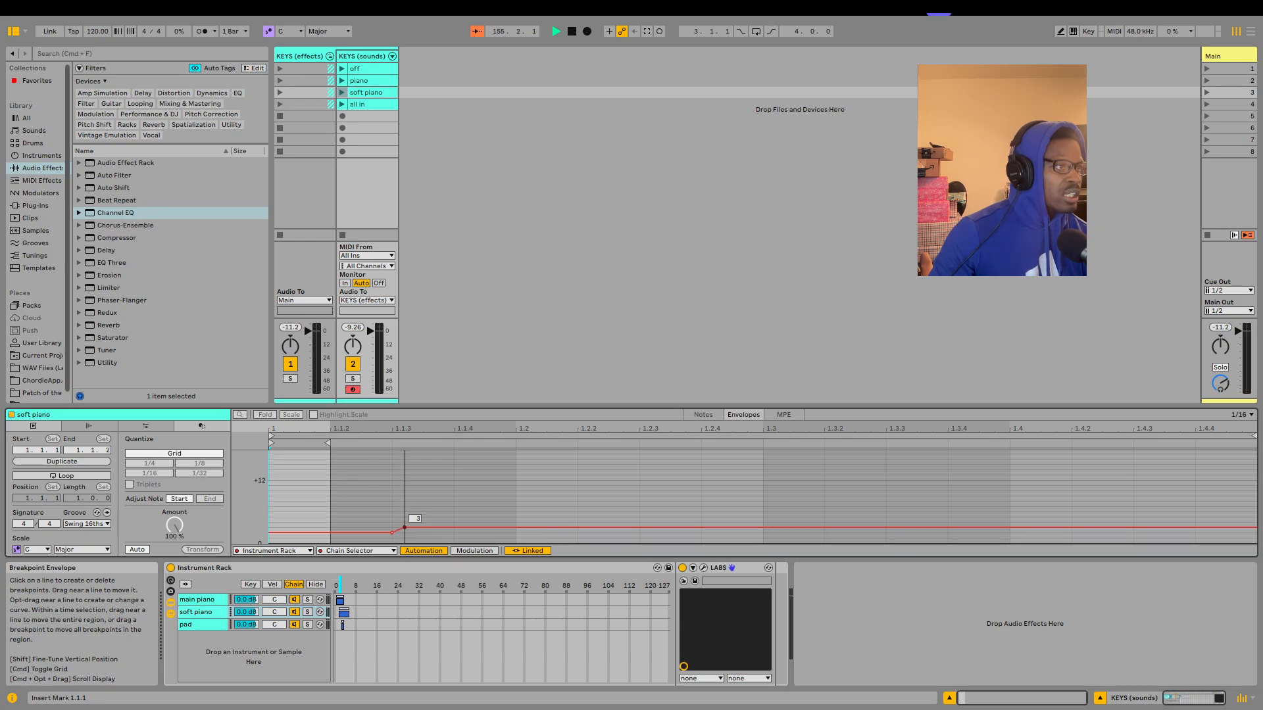
click(404, 528)
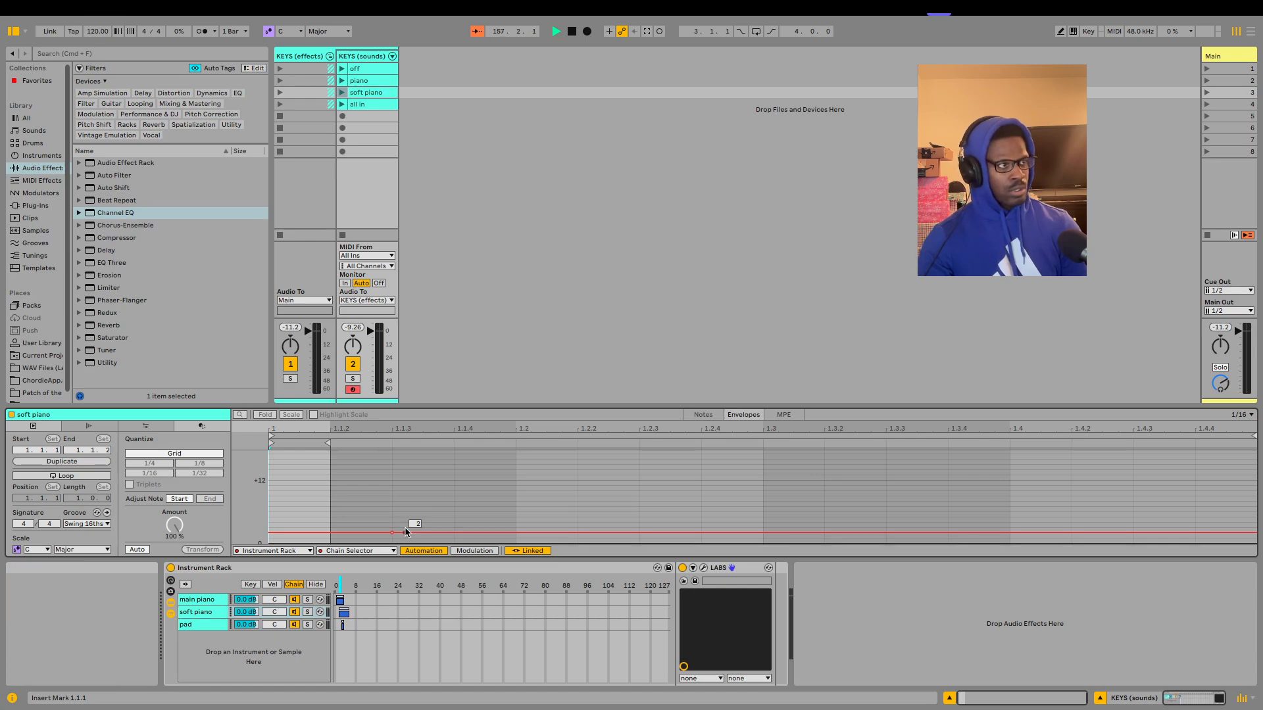
drag(393, 532, 392, 522)
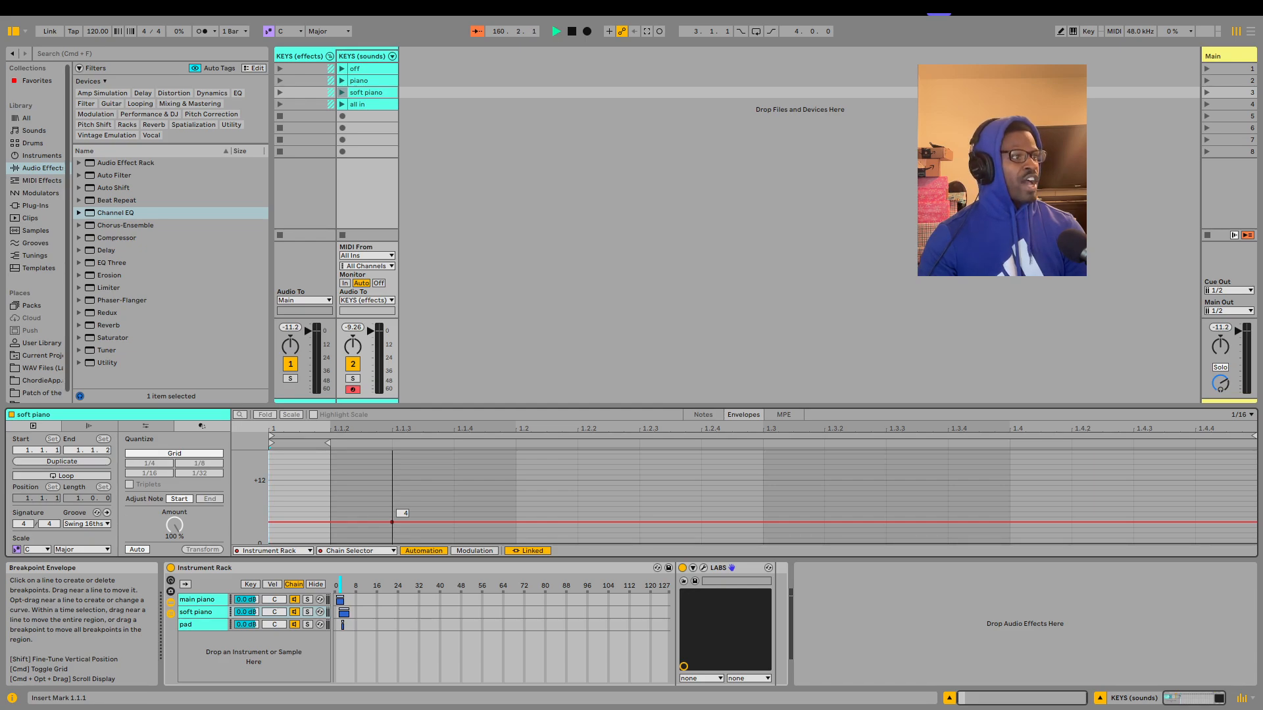
drag(391, 522, 392, 517)
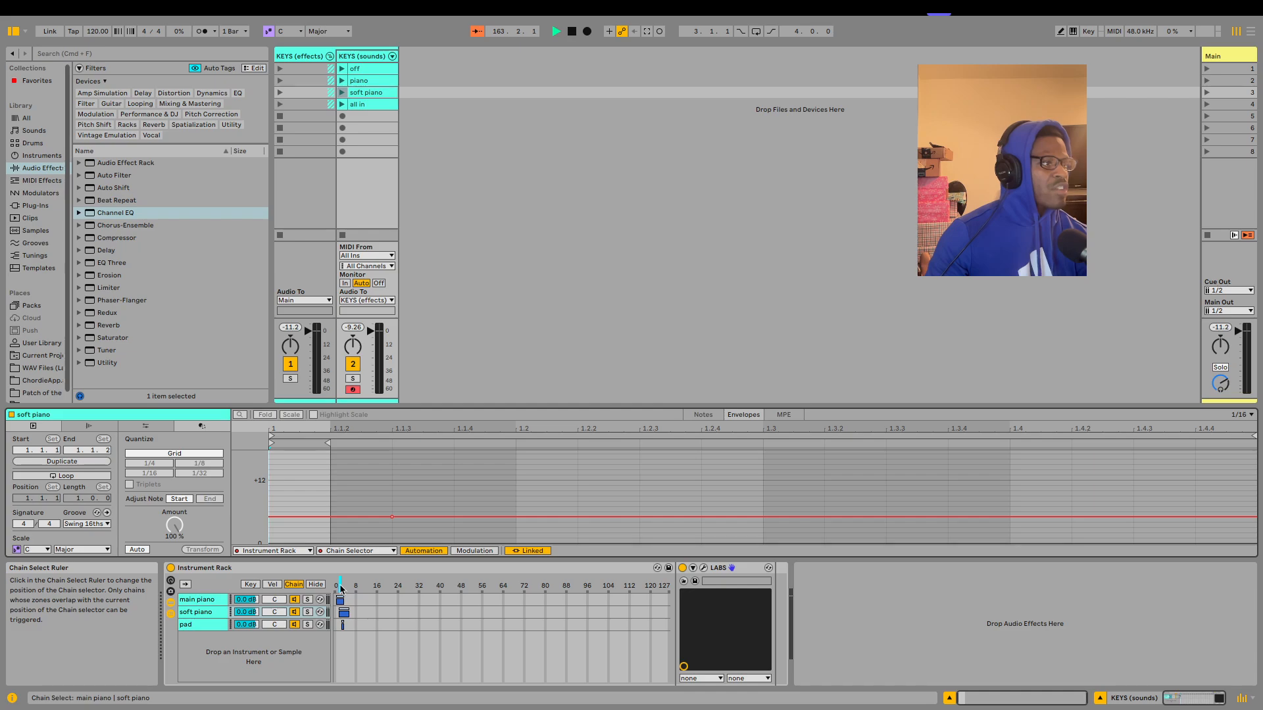
Move the Instrument Rack's chain selector up to about 5, and launch the "all in" and "soft piano" clips to audition them
drag(342, 588, 348, 589)
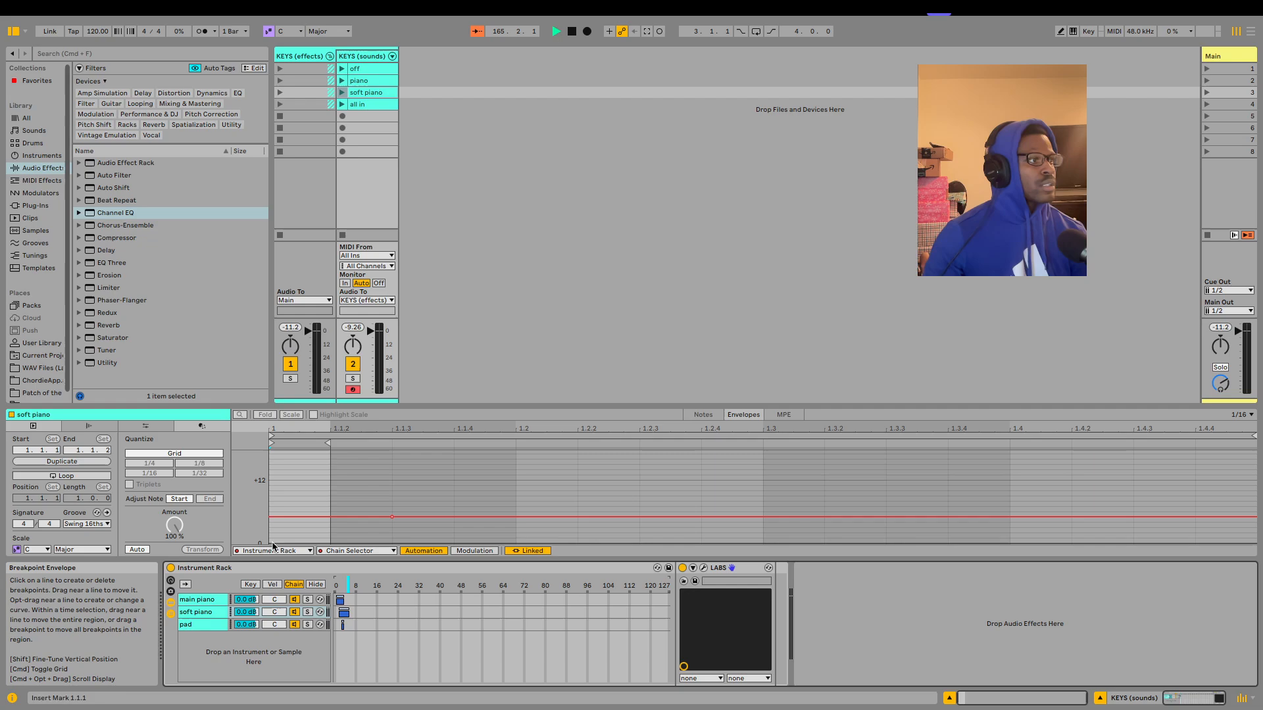
click(345, 101)
click(343, 92)
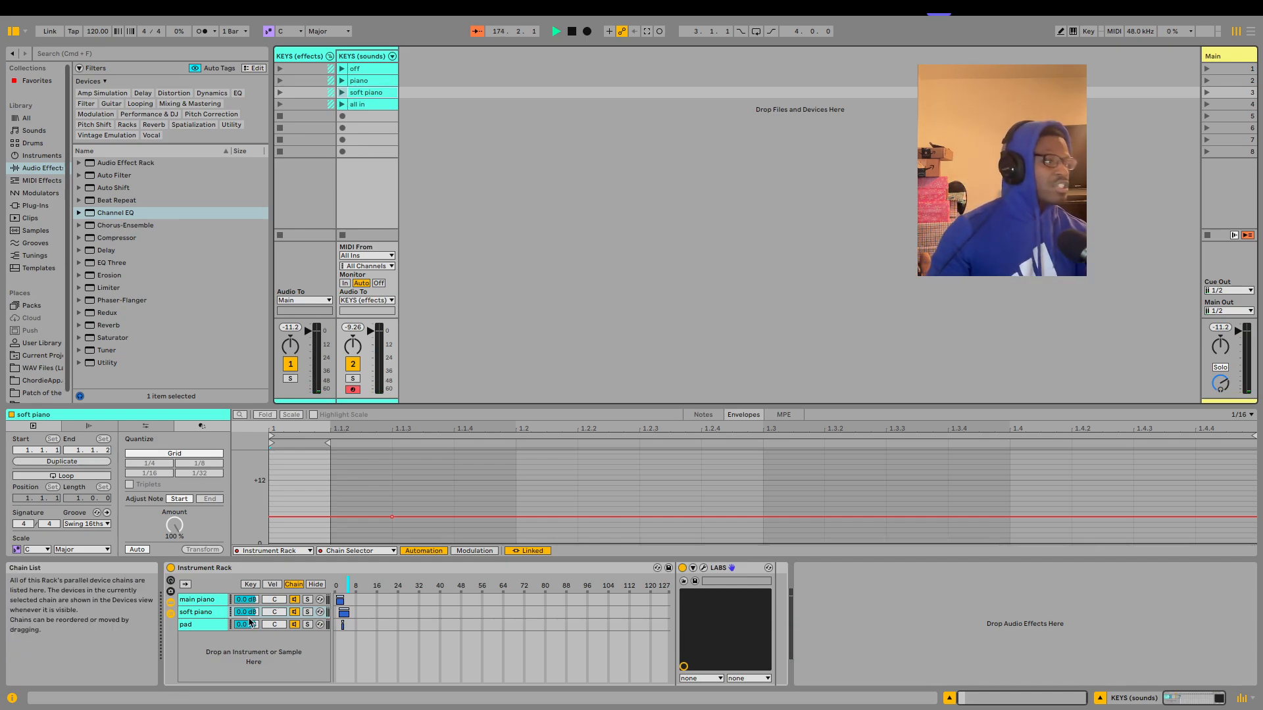
Set the soft piano chain's volume to -0.6 dB and the pad chain's volume to -4.3 dB
drag(246, 612, 245, 607)
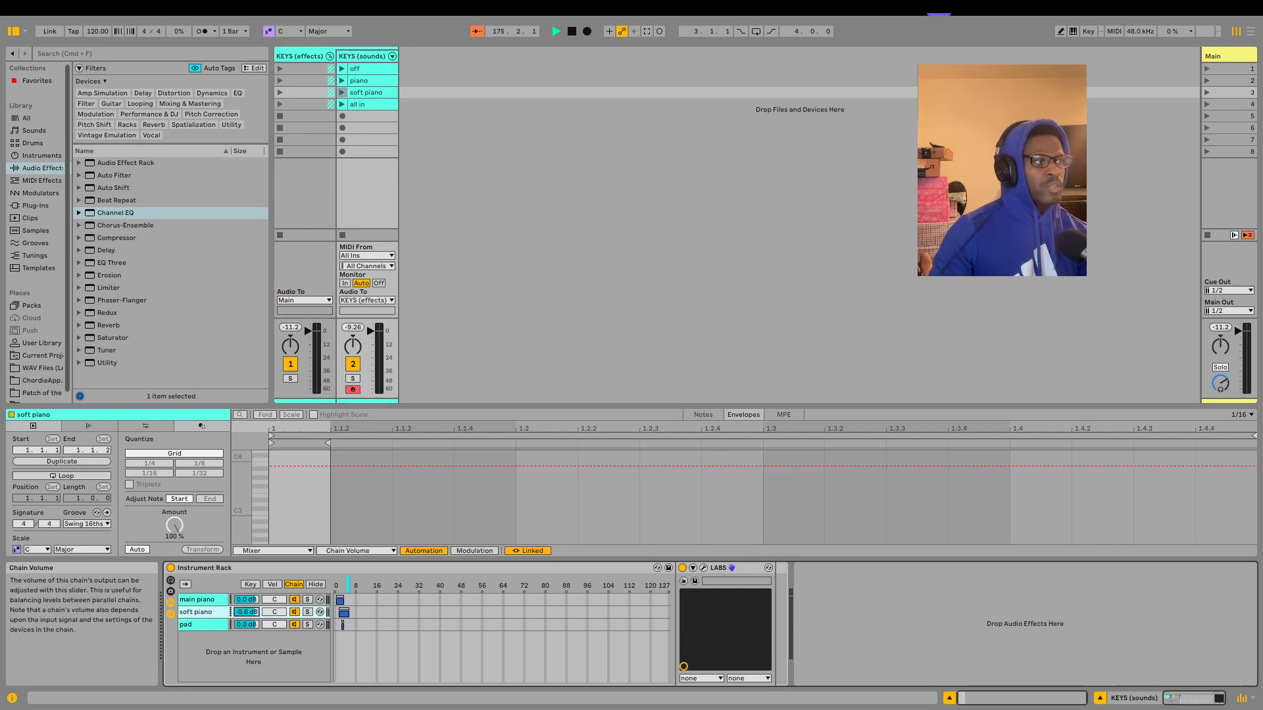
drag(252, 630, 252, 644)
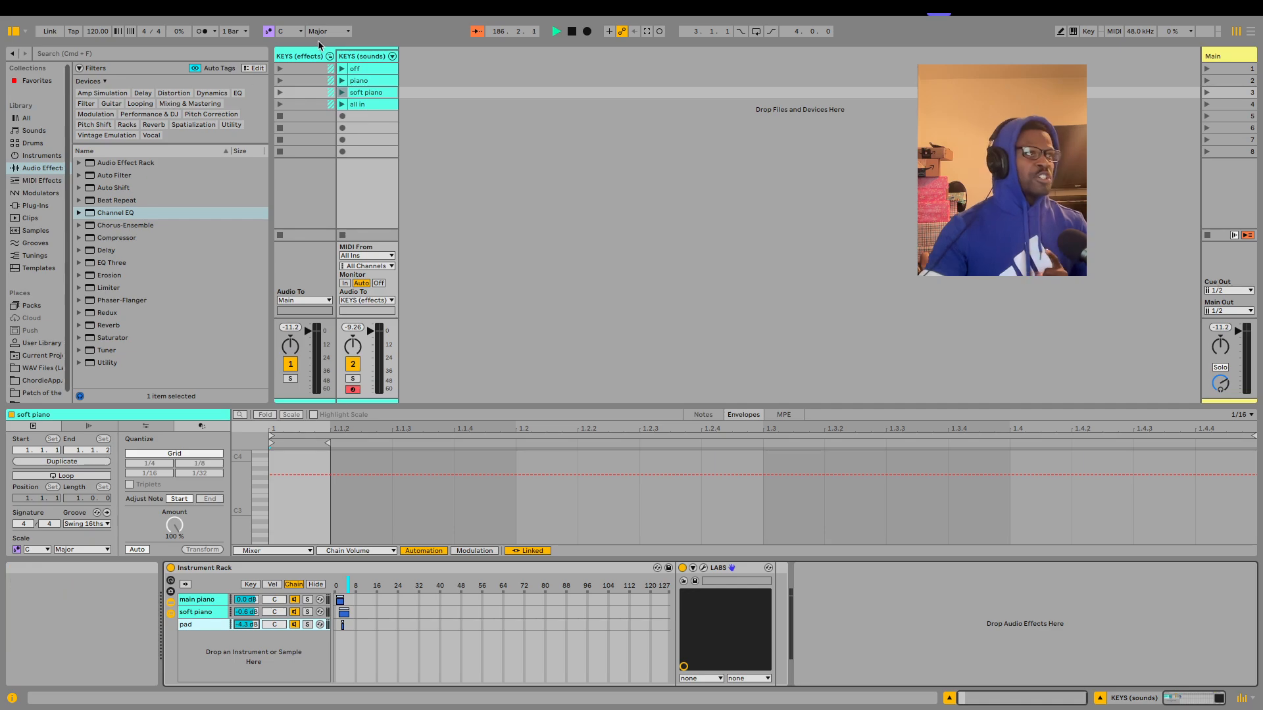
Insert an audio track after the KEYS tracks and name it "DRONE"
click(439, 103)
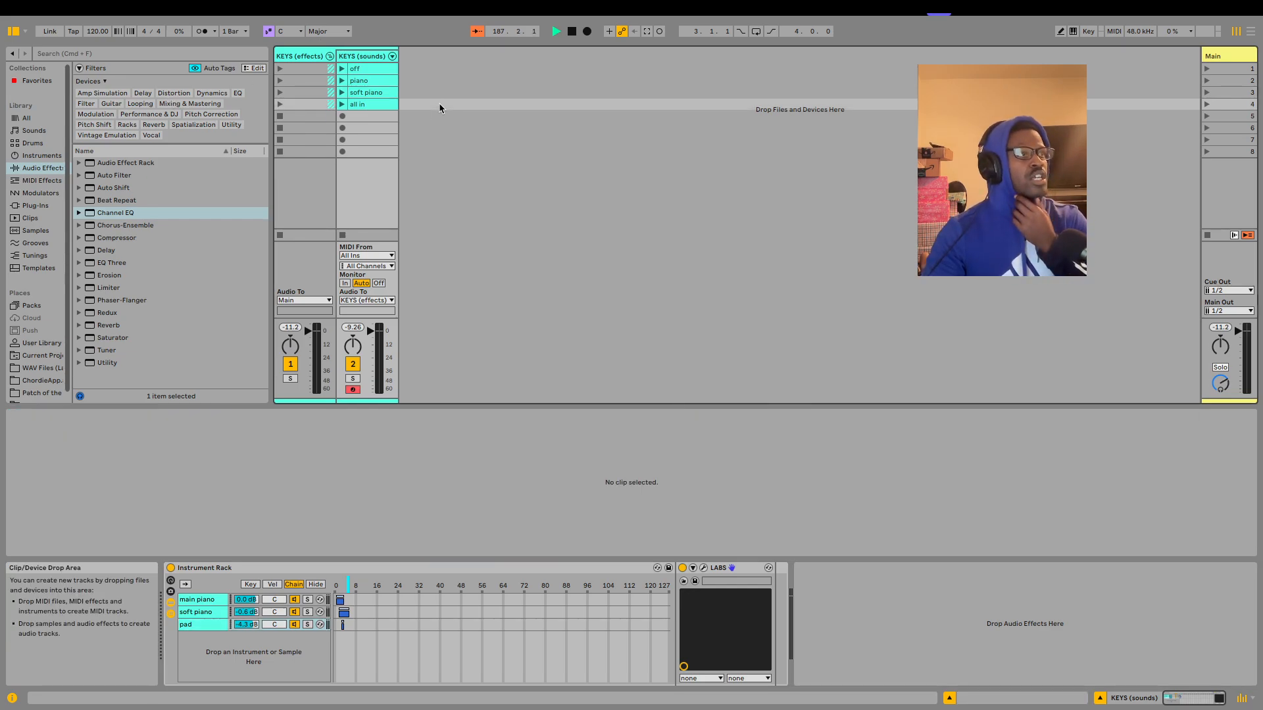
right_click(479, 152)
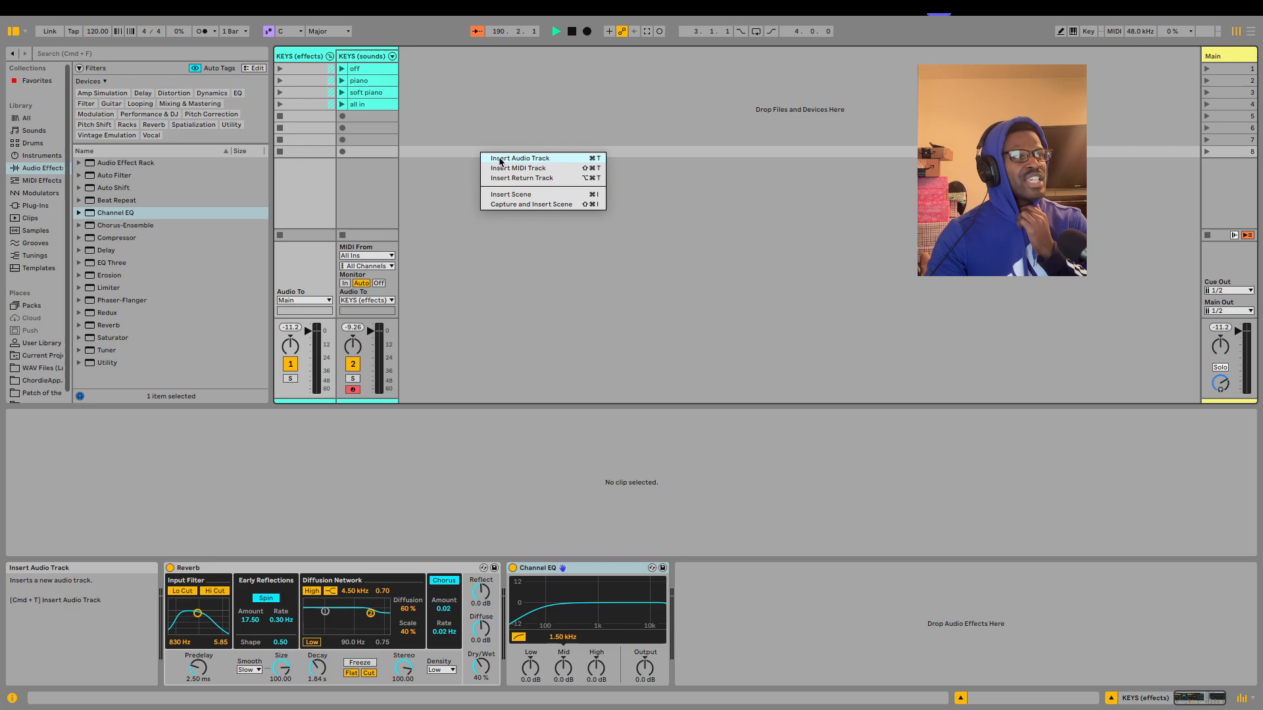
click(500, 159)
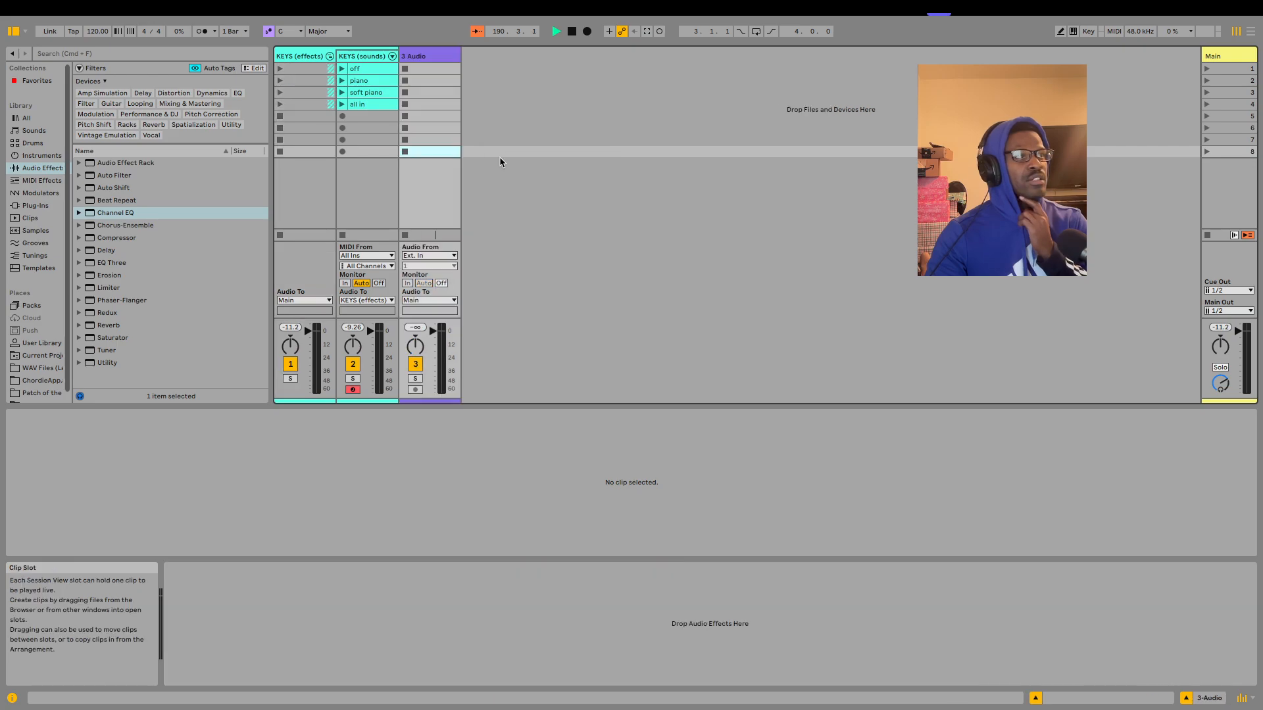
click(439, 59)
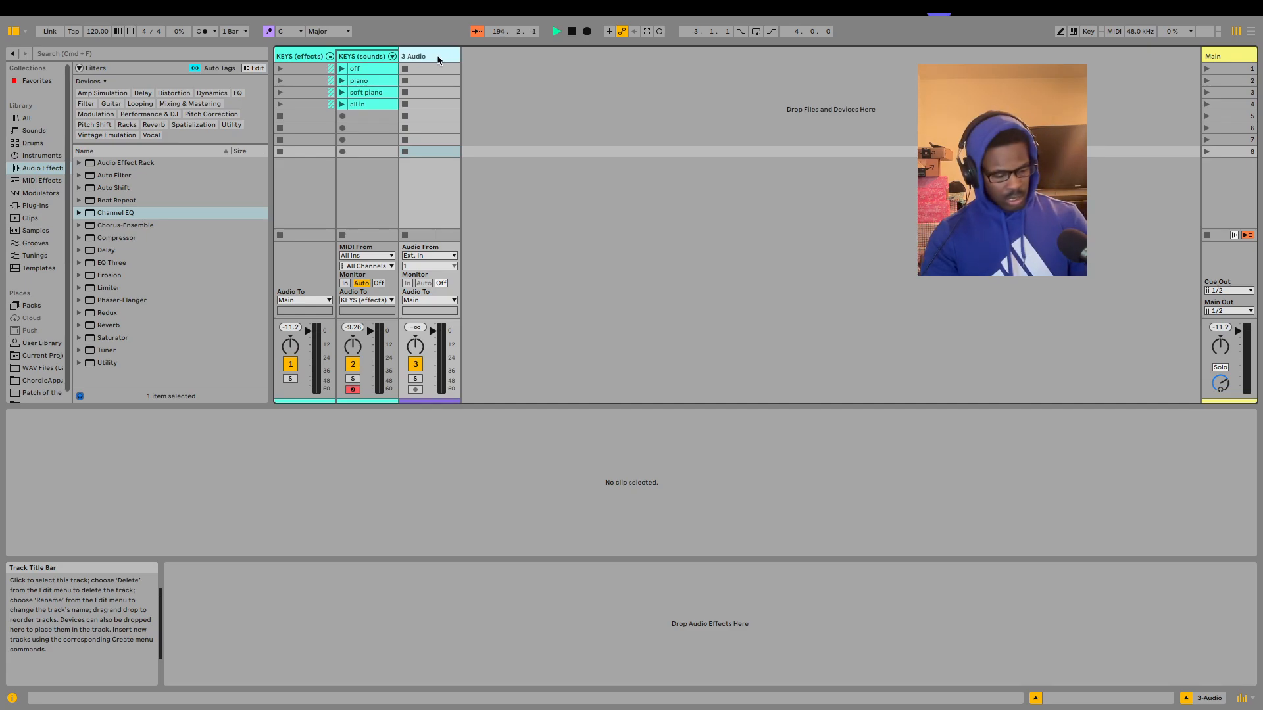
key(super+r)
text(D)
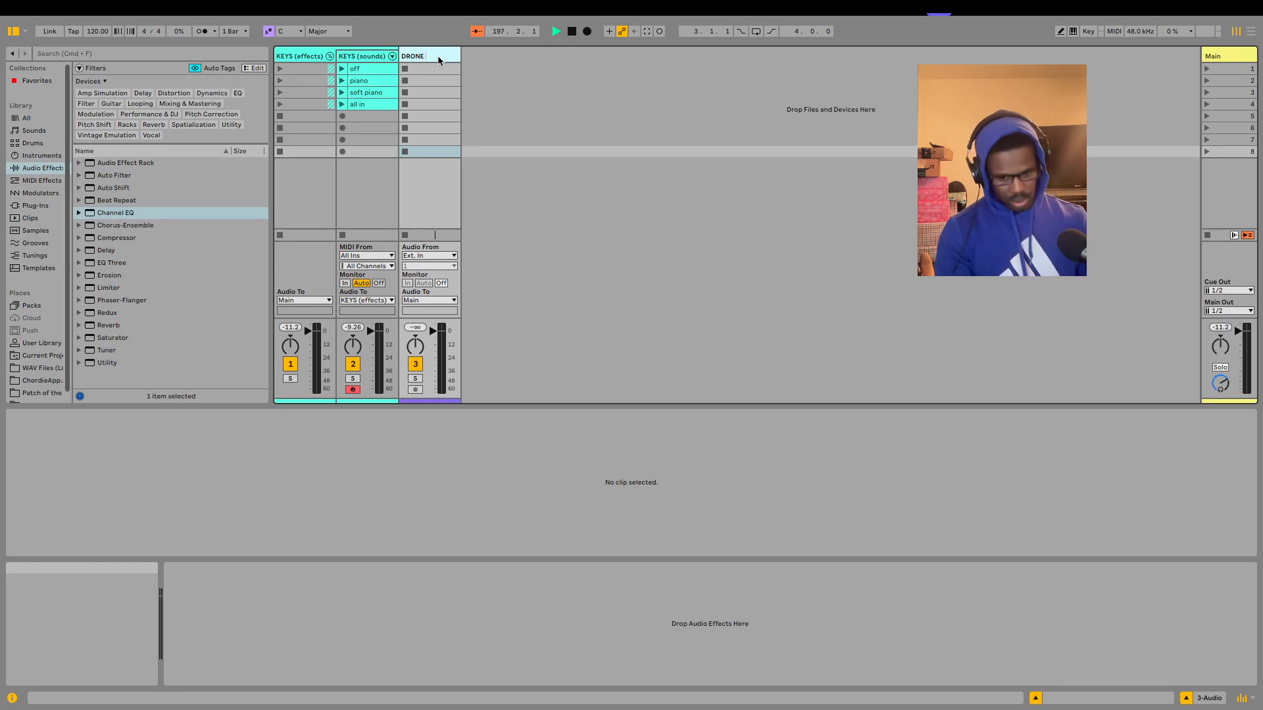
click(509, 68)
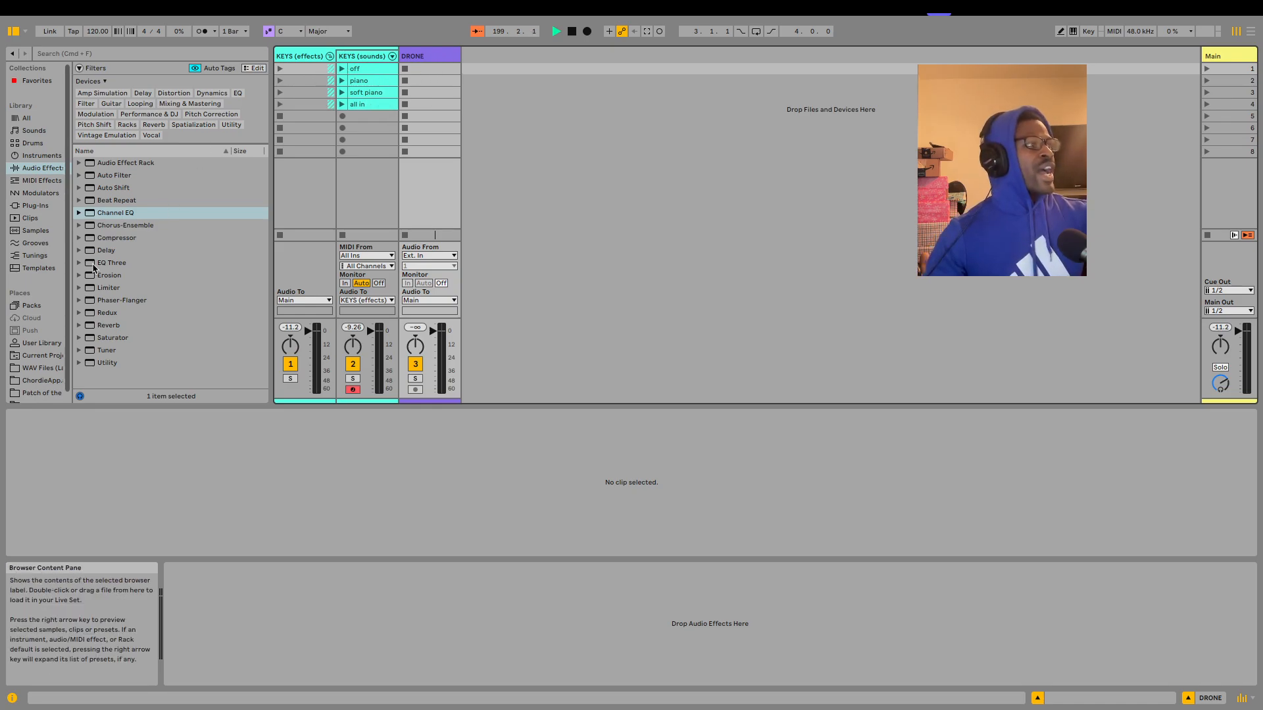
Preview the warm pad samples in the WAV Files folder and place the D - WARM pad in the DRONE track's seventh slot
click(42, 368)
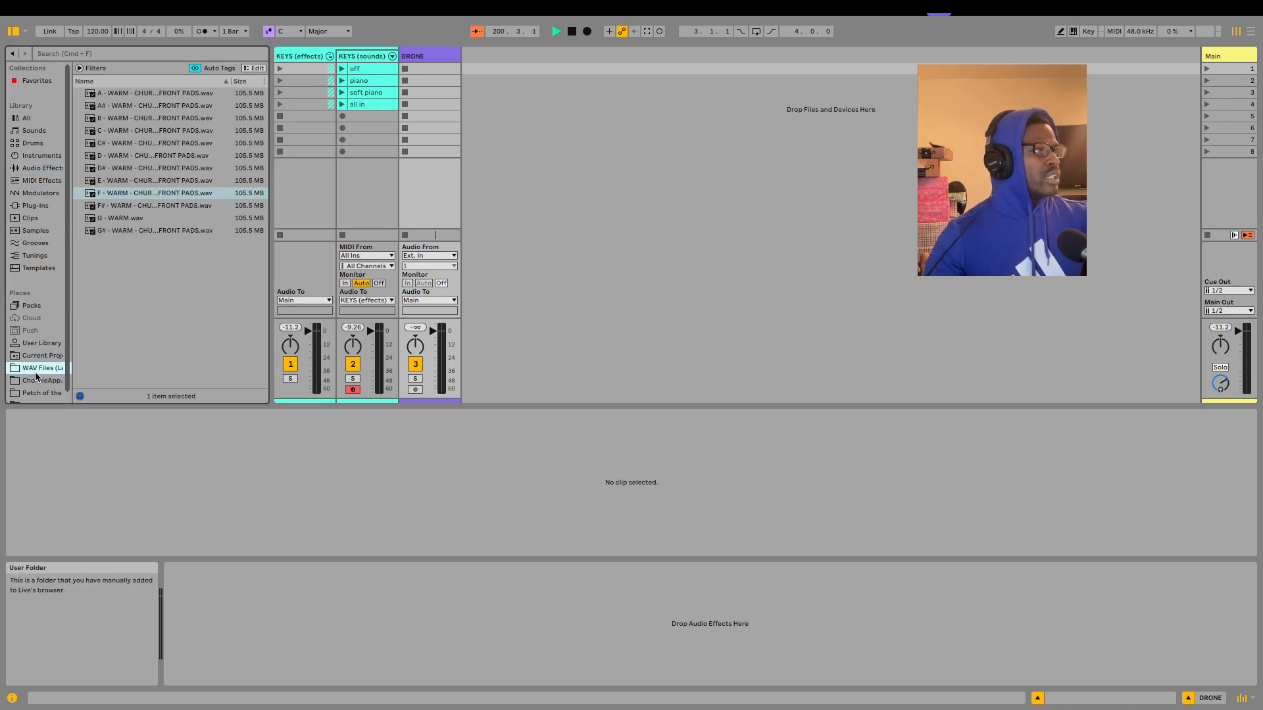
click(143, 118)
click(153, 169)
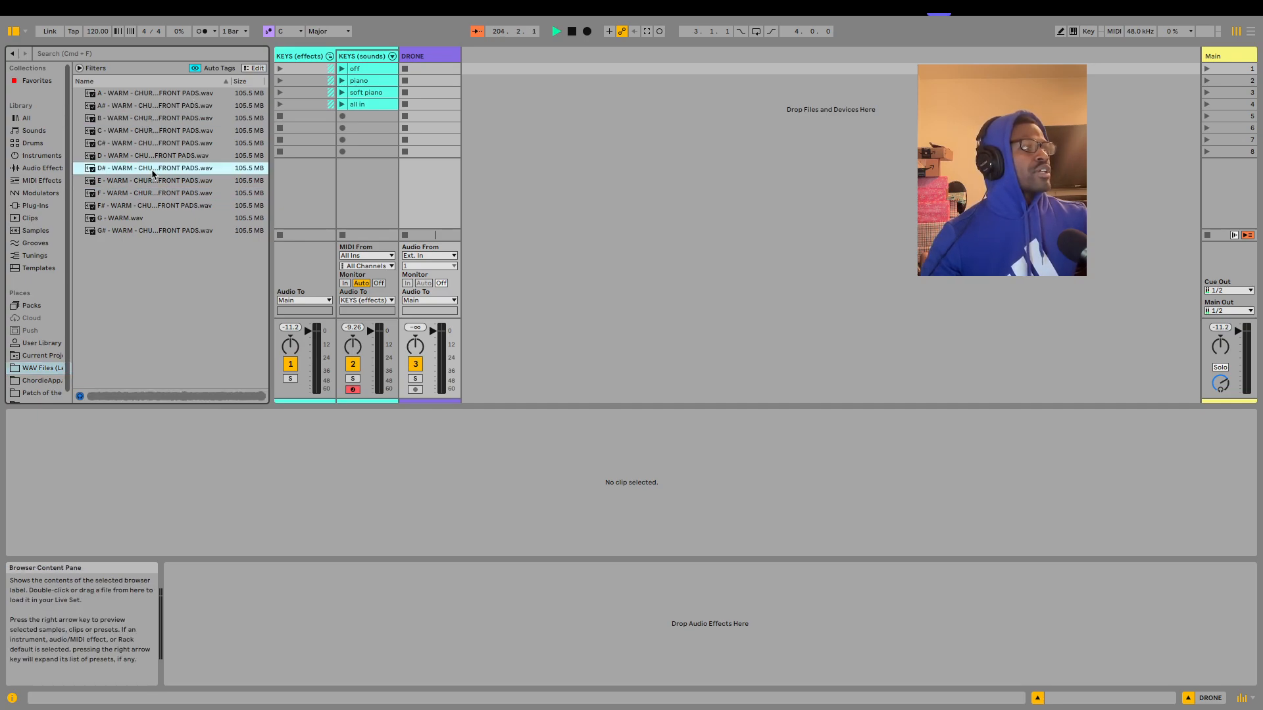
click(149, 183)
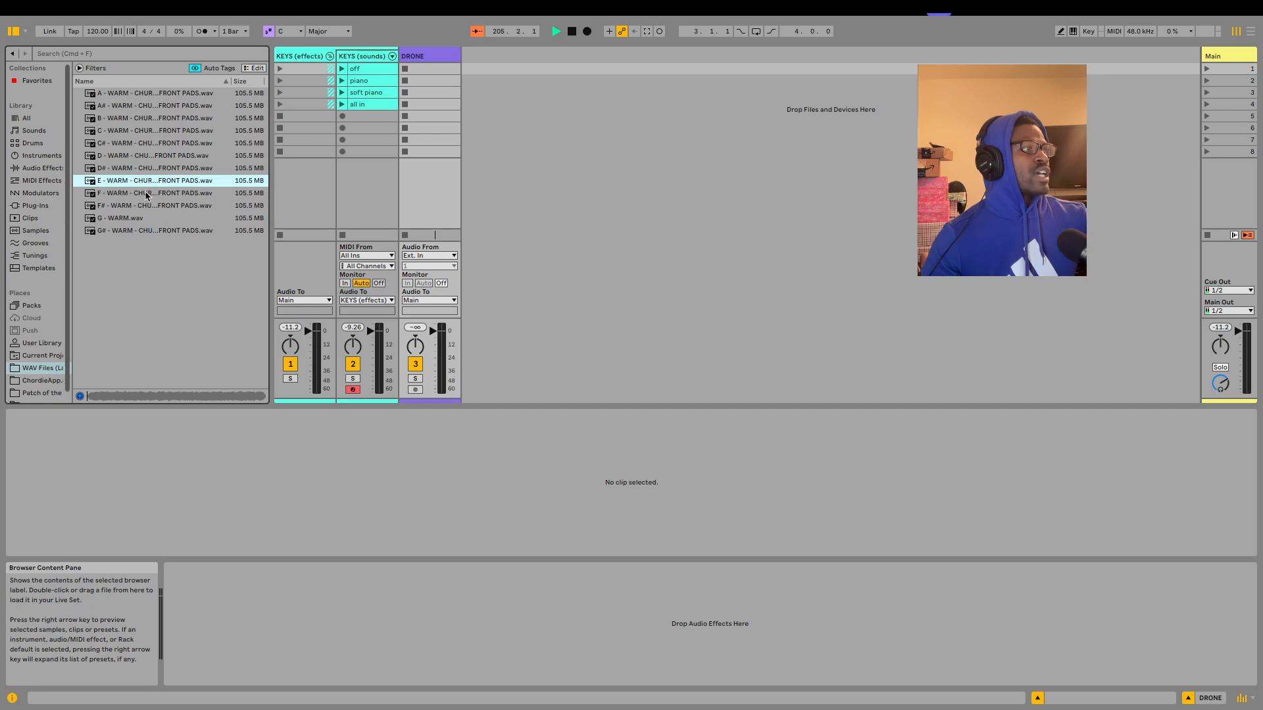
click(141, 156)
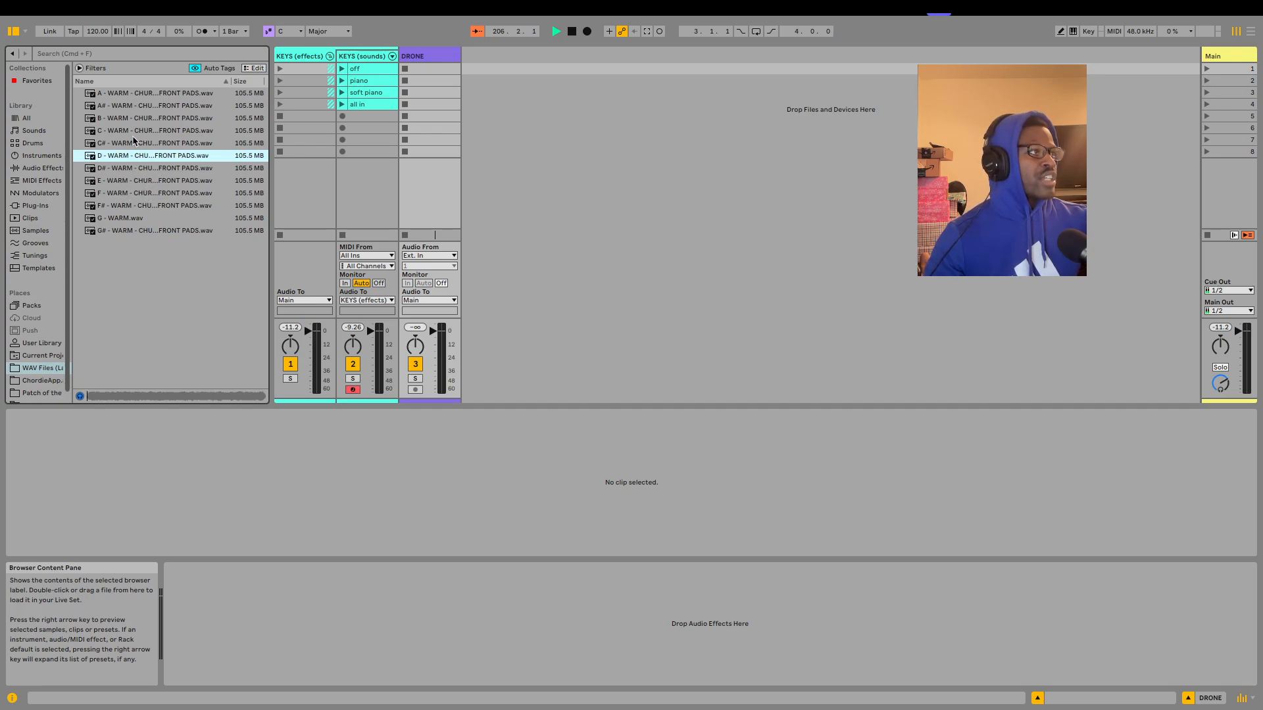
click(133, 135)
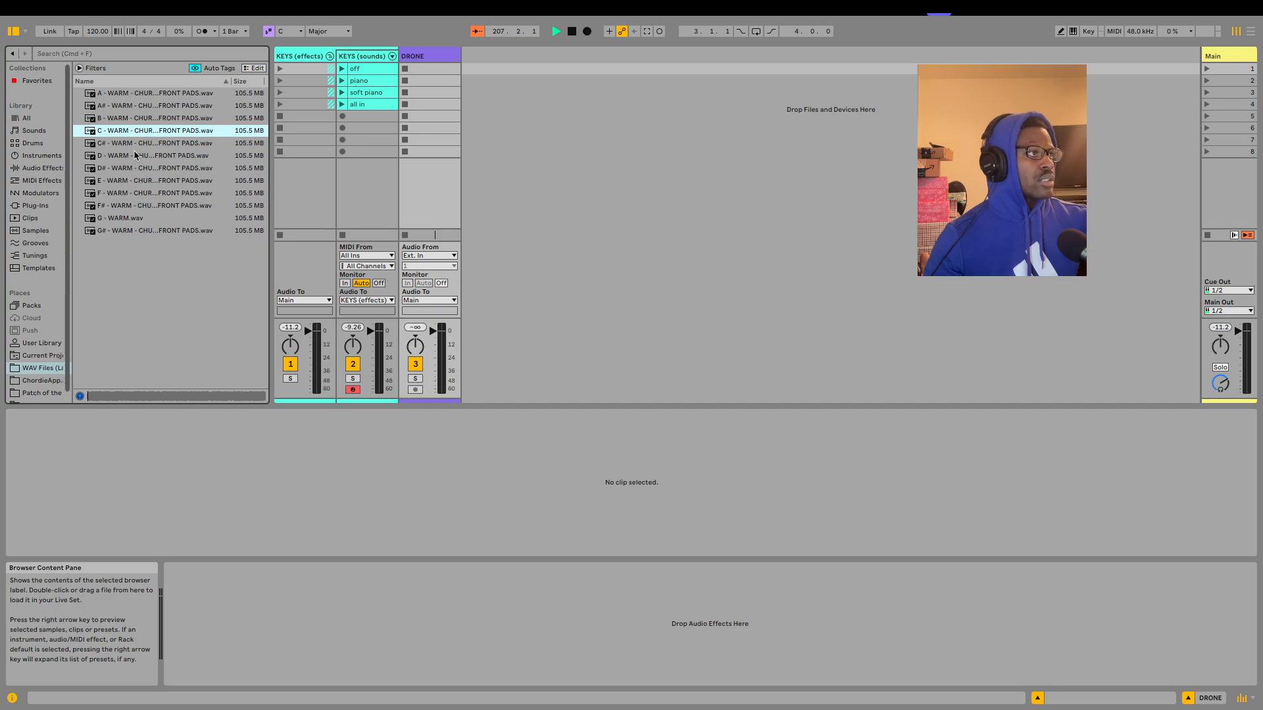
click(155, 182)
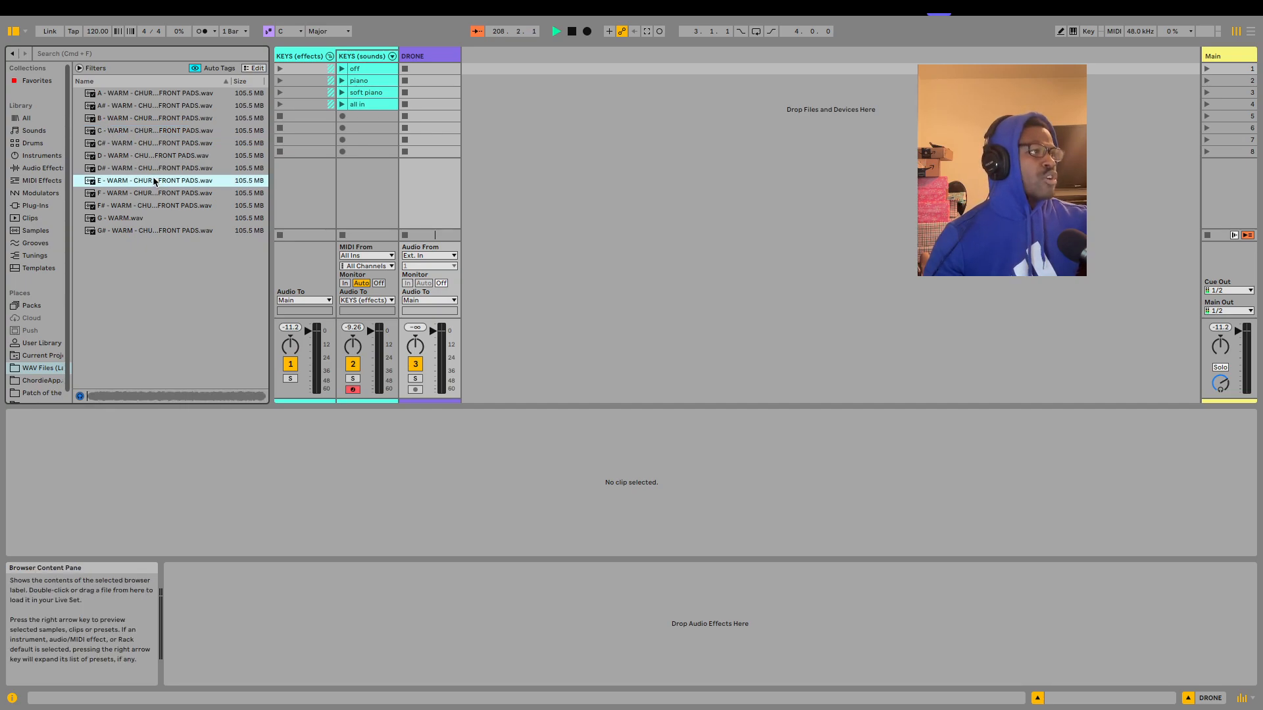
drag(134, 159, 429, 140)
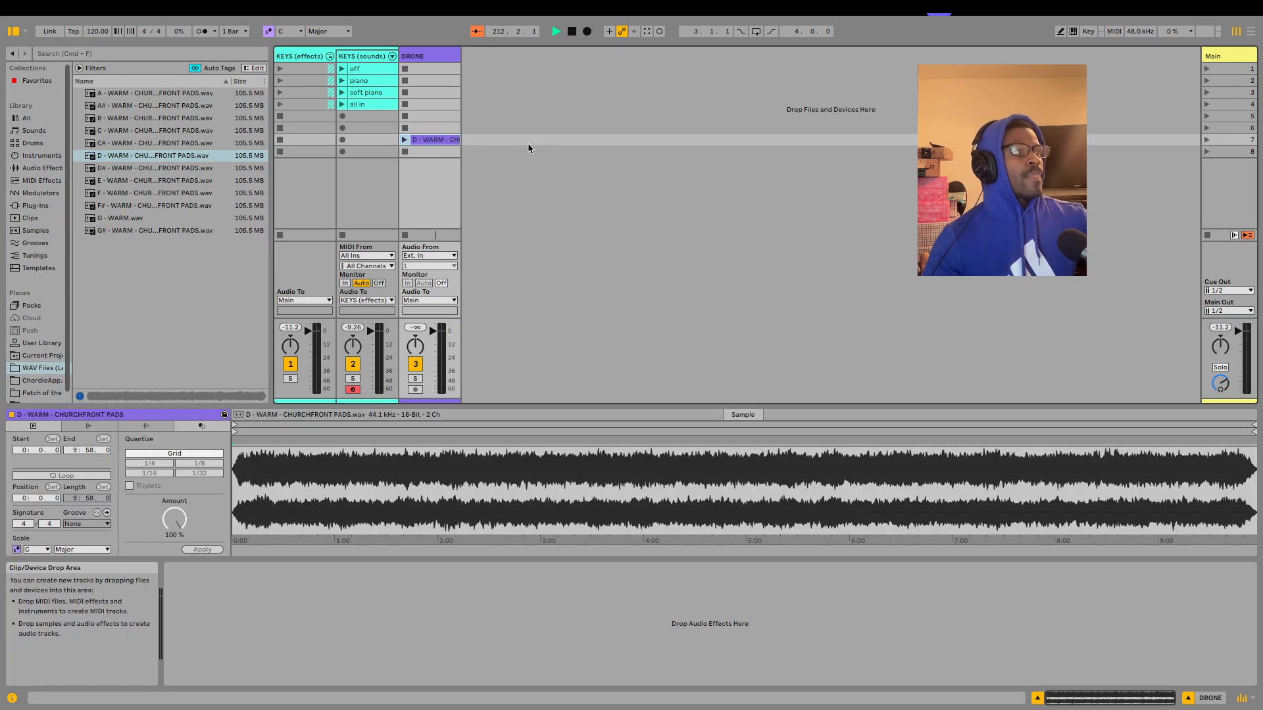
Widen the DRONE track and launch its D - WARM pad clip at a reduced track volume
drag(458, 57, 547, 59)
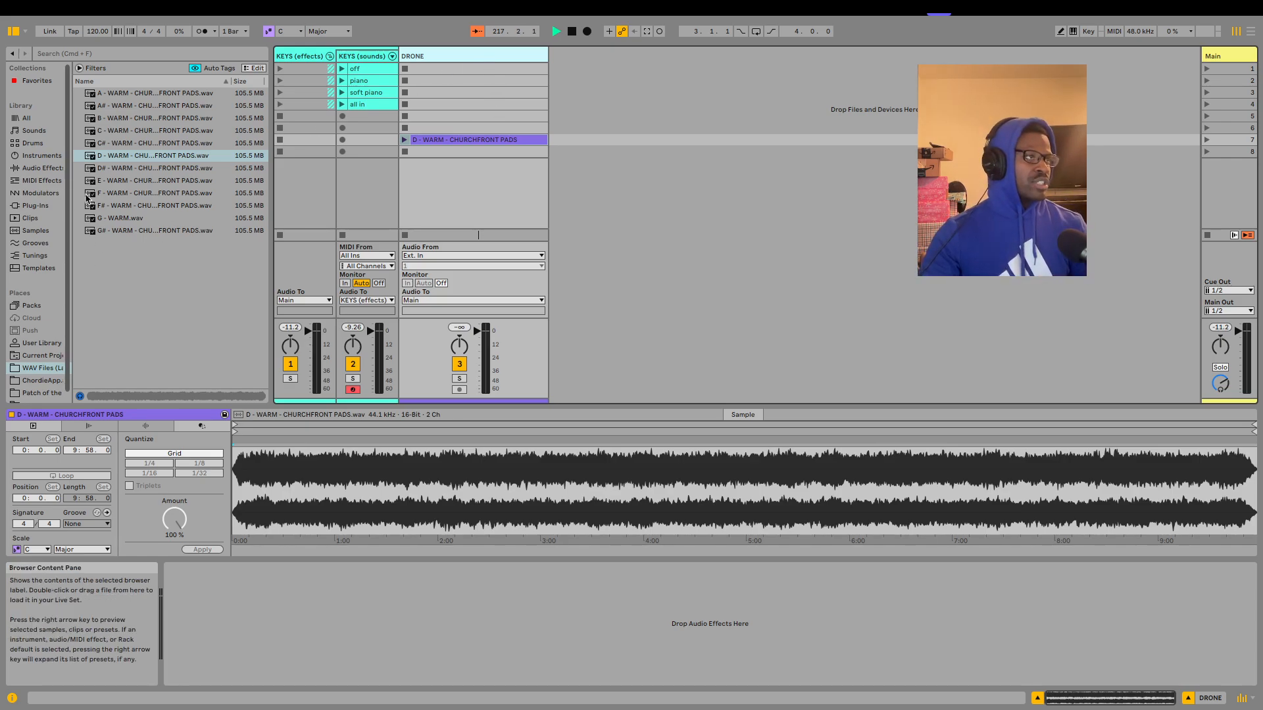
click(405, 141)
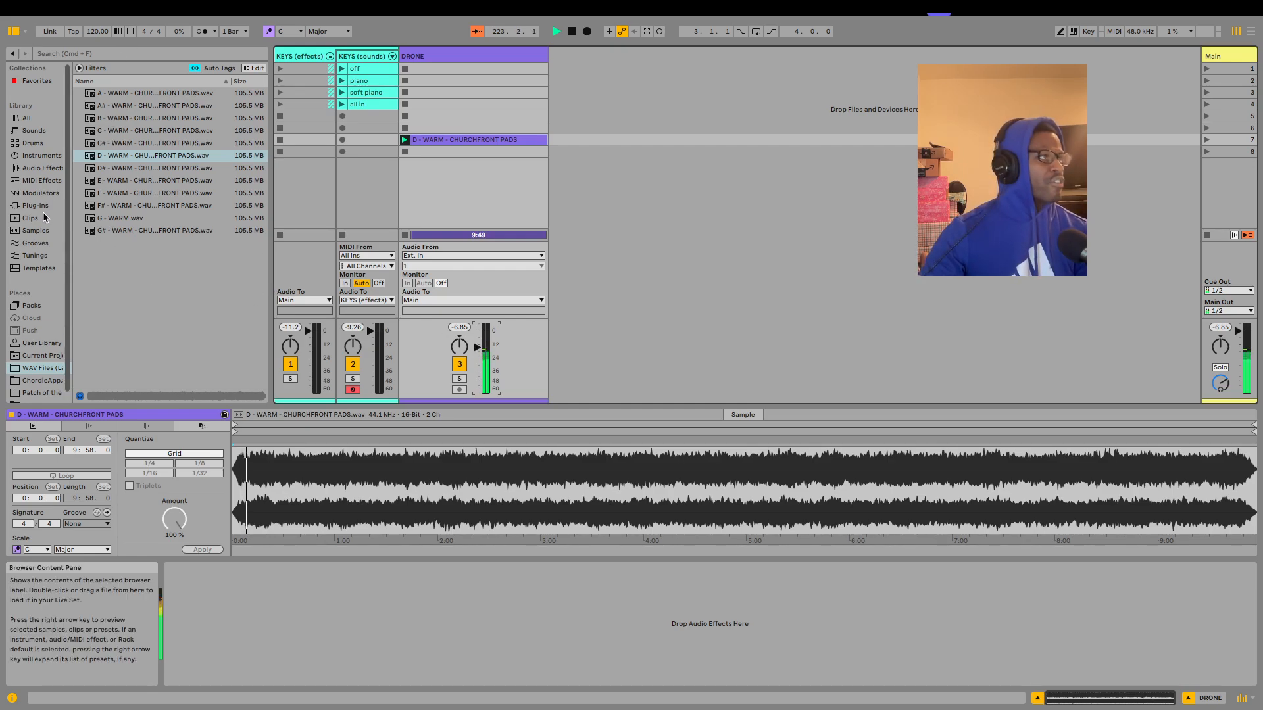
Add a Reverb to the DRONE track with Smooth set to Slow, Lo Cut on, 1.76 s decay and 25% Dry/Wet
click(42, 169)
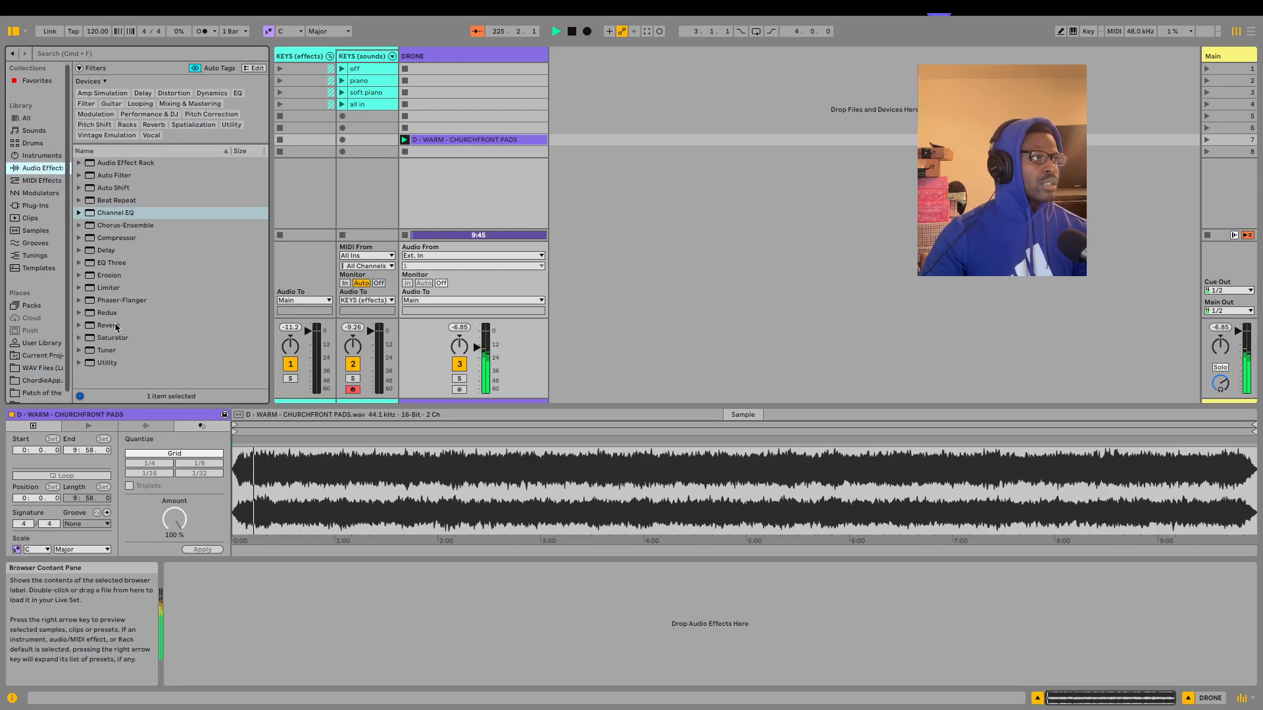
drag(115, 327, 232, 653)
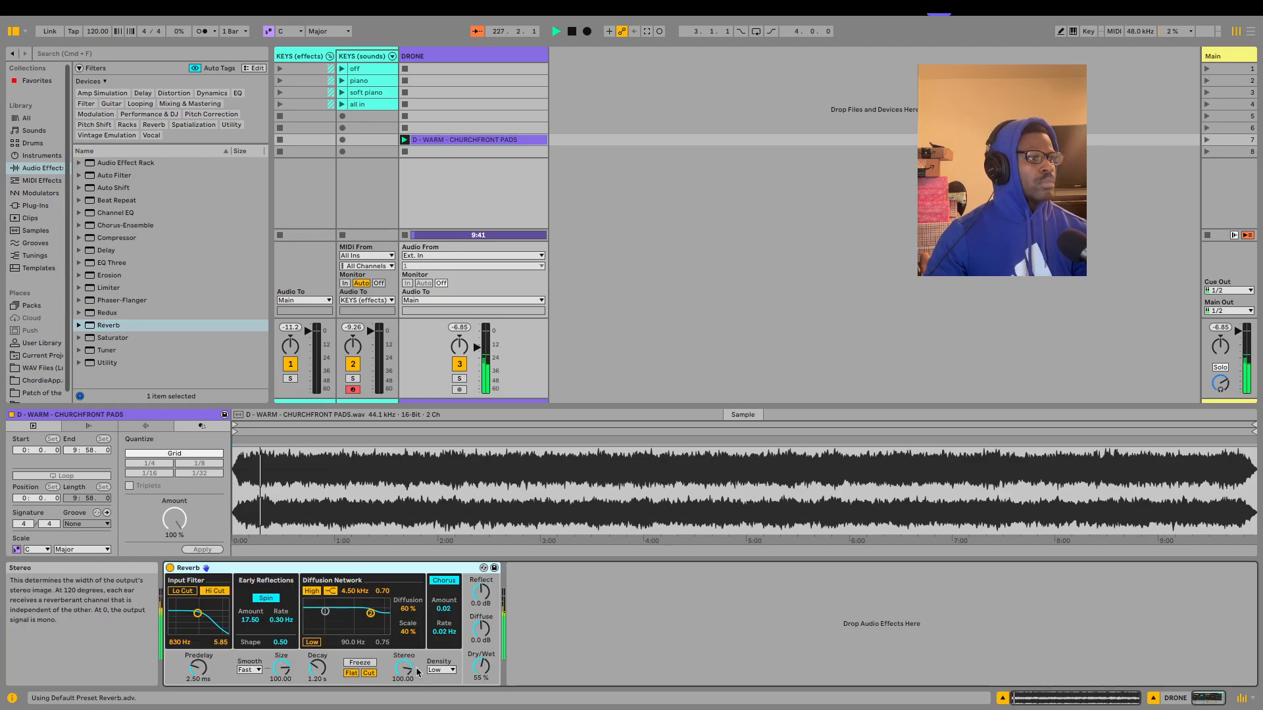
click(256, 670)
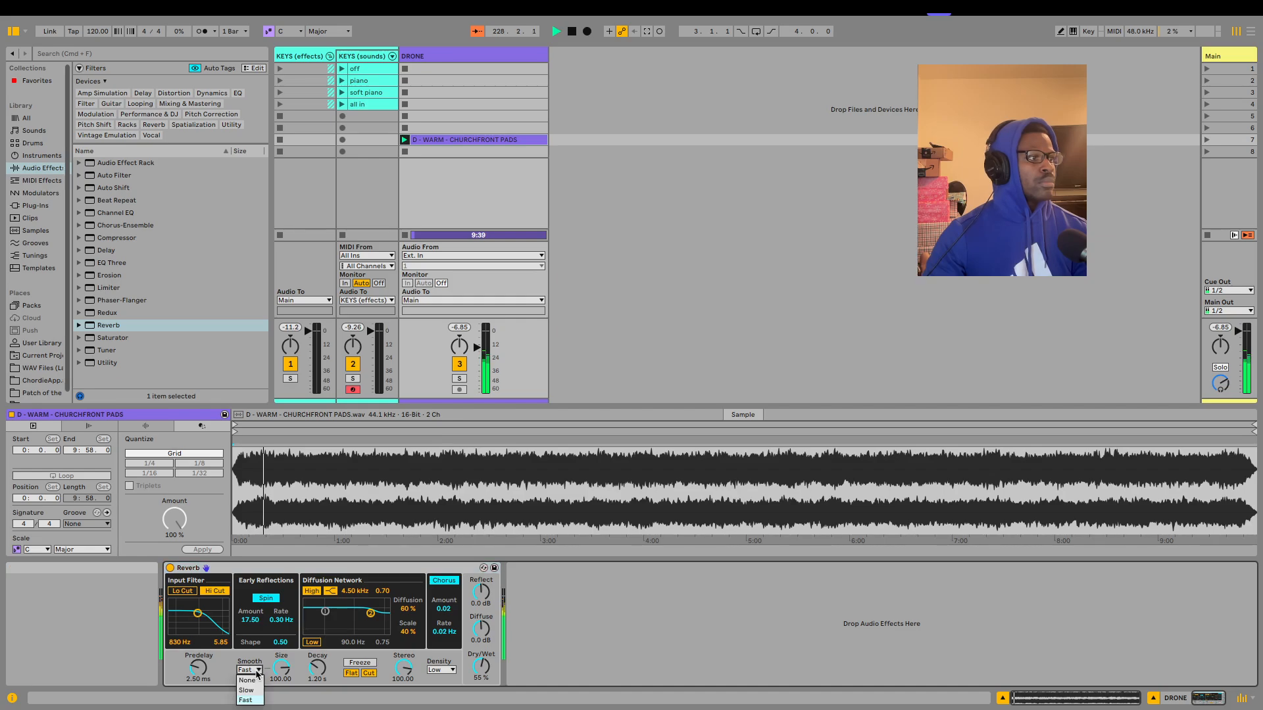
click(246, 690)
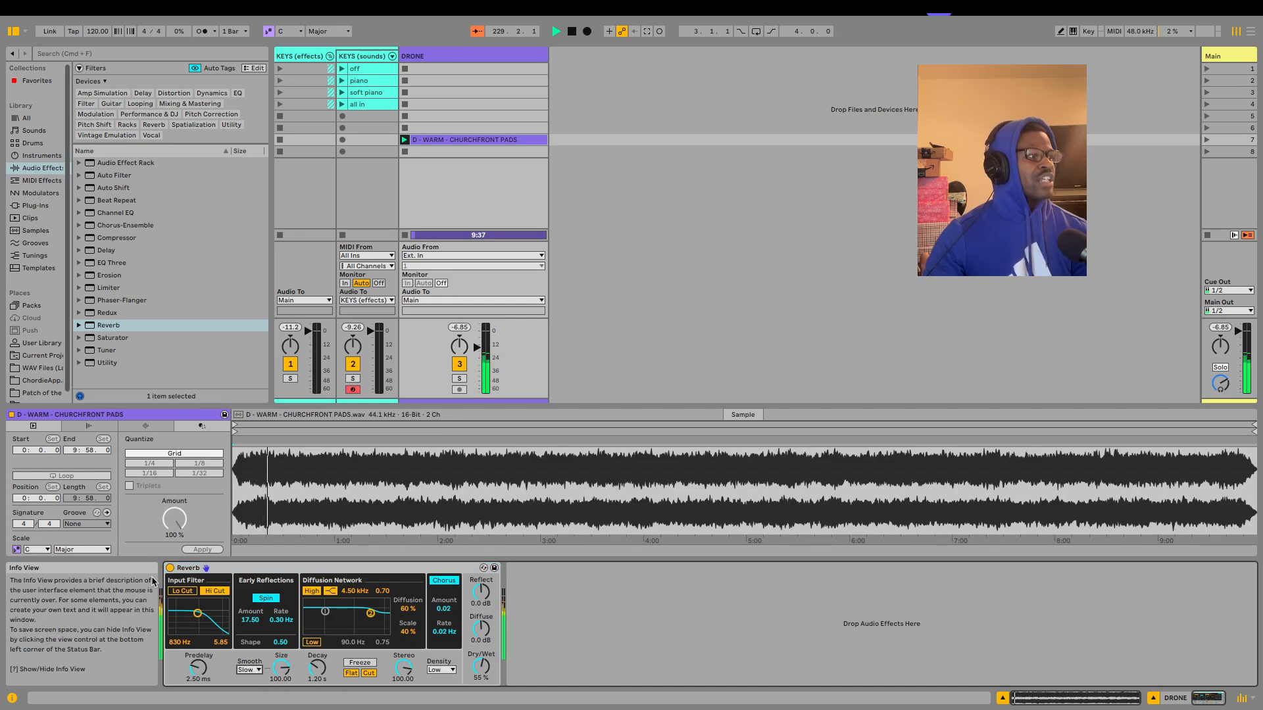
click(182, 590)
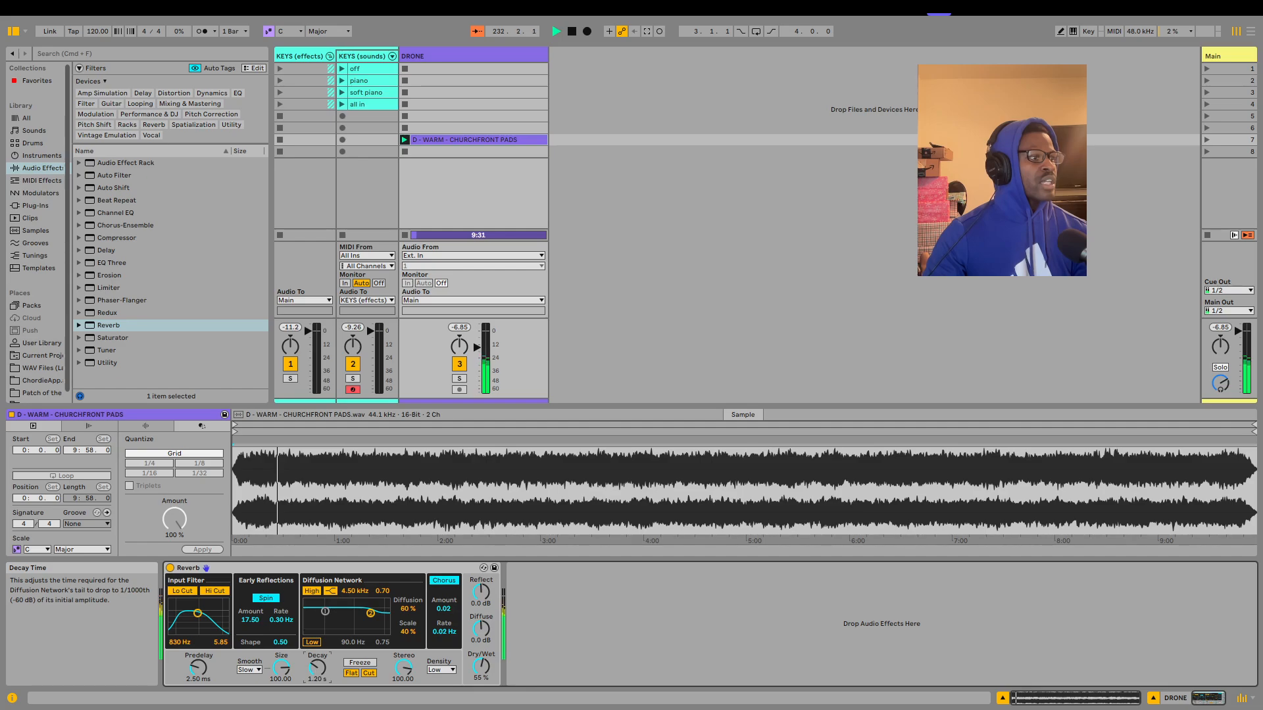
drag(317, 667, 317, 655)
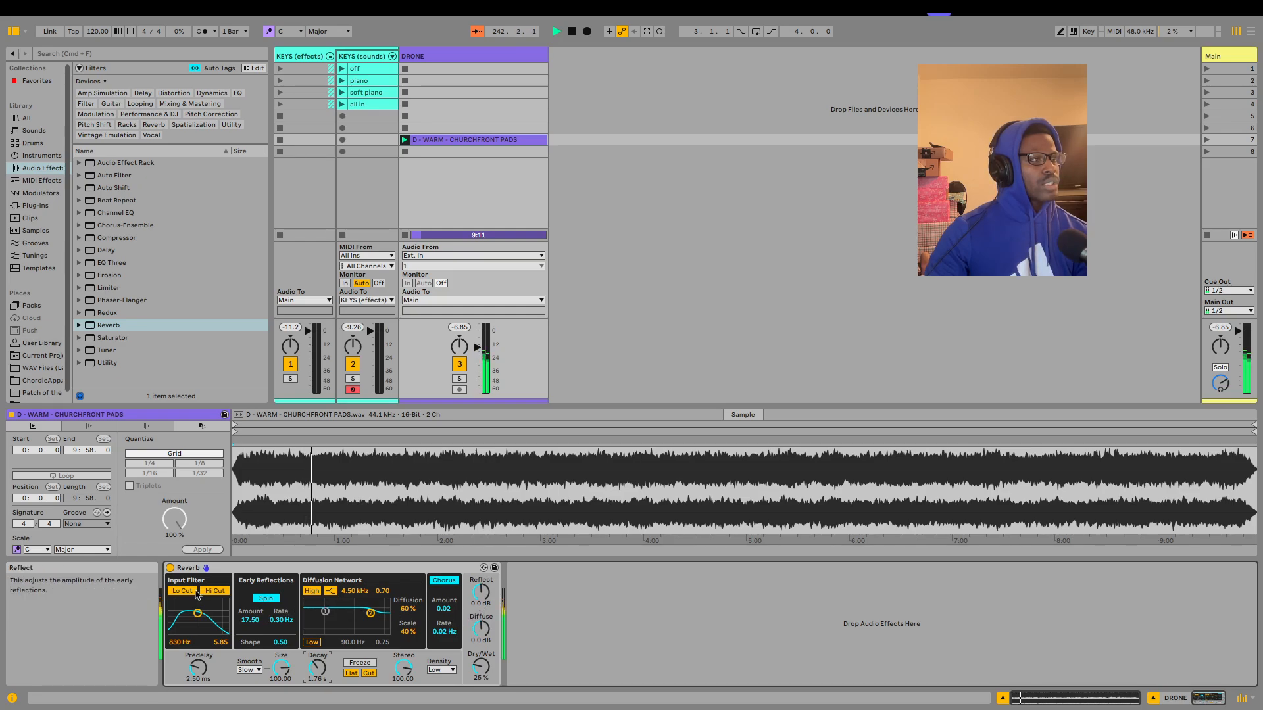
Add a Channel EQ after the Reverb with the high-pass filter on, Low -5.7 dB, Mid -5.4 dB, High -15 dB and Output -4.4 dB
click(120, 253)
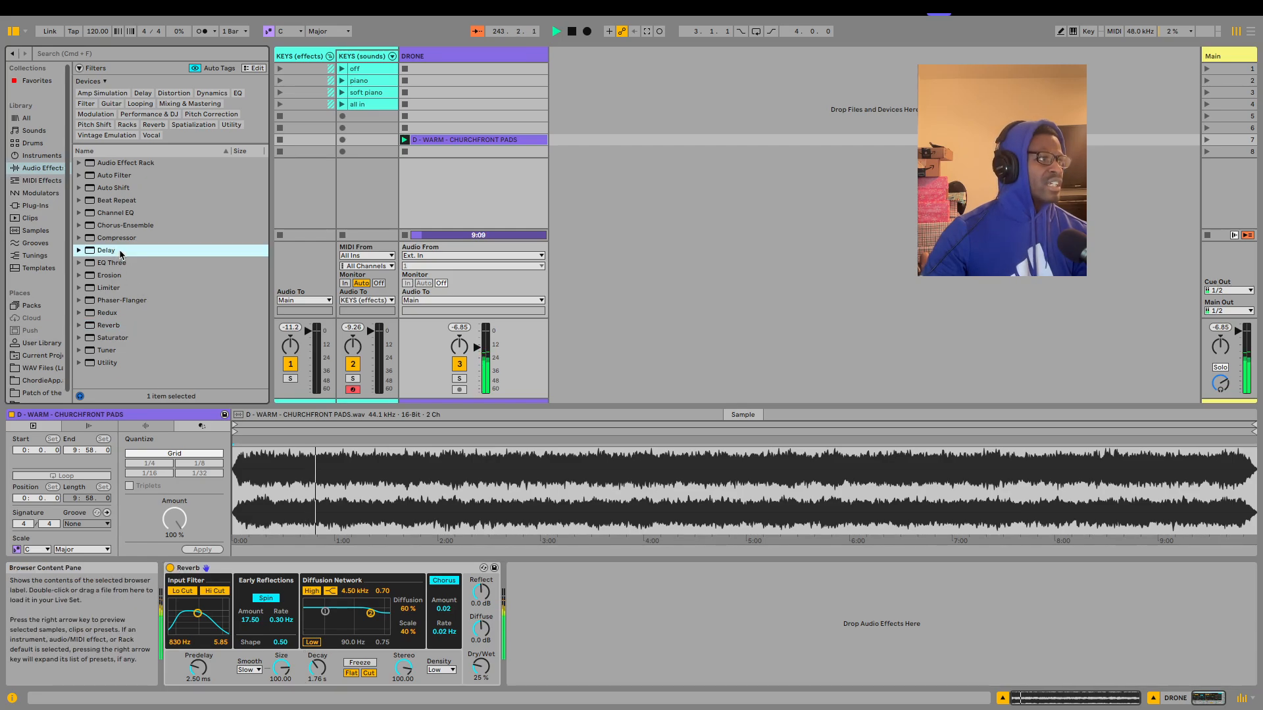
double_click(129, 215)
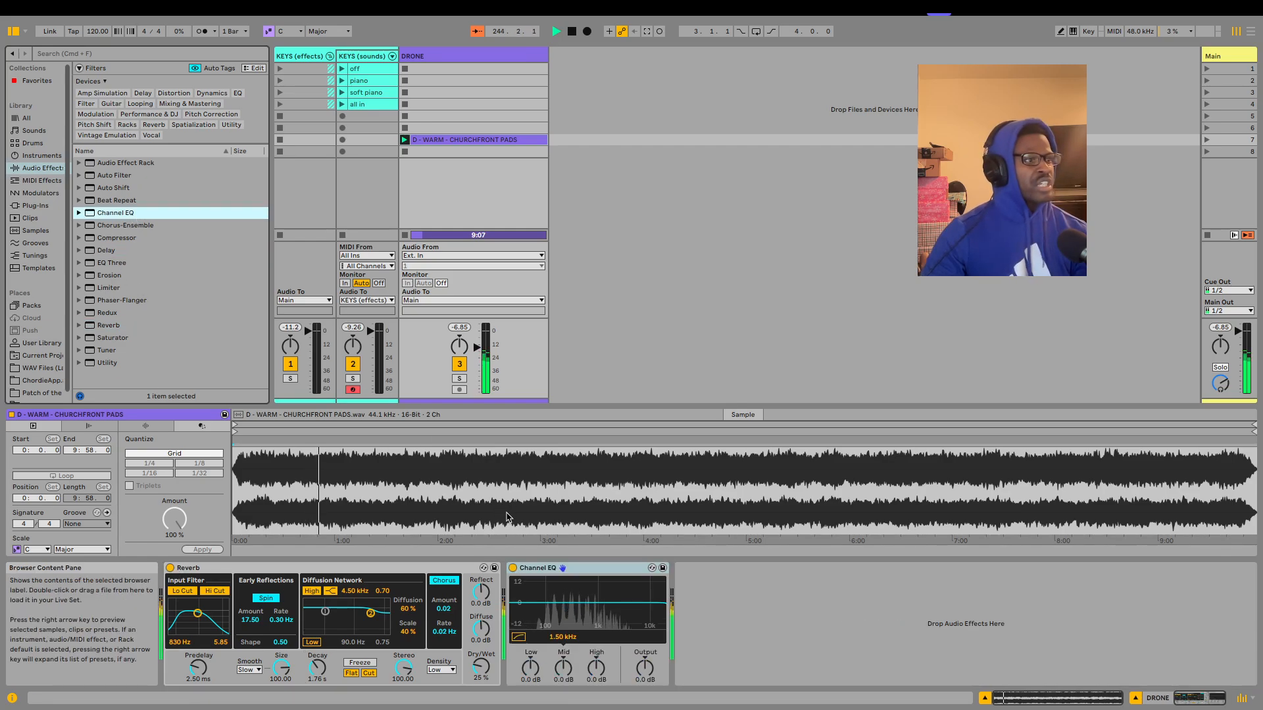
click(518, 637)
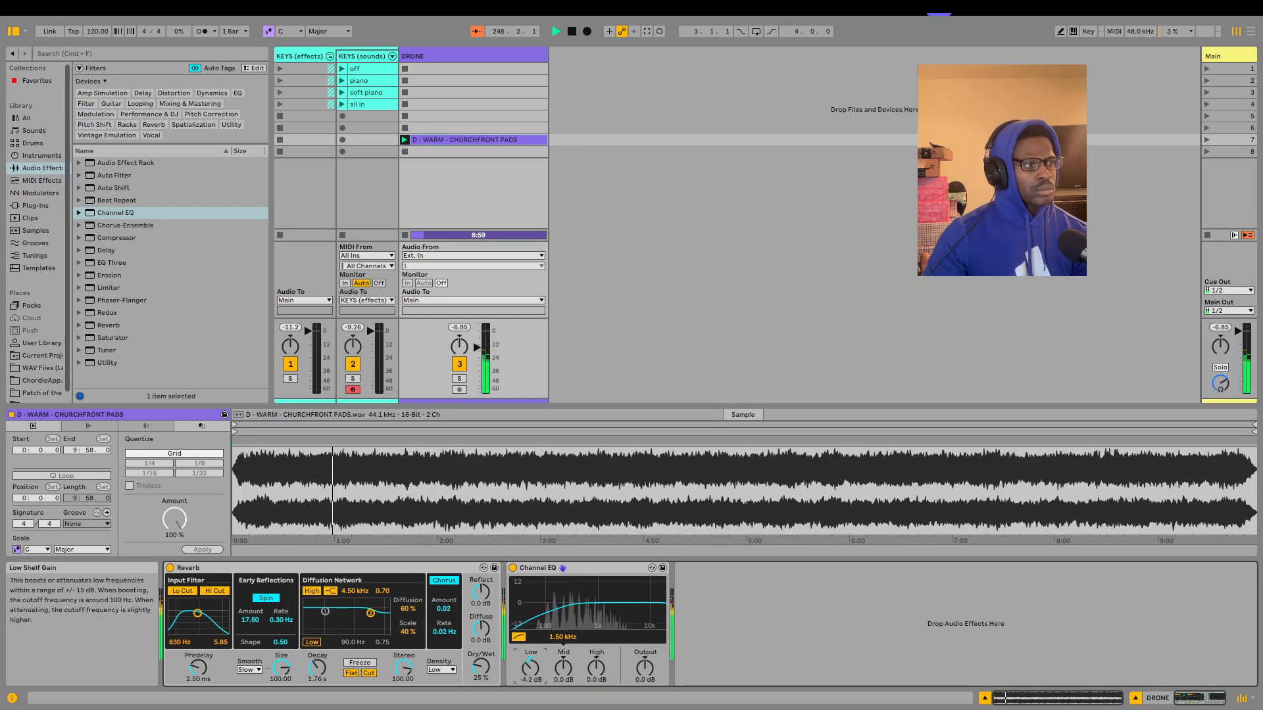
drag(530, 667, 530, 677)
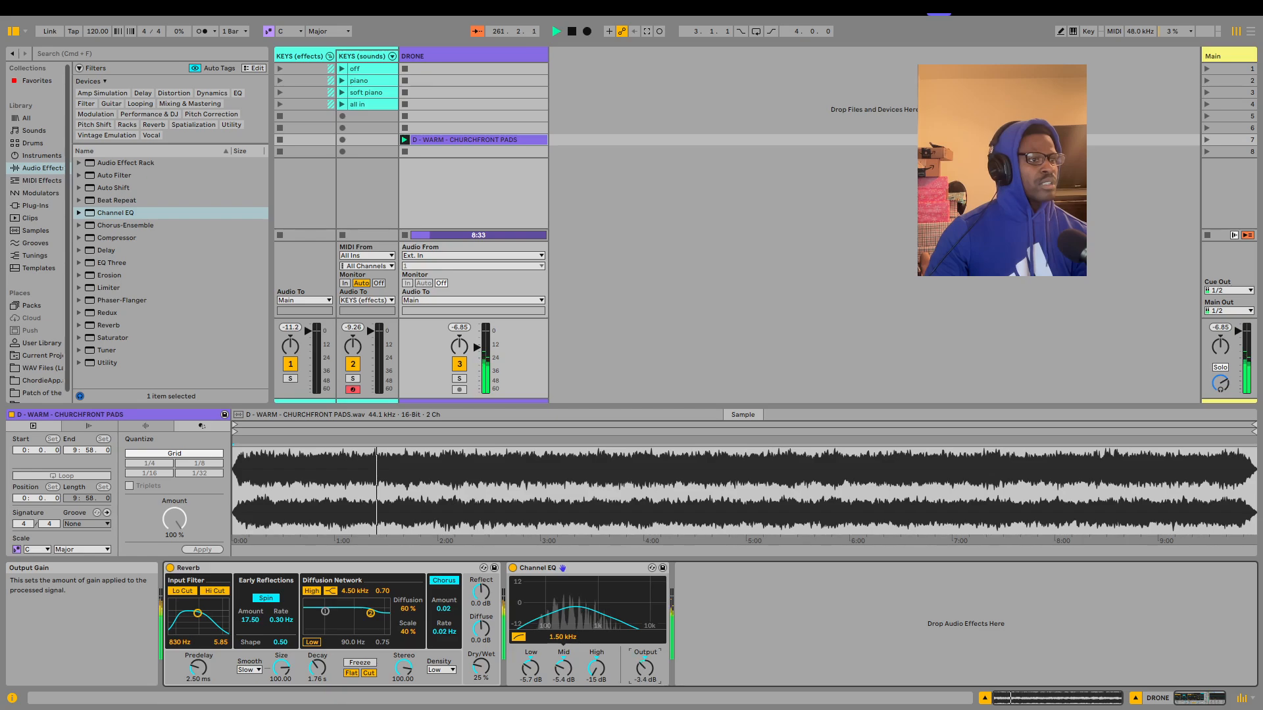
Add a Delay after the Channel EQ, switching both channels to Time mode at 400 ms and lowering its Dry/Wet mix
click(118, 252)
drag(281, 314, 730, 658)
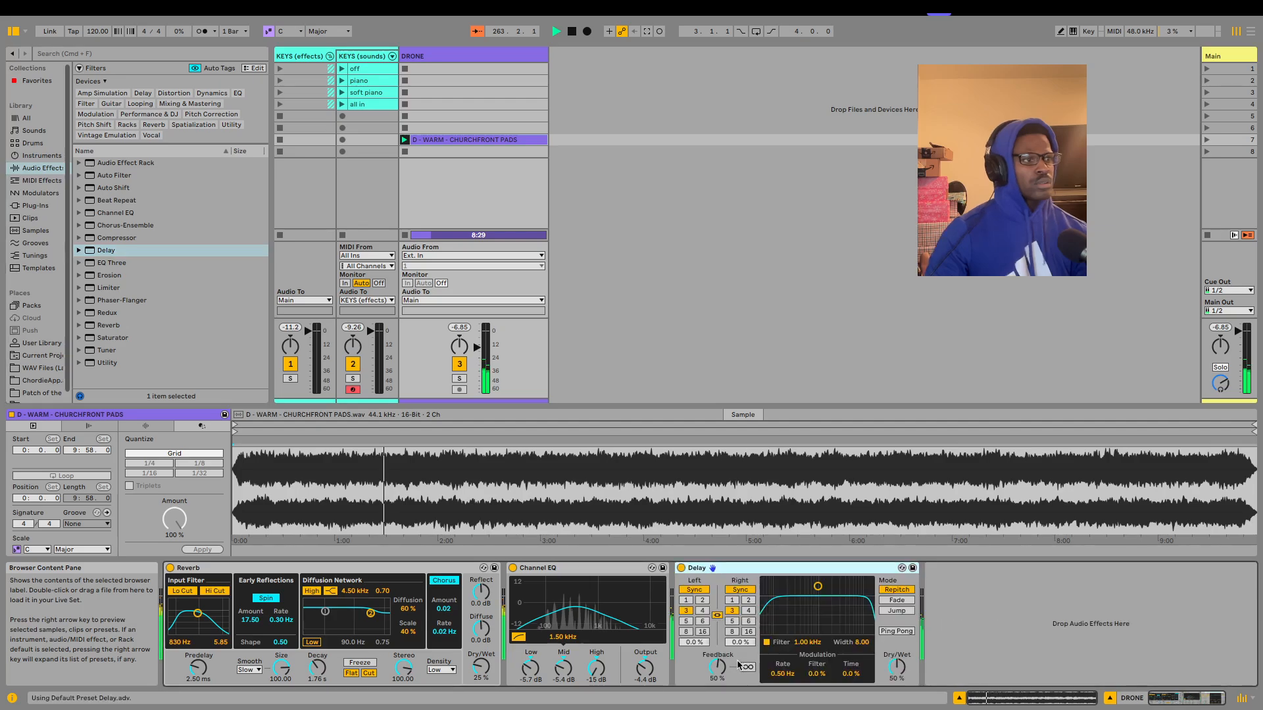
click(694, 590)
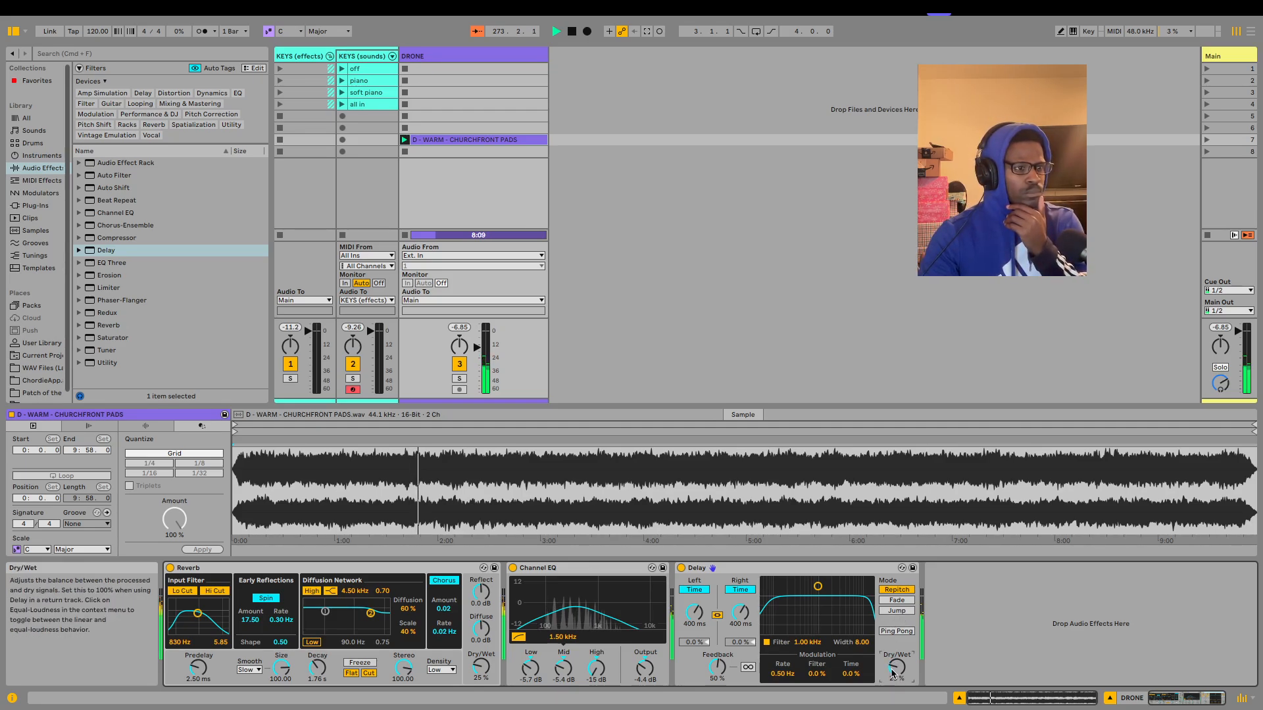
Set the Delay's Dry/Wet to 51% and compare the DRONE pad with Reverb, Channel EQ and Delay bypassed and re-enabled
drag(896, 667, 874, 676)
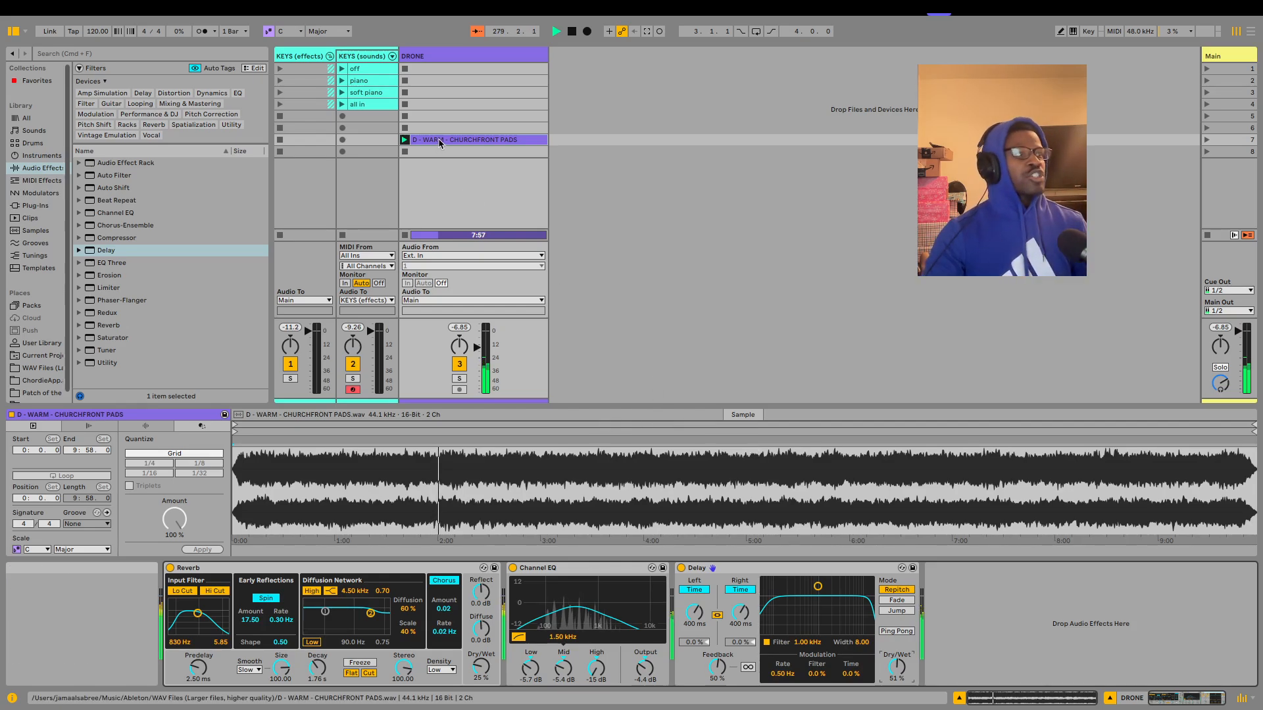
click(171, 568)
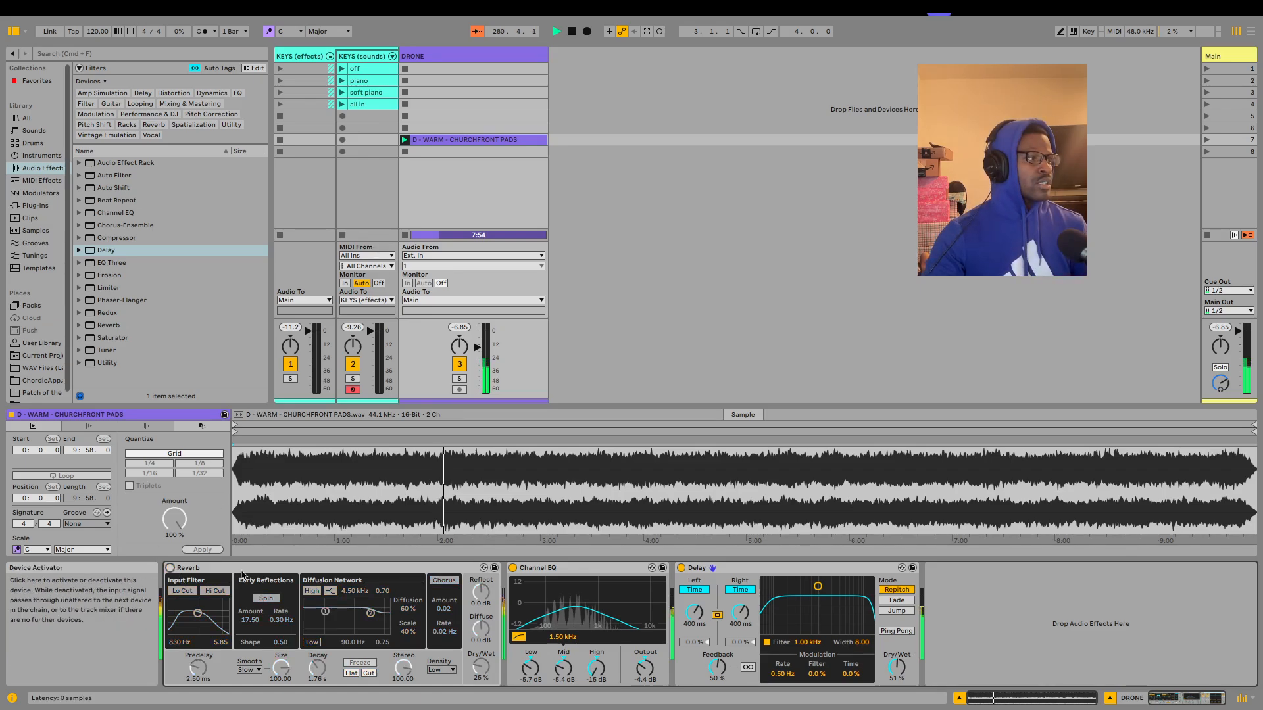
click(512, 569)
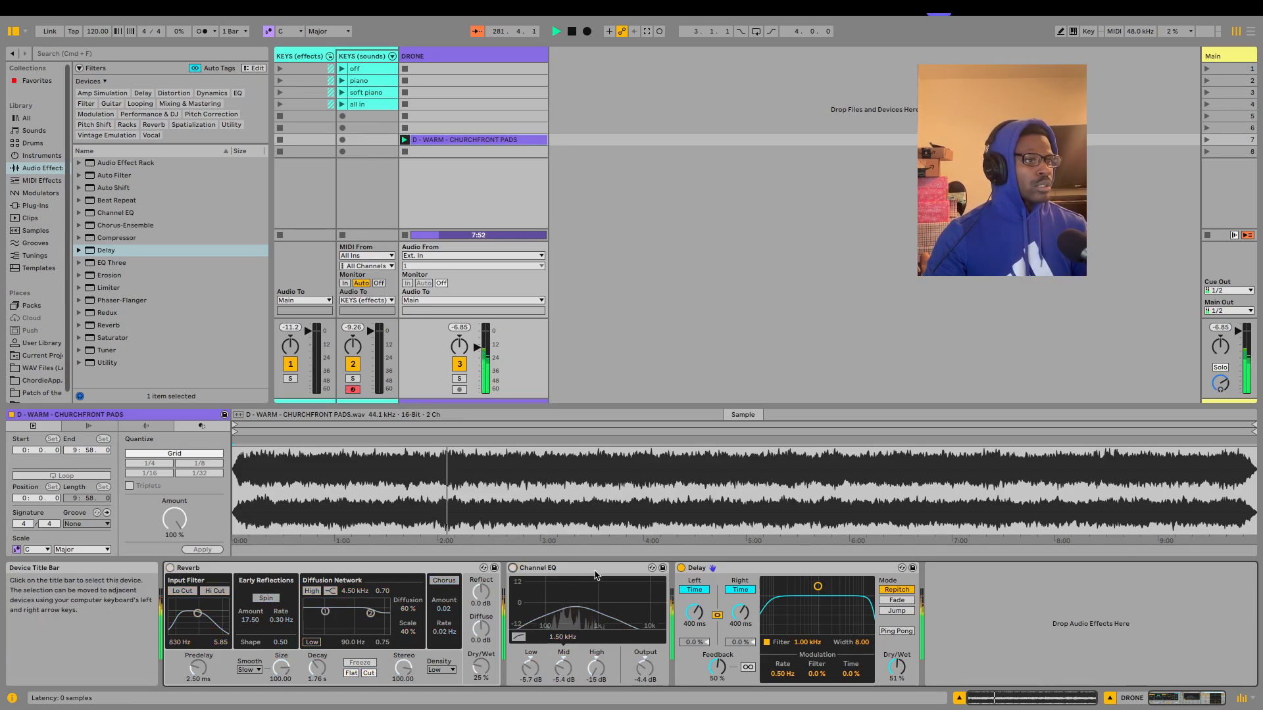
click(681, 569)
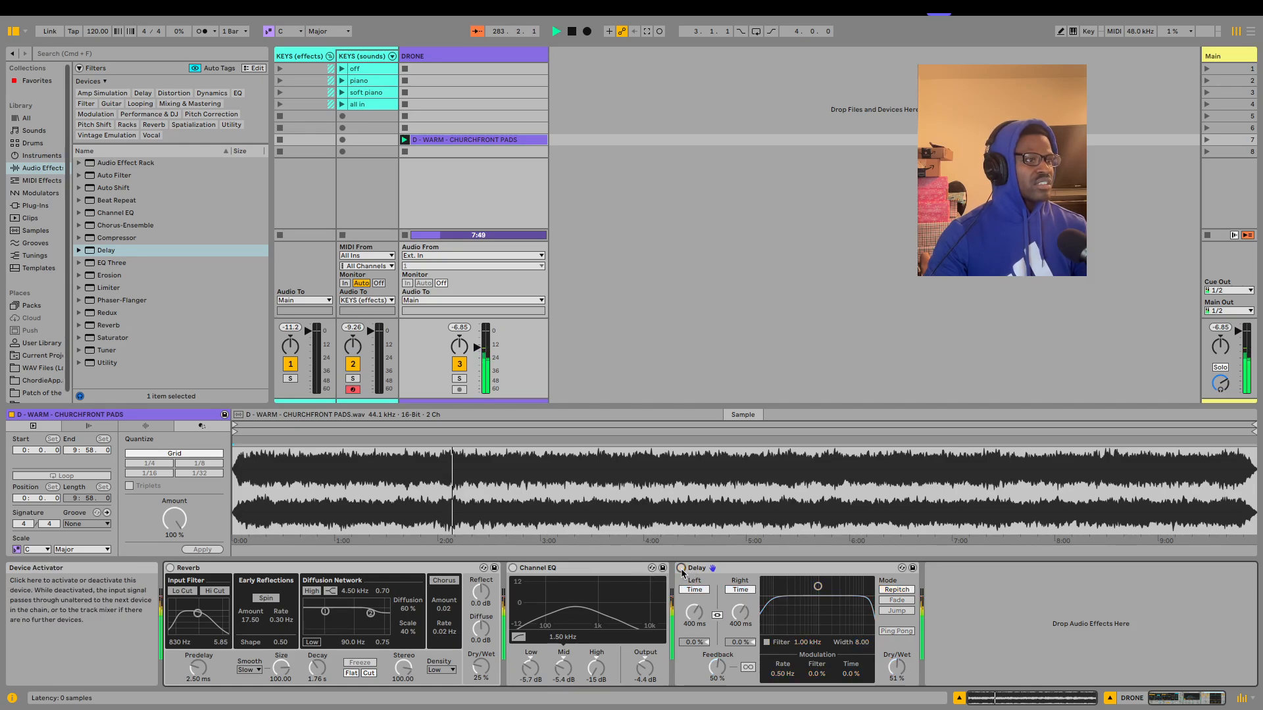
click(681, 568)
click(512, 569)
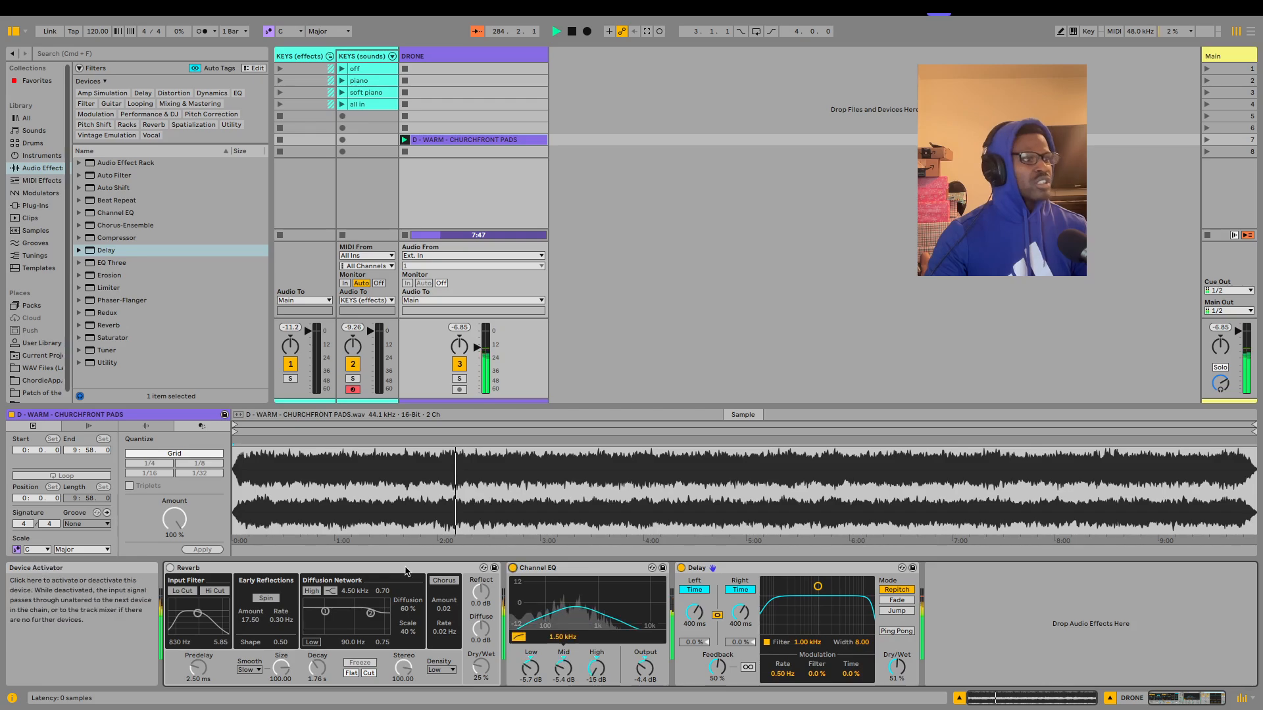
click(170, 568)
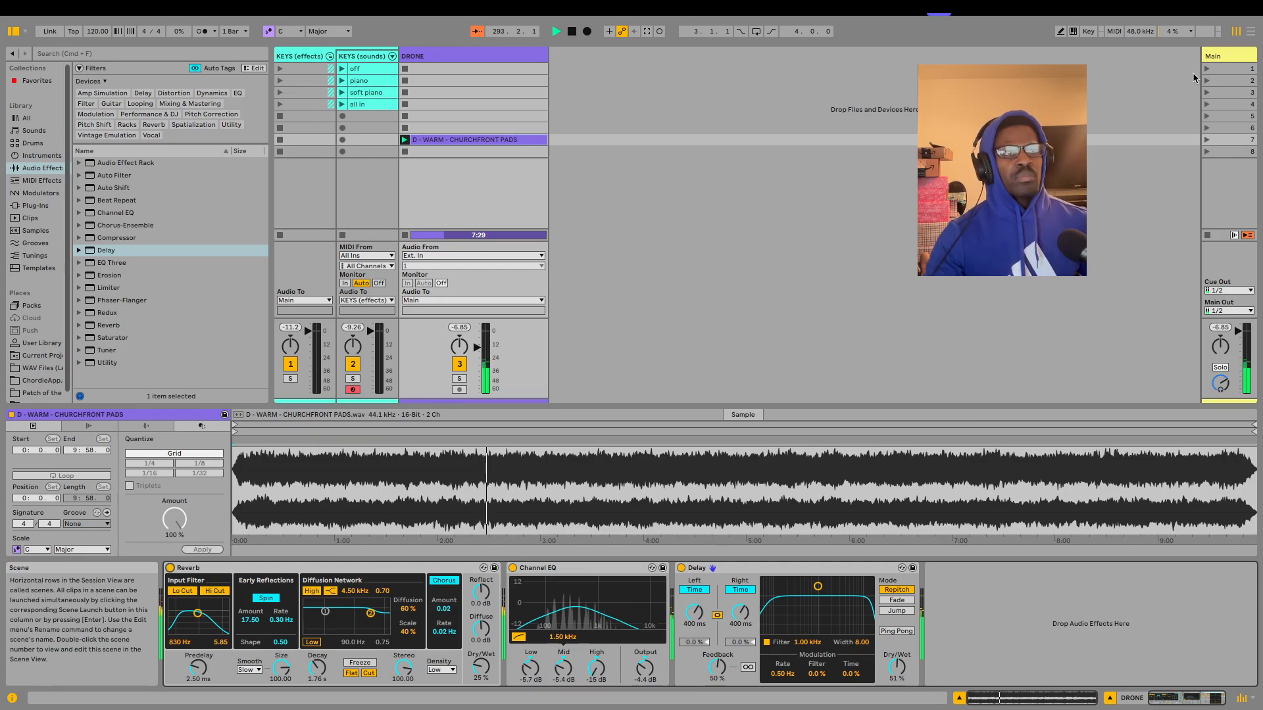
Widen the Main track and insert four new scenes below scene 8
drag(1202, 55, 927, 56)
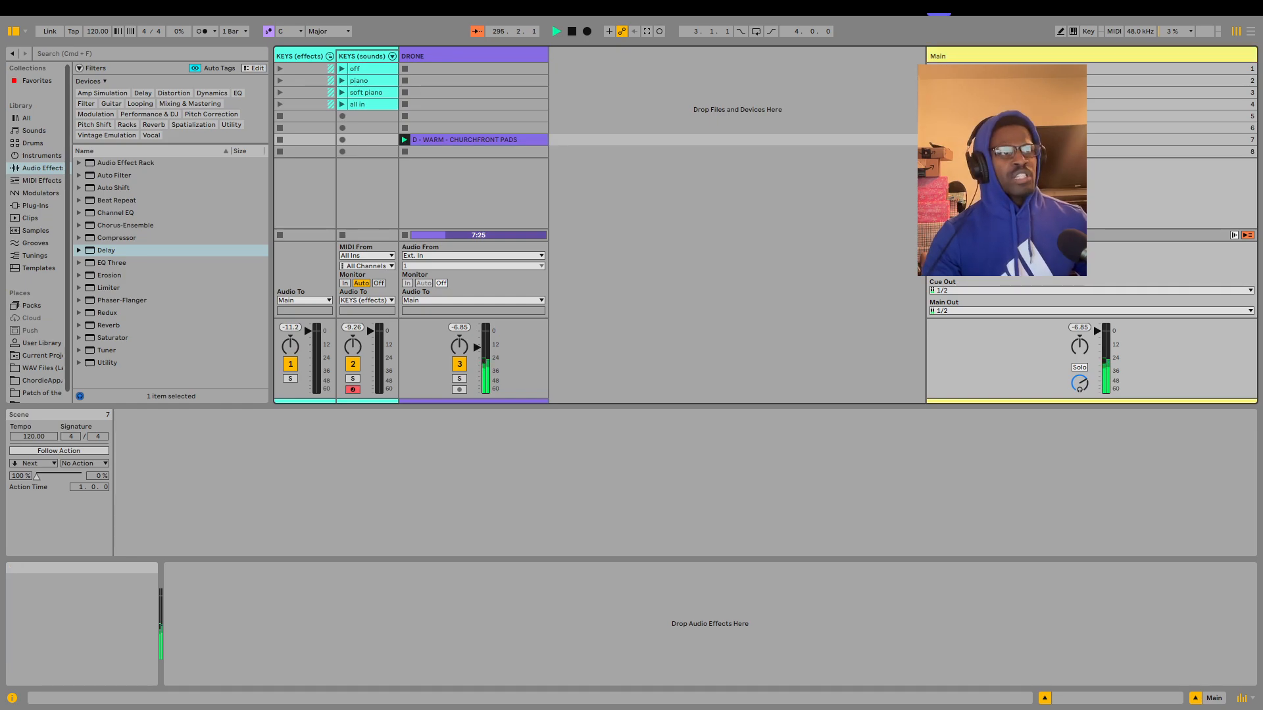
right_click(1036, 151)
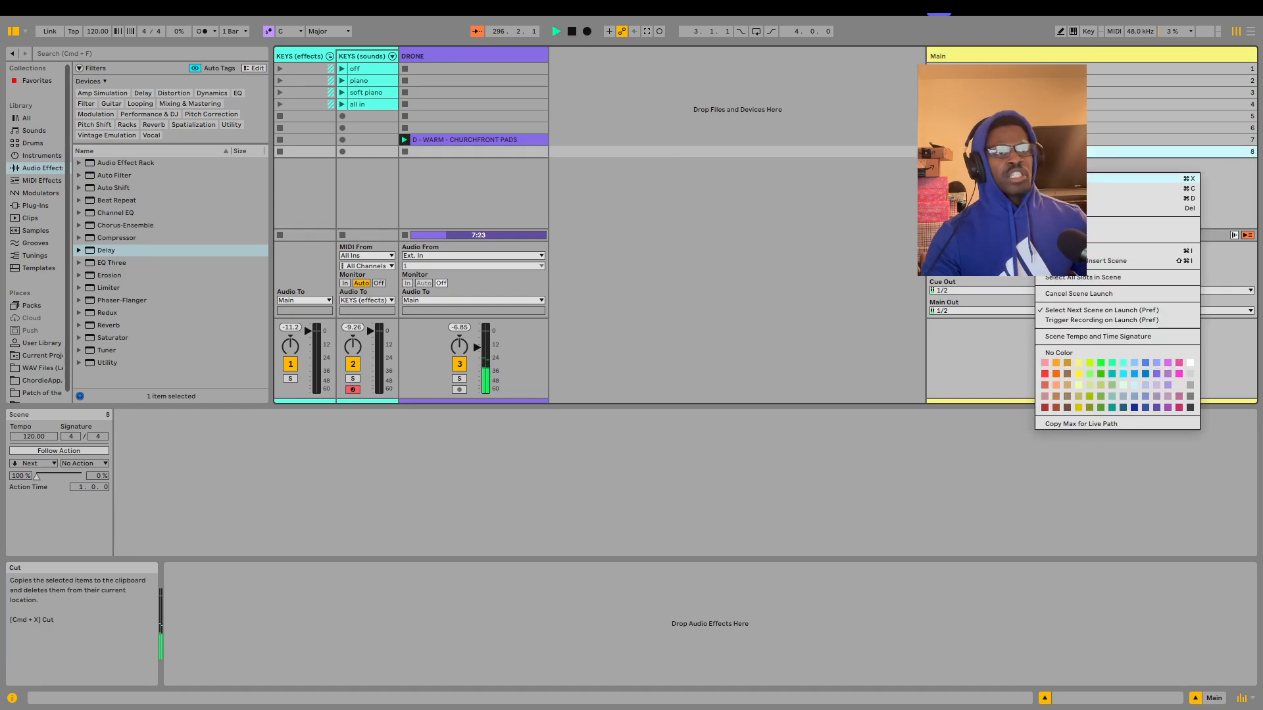
click(1114, 250)
right_click(1080, 163)
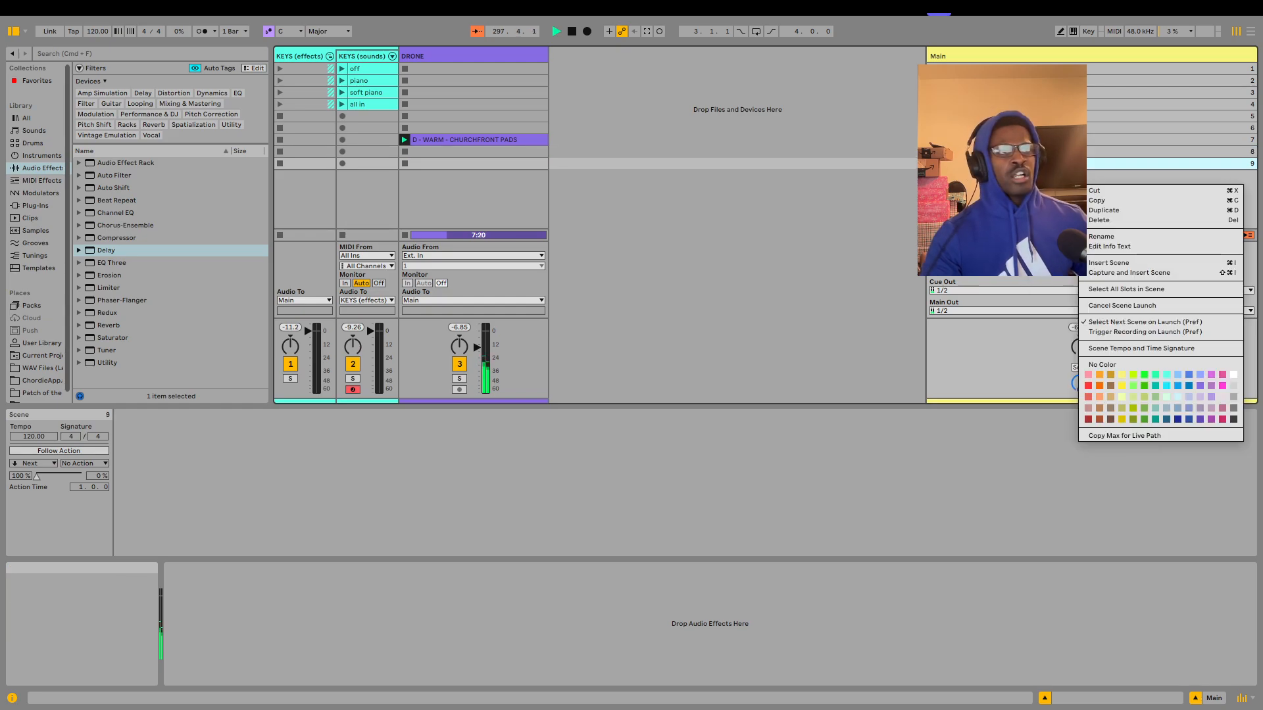
click(1109, 262)
right_click(1103, 212)
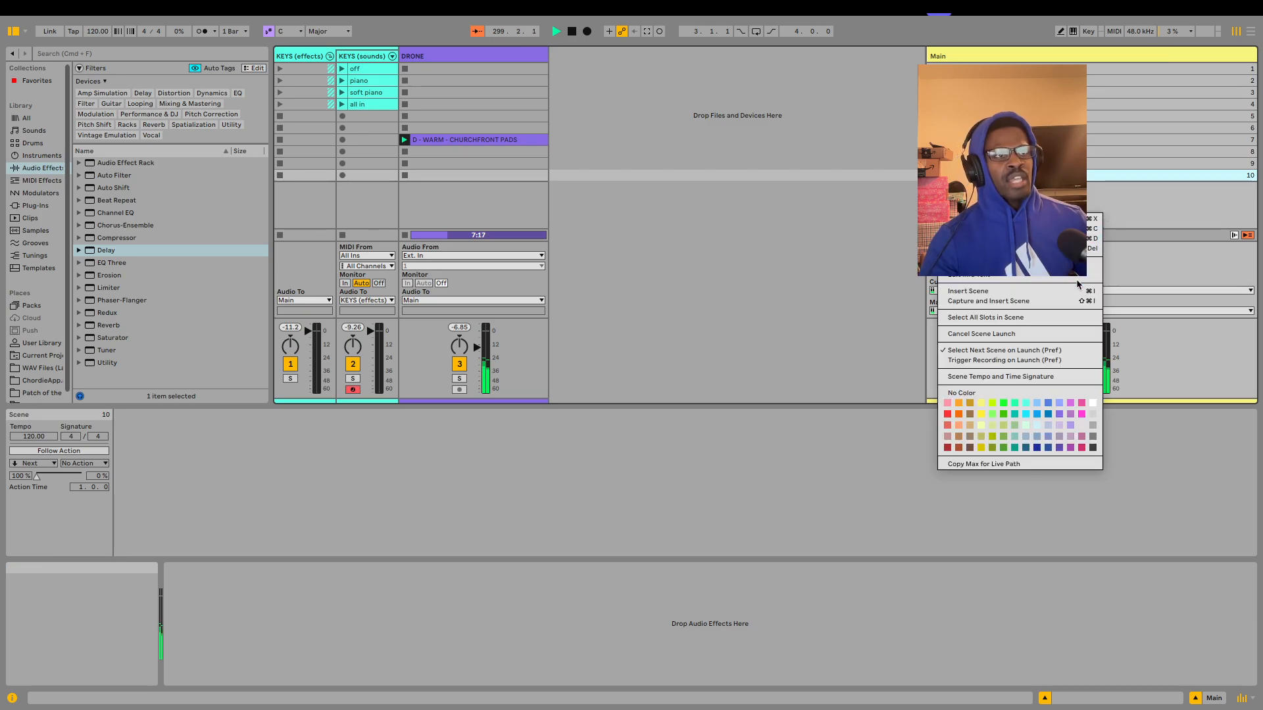
click(1081, 291)
right_click(1090, 212)
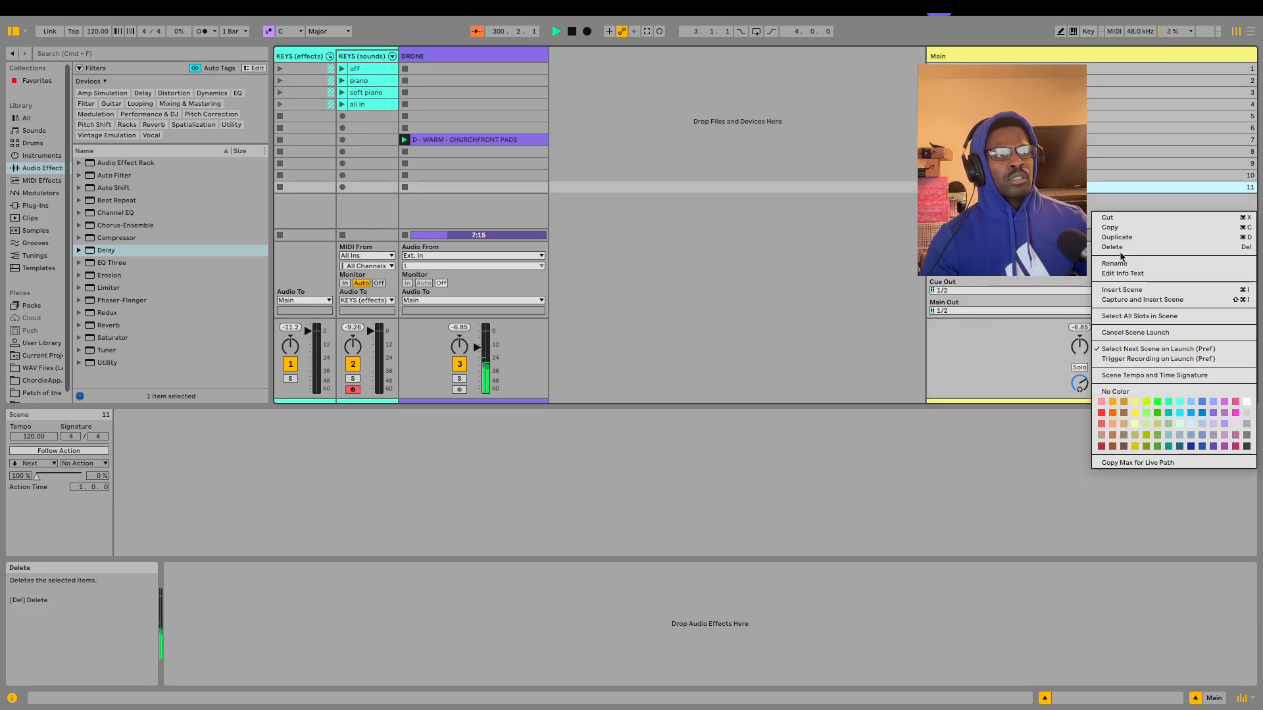
click(1140, 289)
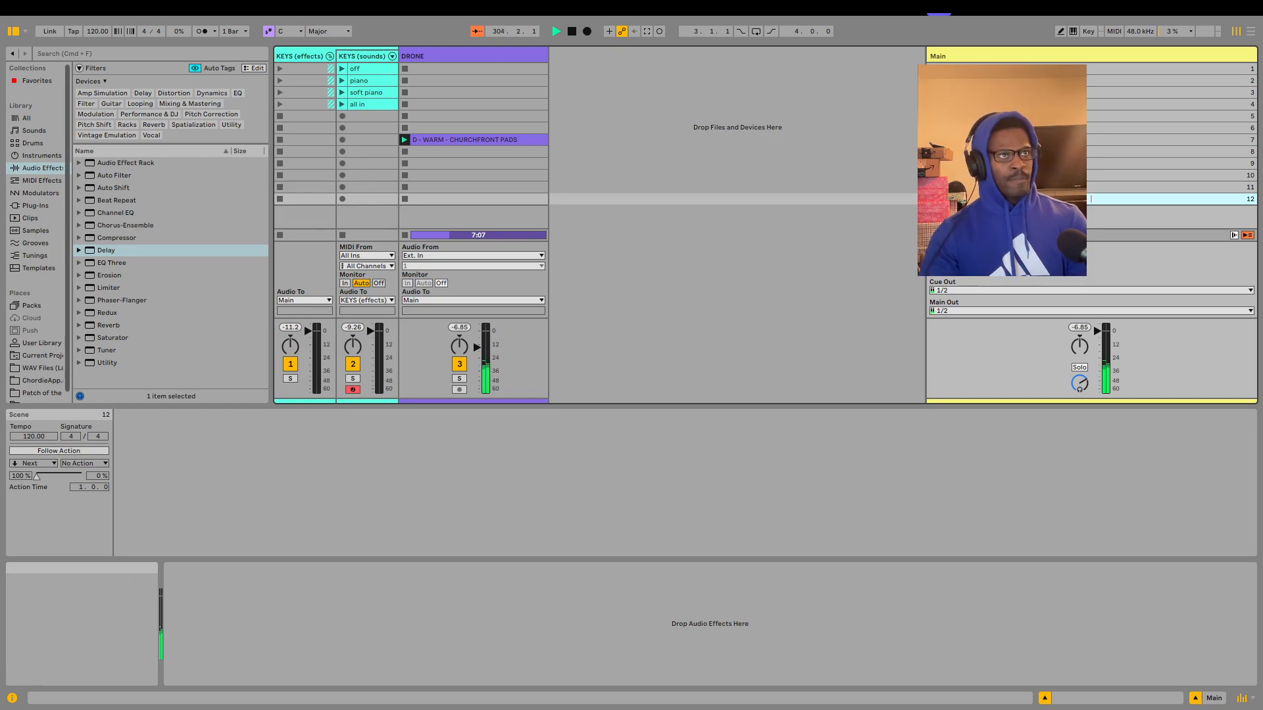
Name scene 12 "initmate"
key(super+r)
text(i)
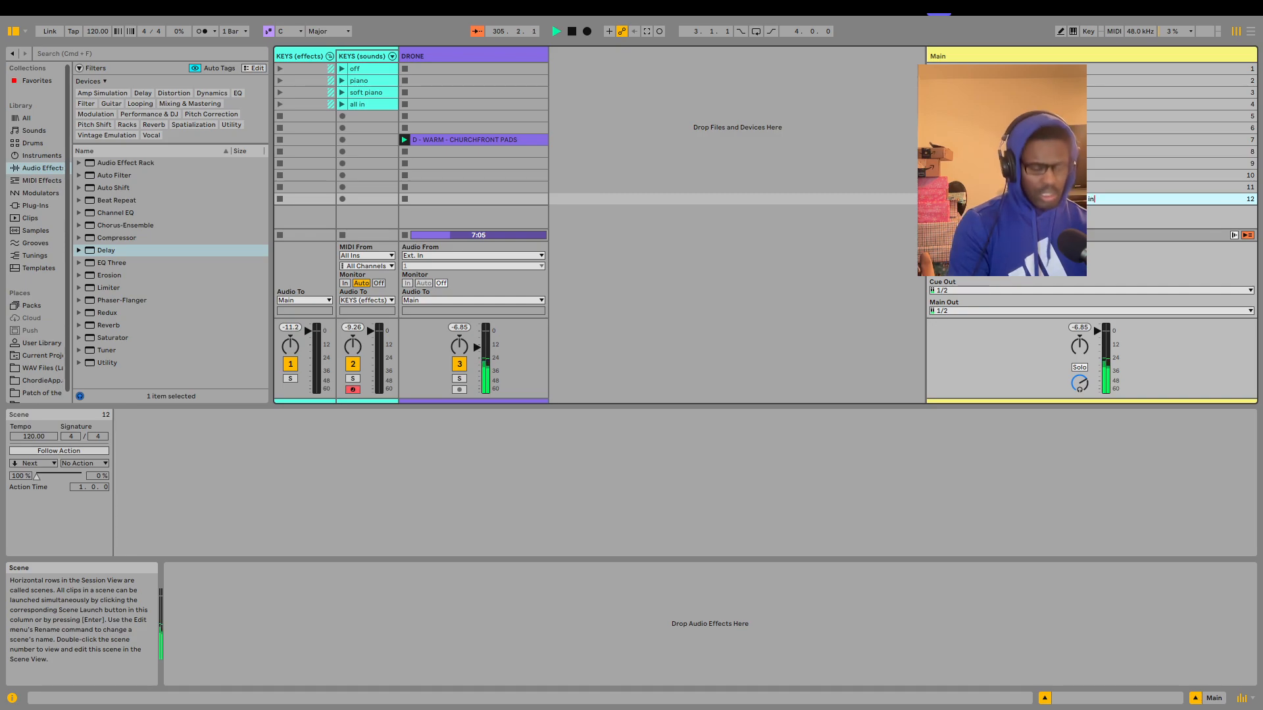
text(ni)
text(tmate)
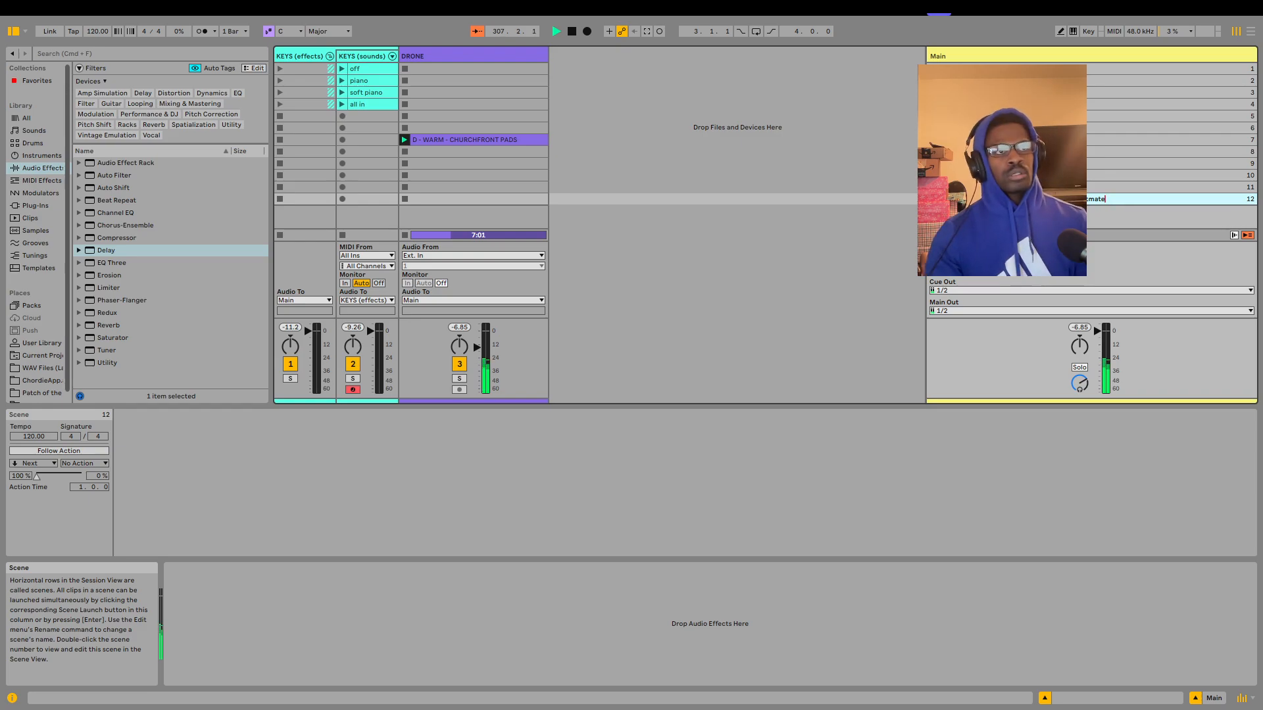
Rename scene 11 "song 4" and scene 10 "song 3"
click(1052, 187)
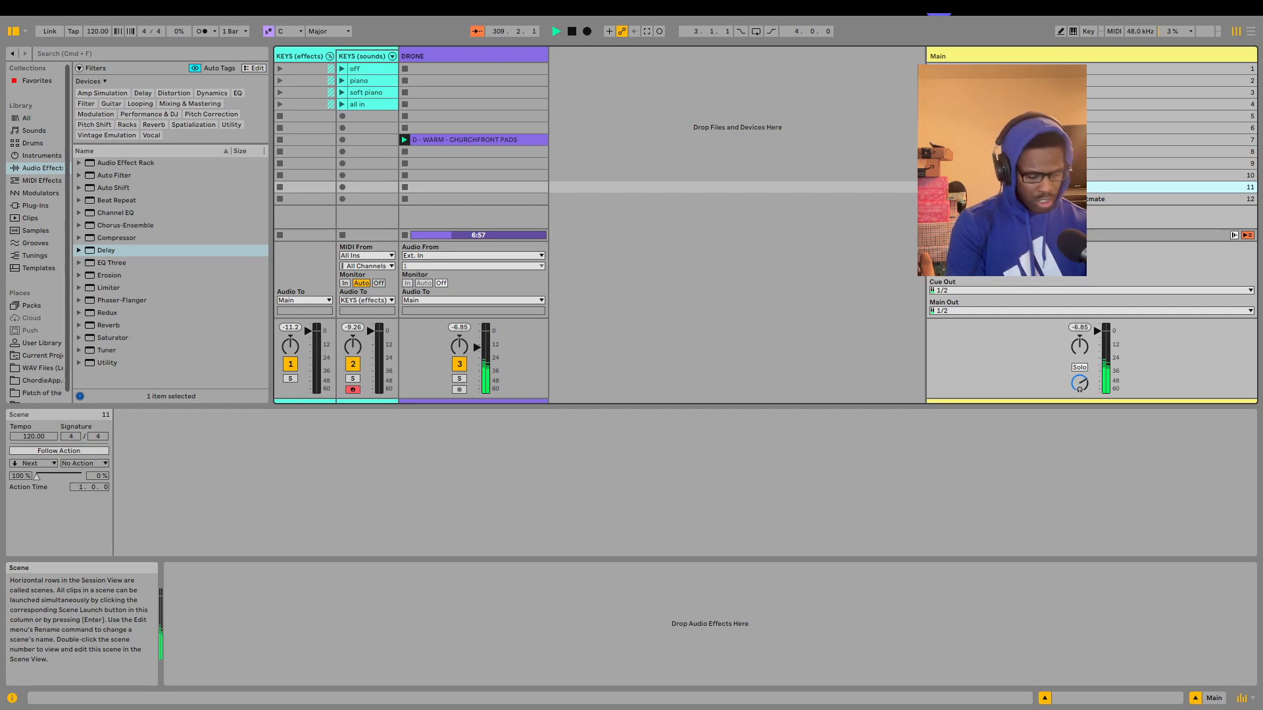
key(super+r)
text(song )
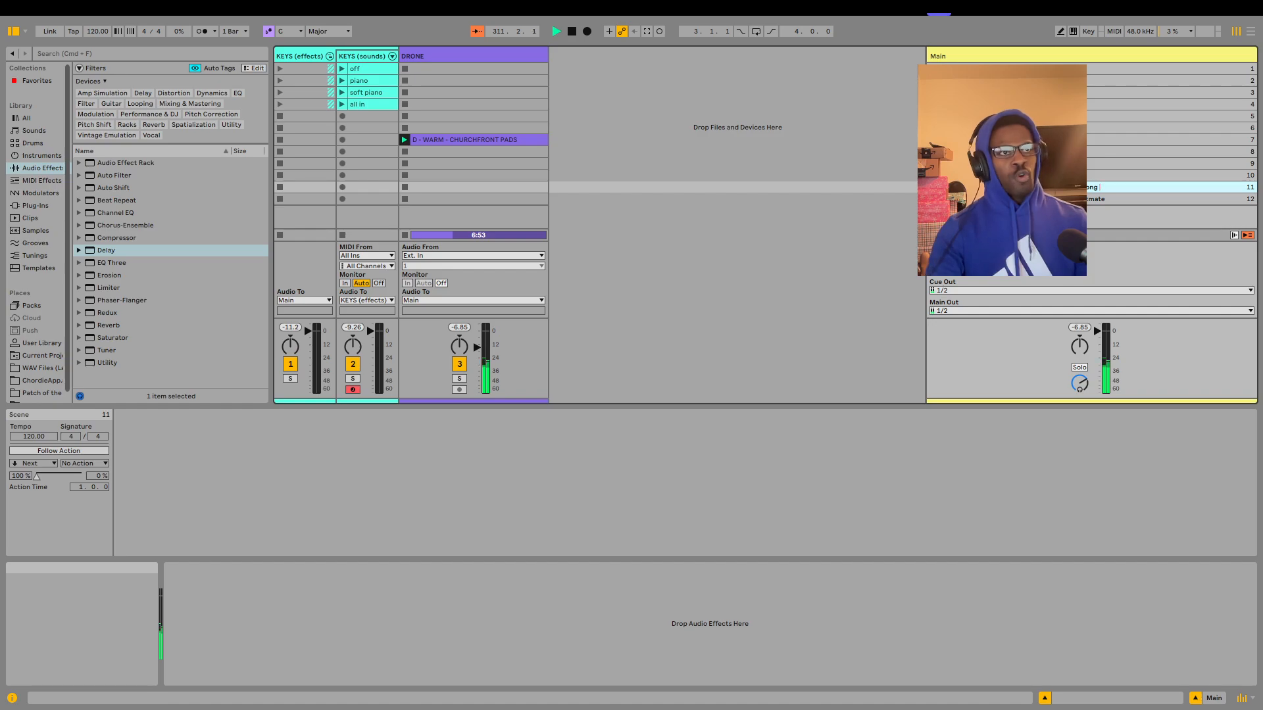
text(4)
key(shift+Tab)
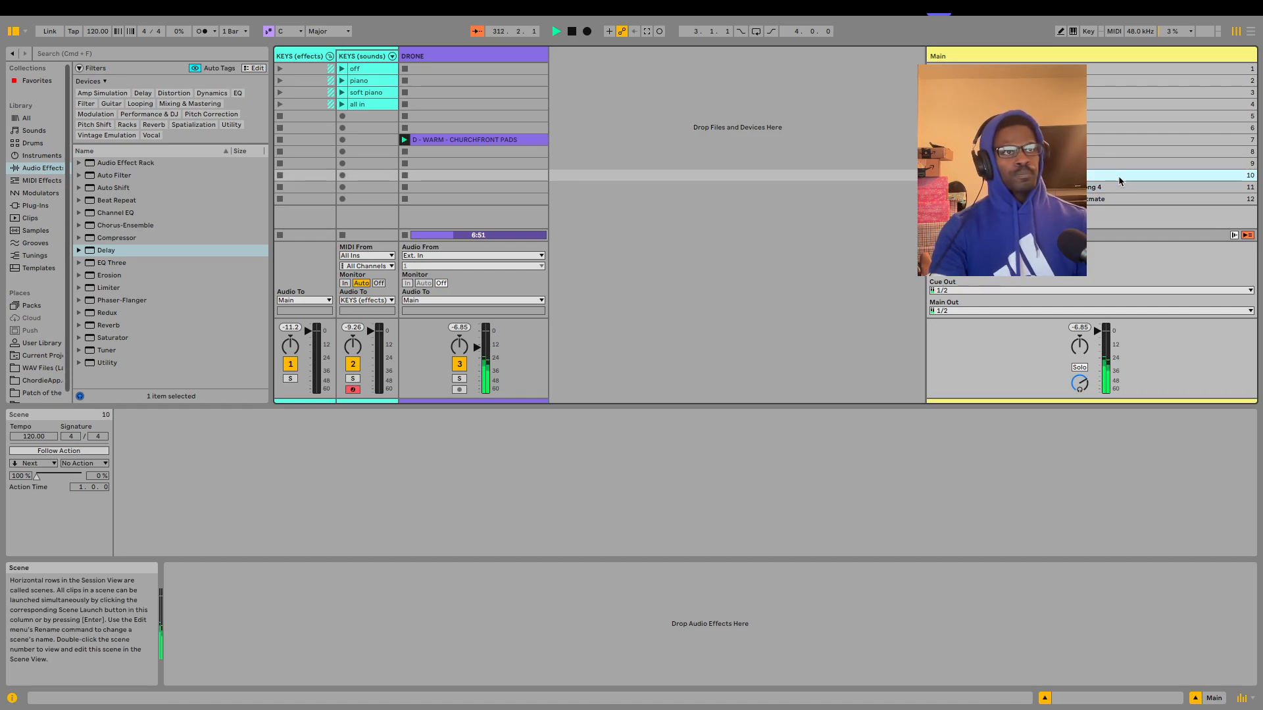
text(song)
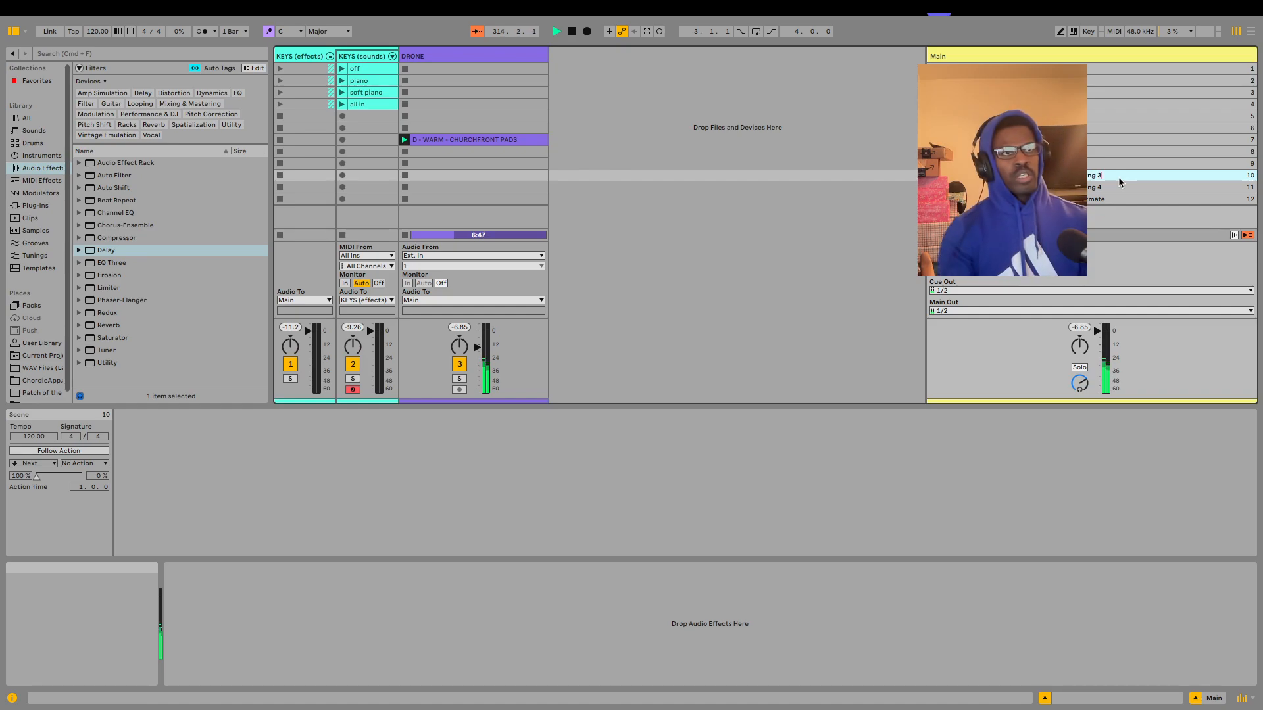
text( 3)
key(Return)
Rename scene 9 "song 2" and scene 8 "song 1"
click(1137, 164)
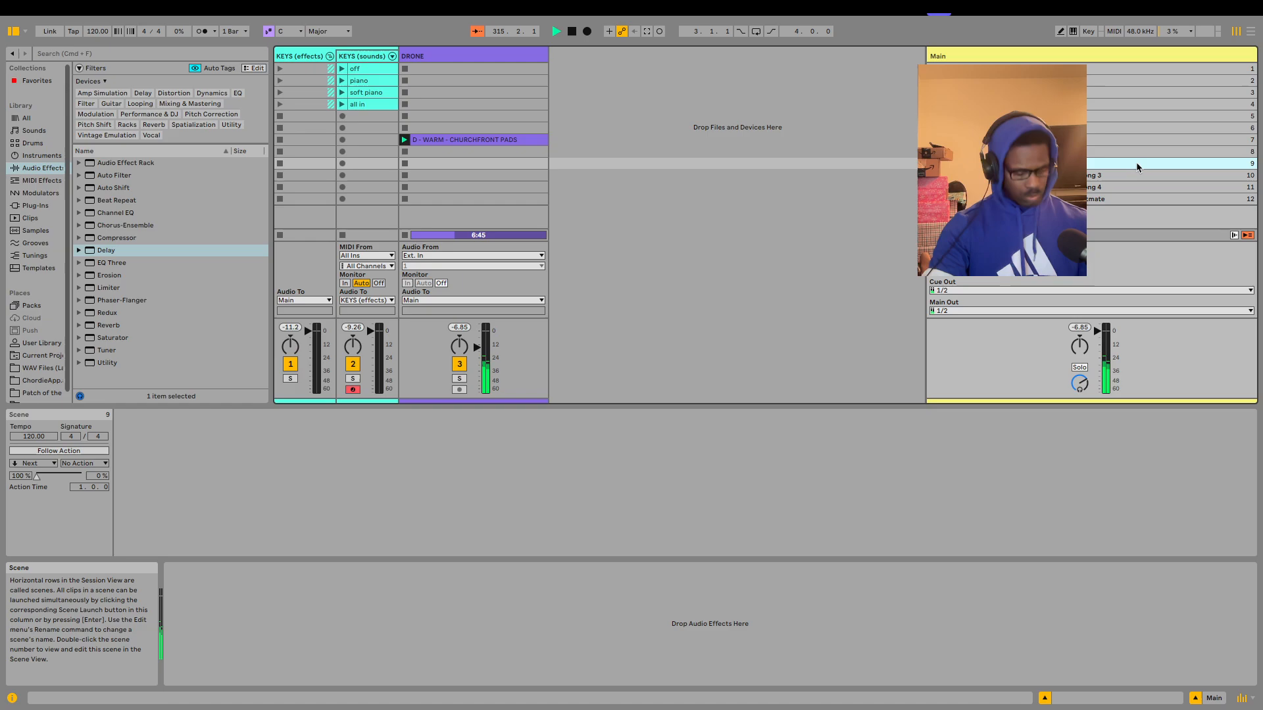
key(super+r)
text(song 2)
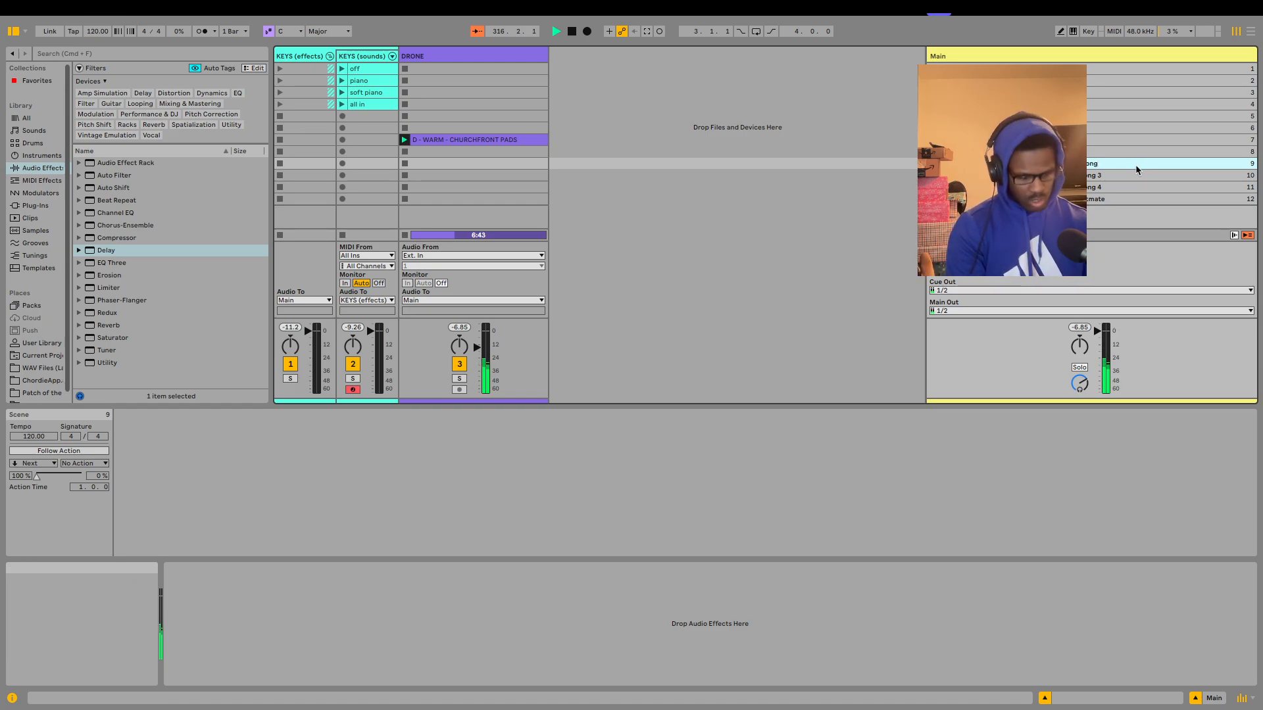
click(1120, 152)
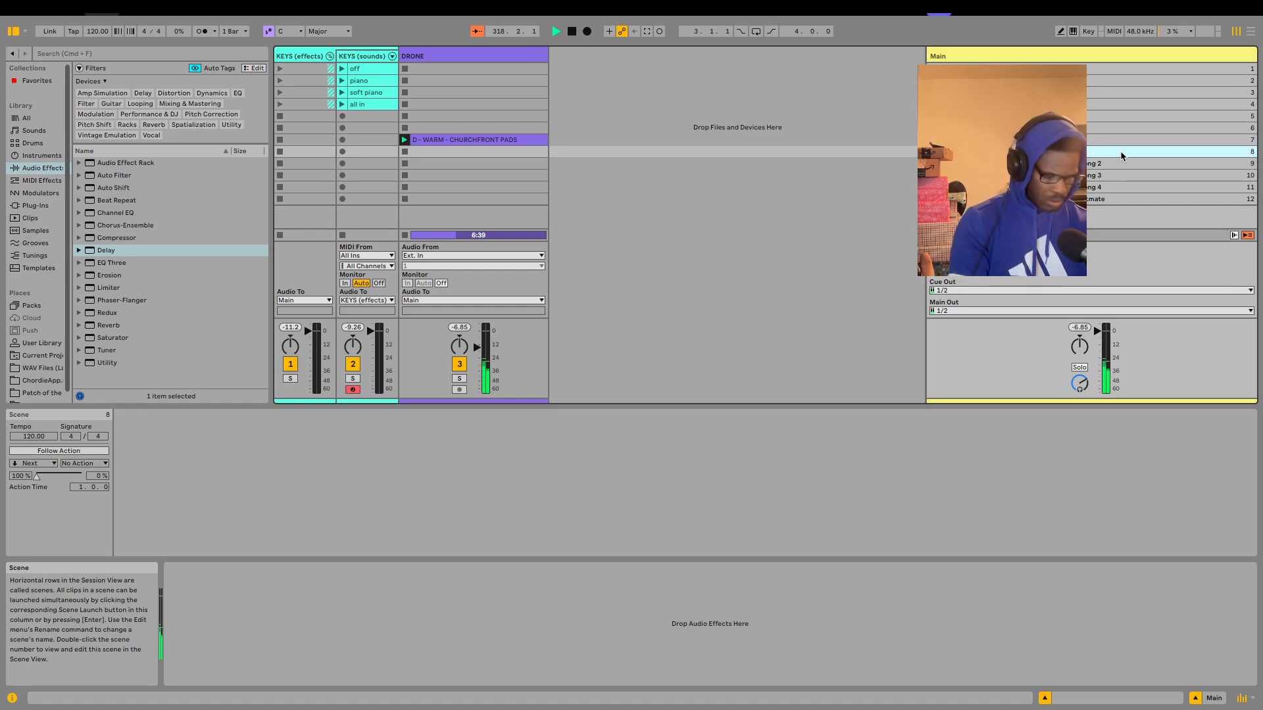
key(super+r)
text(song )
text(1)
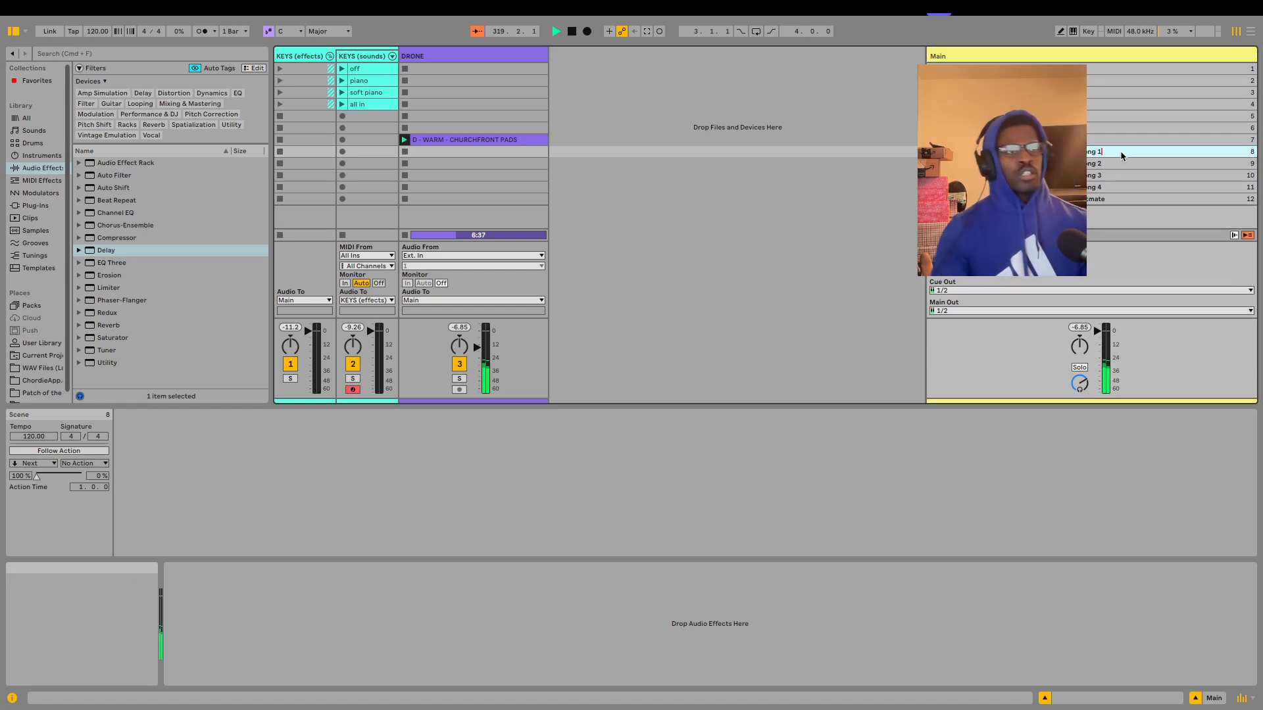
key(Return)
Color the song 1 scene orange and try to assign a color to the song 2 scene
right_click(1119, 152)
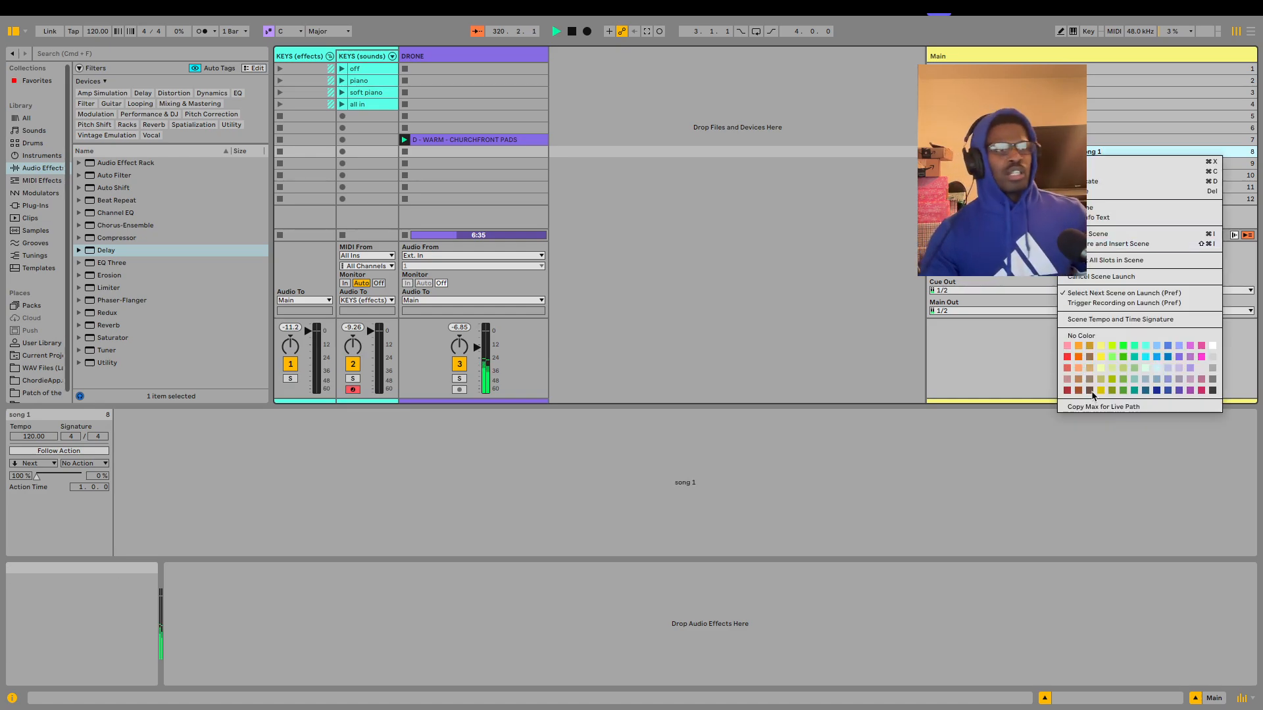
click(1088, 355)
right_click(1072, 163)
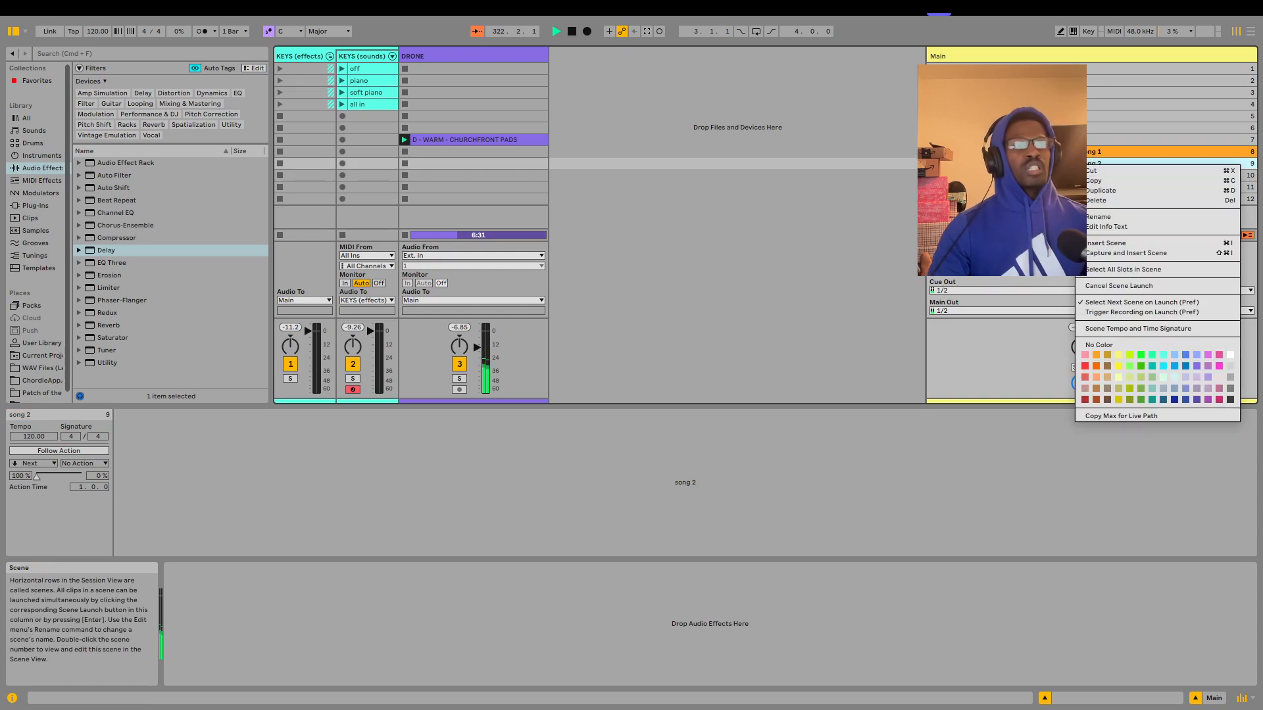
click(1165, 372)
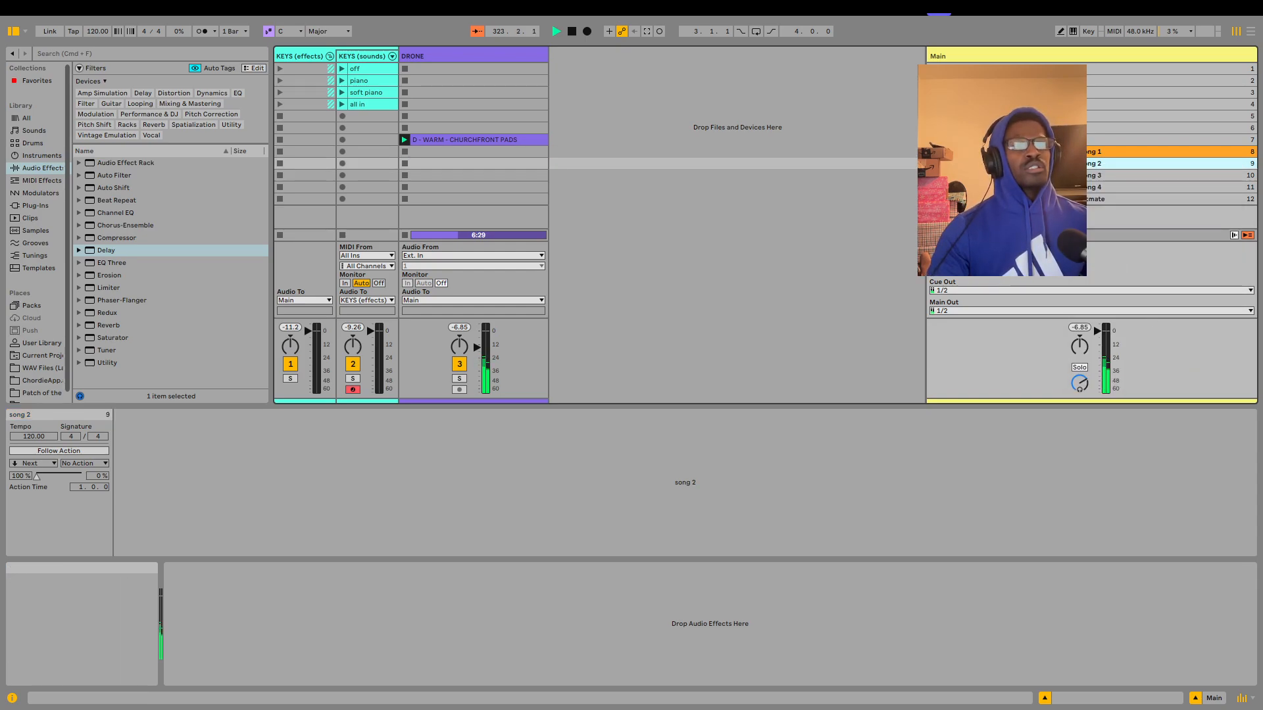
Color the song 3 scene green and the song 4 scene pale blue
right_click(1085, 175)
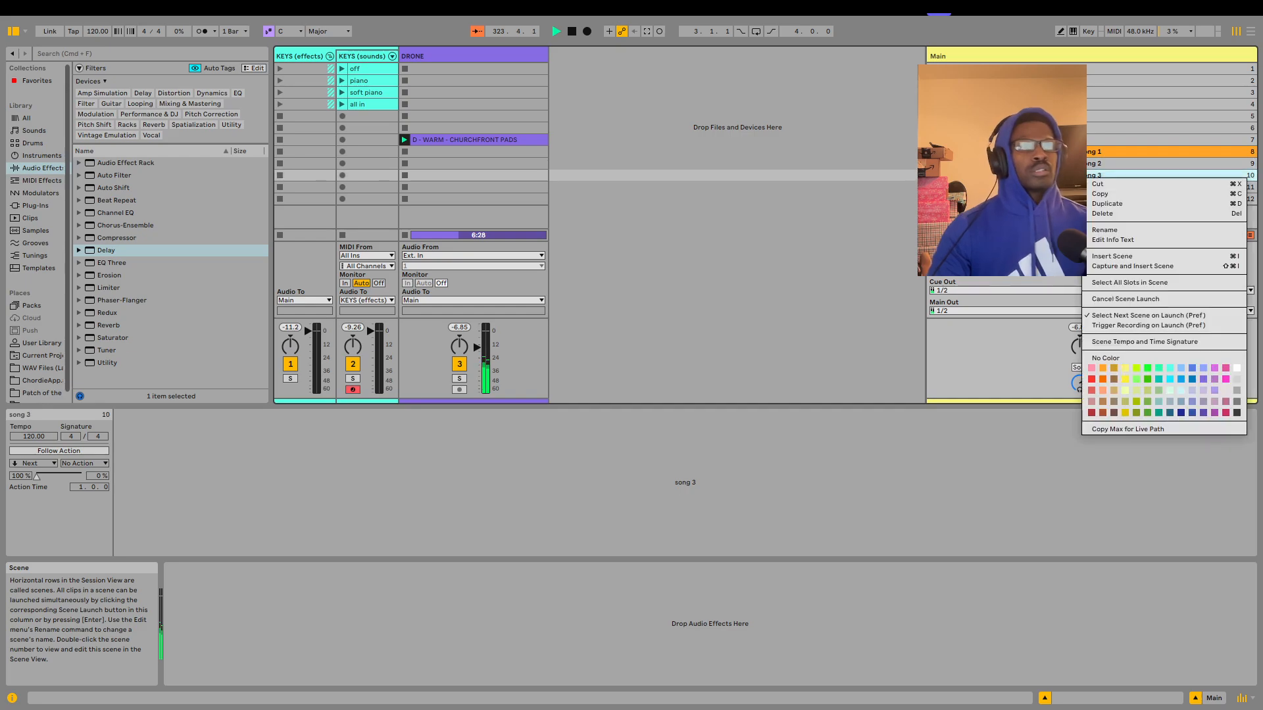
click(1143, 400)
right_click(1112, 182)
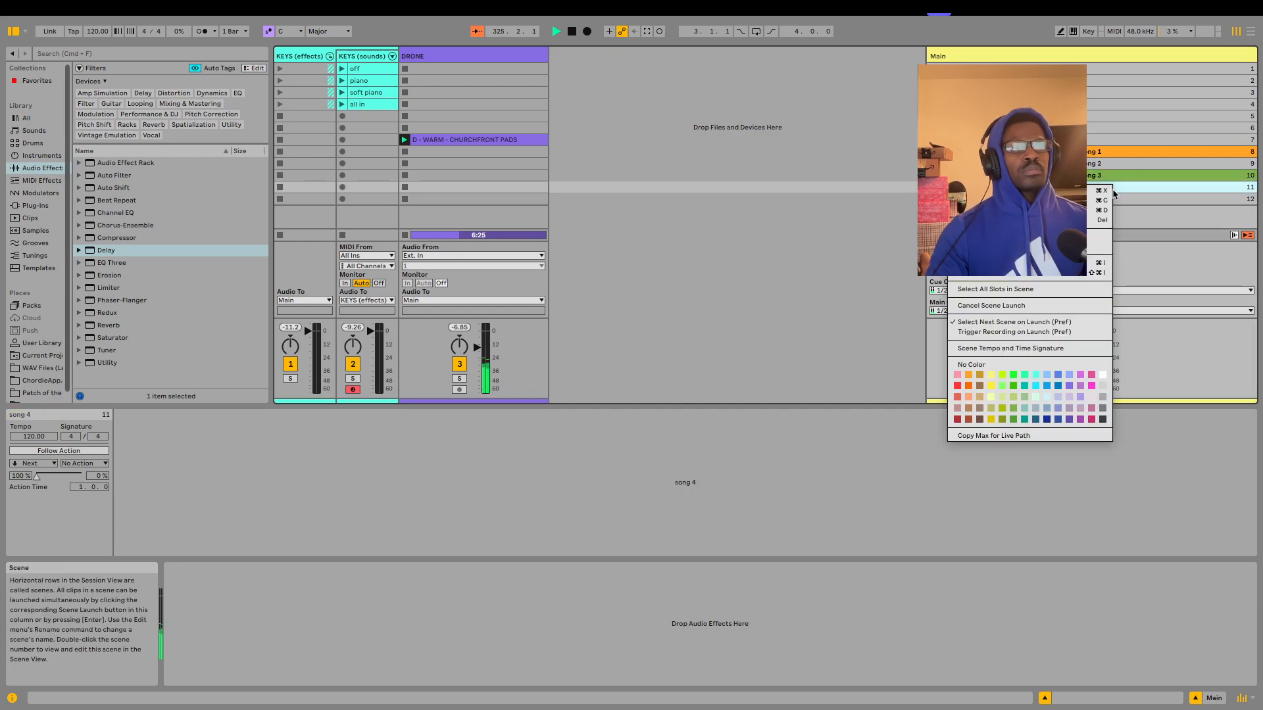
click(1046, 394)
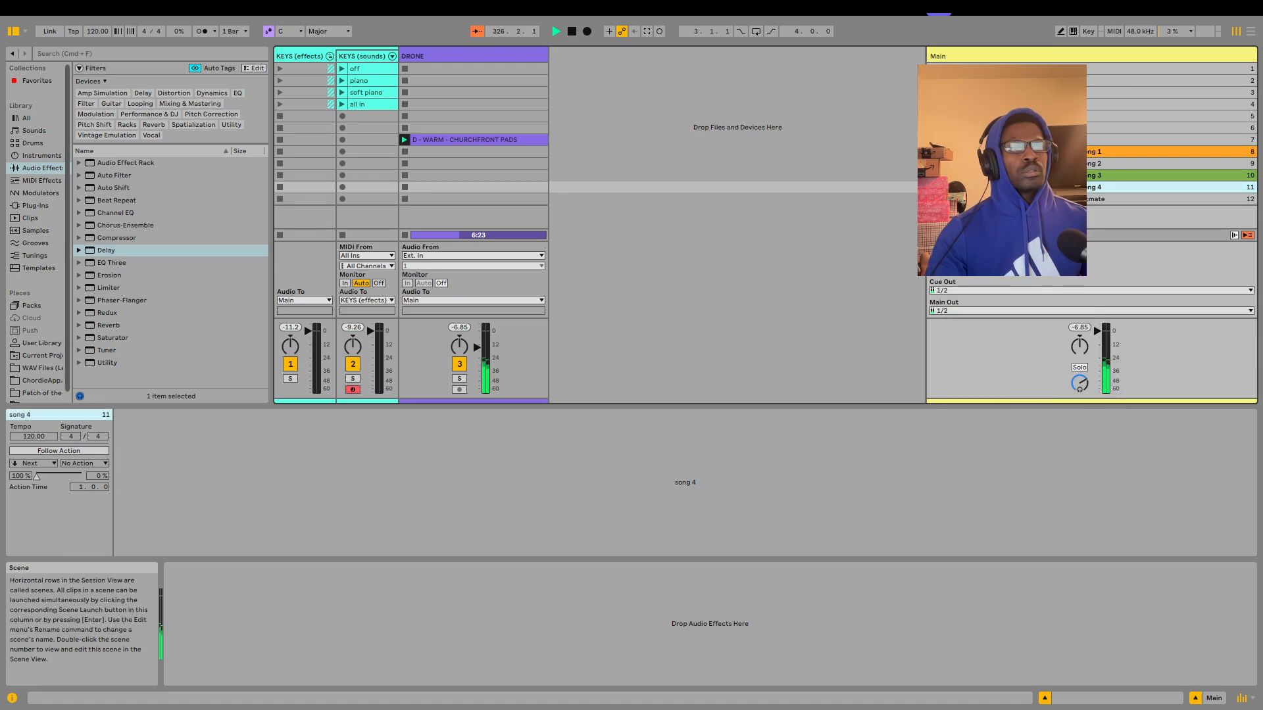
Color the song 2 scene dusty pink and the initmate scene dark blue
click(1095, 163)
right_click(1082, 164)
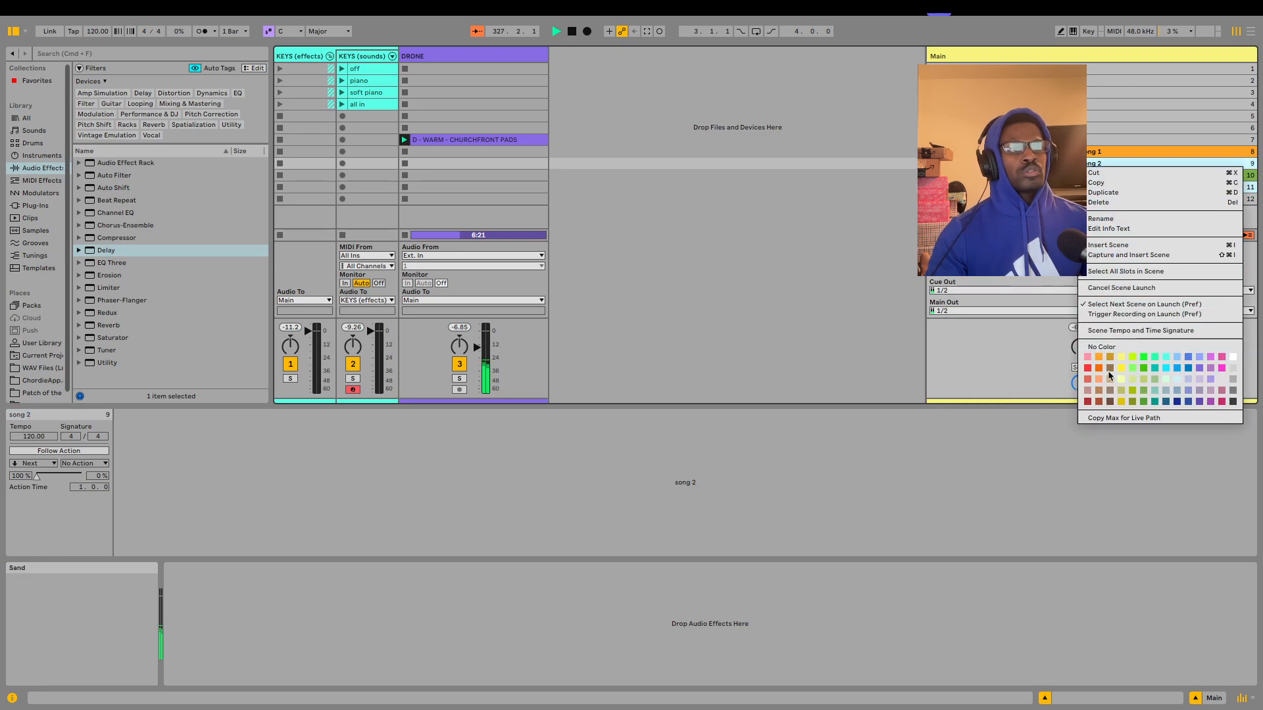
click(1088, 390)
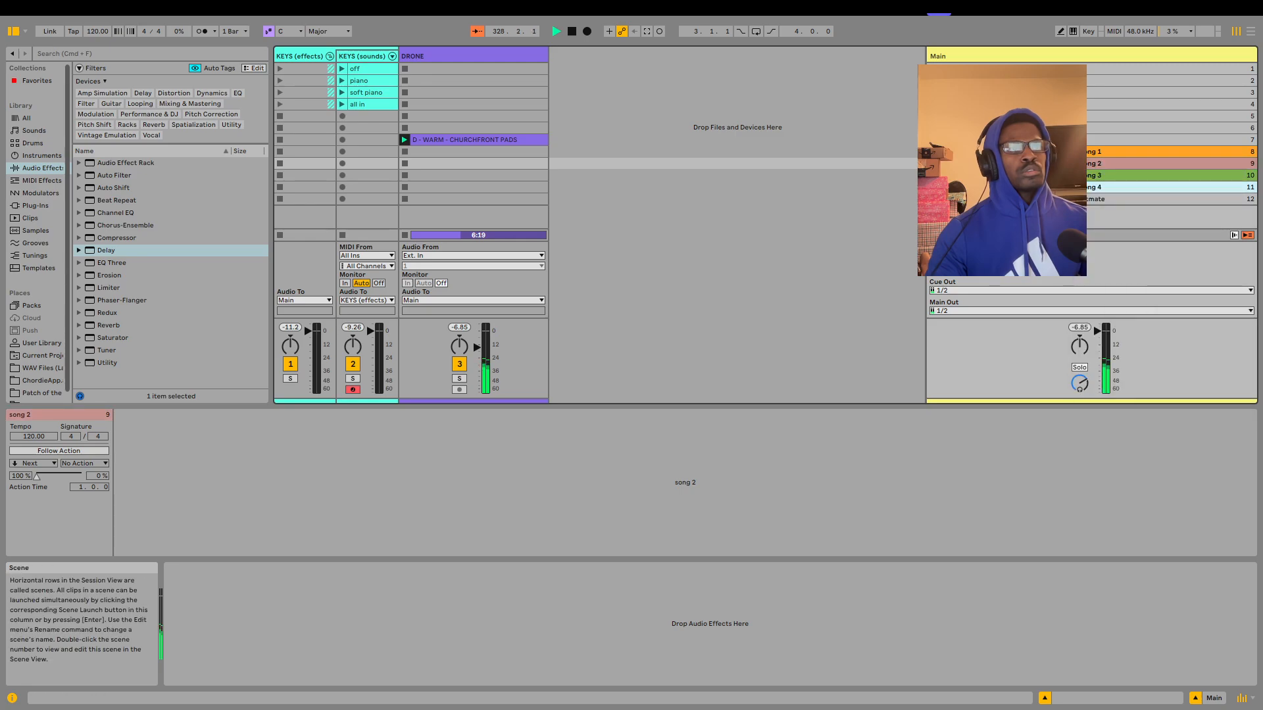
right_click(1082, 200)
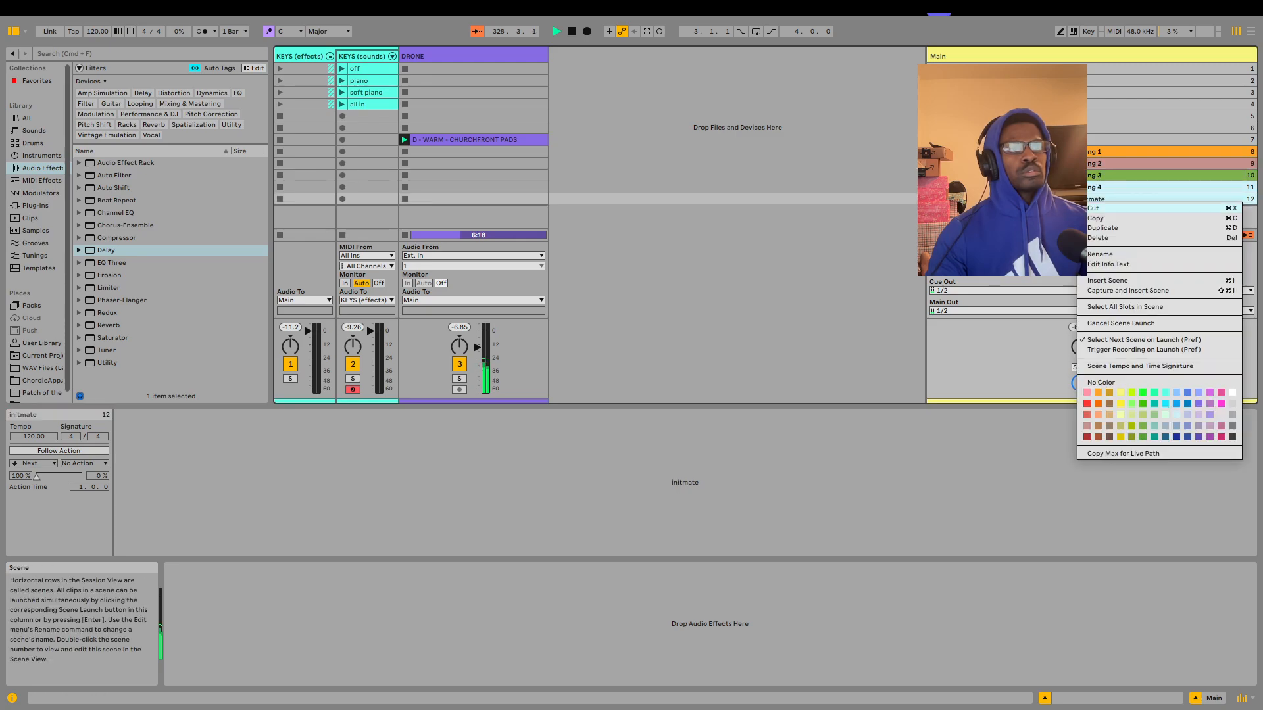
click(1177, 437)
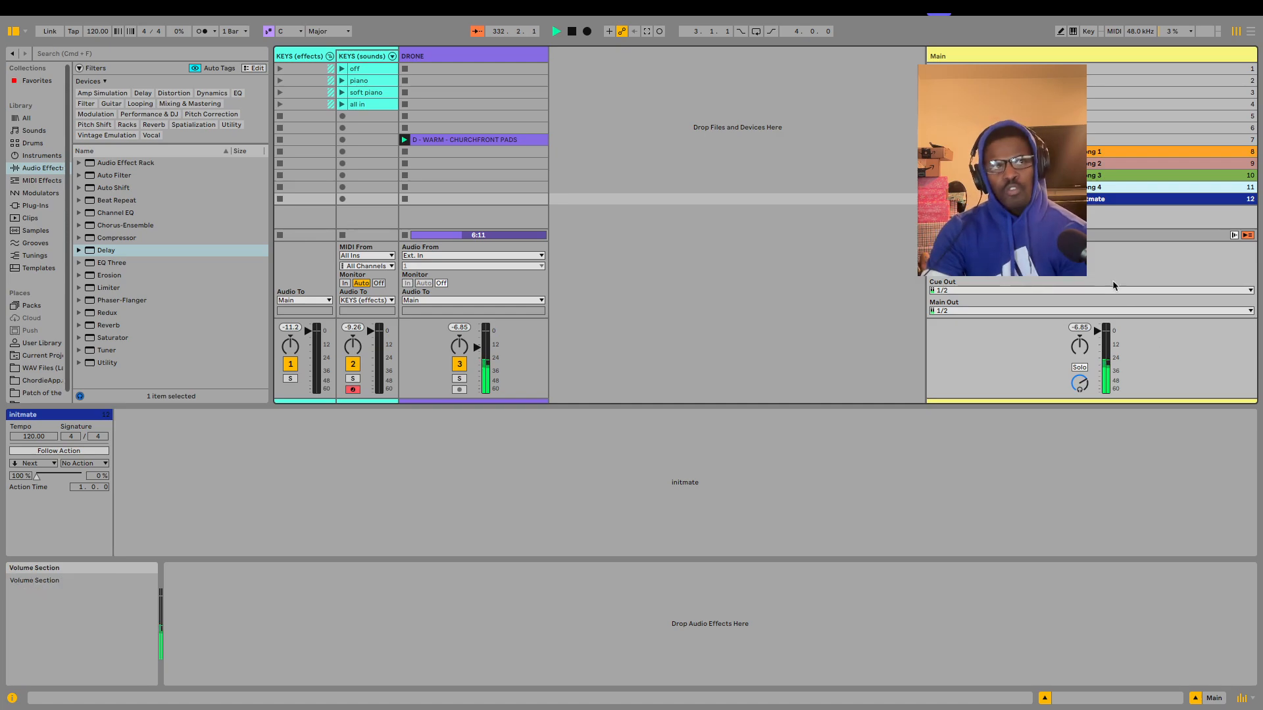
Show the scene tempo and time signature values in the Main track and stop playback
right_click(1111, 224)
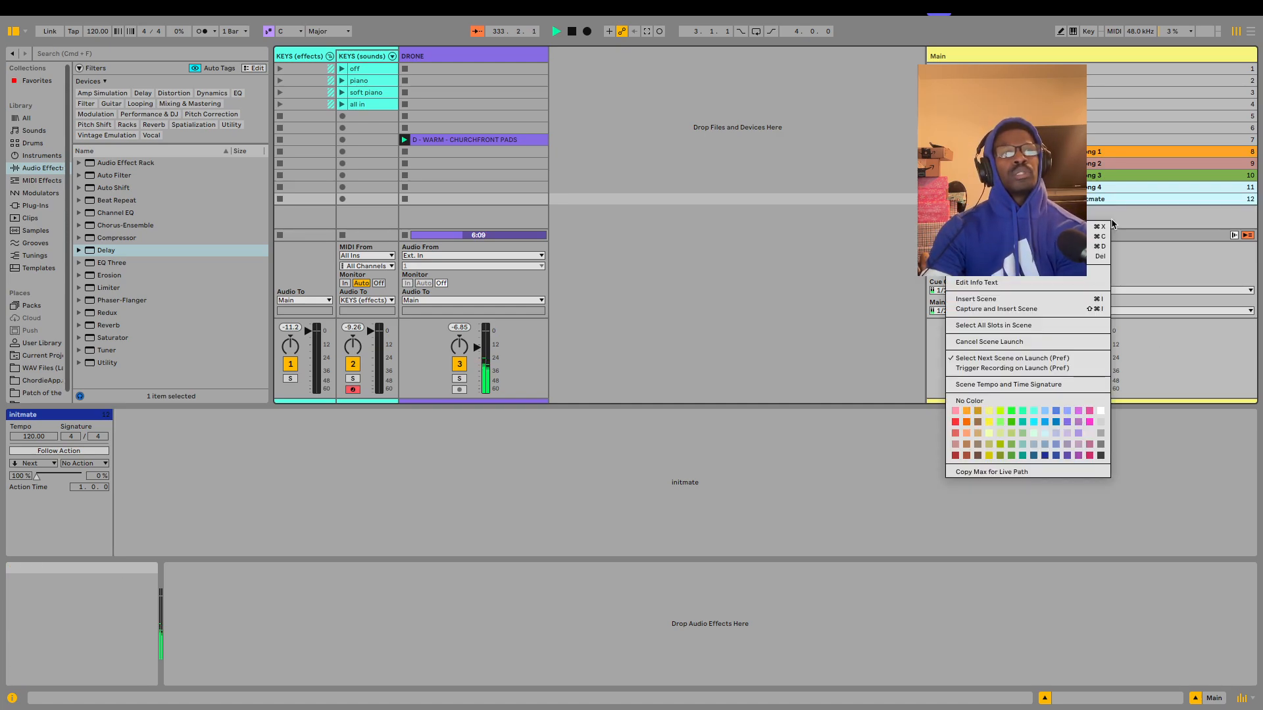
click(1023, 385)
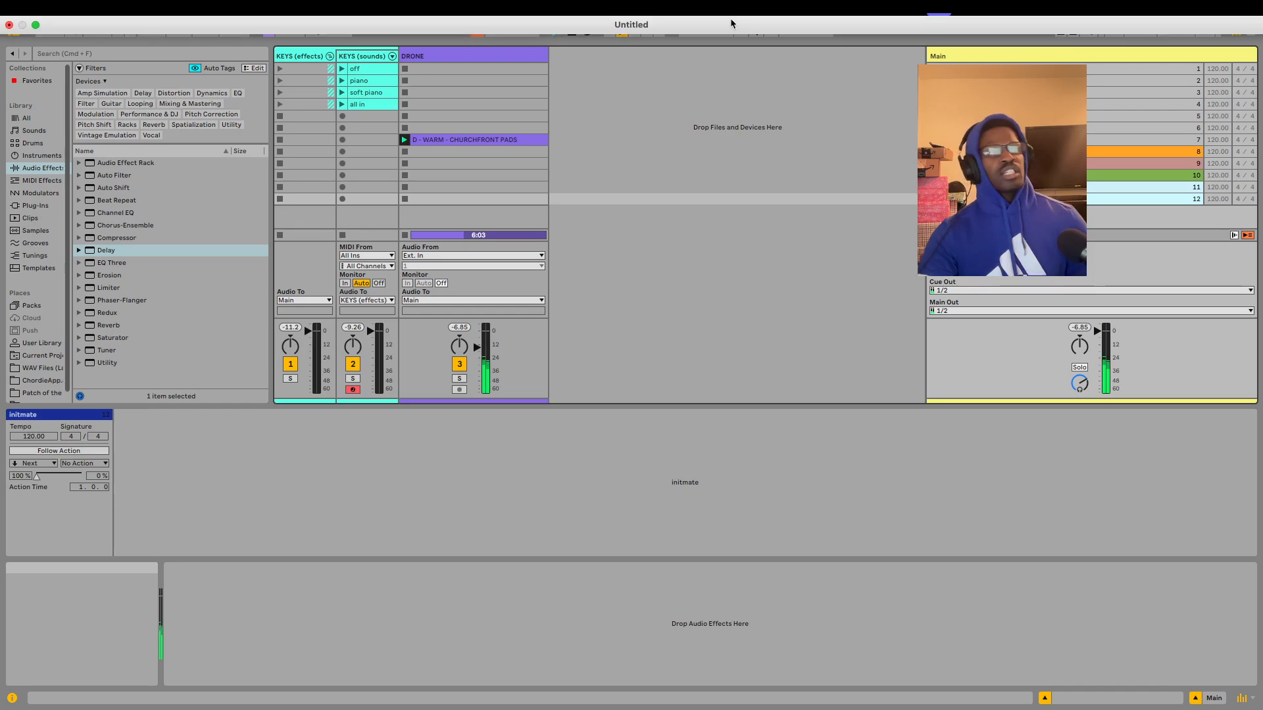
click(572, 32)
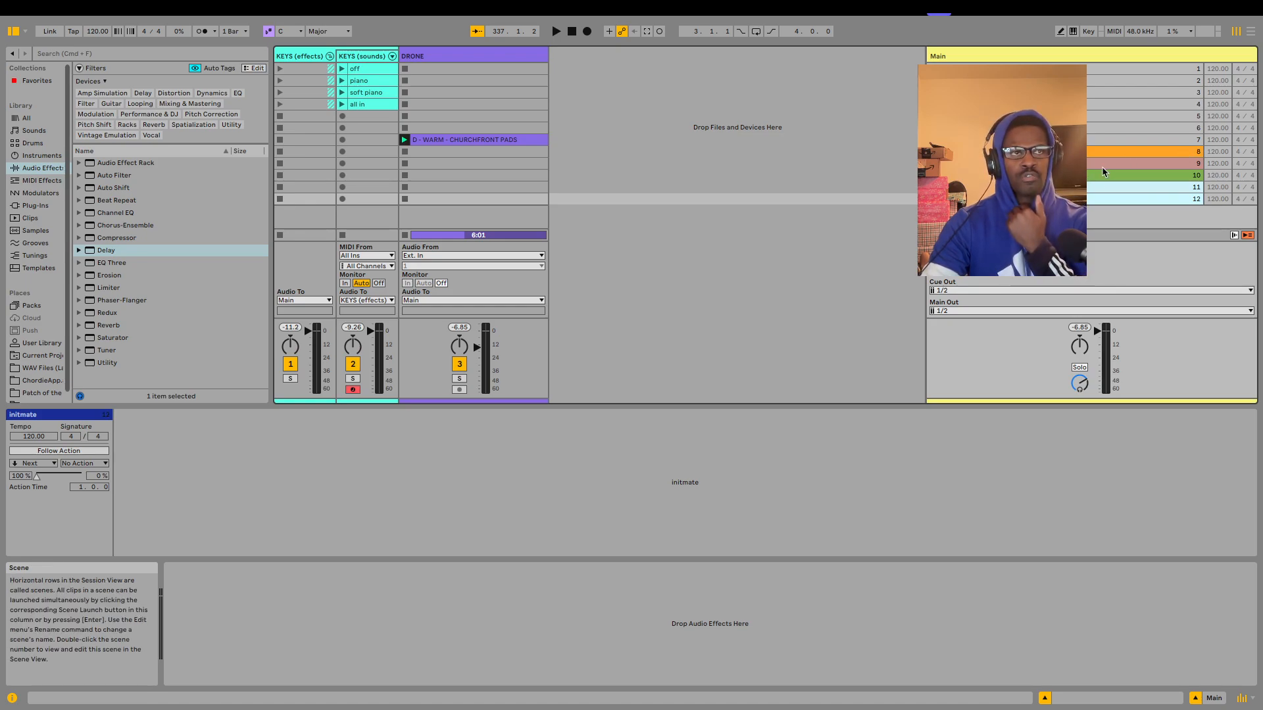
Set scene tempos of 99 for song 1, 74 for song 2 and 142 for song 4, and give song 2 a 6/8 signature
drag(1212, 155, 1212, 159)
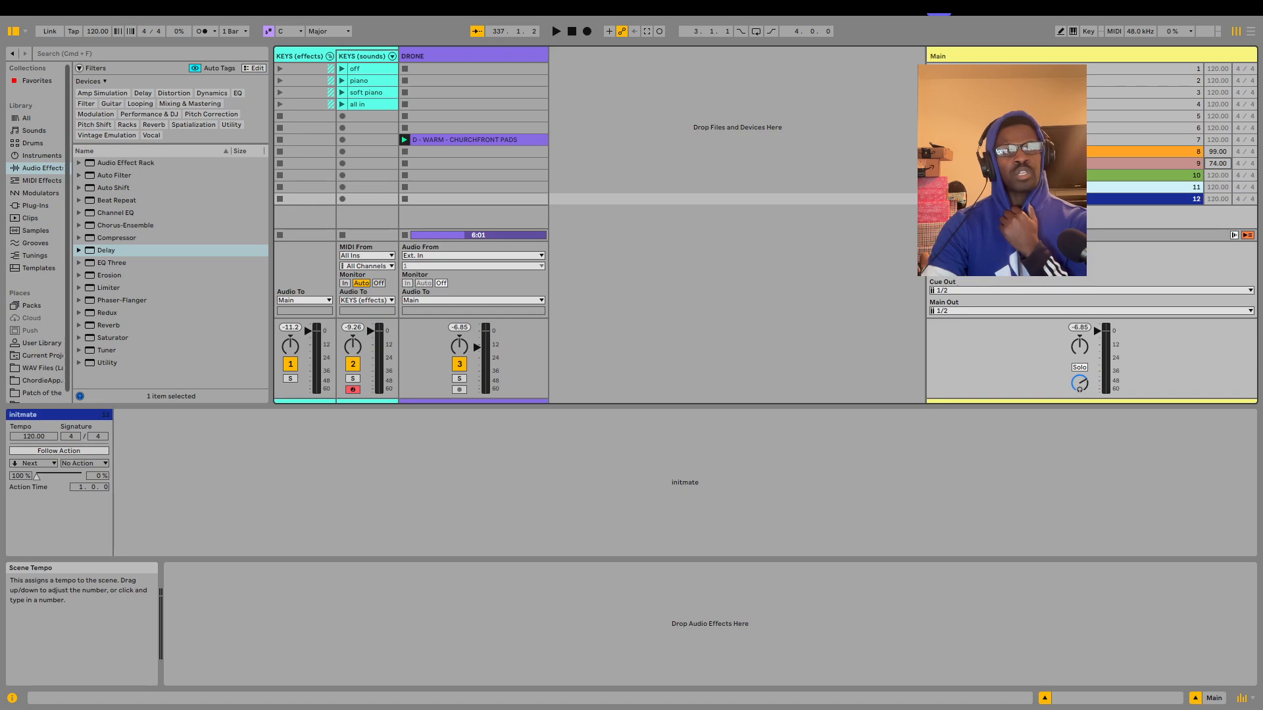
drag(1215, 187, 1215, 173)
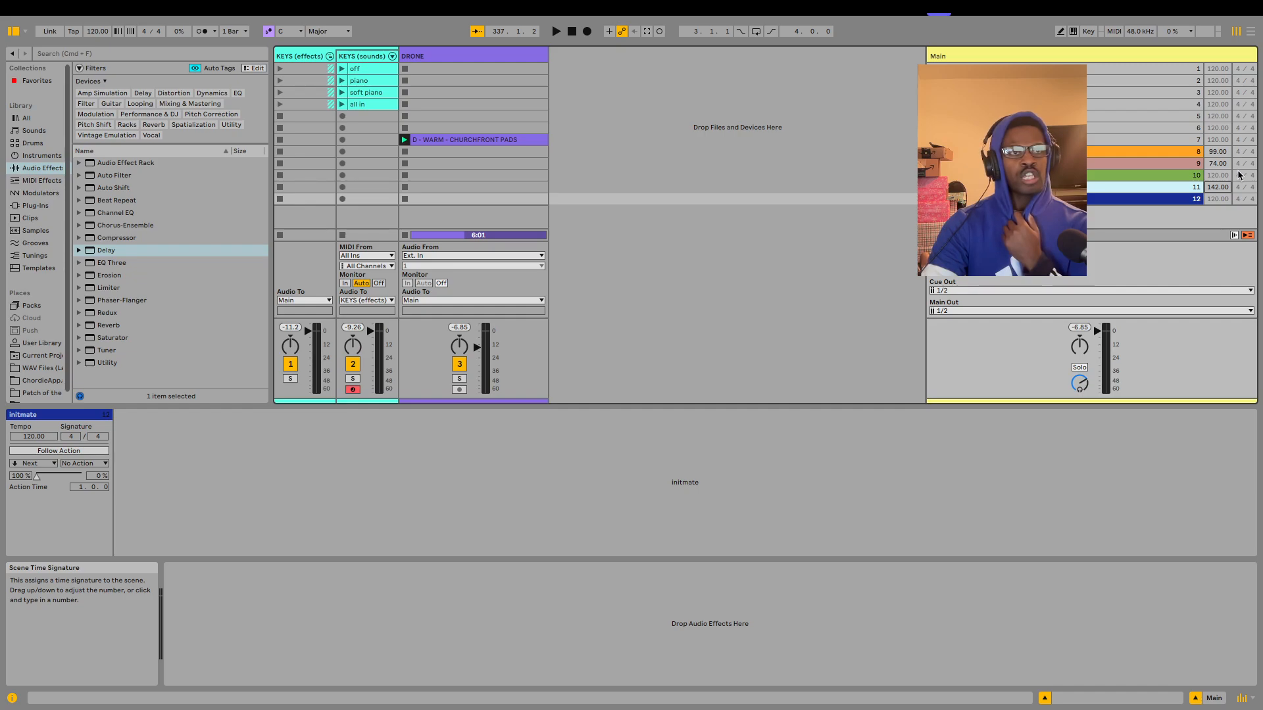
click(1237, 165)
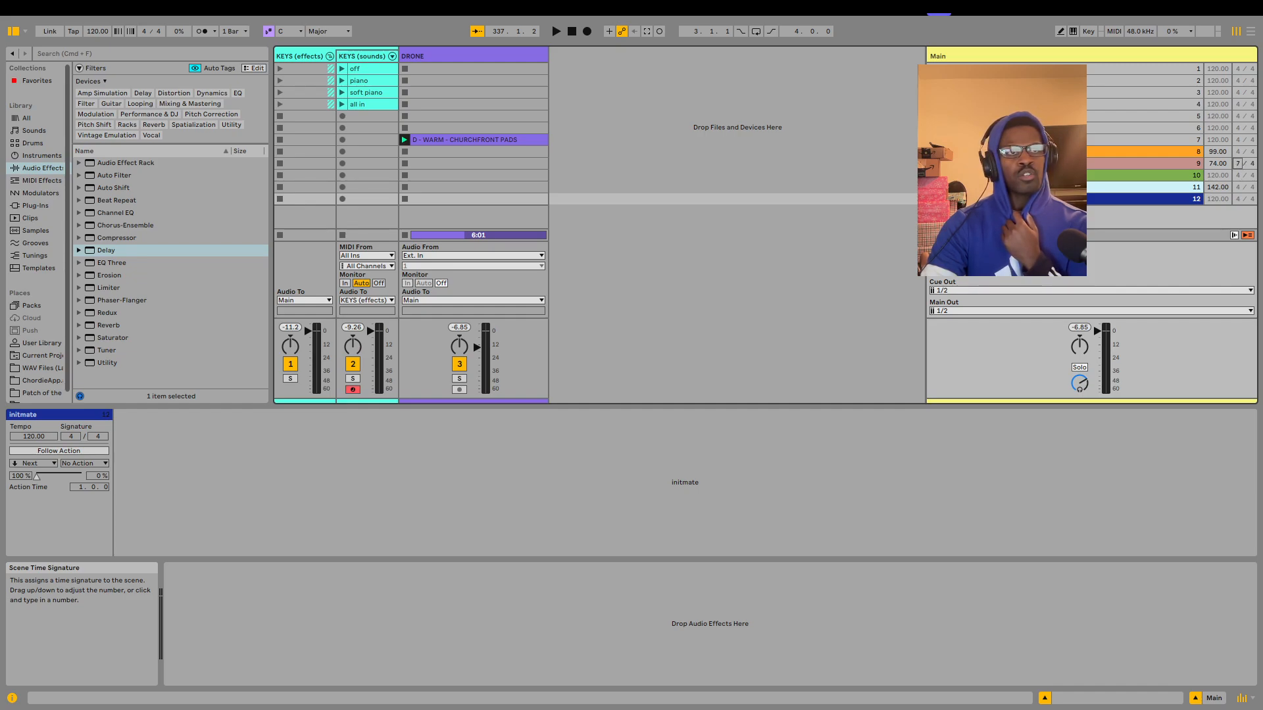
drag(1237, 165, 1237, 172)
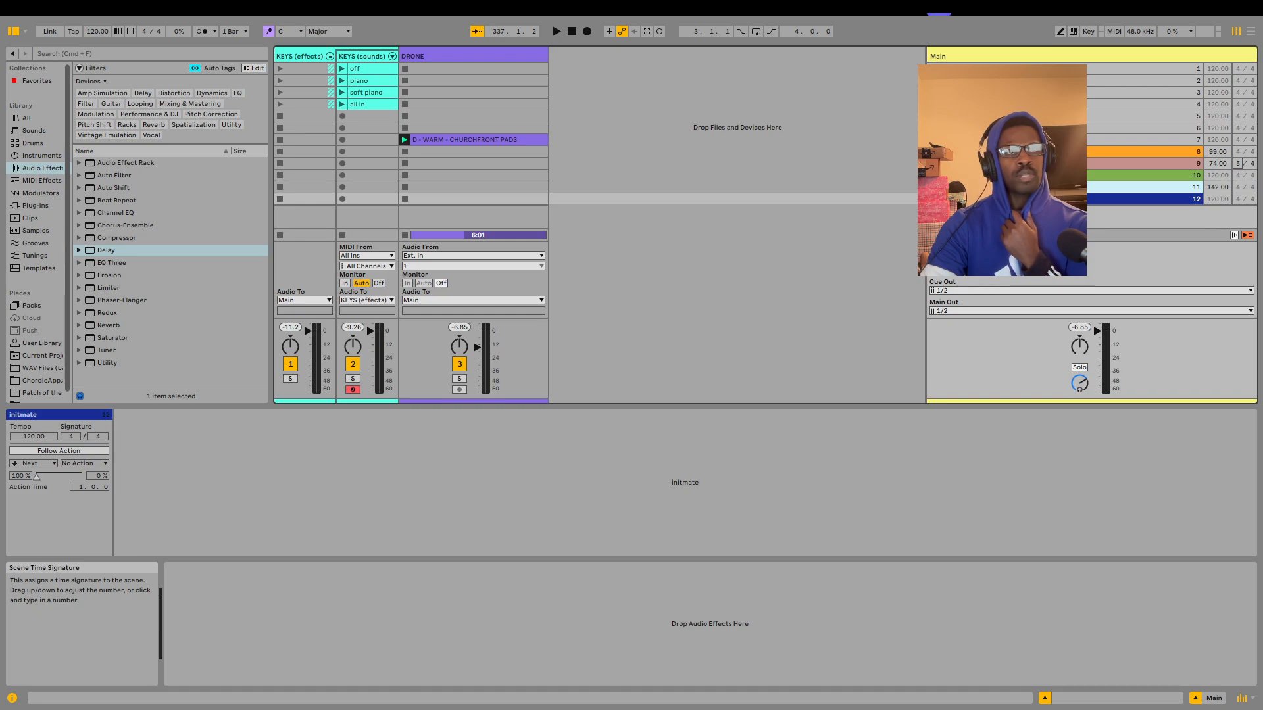
click(1246, 165)
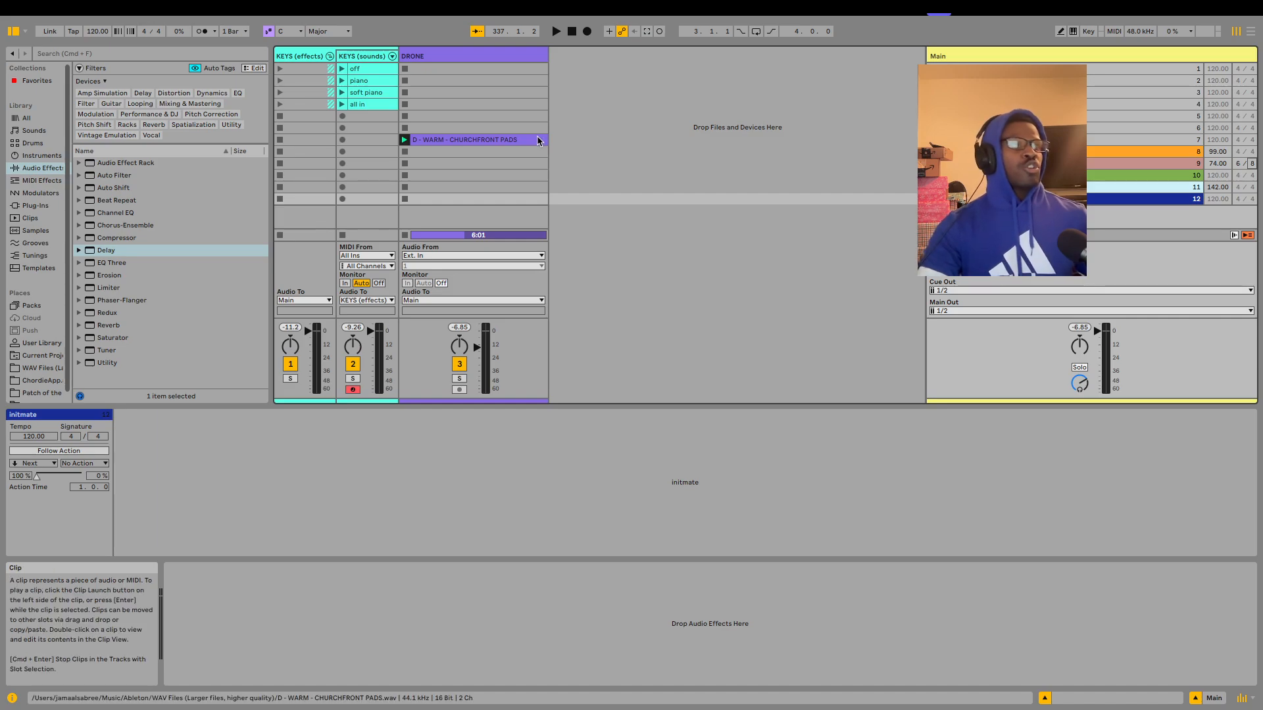
Move the D - WARM - CHURCHFRONT PADS clip on the DRONE track into the song 1 scene
click(1145, 151)
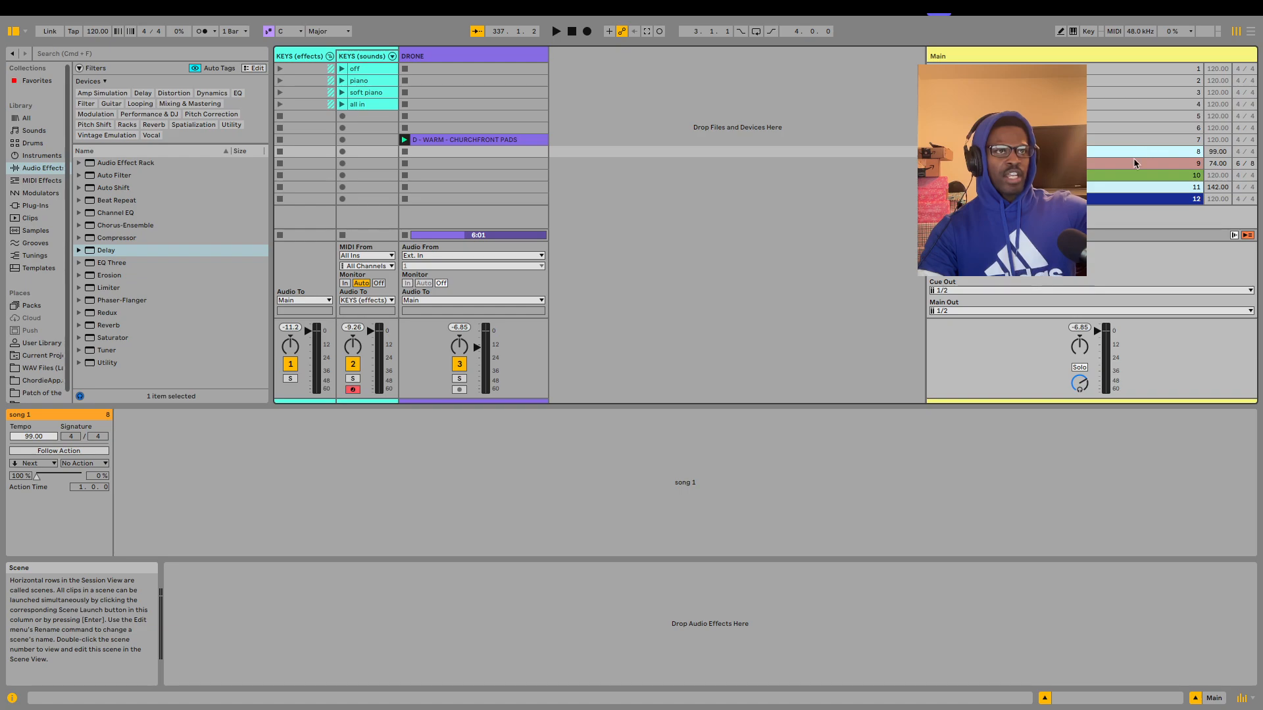
click(1132, 163)
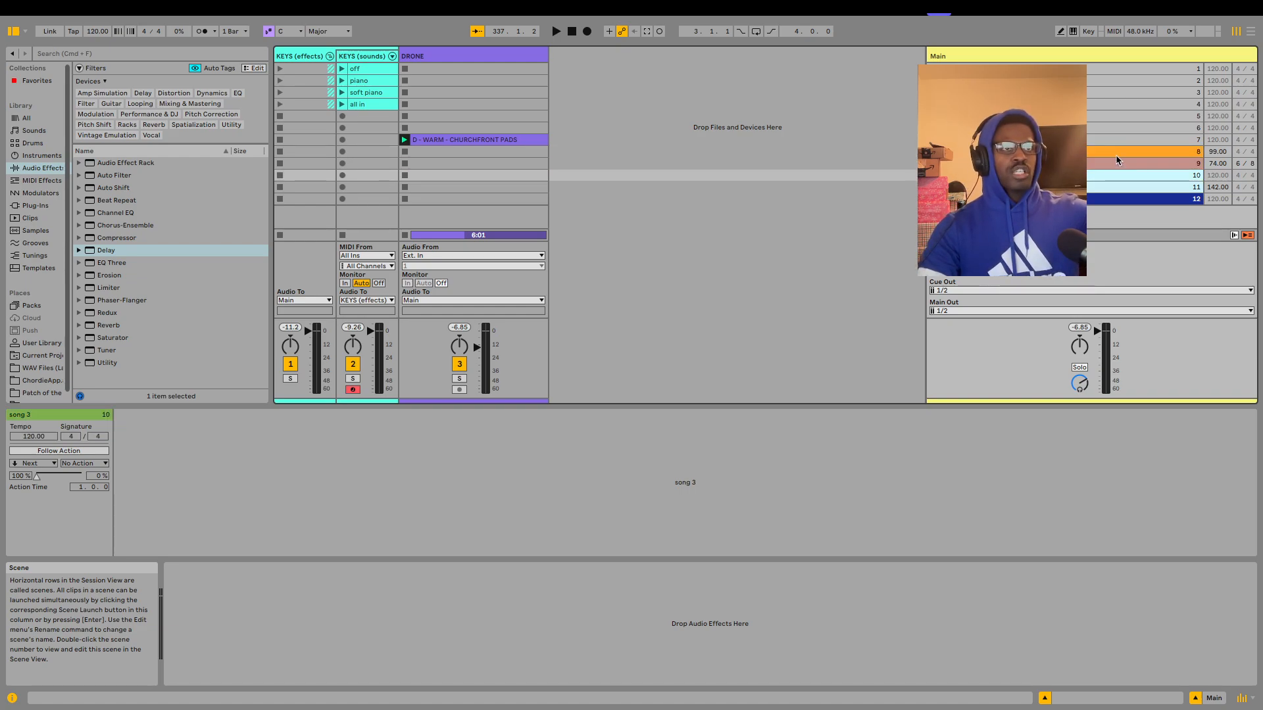
click(1116, 157)
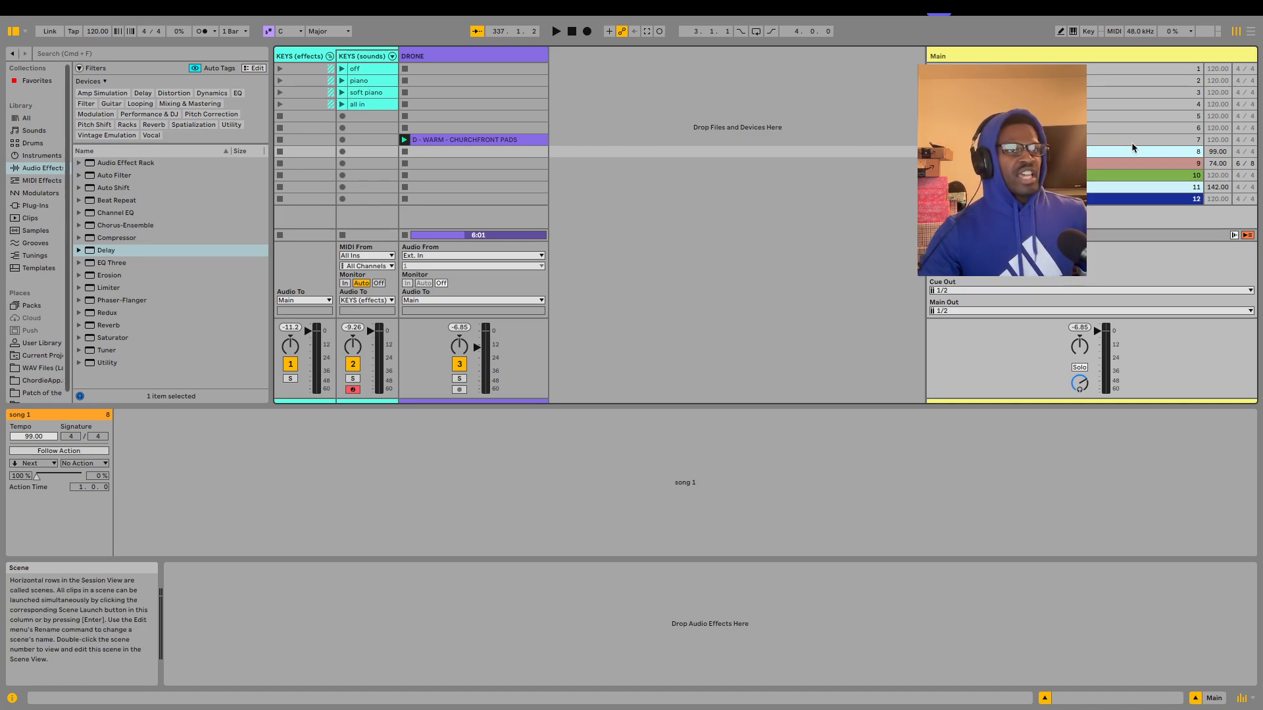
click(464, 151)
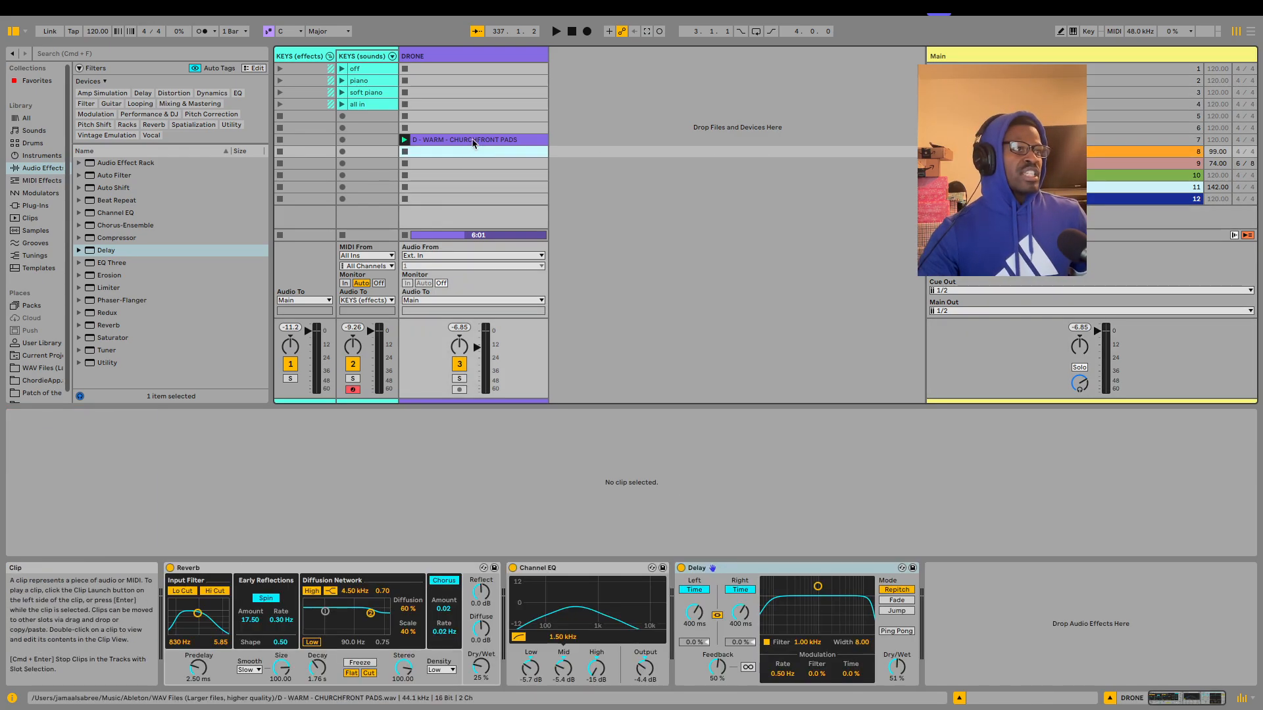
drag(474, 142, 479, 155)
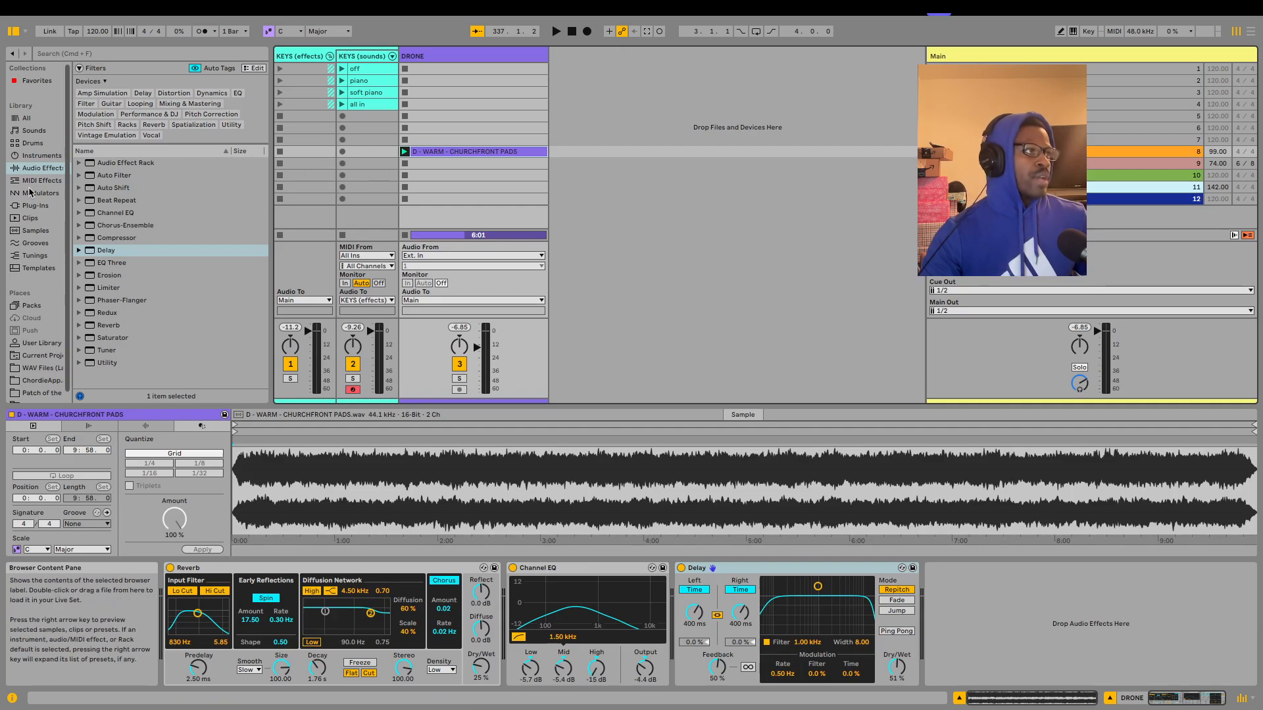
Fill the DRONE slots of song 2, song 3, song 4 and initmate with the C, E, D and G# WARM pad files from the WAV Files folder
click(39, 367)
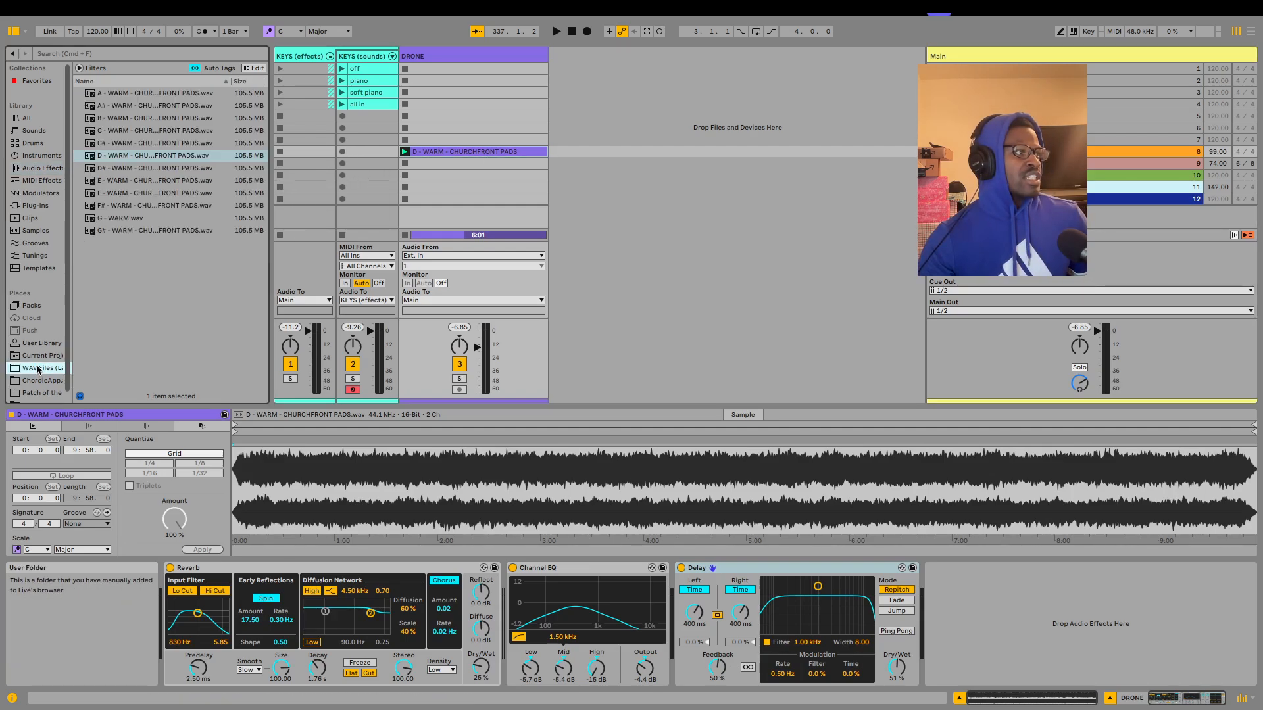
click(131, 134)
drag(130, 135, 487, 166)
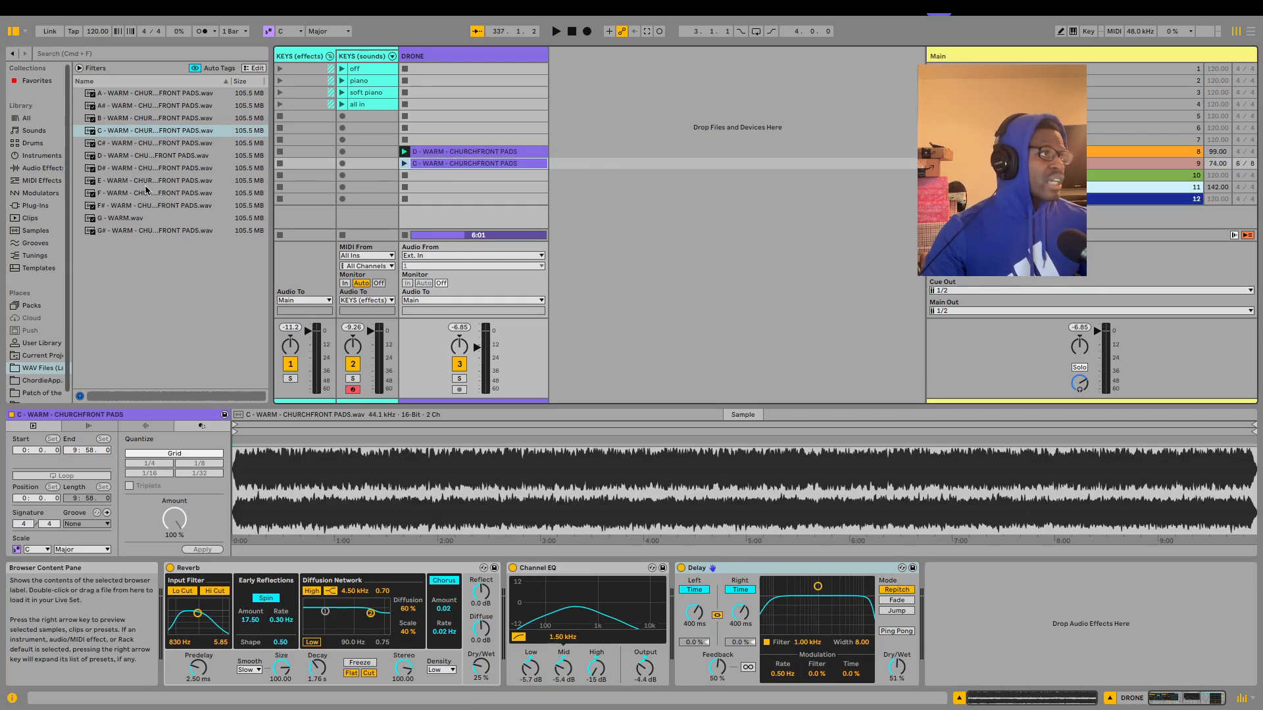
drag(148, 187, 479, 180)
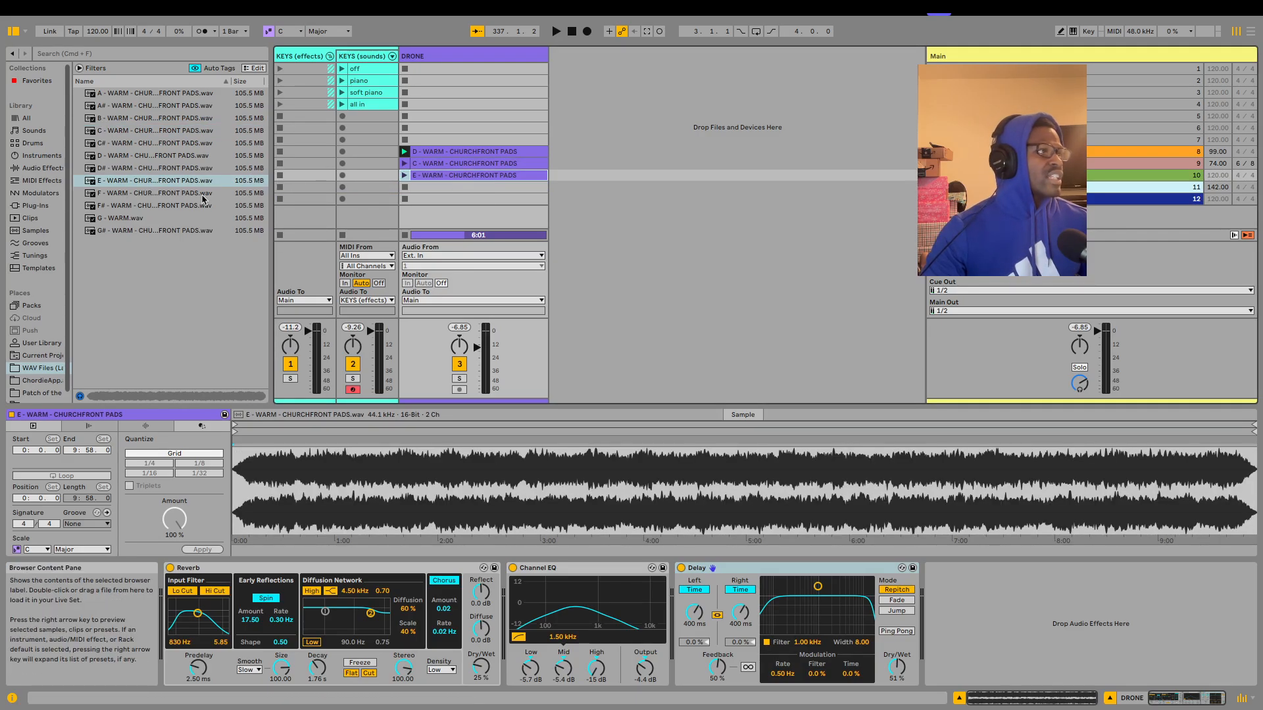
drag(143, 156, 424, 190)
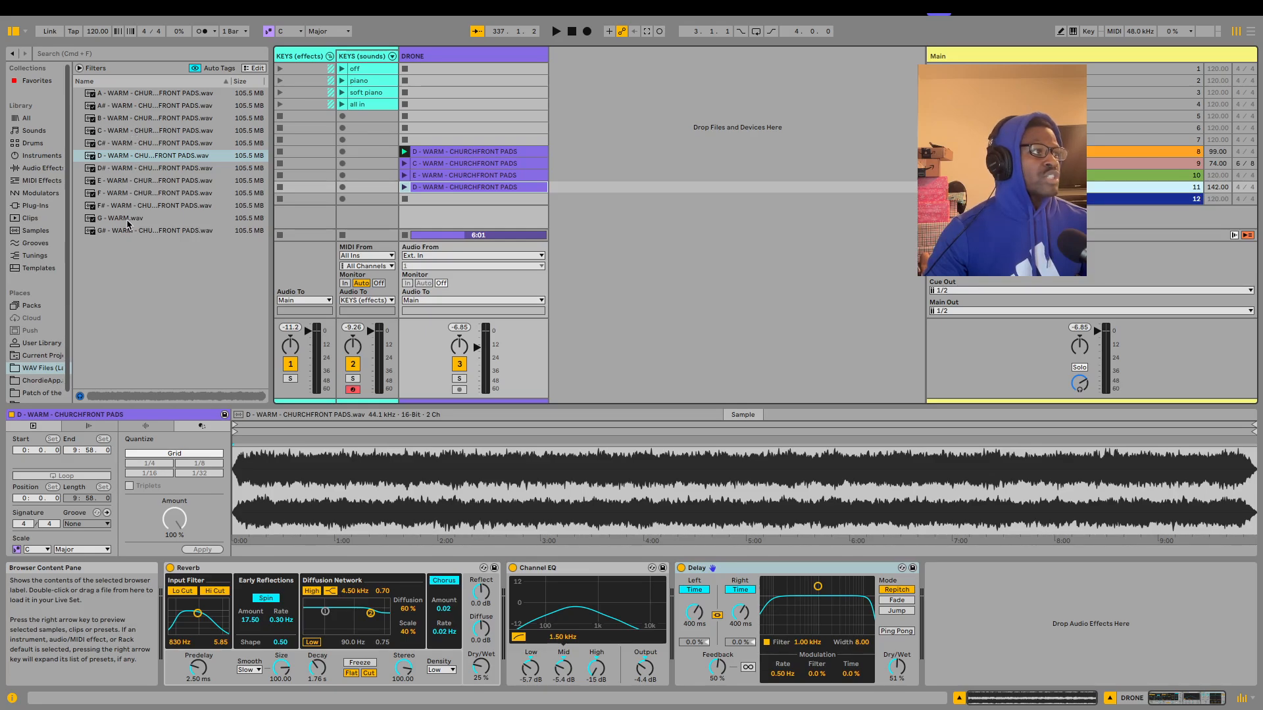
drag(127, 232, 461, 206)
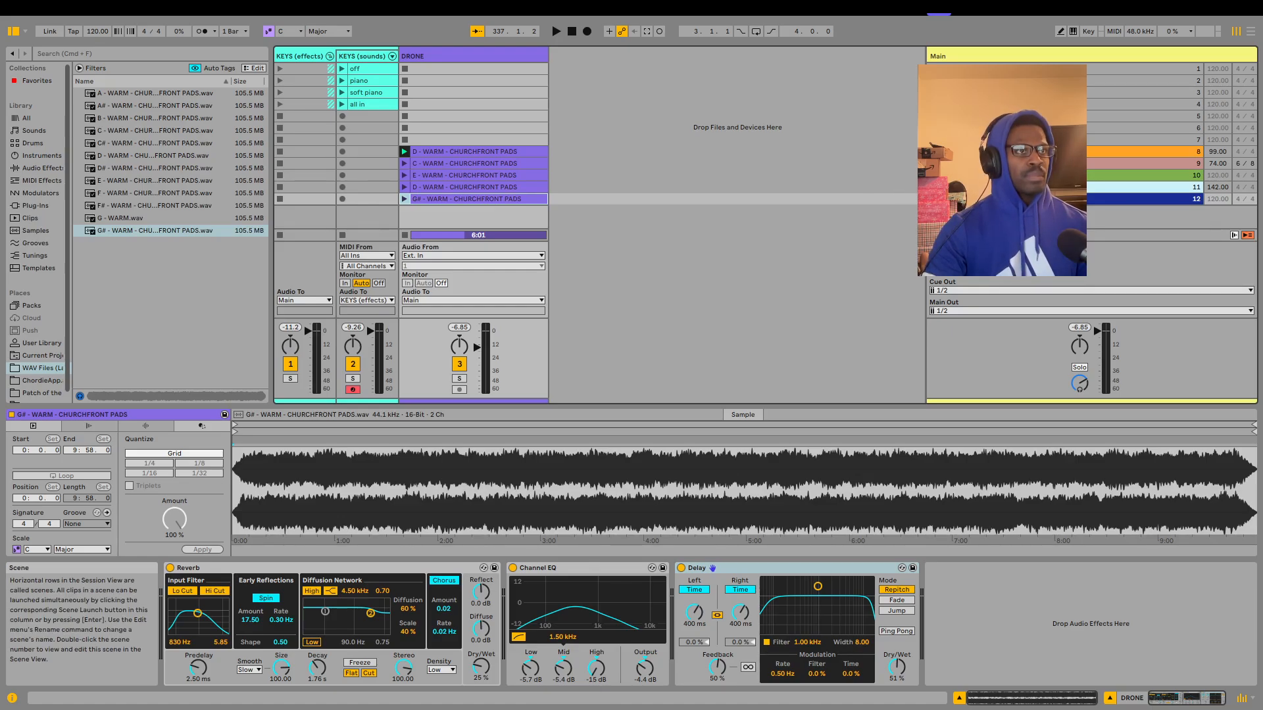
Turn on the metronome and test the song 1 scene by launching it with and without the click, stopping playback each time
click(931, 151)
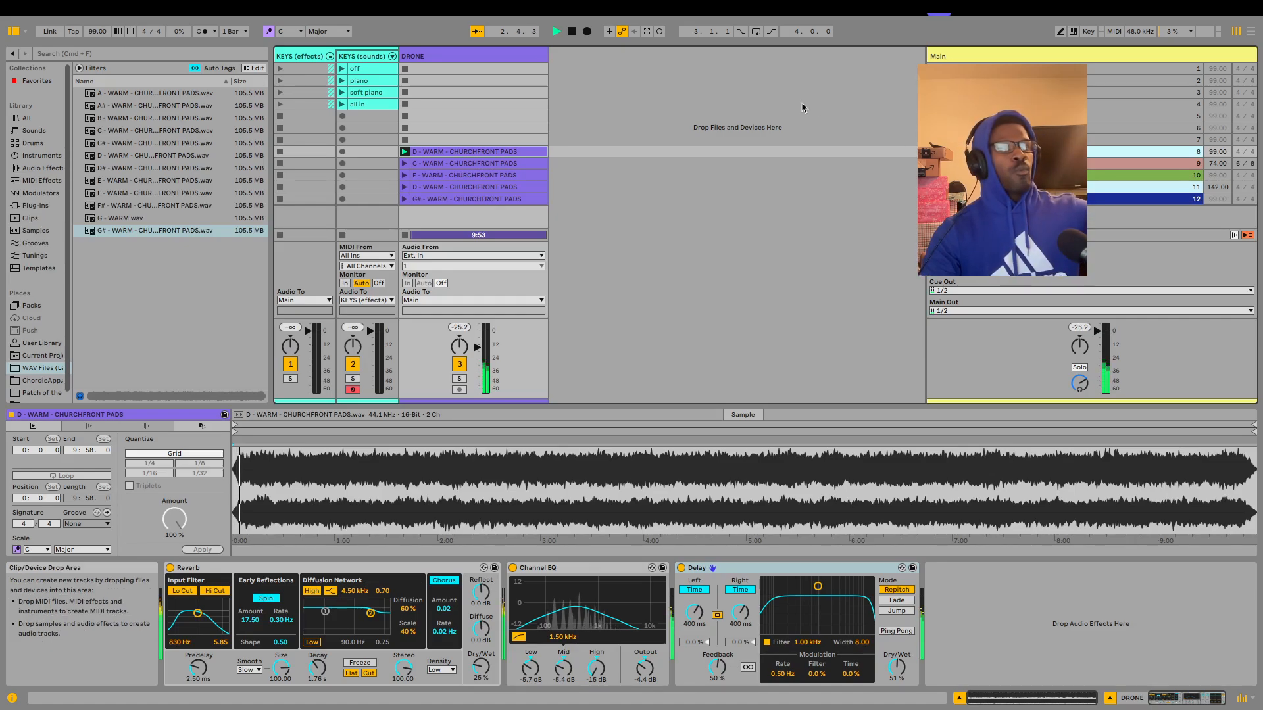
click(571, 31)
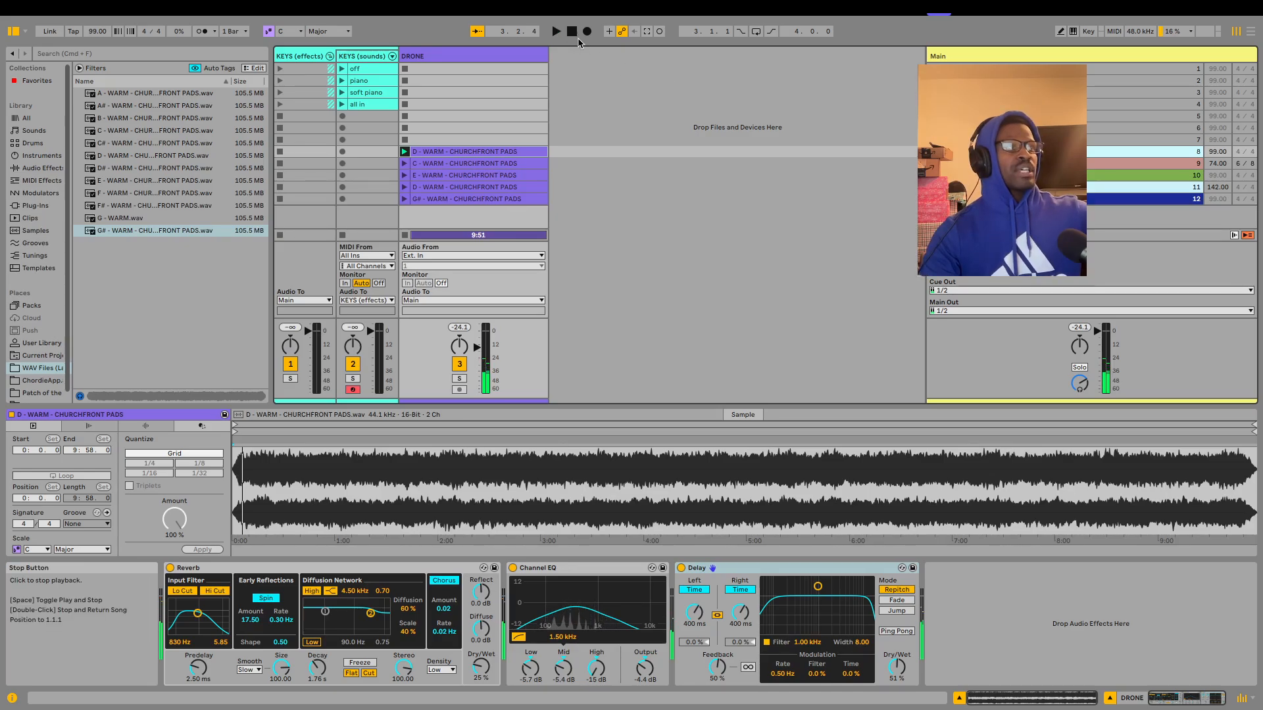
click(200, 31)
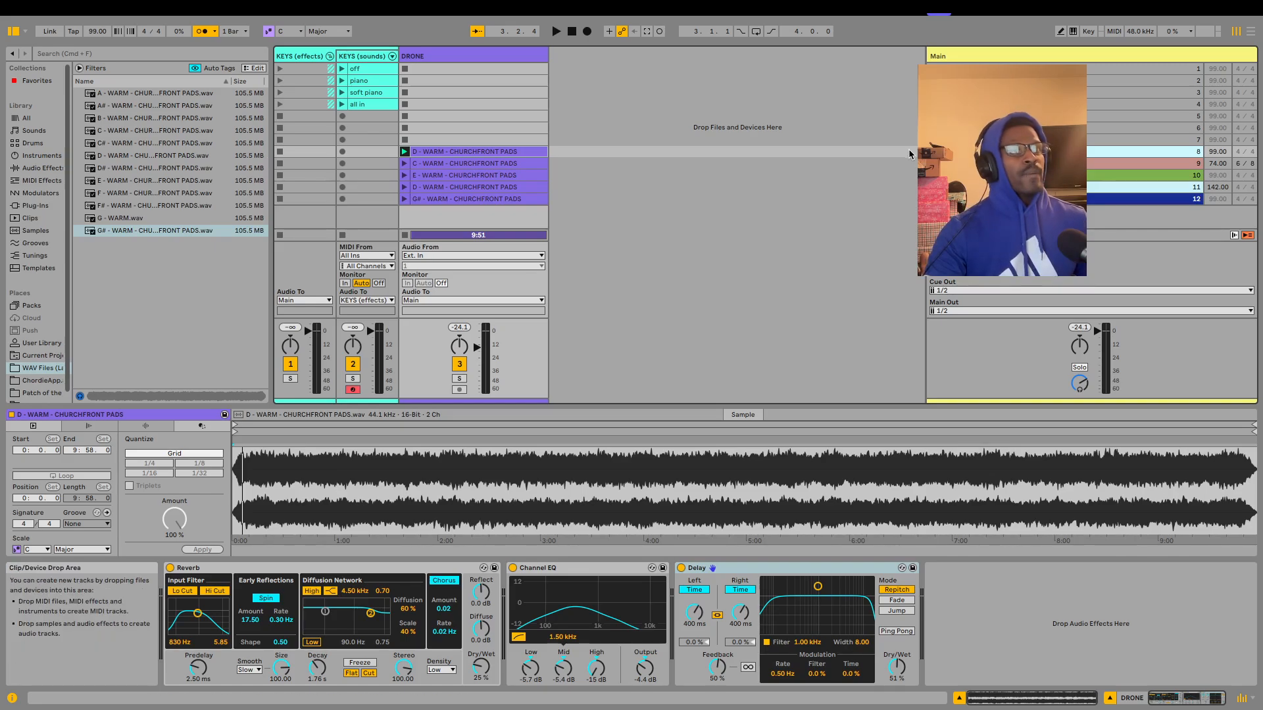
click(933, 152)
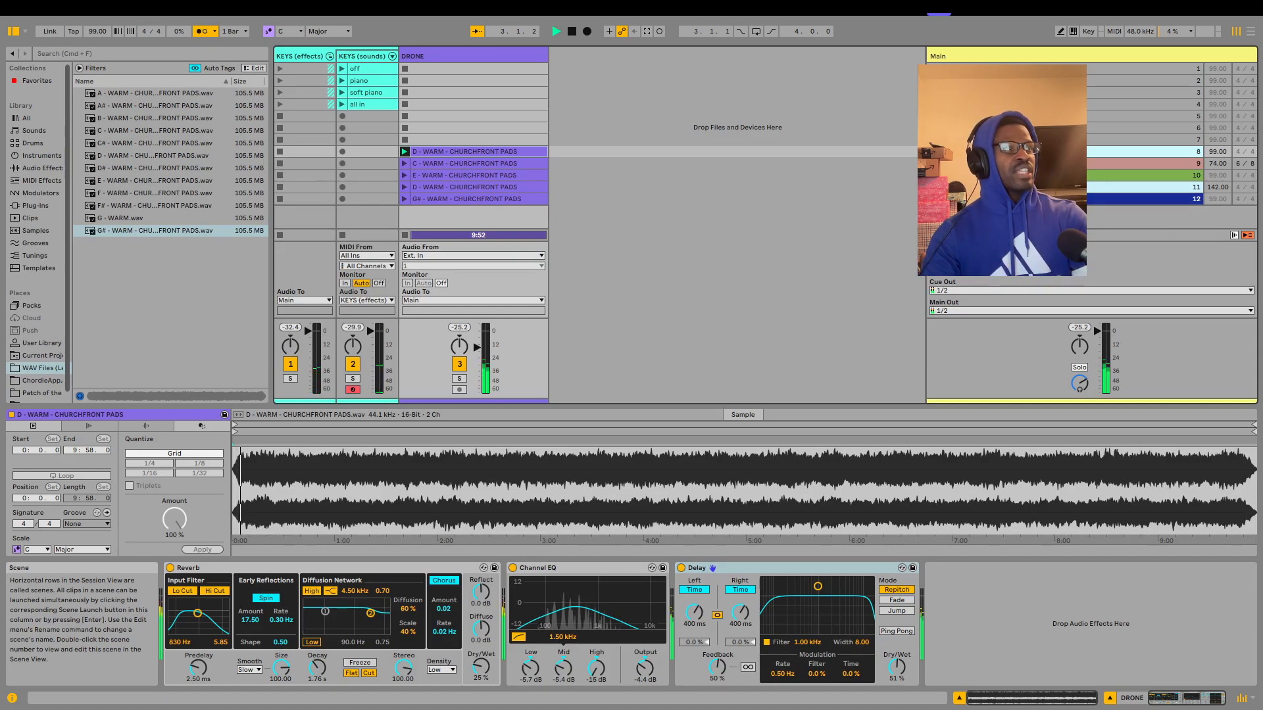
click(571, 31)
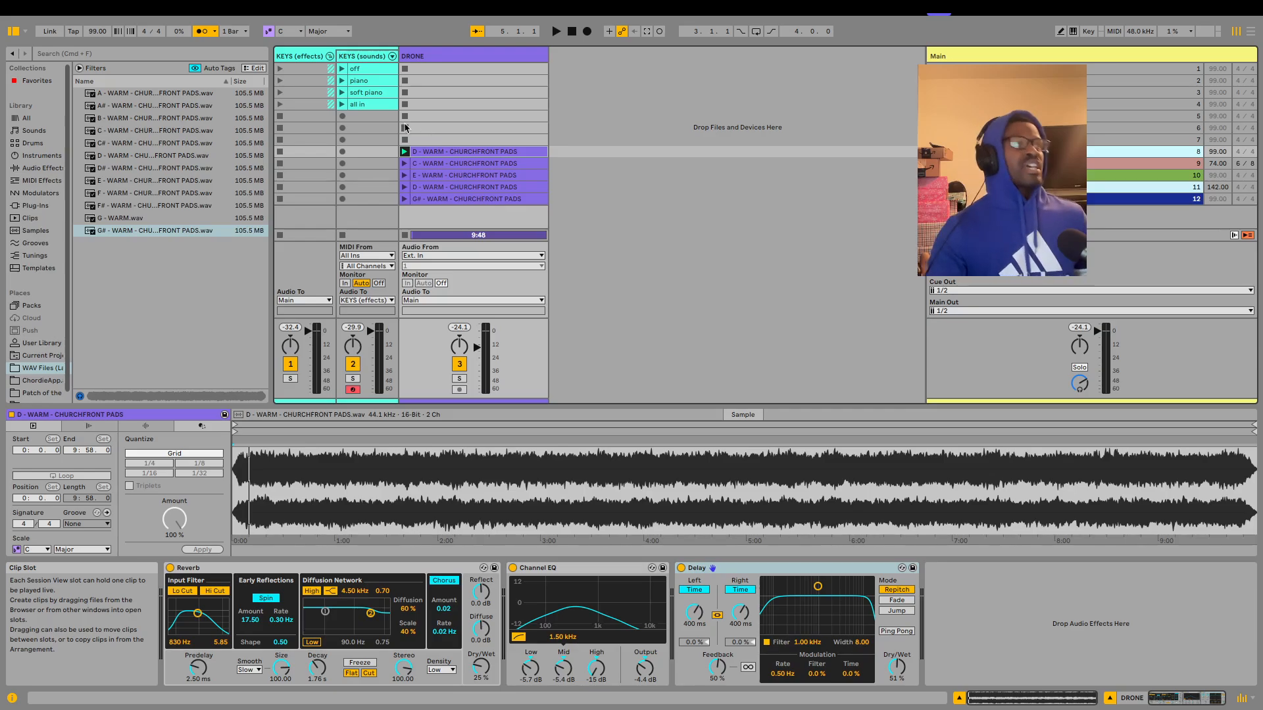
Copy the all in clip on the KEYS (sounds) track into the song 1 scene
click(371, 83)
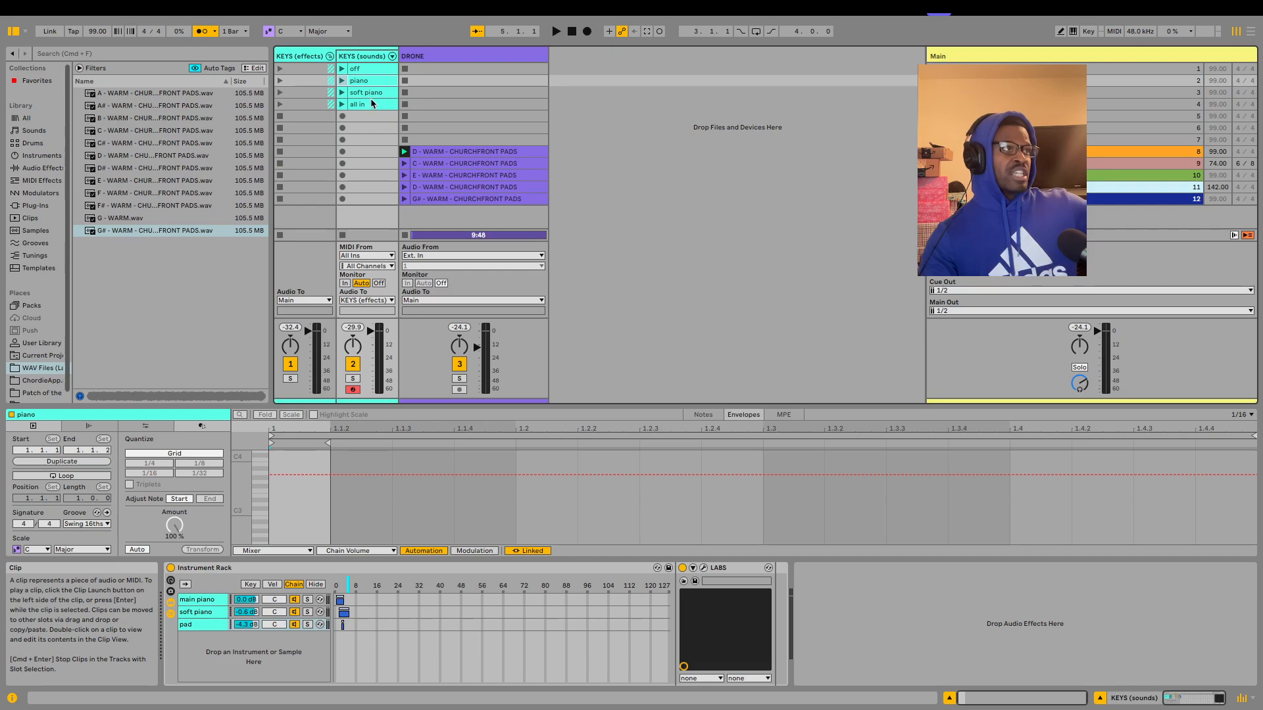
click(372, 102)
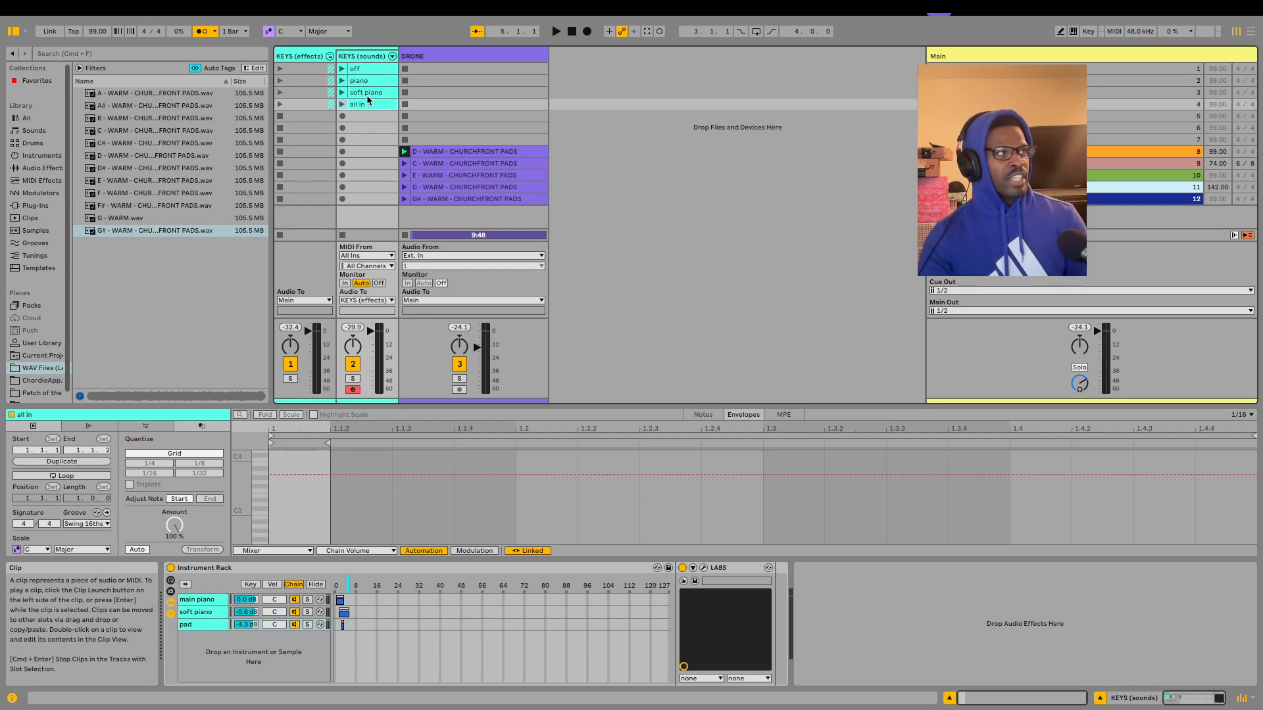
right_click(367, 104)
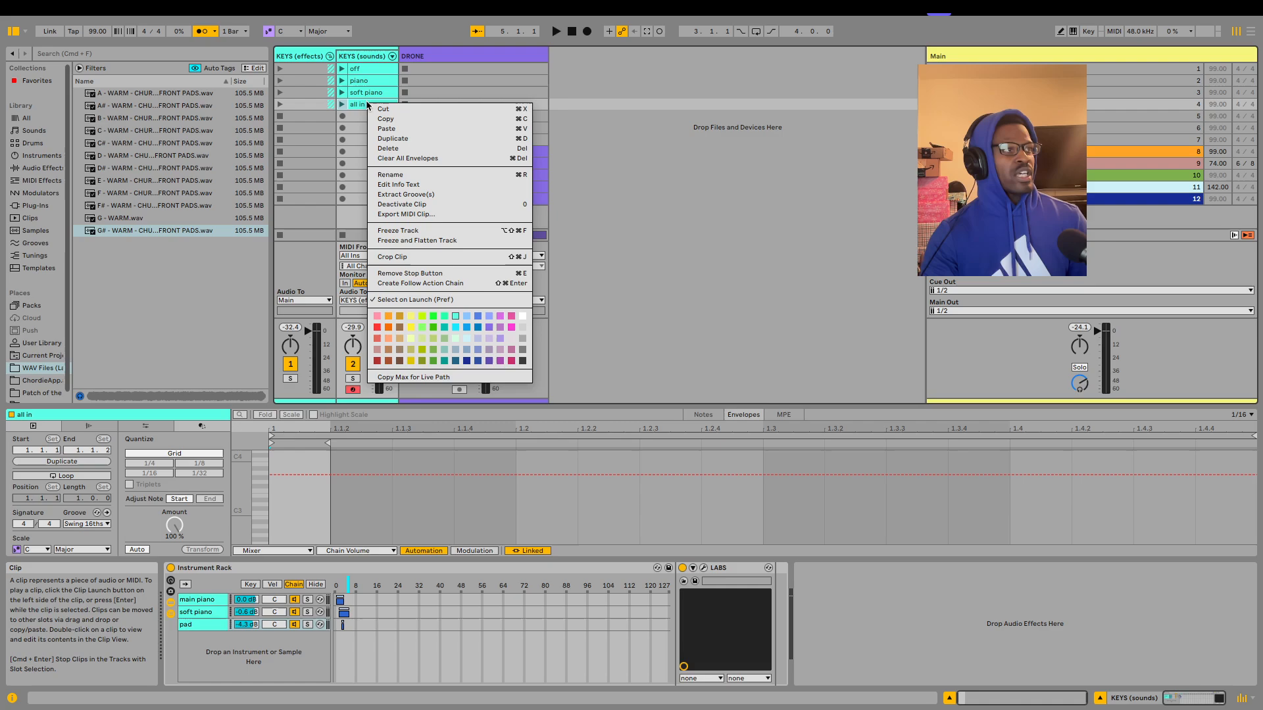
key(Escape)
click(379, 150)
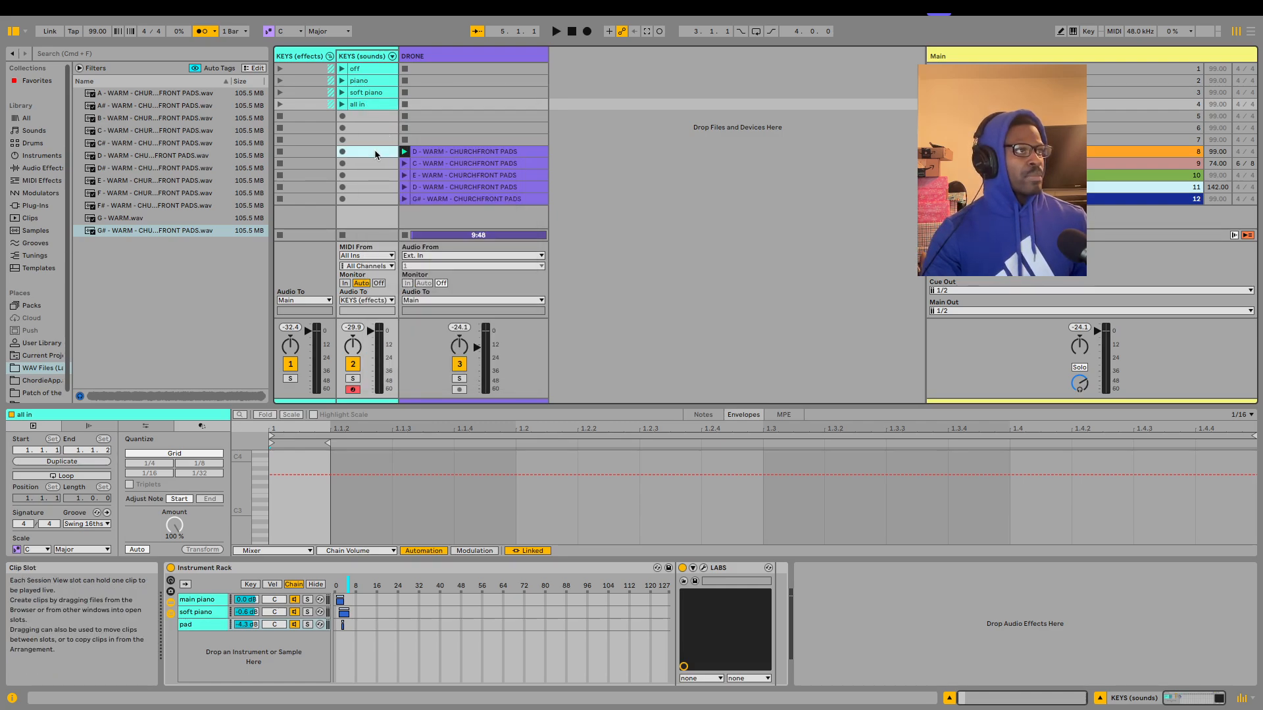
right_click(378, 151)
click(391, 164)
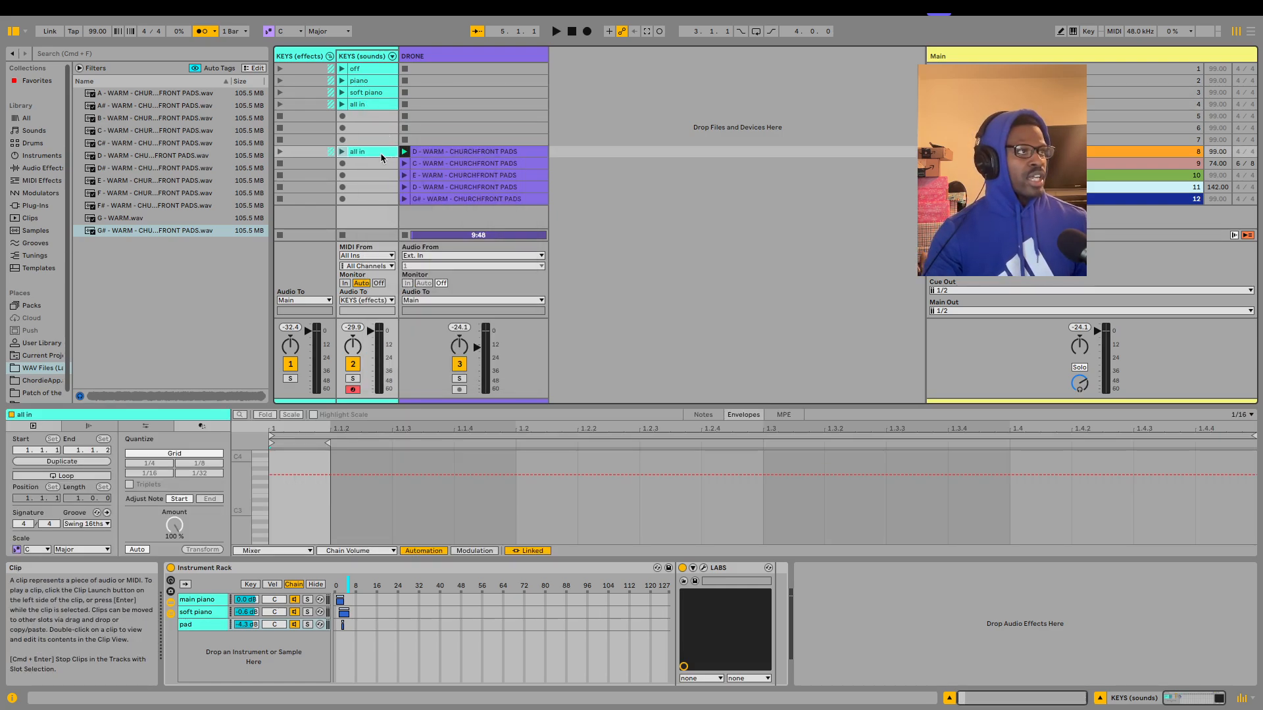
Copy the piano clip on the KEYS (sounds) track into the song 2 scene
click(364, 83)
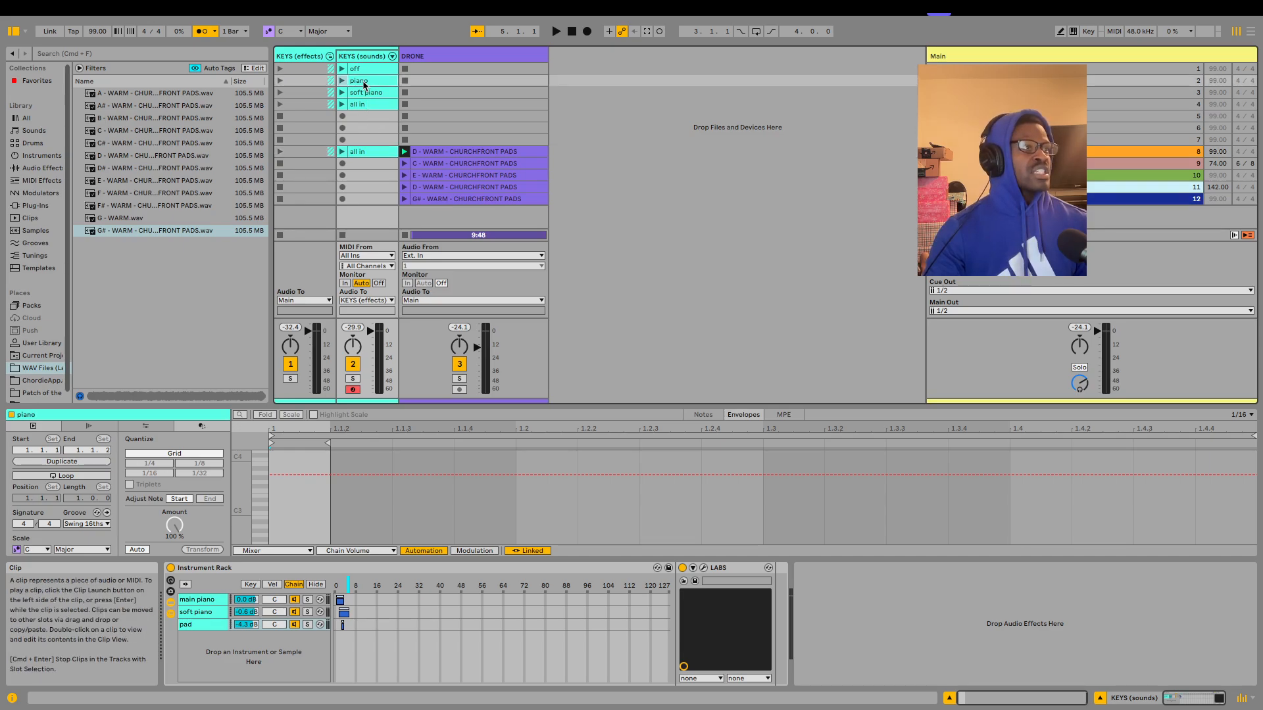
right_click(364, 85)
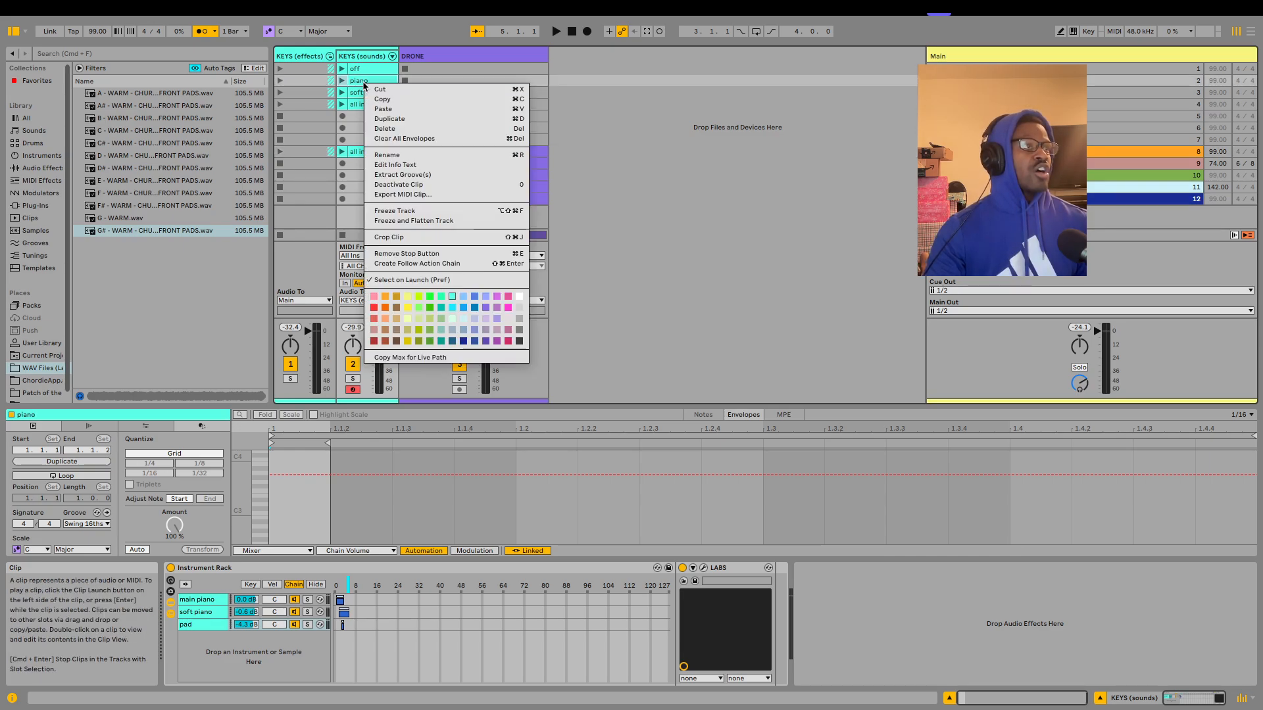
click(386, 100)
click(379, 166)
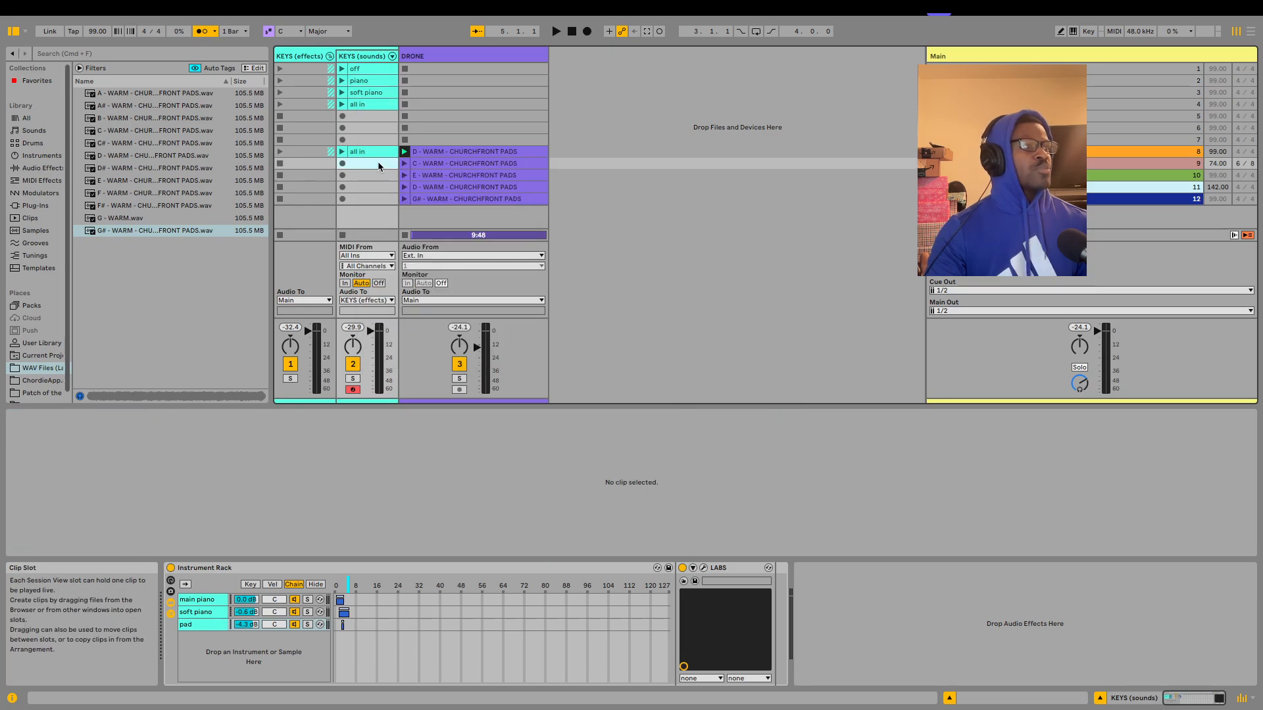
right_click(380, 165)
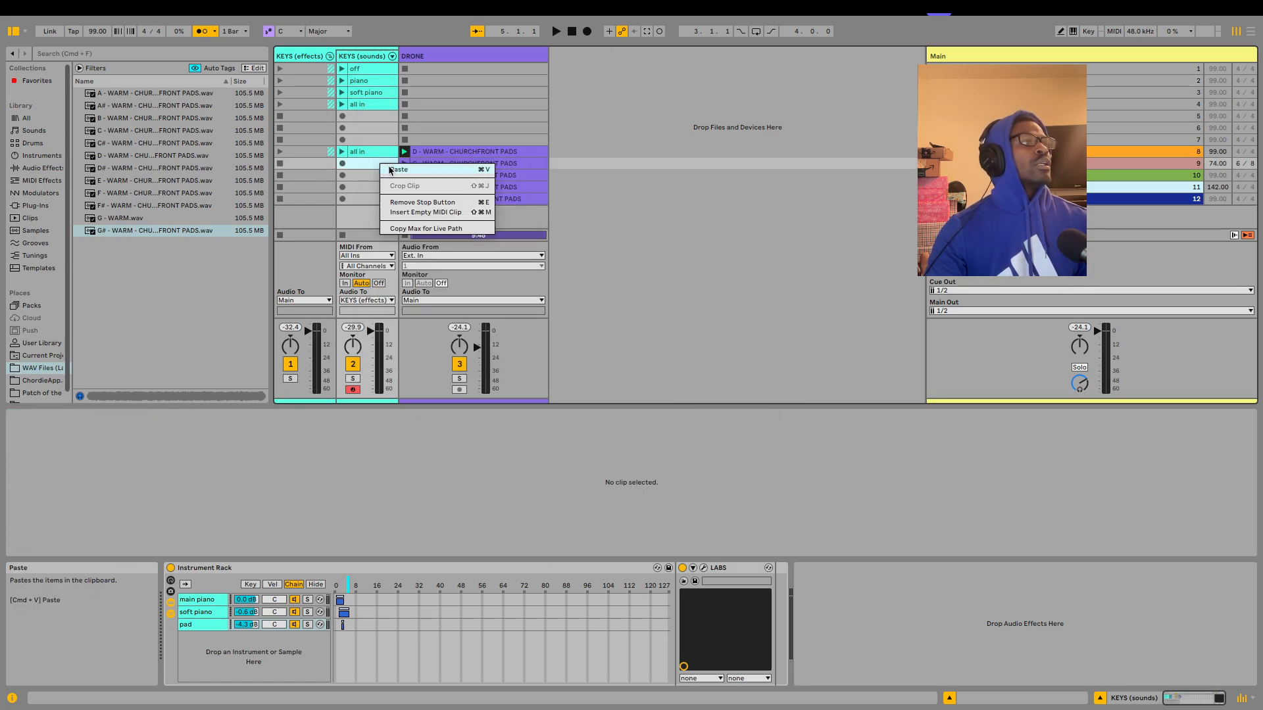
click(398, 169)
Copy the all in clip on the KEYS (sounds) track into the initmate scene
right_click(369, 106)
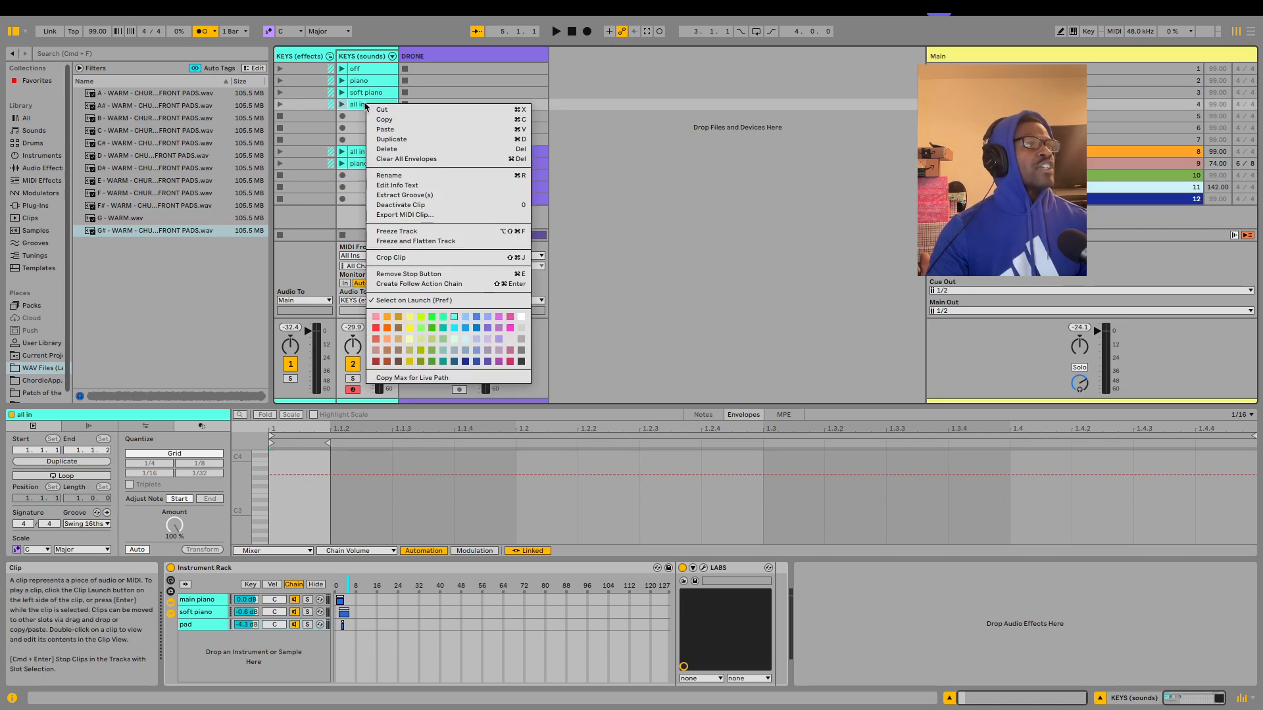
click(396, 119)
click(377, 198)
right_click(378, 200)
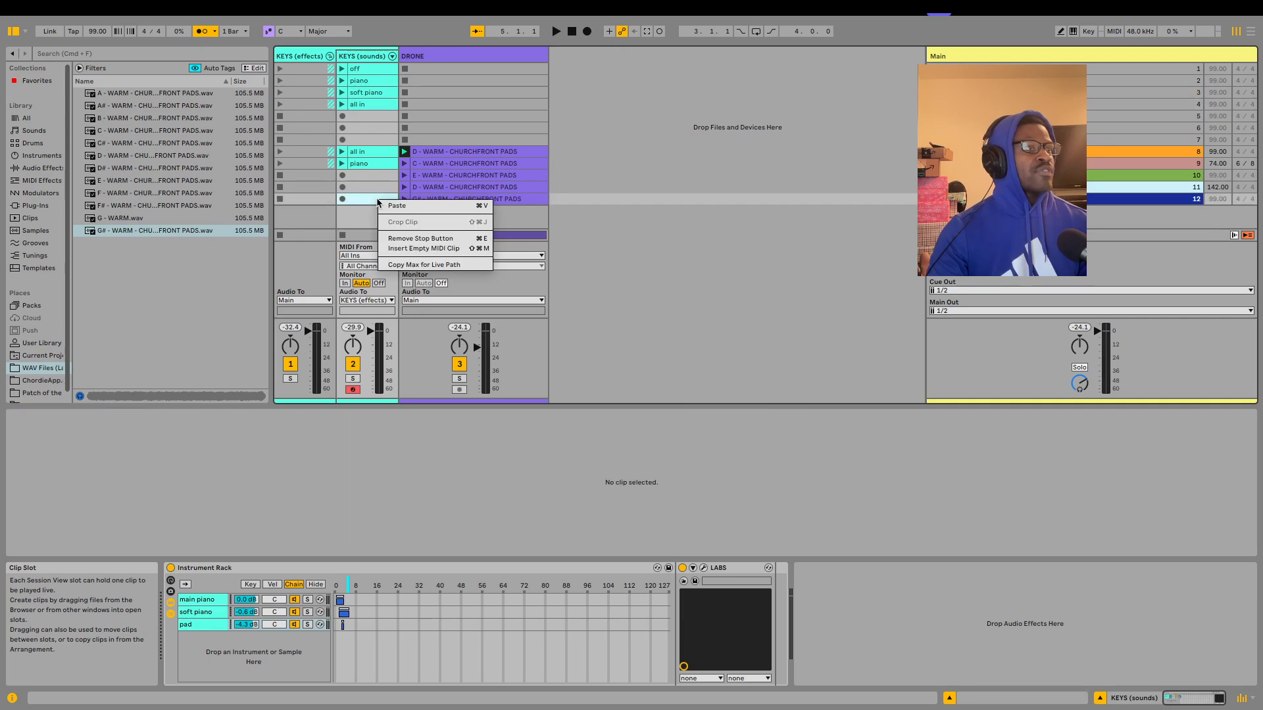
click(395, 206)
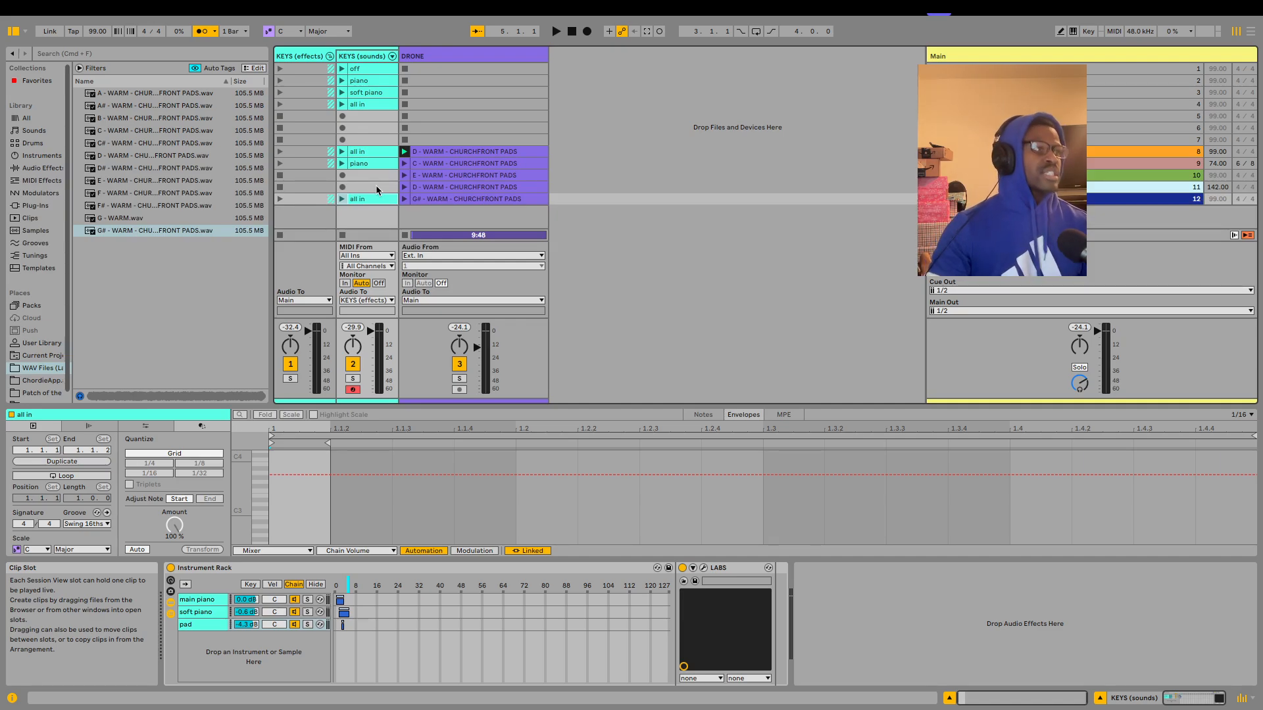
Copy the piano clip on the KEYS (sounds) track into the song 3 scene
click(373, 82)
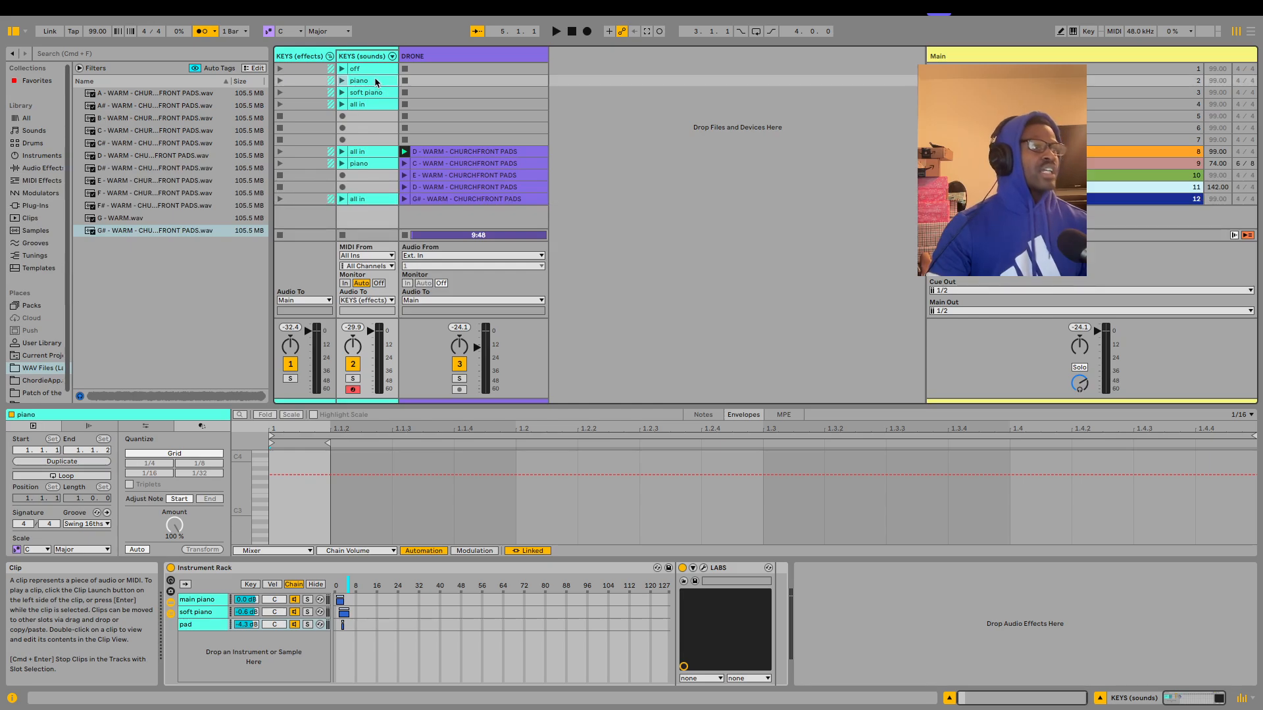
right_click(375, 81)
click(389, 96)
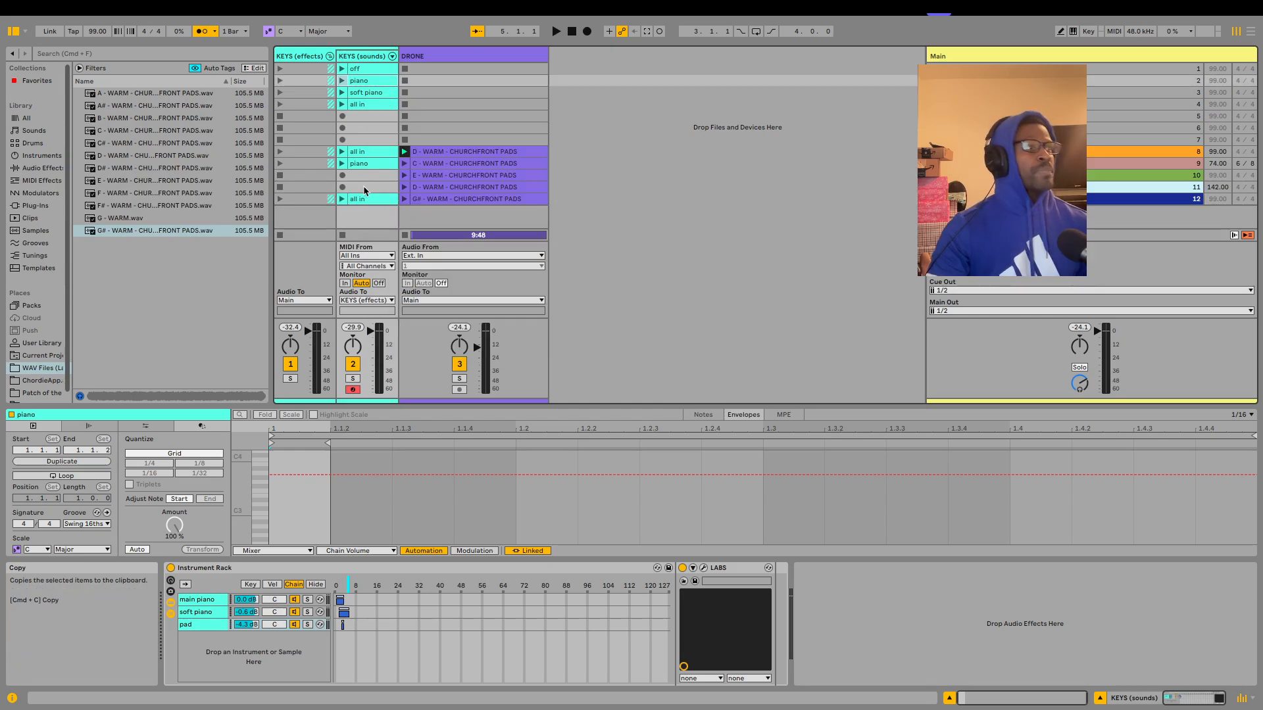
right_click(366, 180)
click(389, 186)
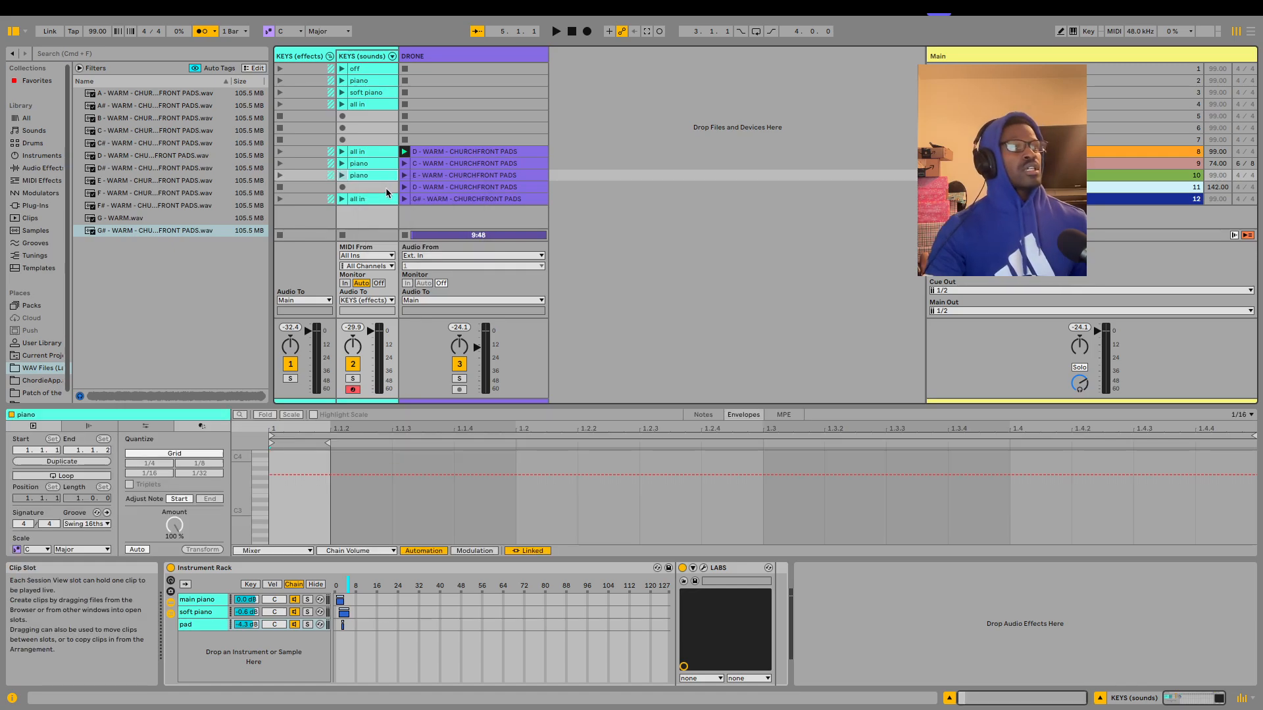
Paste the piano clip into the empty KEYS (sounds) slot of scene 11, the 142 BPM scene
right_click(384, 190)
click(399, 196)
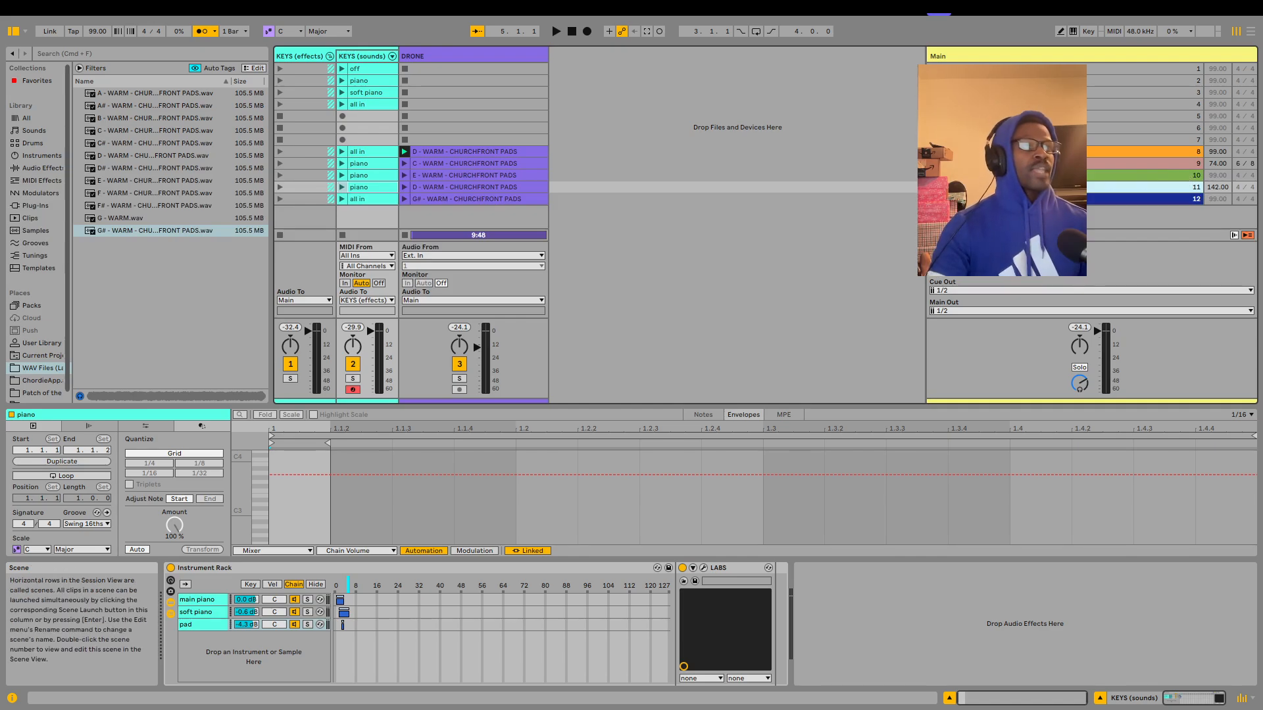
Launch scene 9 with the metronome switched off, followed by the initmate scene, to test the scene changes
click(932, 163)
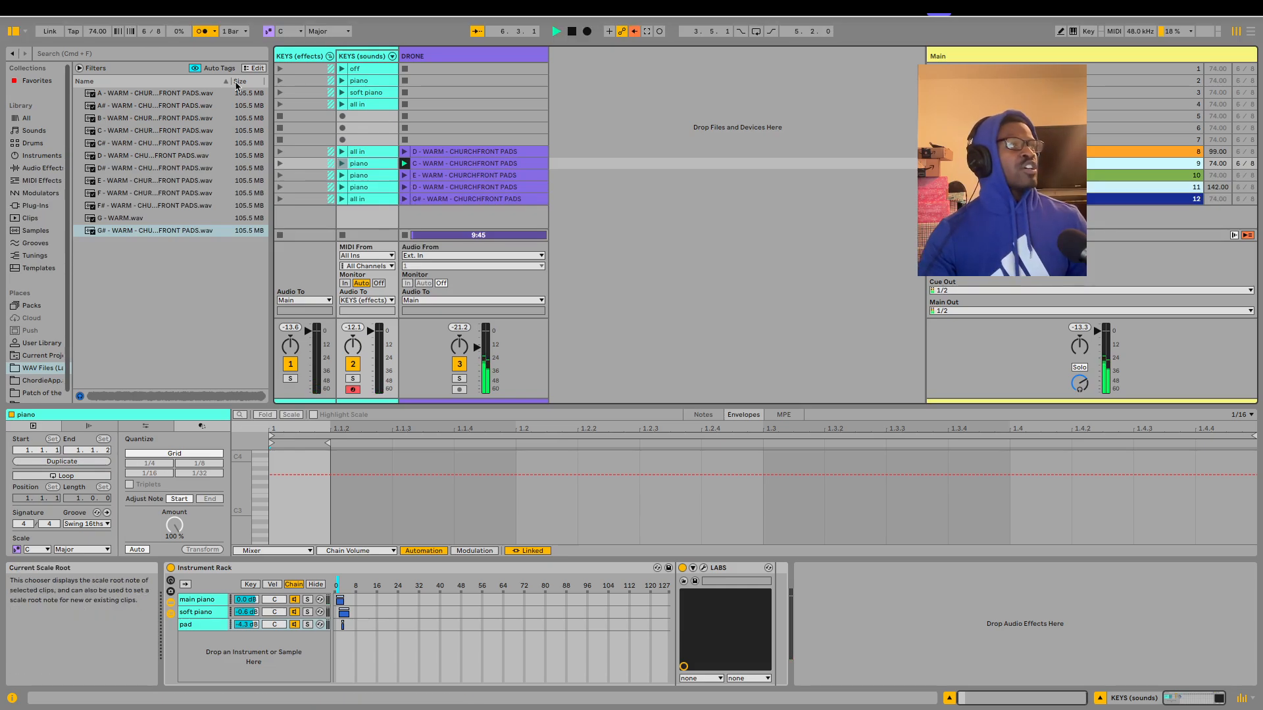
click(205, 31)
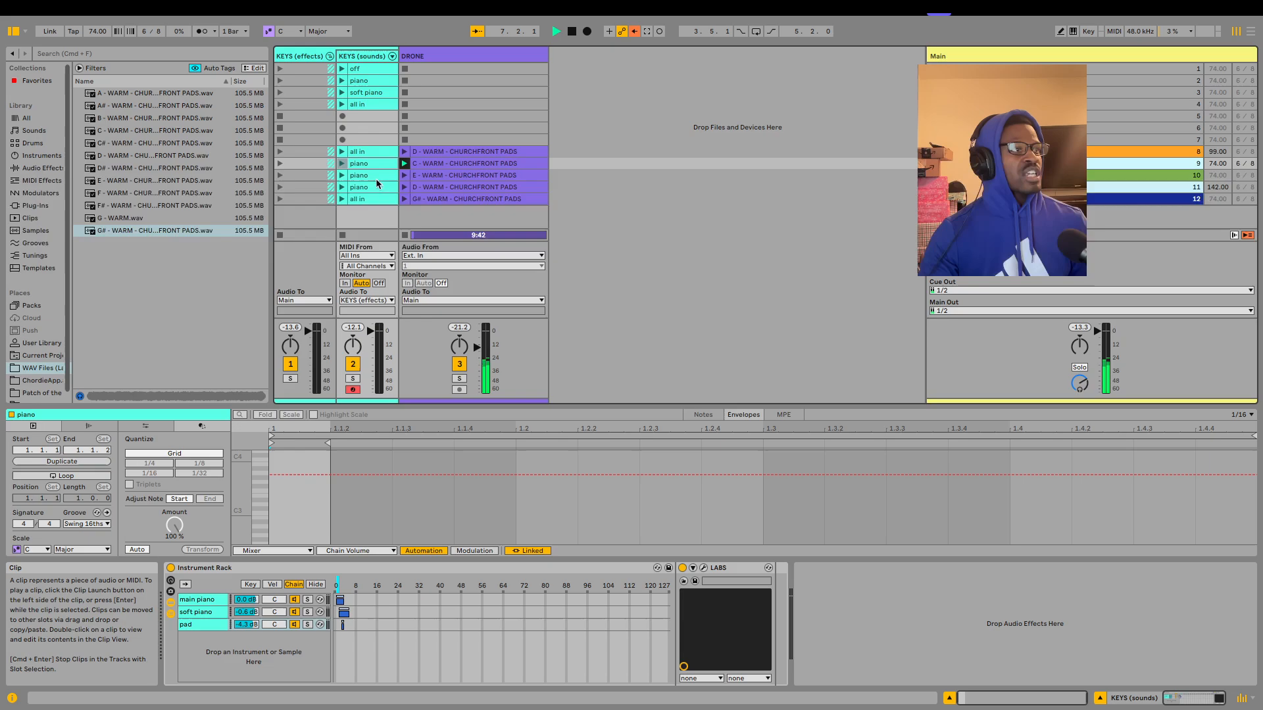
click(932, 199)
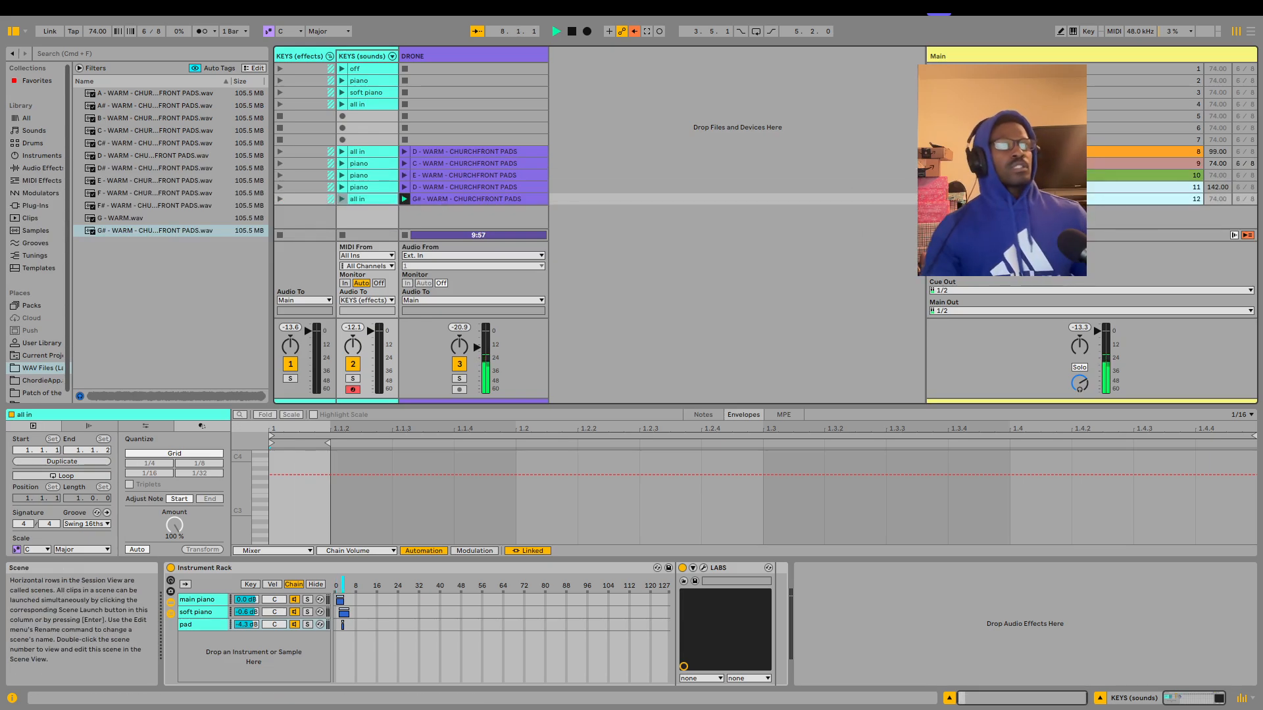
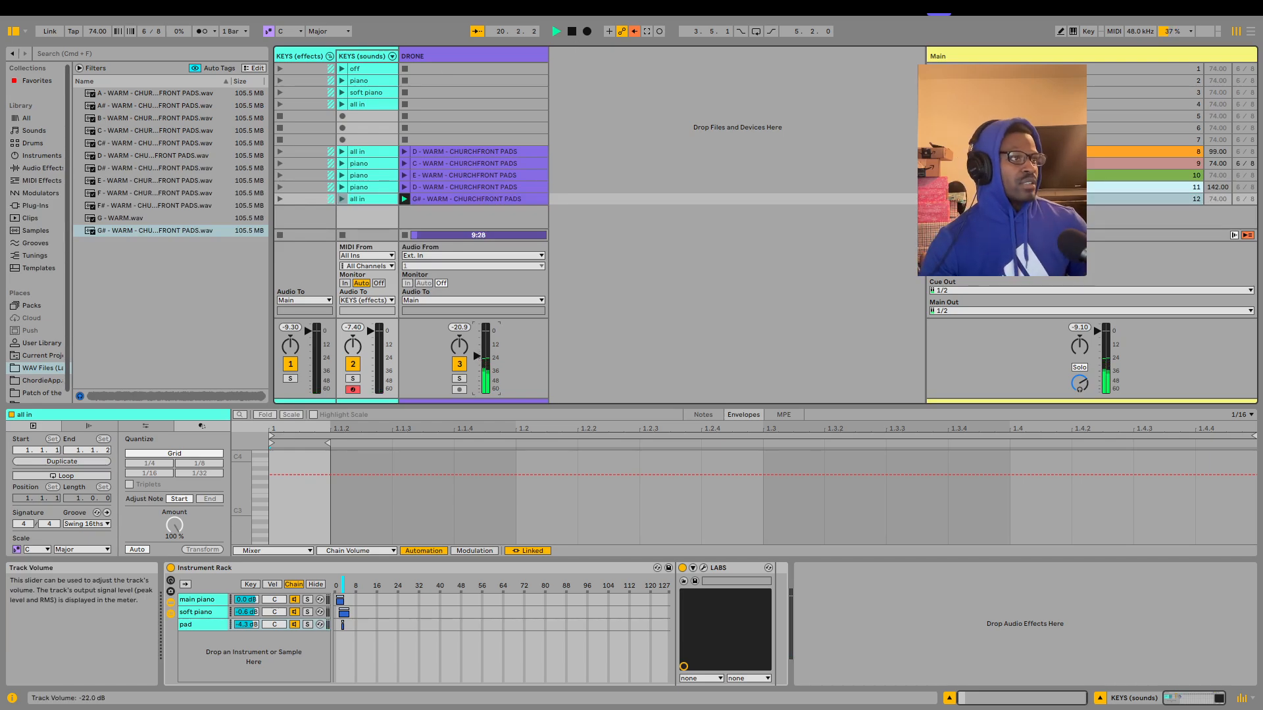
Lower the DRONE track's volume to about -22 dB and stop playback
drag(478, 354, 478, 358)
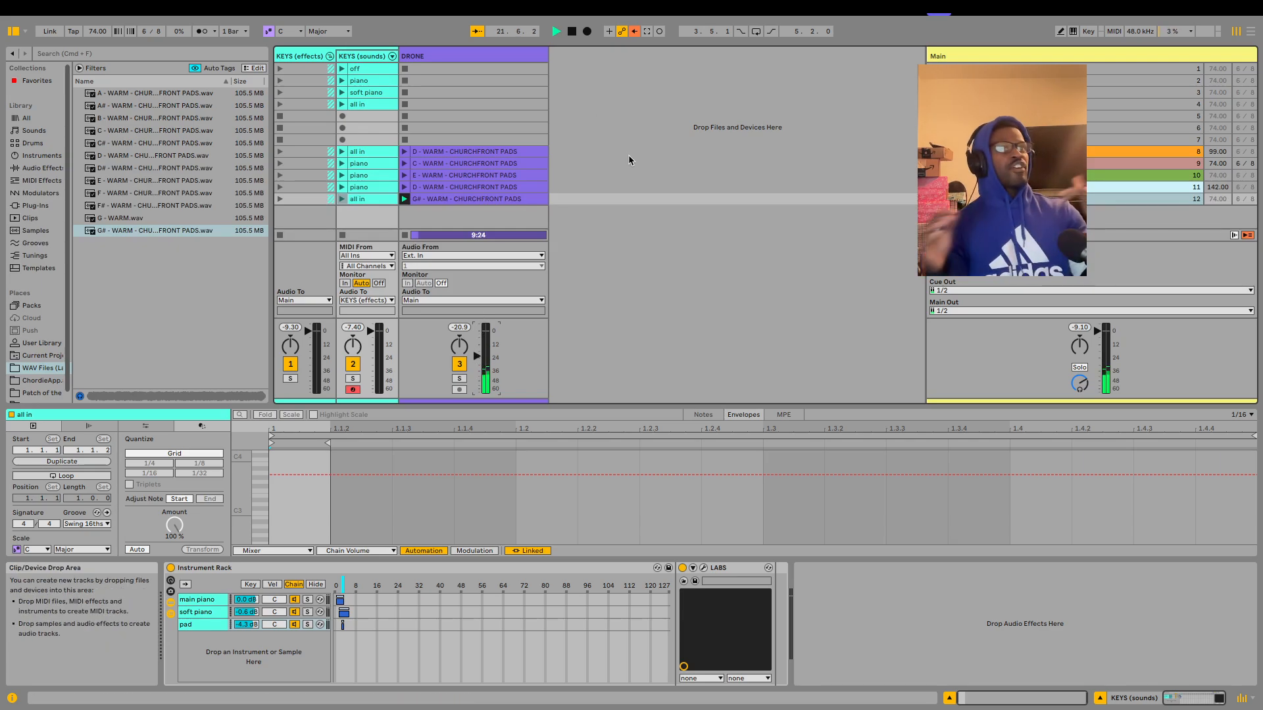
click(571, 32)
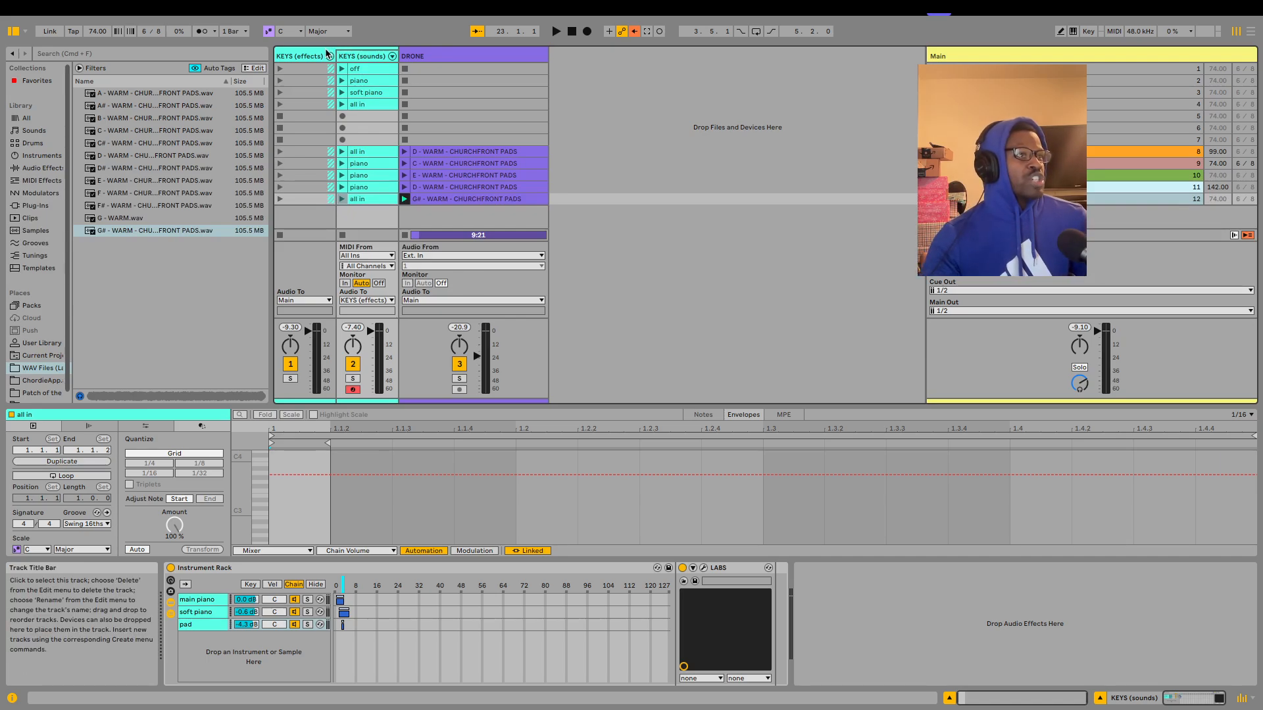
Select the Main track to show its device chain
click(1078, 57)
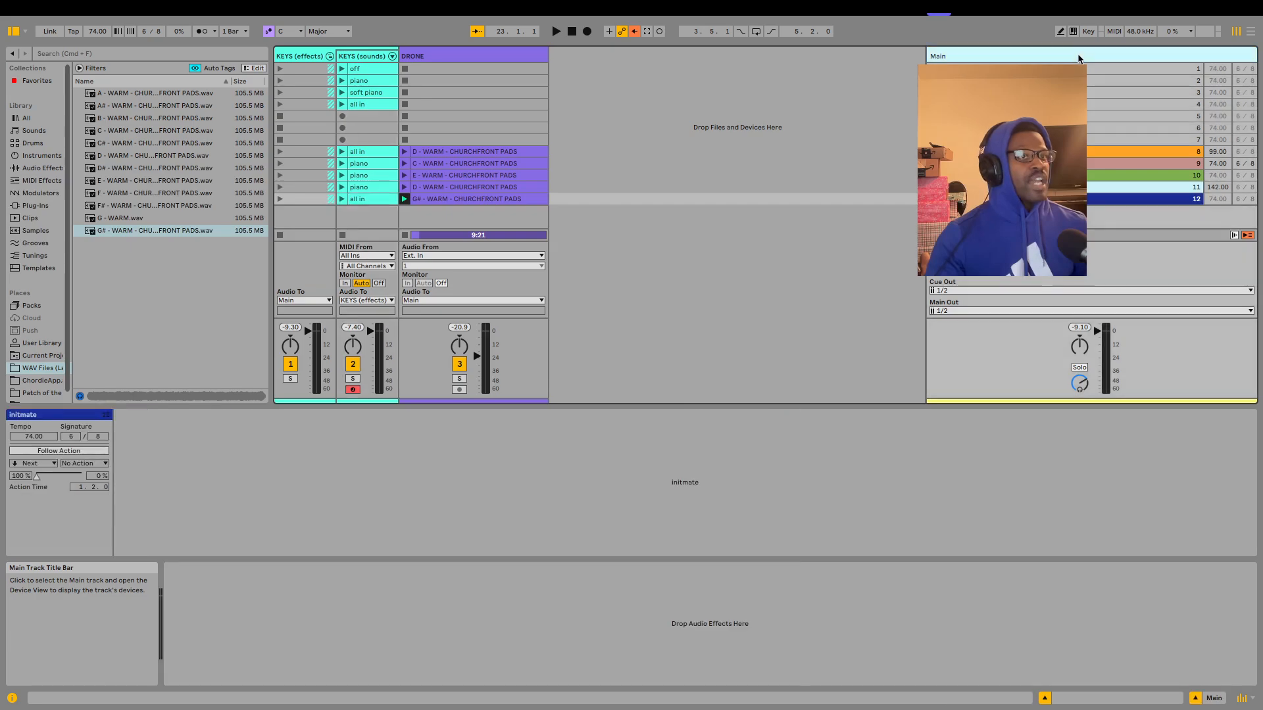